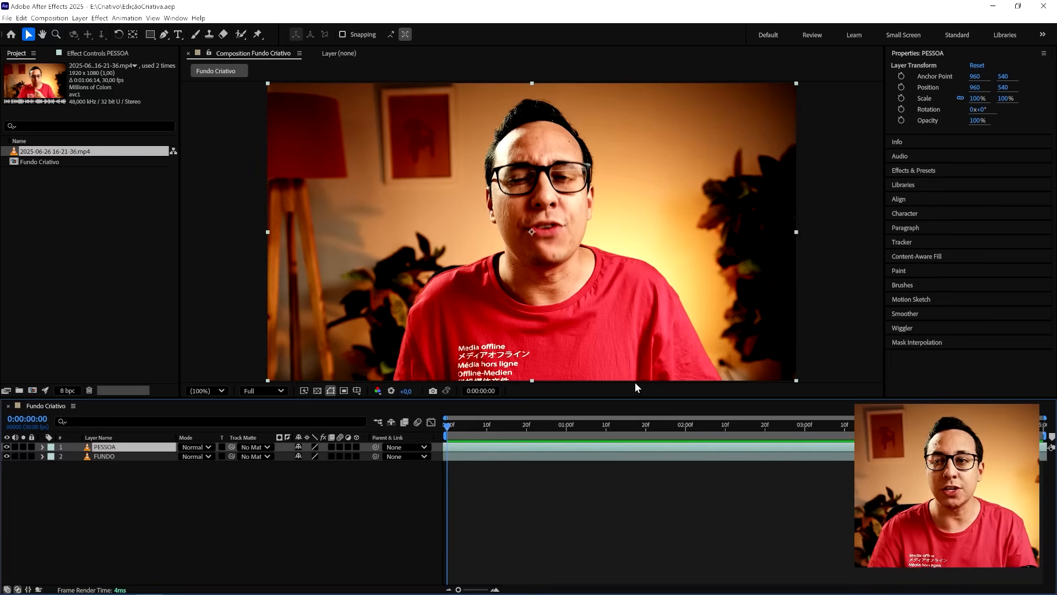
- Outline the man on the PESSOA layer with a Roto Brush stroke running from the shirt up to the hair
{"action": "left_click", "coordinate": [241, 34]}
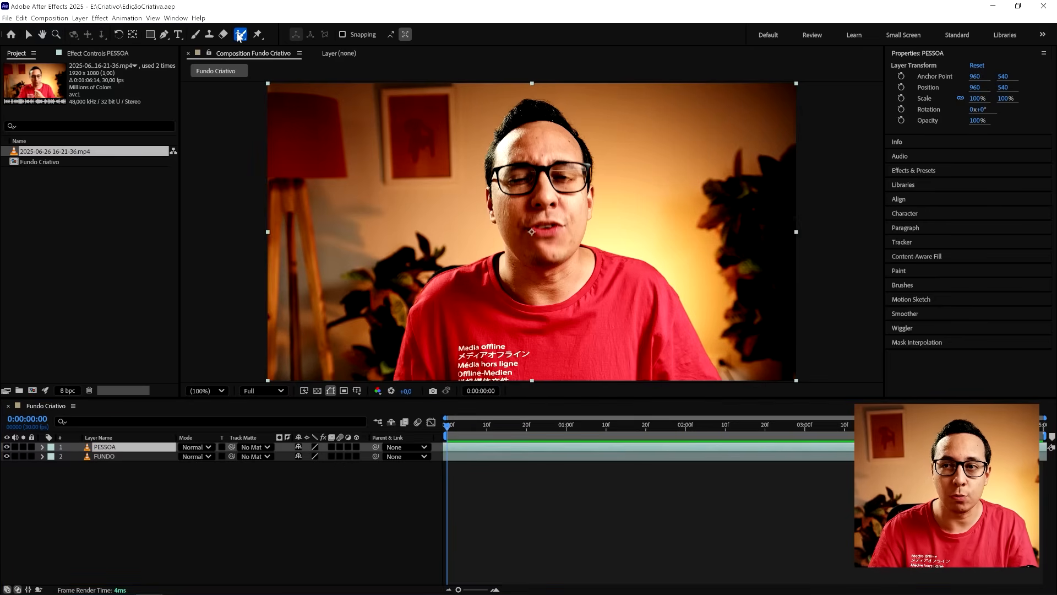
{"action": "double_click", "coordinate": [91, 448]}
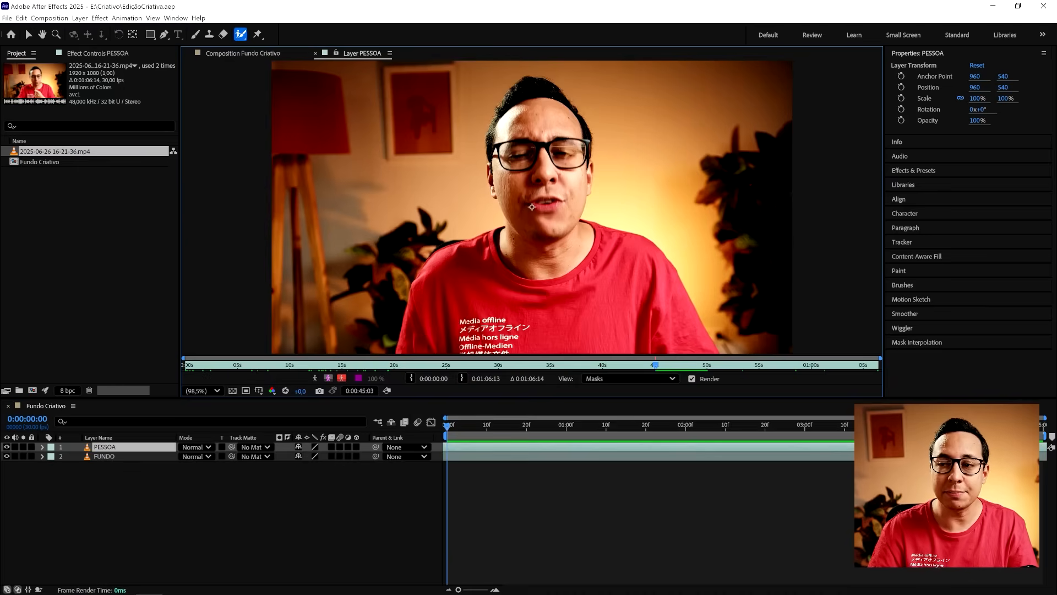
{"action": "left_click_drag", "start_coordinate": [405, 351], "coordinate": [427, 283]}
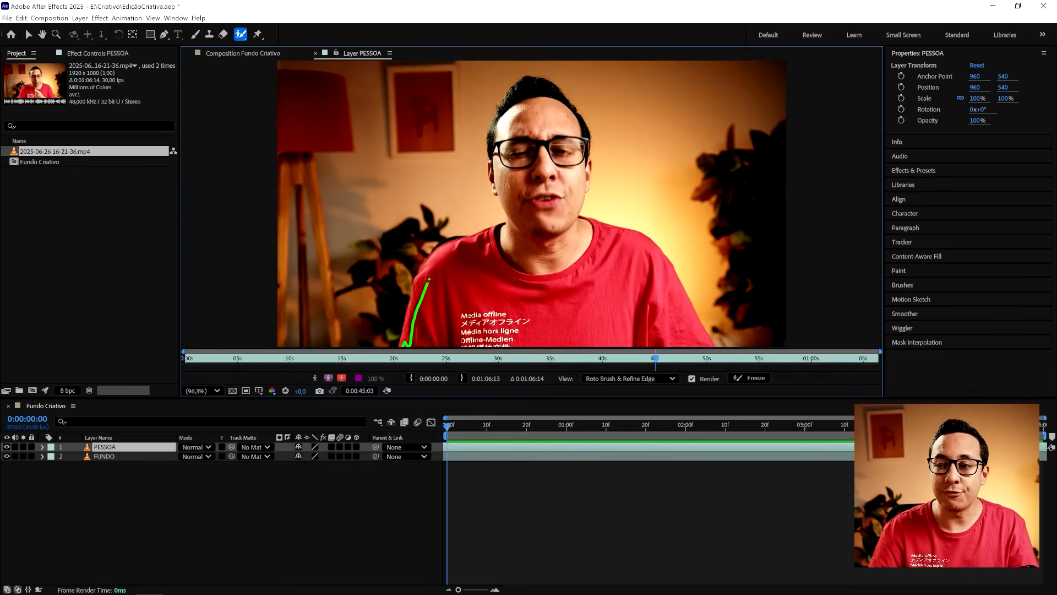
{"action": "mouse_move", "coordinate": [488, 244]}
{"action": "left_mouse_down"}
{"action": "mouse_move", "coordinate": [539, 224]}
{"action": "mouse_move", "coordinate": [526, 207]}
{"action": "left_mouse_up"}
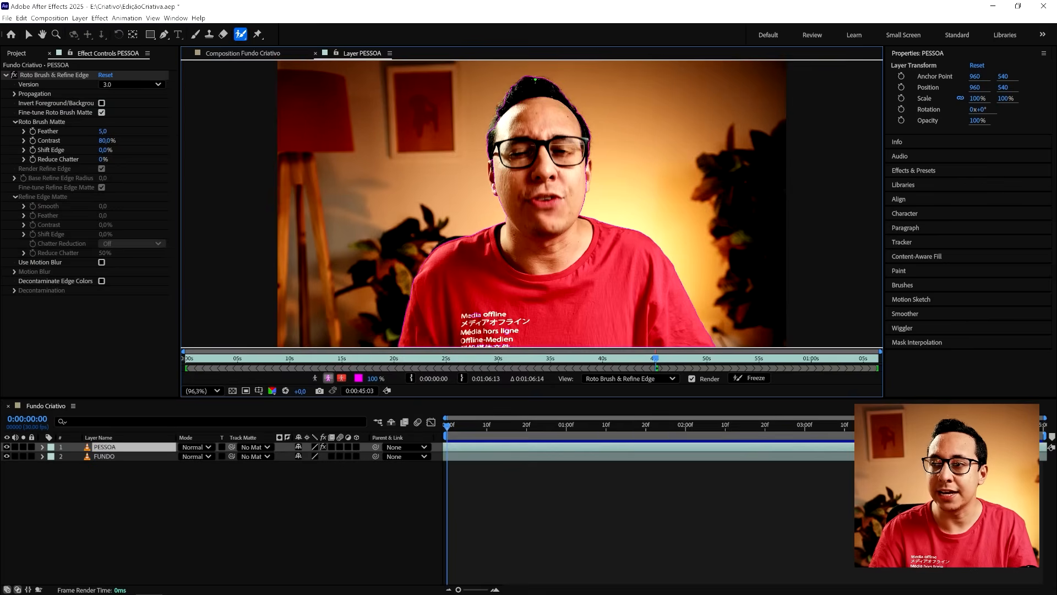
- Extend the Roto Brush selection to include the man's ear beside the bright side of the wall
{"action": "scroll", "coordinate": [441, 160], "scroll_direction": "up", "scroll_amount": 5}
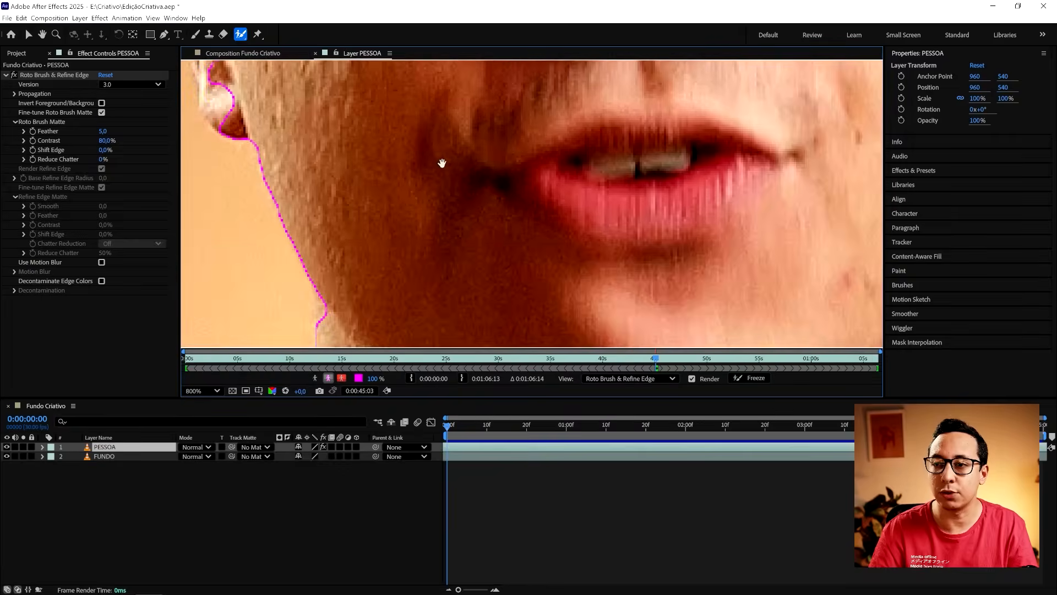
{"action": "left_click_drag", "start_coordinate": [464, 133], "coordinate": [493, 259]}
{"action": "scroll", "coordinate": [471, 252], "scroll_direction": "up", "scroll_amount": 2}
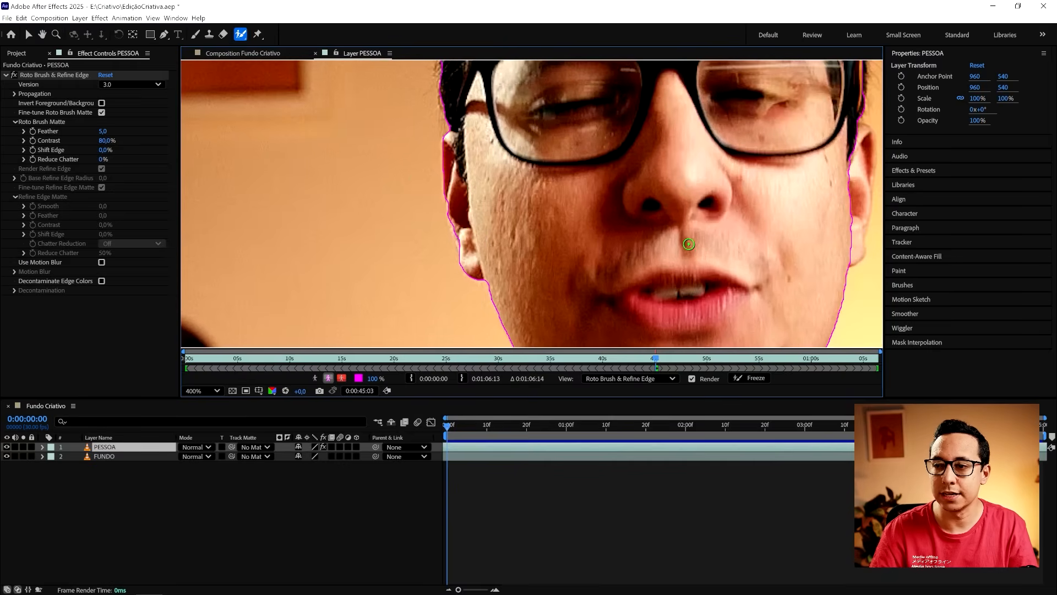
{"action": "scroll", "coordinate": [632, 202], "scroll_direction": "right", "scroll_amount": 4}
{"action": "left_click_drag", "start_coordinate": [658, 123], "coordinate": [665, 172]}
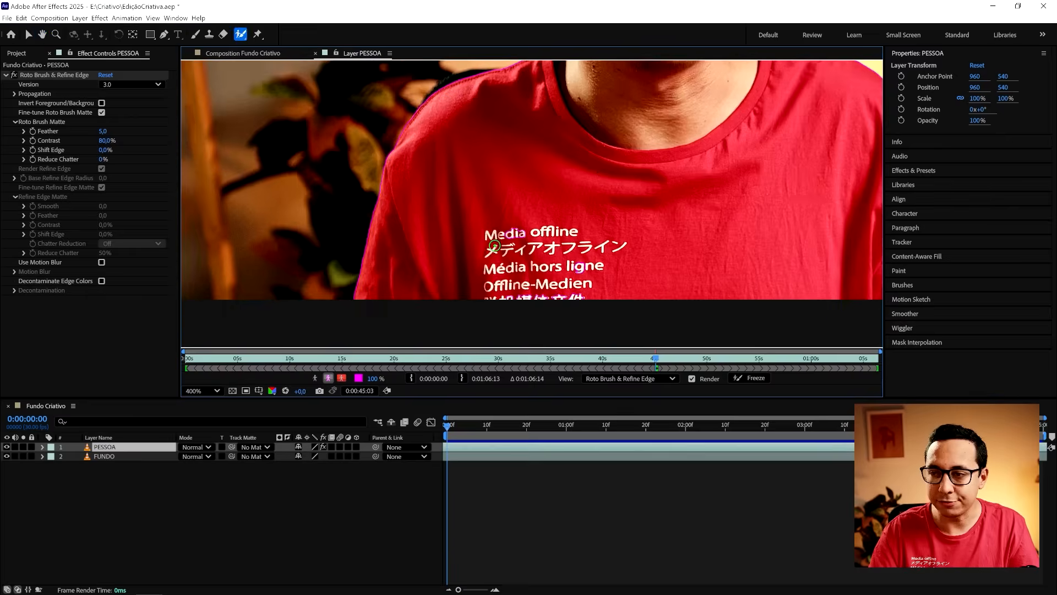
- Add the shirt's lettering to the Roto Brush selection and touch up the edge around the hair
{"action": "scroll", "coordinate": [494, 246], "scroll_direction": "up", "scroll_amount": 1}
{"action": "left_click_drag", "start_coordinate": [469, 264], "coordinate": [530, 263]}
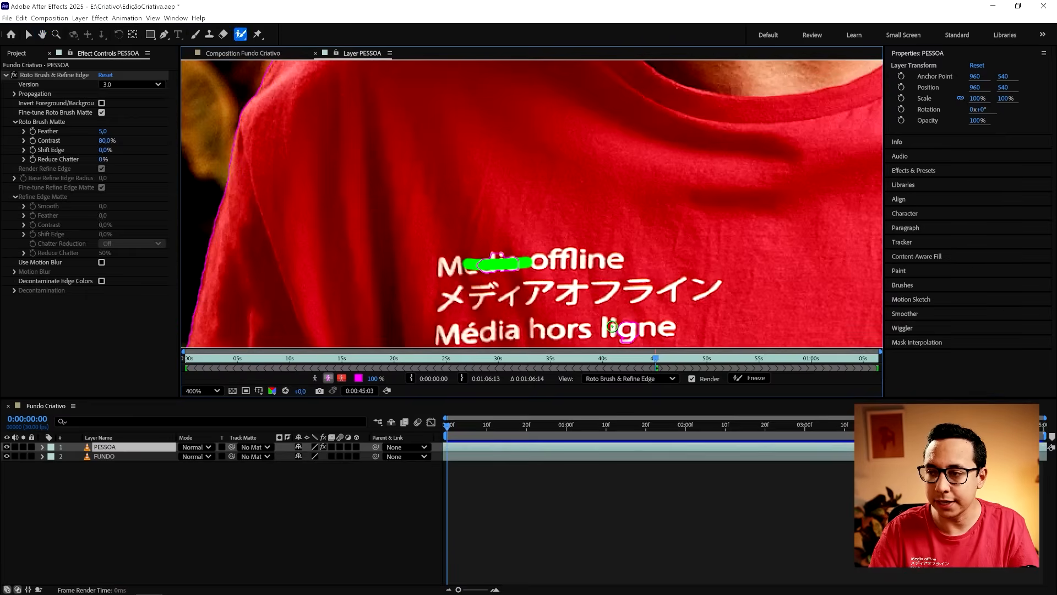
{"action": "scroll", "coordinate": [617, 209], "scroll_direction": "down", "scroll_amount": 2}
{"action": "key", "text": "space"}
{"action": "mouse_move", "coordinate": [621, 198]}
{"action": "left_mouse_down"}
{"action": "mouse_move", "coordinate": [615, 325]}
{"action": "mouse_move", "coordinate": [606, 293]}
{"action": "left_mouse_up"}
{"action": "scroll", "coordinate": [550, 139], "scroll_direction": "up", "scroll_amount": 1}
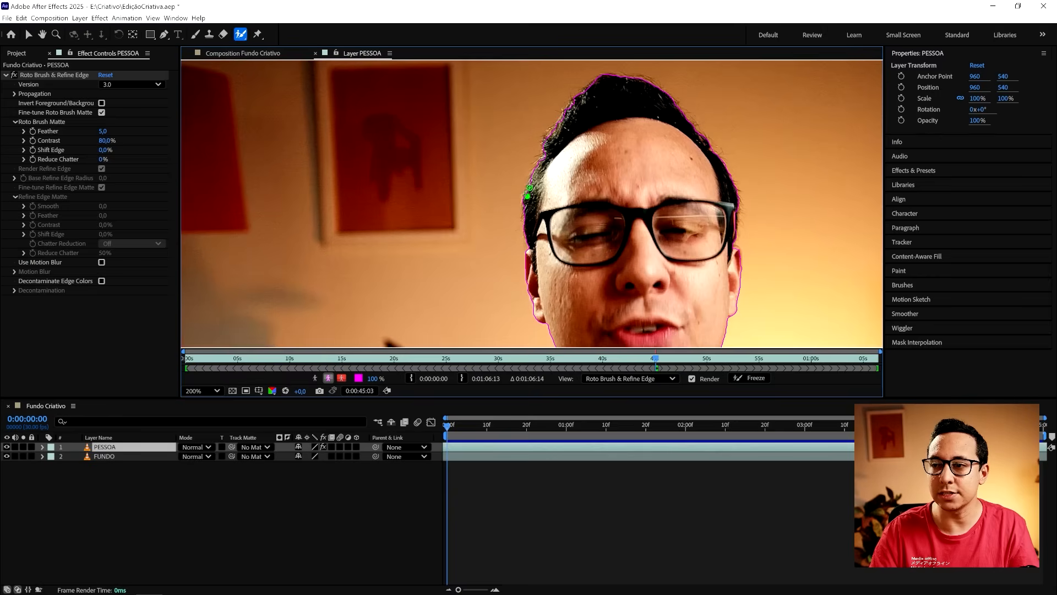
{"action": "scroll", "coordinate": [529, 190], "scroll_direction": "down", "scroll_amount": 1}
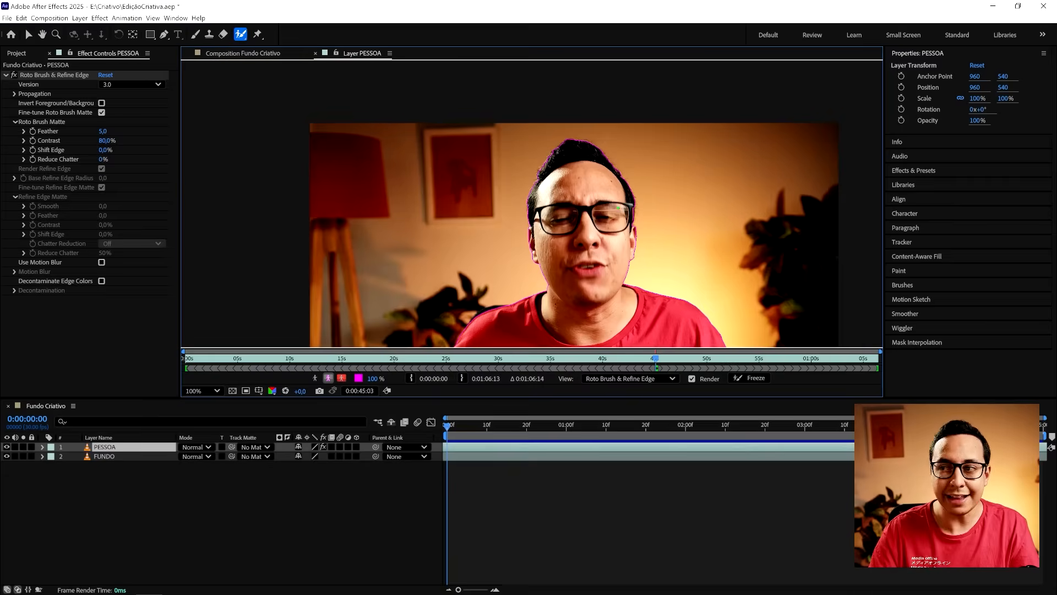
{"action": "scroll", "coordinate": [619, 208], "scroll_direction": "down", "scroll_amount": 1}
{"action": "scroll", "coordinate": [606, 225], "scroll_direction": "up", "scroll_amount": 1}
{"action": "left_click_drag", "start_coordinate": [579, 255], "coordinate": [552, 151]}
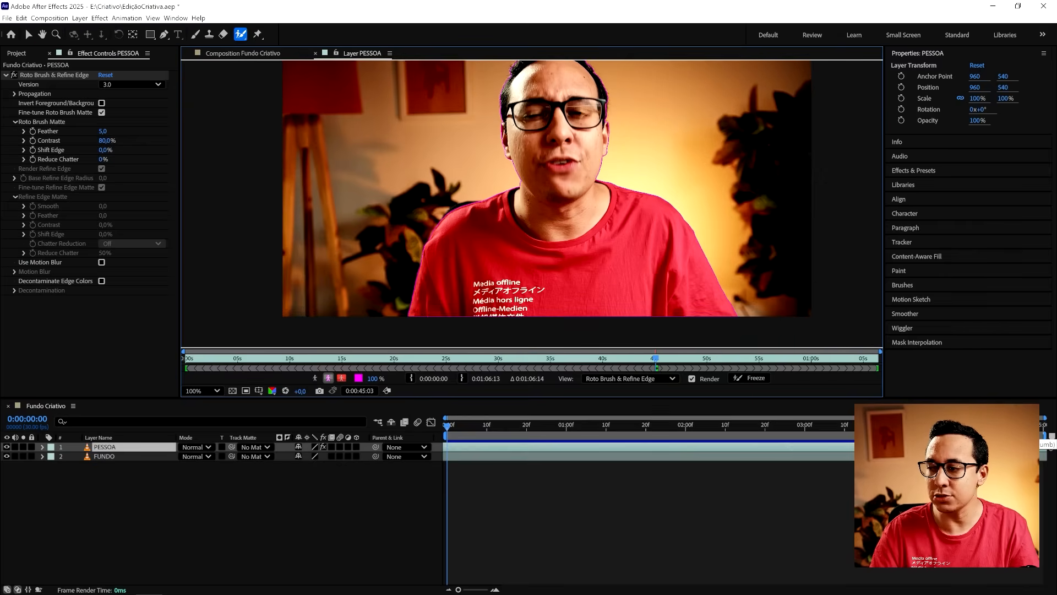
- Propagate the Roto Brush selection and trim the PESSOA layer to the composition's span, ending at 0:00:04:29
{"action": "key", "text": "space"}
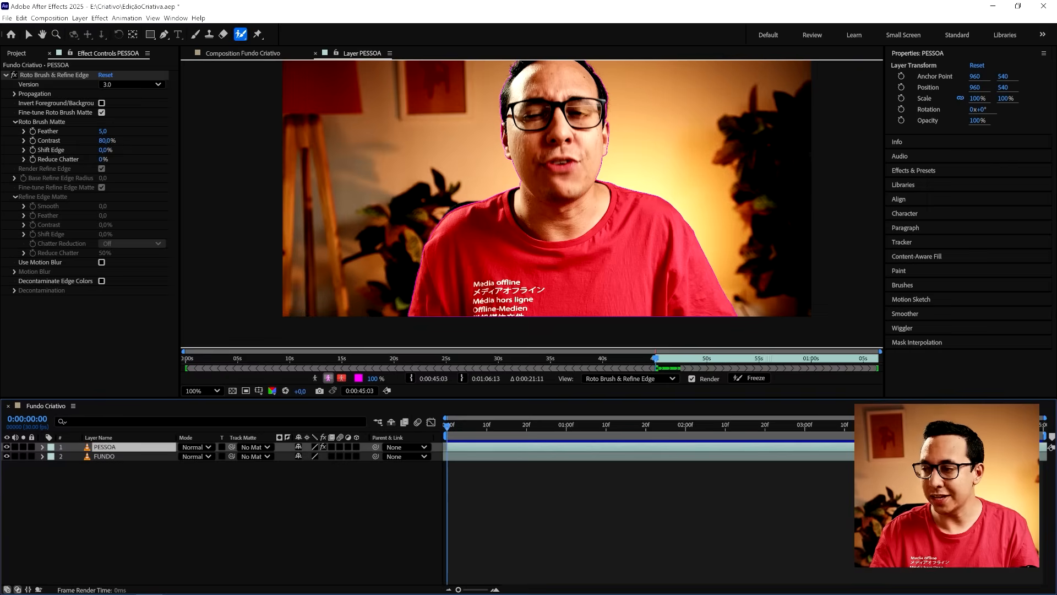
{"action": "left_click_drag", "start_coordinate": [447, 430], "coordinate": [1045, 432]}
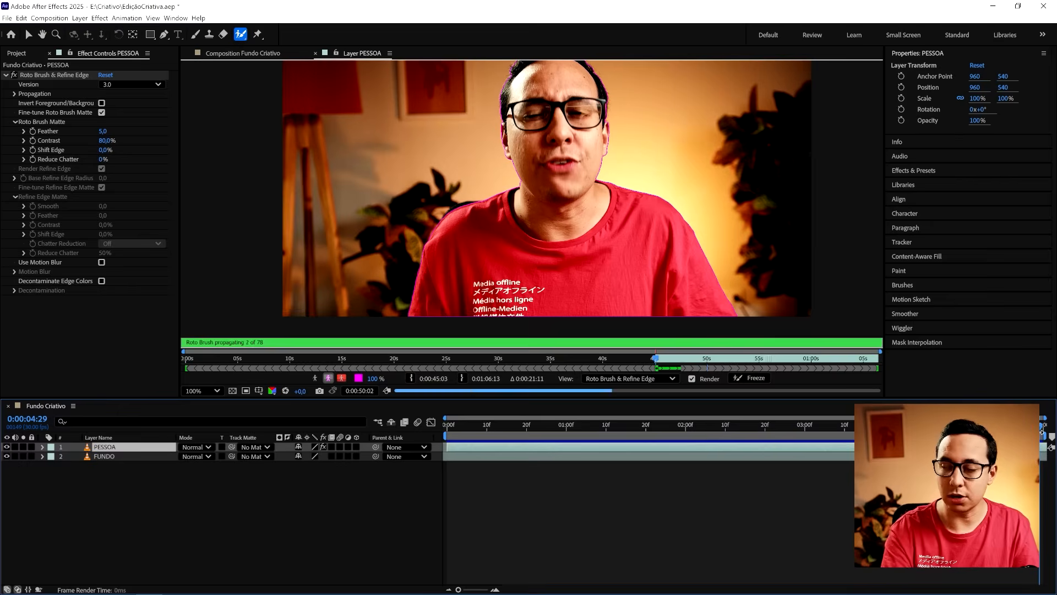
{"action": "key", "text": "alt+bracketright"}
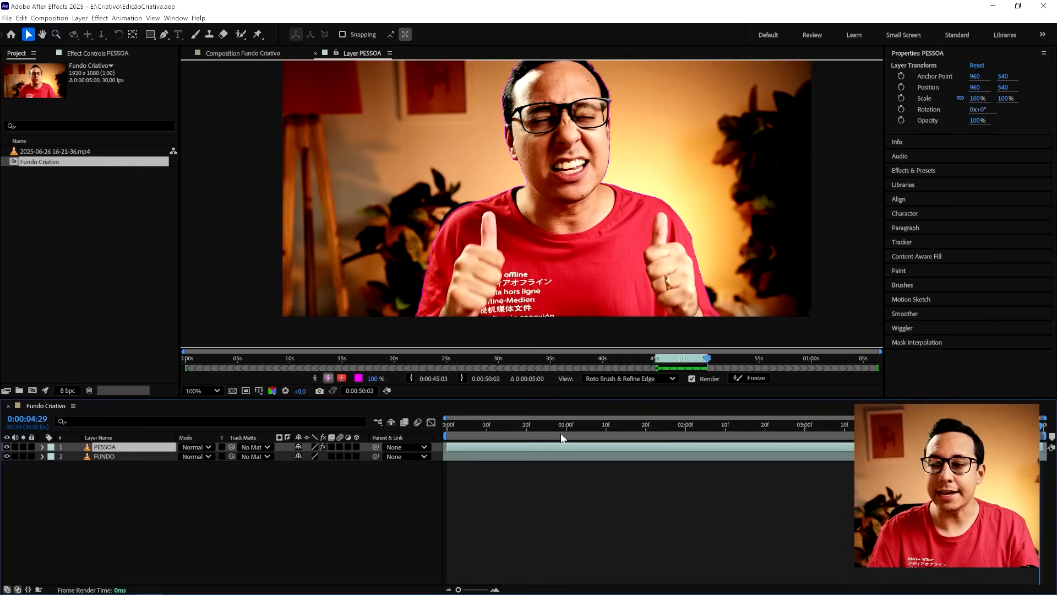
- Review the propagated outline through the PESSOA clip and return to the first frame
{"action": "left_click_drag", "start_coordinate": [561, 432], "coordinate": [766, 441]}
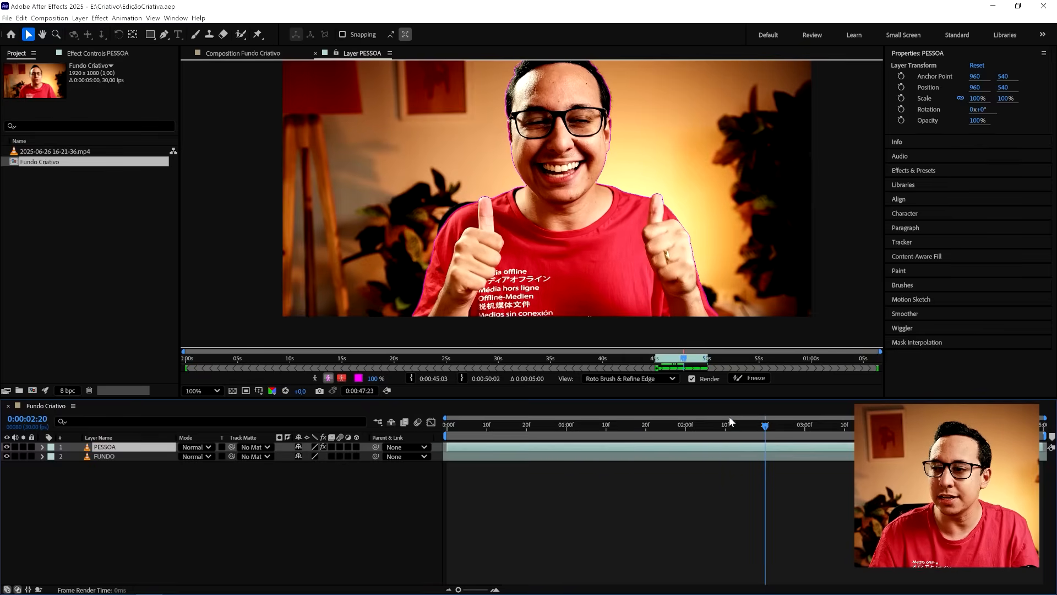
{"action": "left_click", "coordinate": [527, 182]}
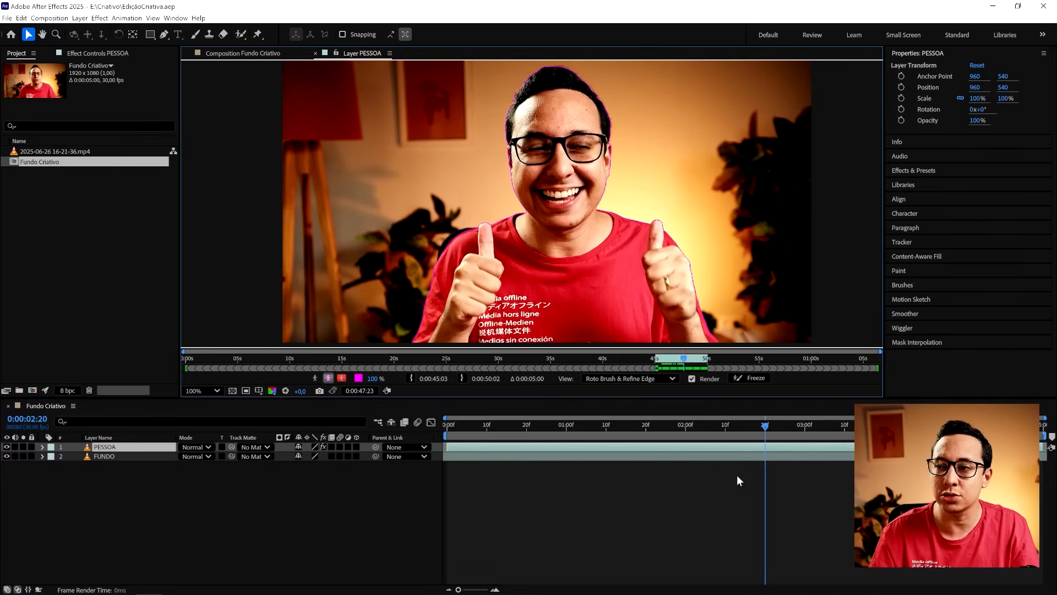
{"action": "left_click_drag", "start_coordinate": [789, 439], "coordinate": [438, 451]}
{"action": "left_click", "coordinate": [477, 499]}
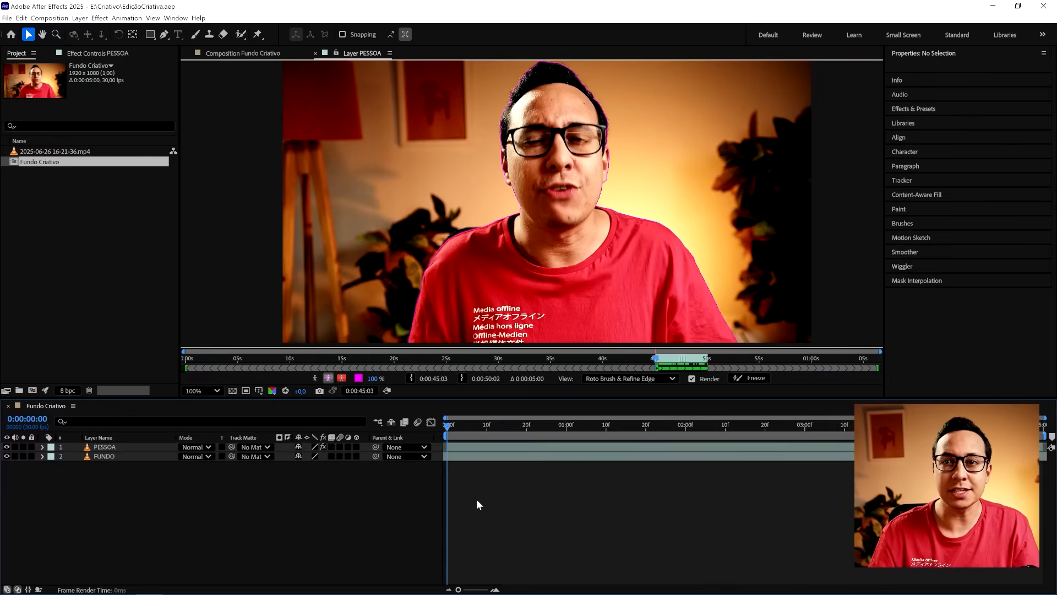
- Freeze the Roto Brush propagation on the PESSOA layer and return to the Fundo Criativo composition view
{"action": "left_click", "coordinate": [747, 379]}
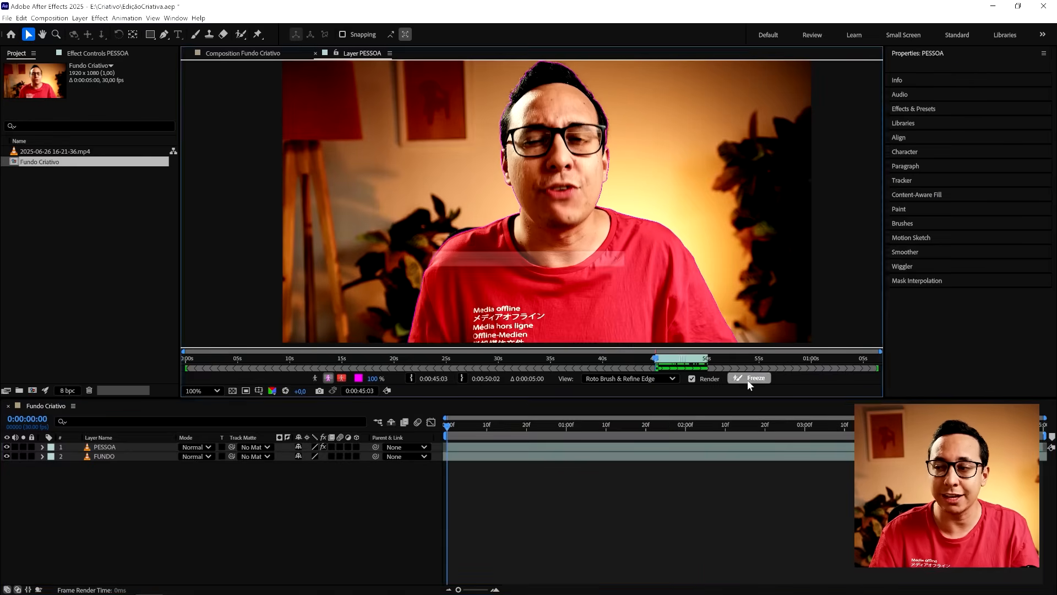
{"action": "left_click", "coordinate": [454, 429]}
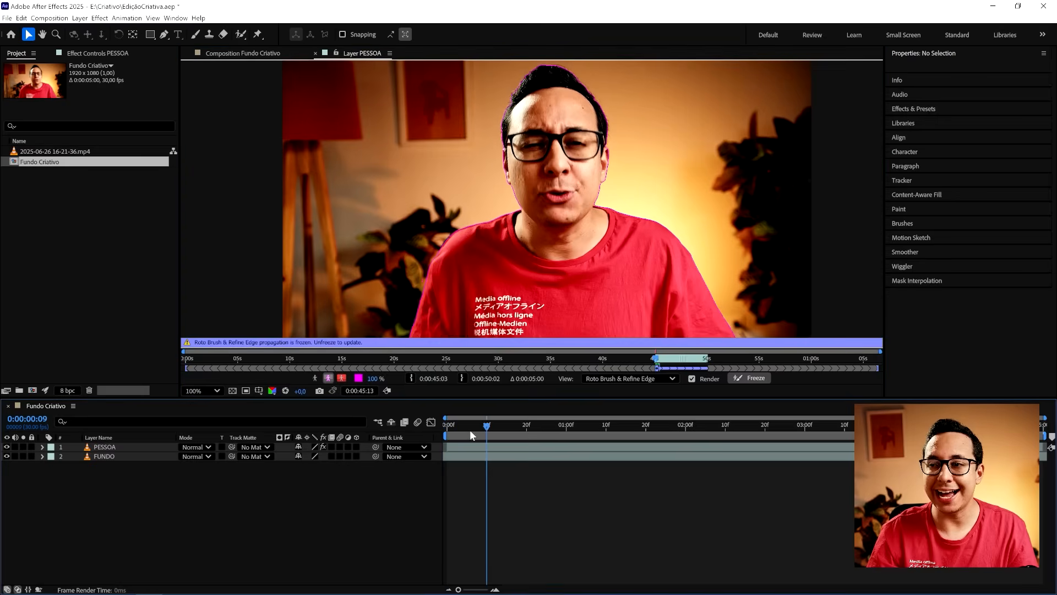
{"action": "left_click", "coordinate": [442, 430]}
{"action": "left_click", "coordinate": [245, 55]}
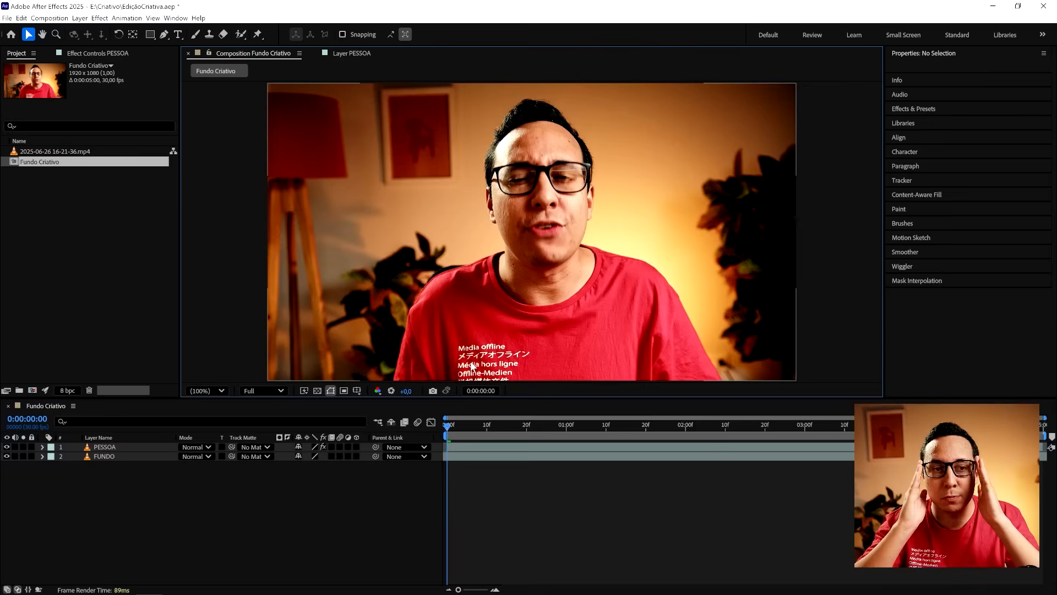
- Pre-compose the masked layer as PESSOA and add a Stroke layer style to it
{"action": "left_click", "coordinate": [118, 447]}
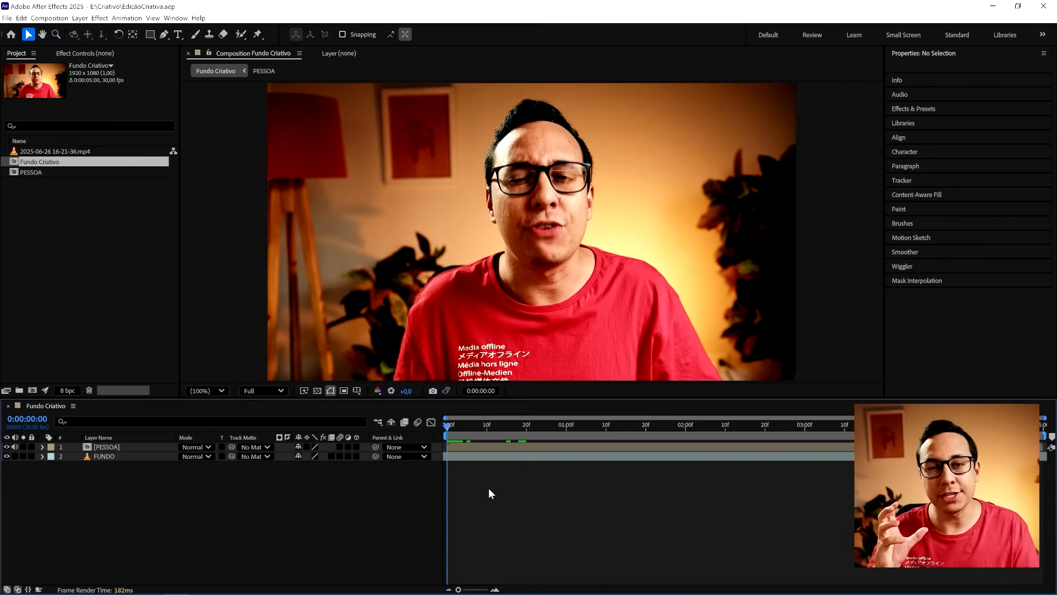
{"action": "right_click", "coordinate": [126, 448]}
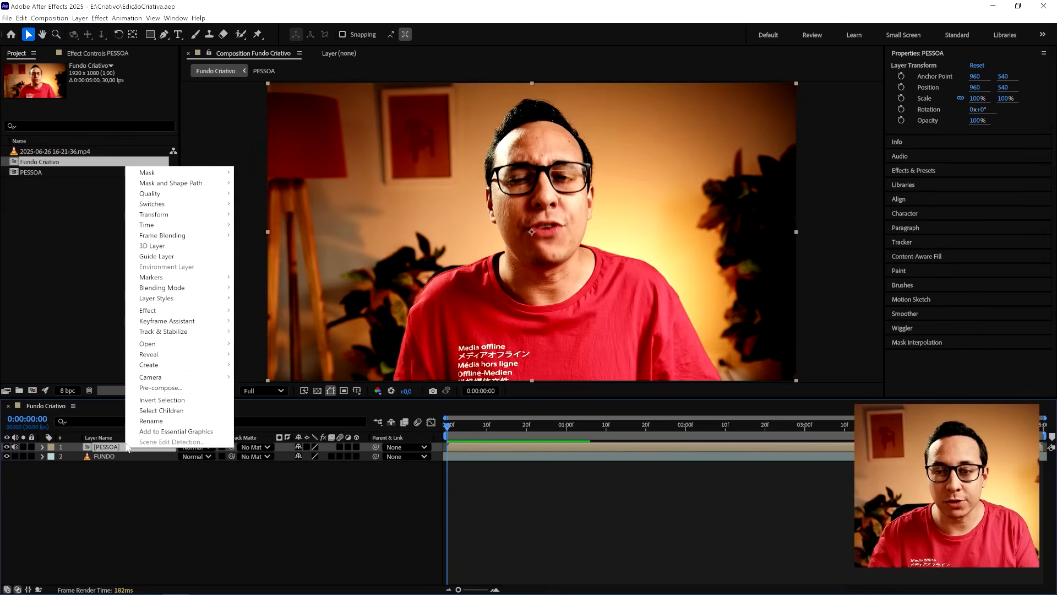
{"action": "mouse_move", "coordinate": [155, 301]}
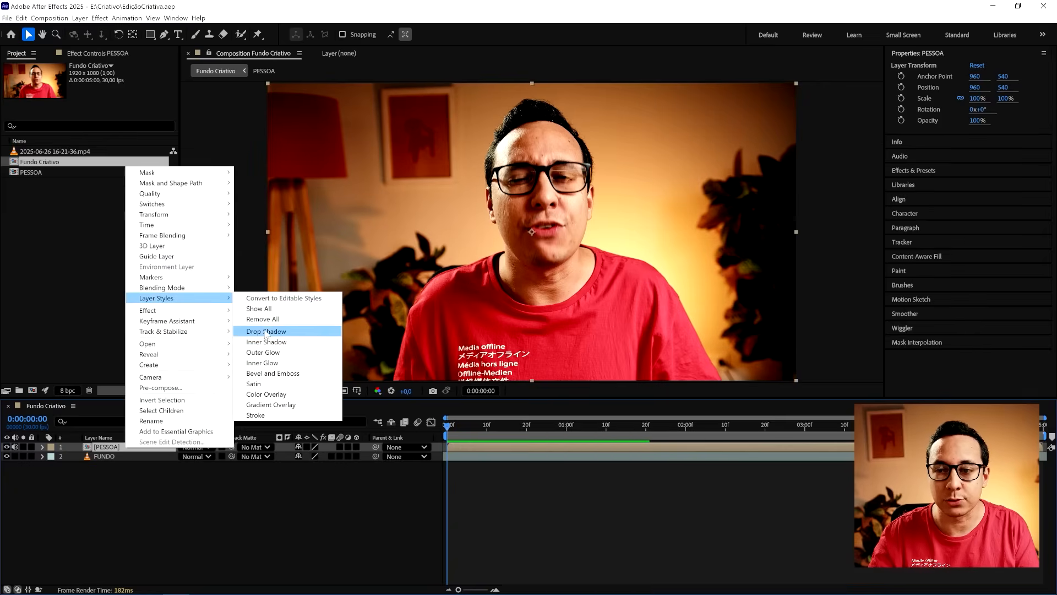
{"action": "left_click", "coordinate": [254, 415]}
{"action": "left_click", "coordinate": [61, 493]}
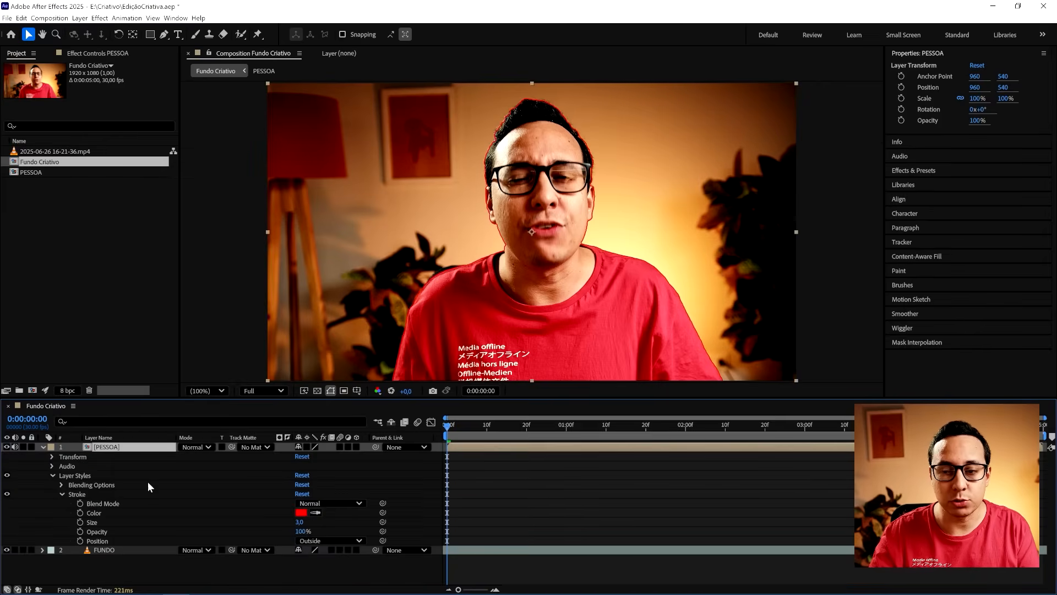
- Set the PESSOA stroke's color to FFFFFF and its size to 28
{"action": "left_click", "coordinate": [301, 512]}
{"action": "type", "text": "FFFFFF"}
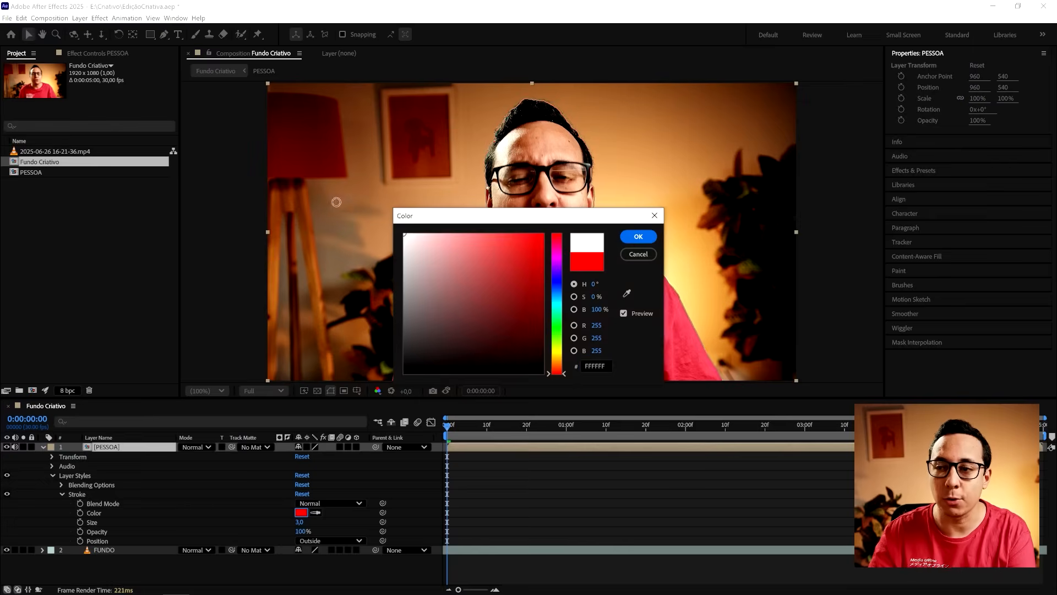
{"action": "key", "text": "Return"}
{"action": "left_click_drag", "start_coordinate": [300, 522], "coordinate": [320, 530]}
{"action": "left_click", "coordinate": [300, 522]}
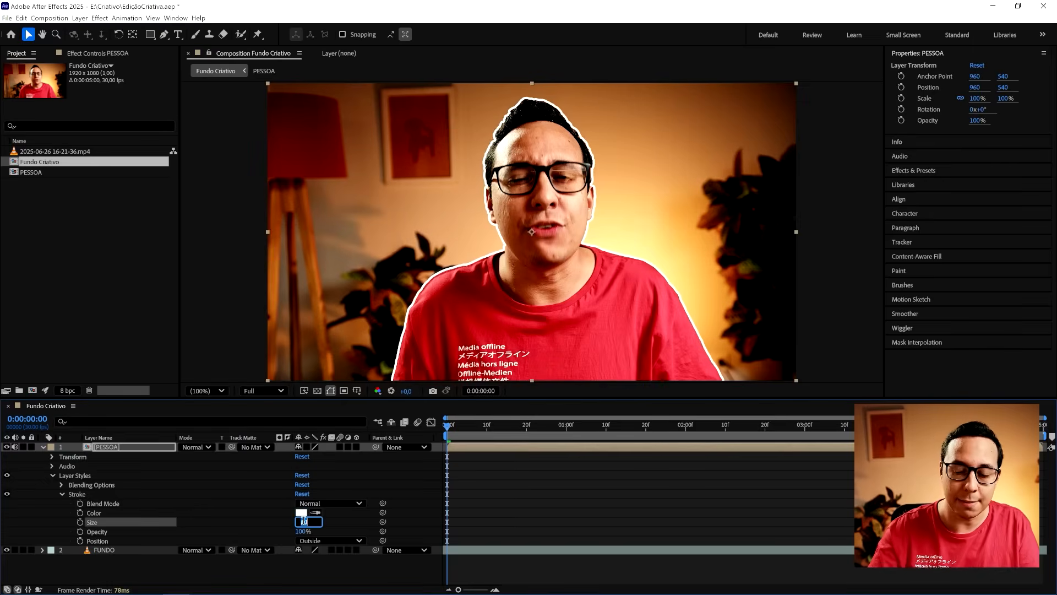
{"action": "type", "text": "28"}
{"action": "key", "text": "Return"}
{"action": "left_click", "coordinate": [646, 498]}
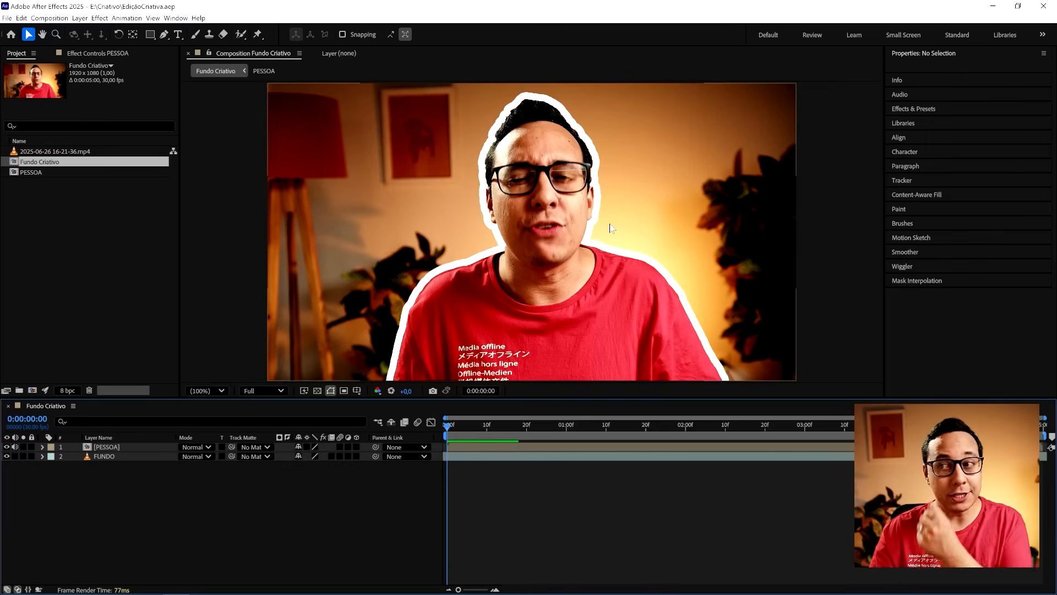
{"action": "left_click_drag", "start_coordinate": [504, 434], "coordinate": [426, 443]}
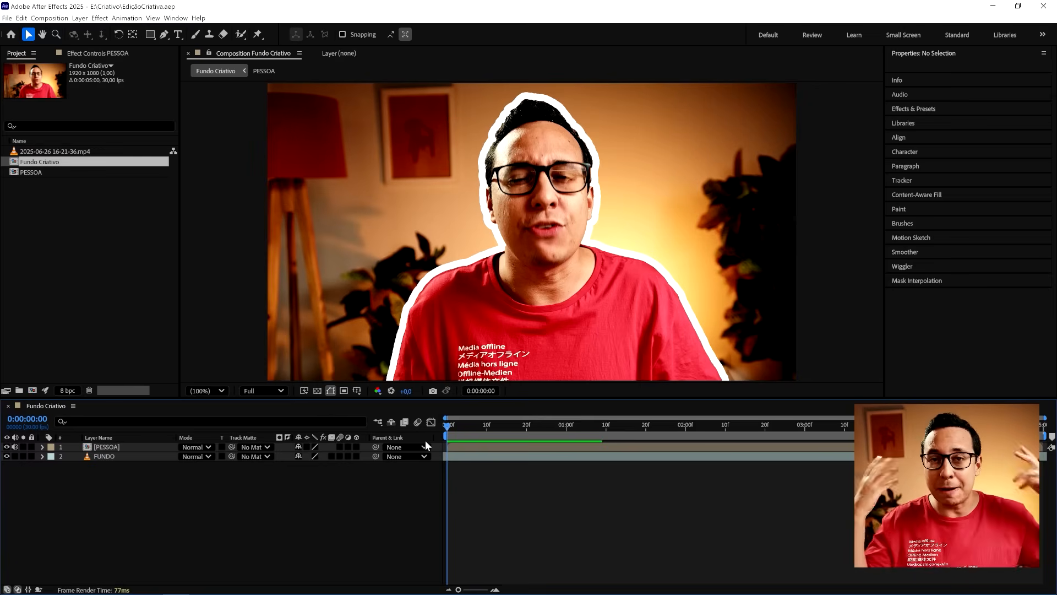
- Import the five paper texture JPG images from the Criativo folder as footage
{"action": "left_click", "coordinate": [54, 263]}
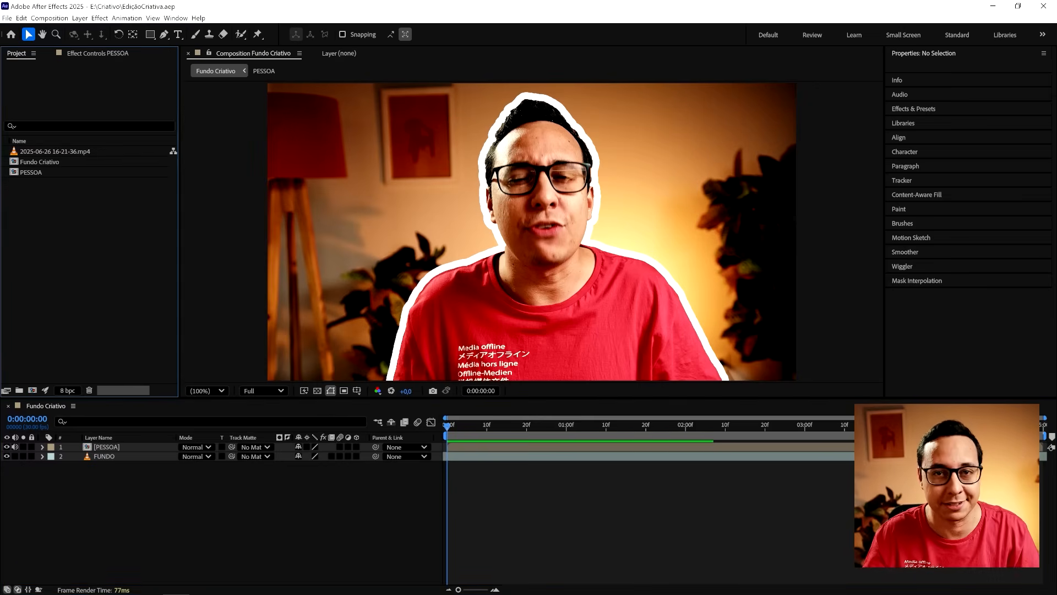
{"action": "double_click", "coordinate": [53, 262]}
{"action": "left_click_drag", "start_coordinate": [197, 194], "coordinate": [468, 115]}
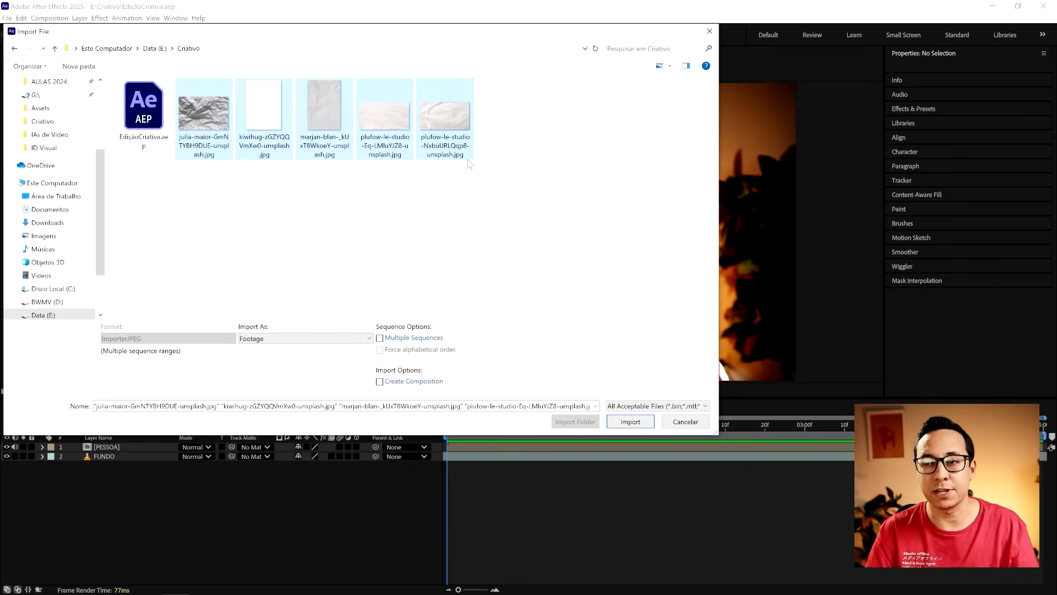
{"action": "left_click", "coordinate": [616, 422]}
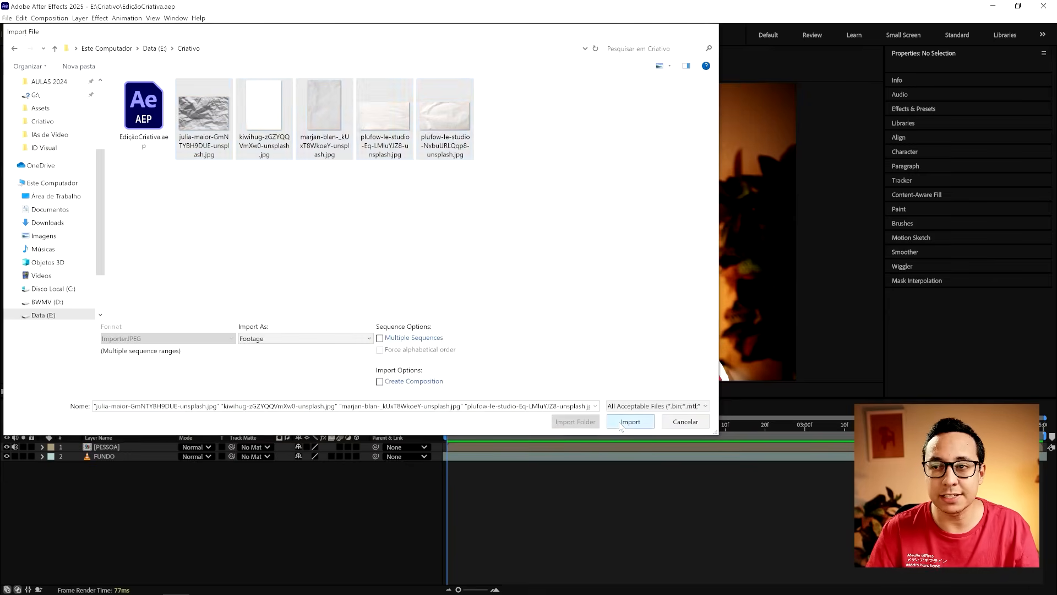
- Group the five imported paper images into a new project folder named Papel
{"action": "left_click", "coordinate": [56, 193], "text": "ctrl"}
{"action": "left_click", "coordinate": [53, 183], "text": "ctrl"}
{"action": "left_click", "coordinate": [53, 173], "text": "ctrl"}
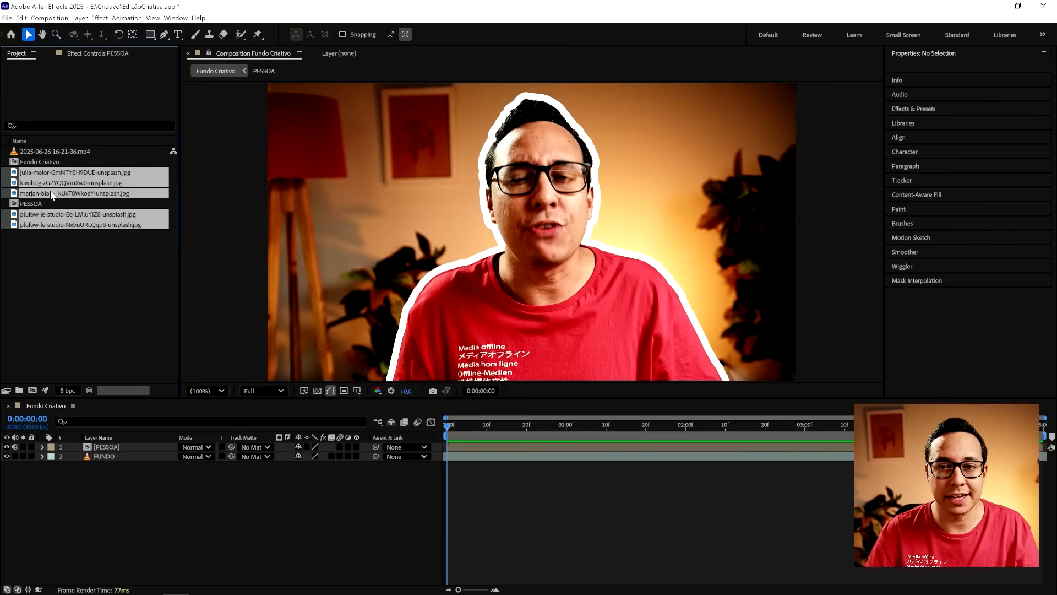
{"action": "left_click_drag", "start_coordinate": [52, 223], "coordinate": [19, 392]}
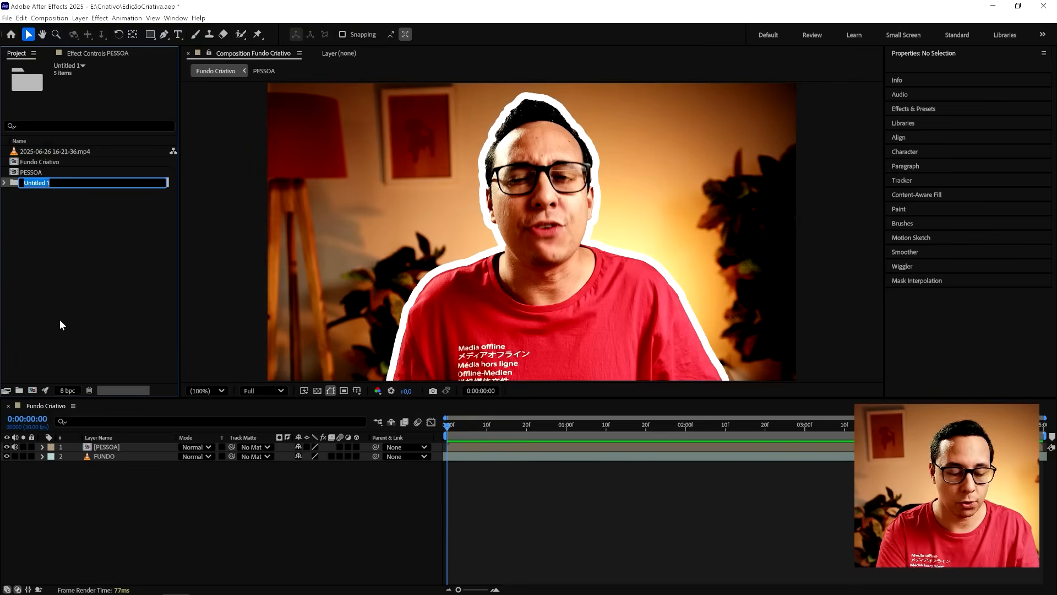
{"action": "type", "text": "Papel"}
{"action": "key", "text": "Return"}
- Add the marjan-blan paper image above the PESSOA layer in the Fundo Criativo timeline and rename its layer Papel
{"action": "double_click", "coordinate": [50, 172]}
{"action": "left_click", "coordinate": [54, 191]}
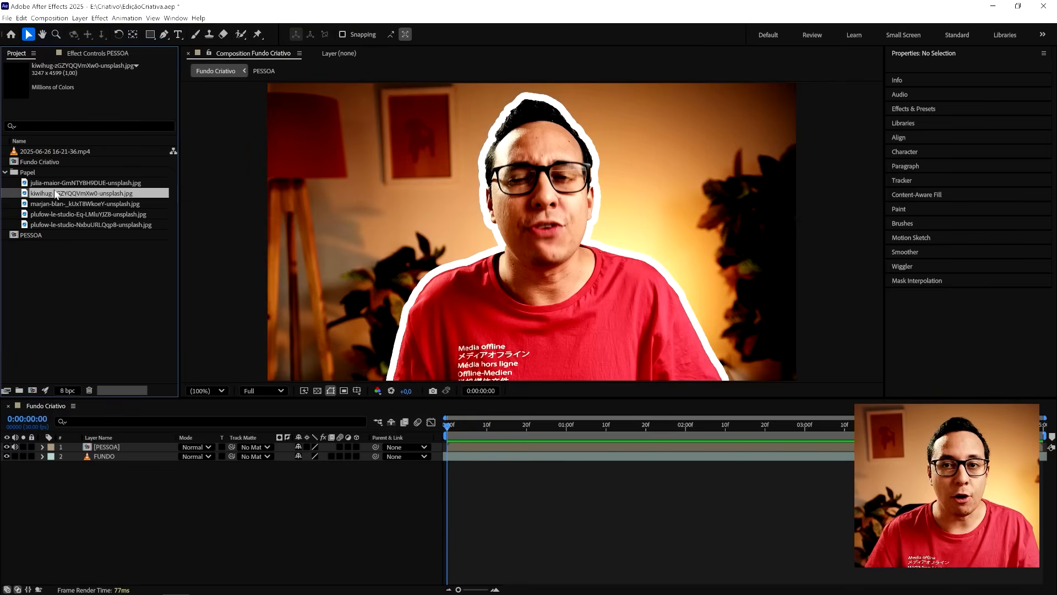
{"action": "left_click", "coordinate": [60, 202]}
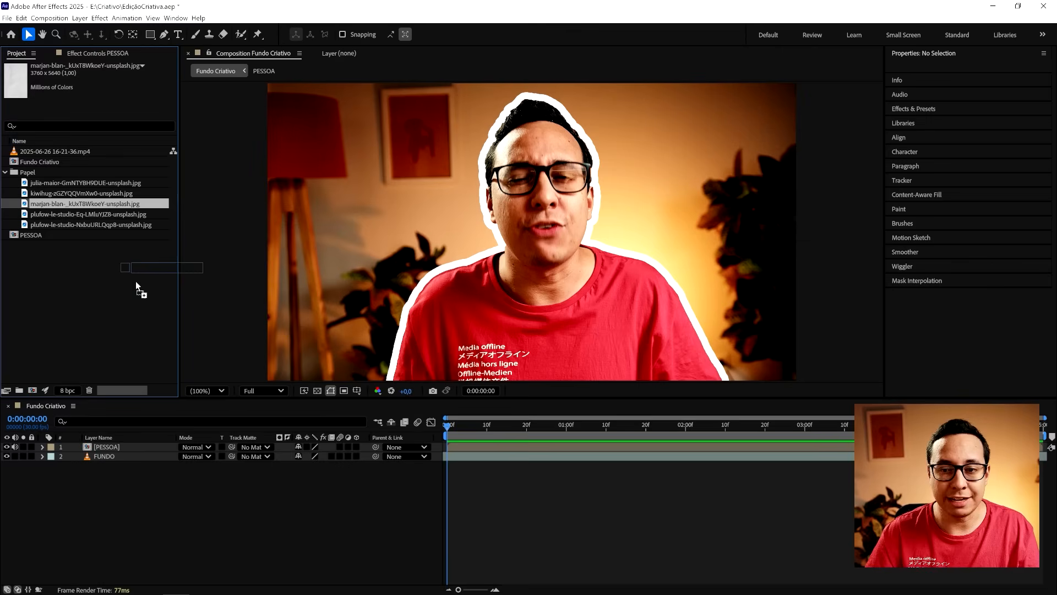
{"action": "left_click_drag", "start_coordinate": [135, 281], "coordinate": [134, 445]}
{"action": "key", "text": "Return"}
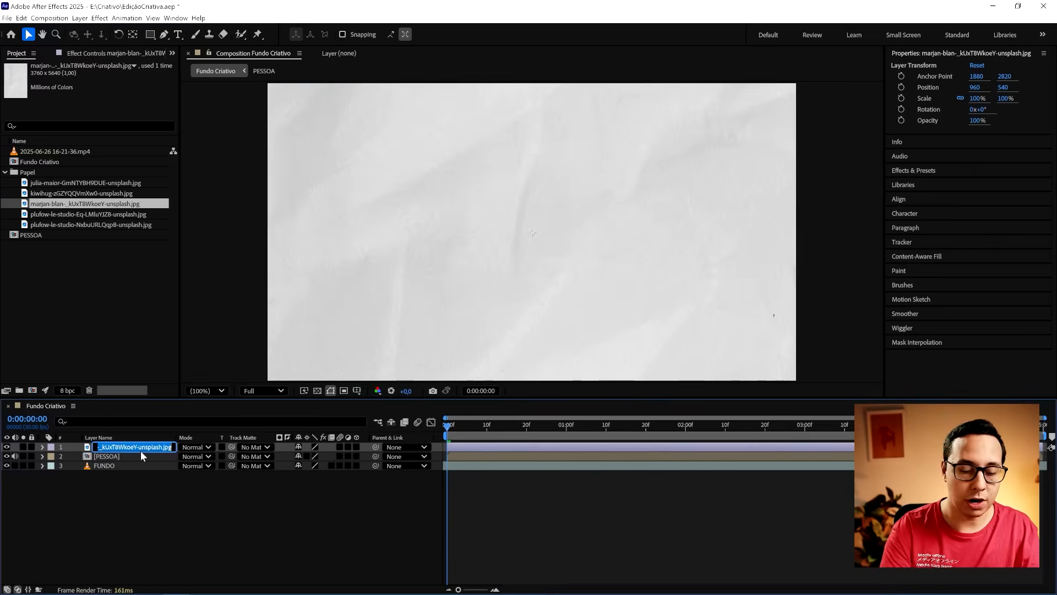
{"action": "type", "text": "Papel"}
{"action": "key", "text": "Return"}
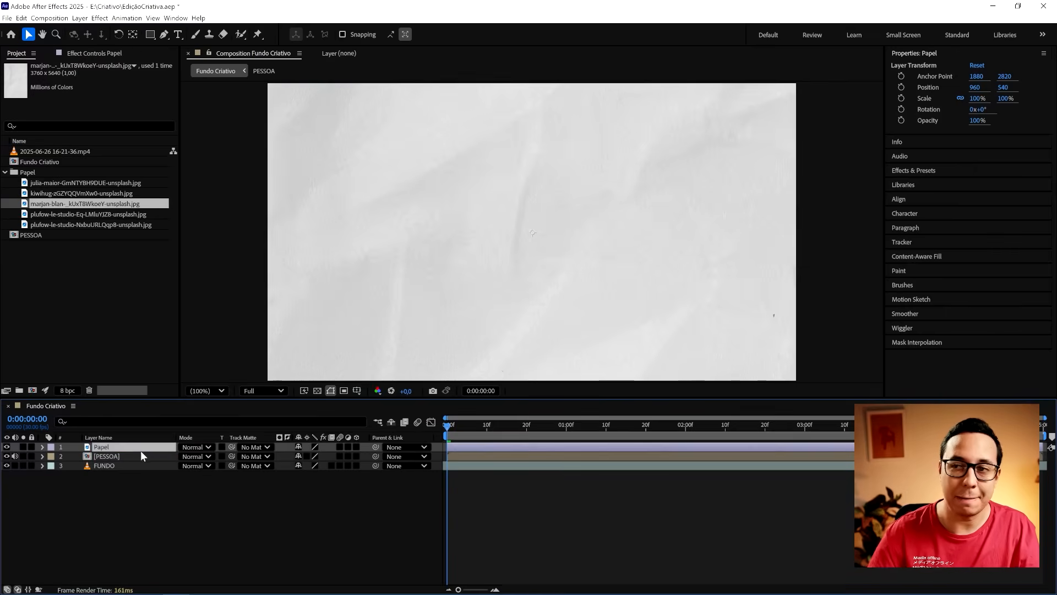
- Scale the Papel layer to 42% and move it to about position 1002, 576
{"action": "key", "text": "s"}
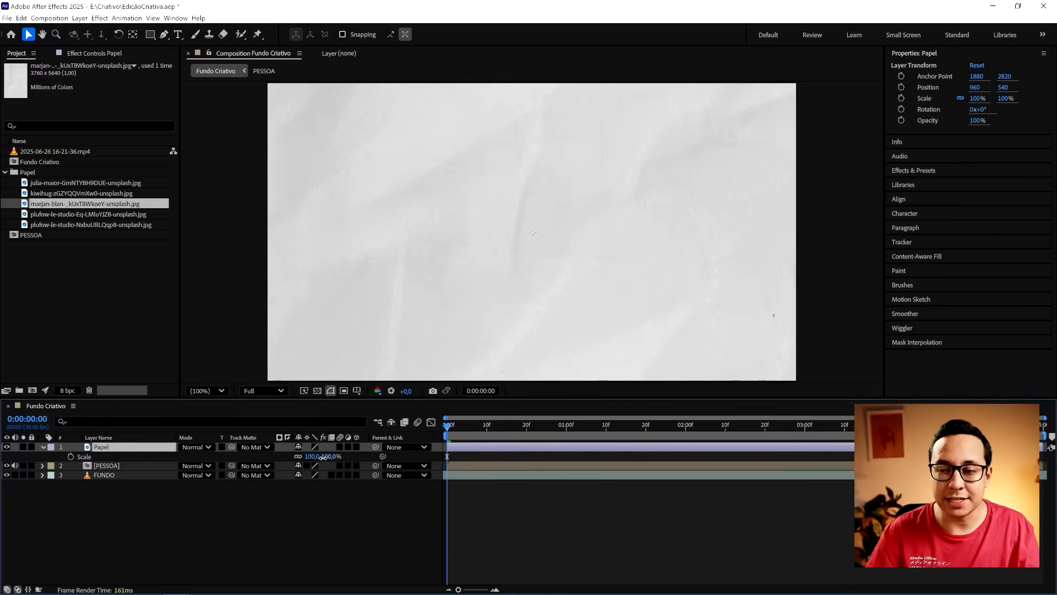
{"action": "left_click_drag", "start_coordinate": [324, 457], "coordinate": [289, 456]}
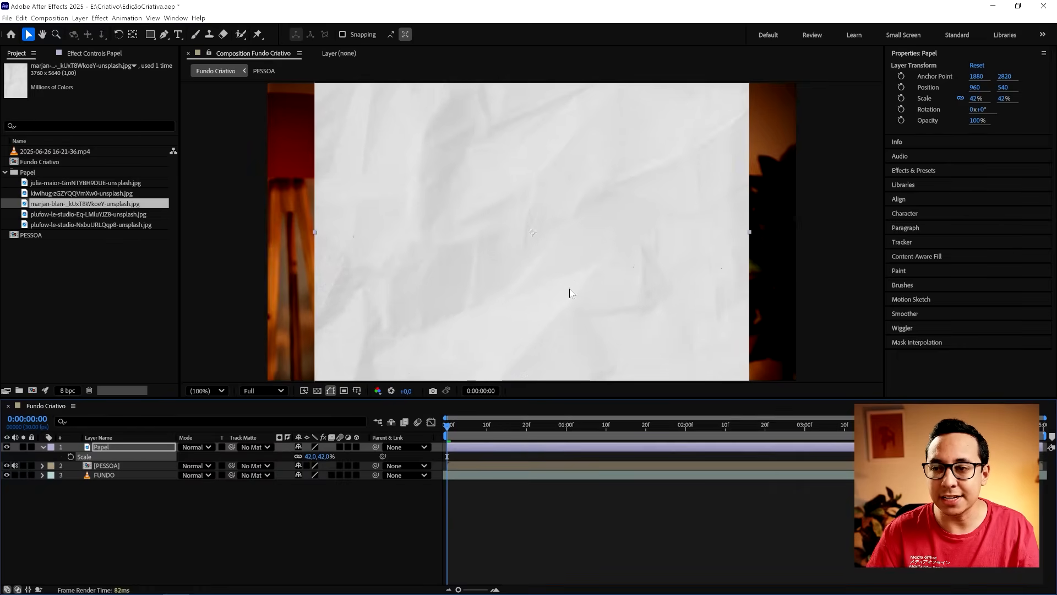
{"action": "left_click_drag", "start_coordinate": [577, 275], "coordinate": [589, 286]}
{"action": "left_click", "coordinate": [490, 501]}
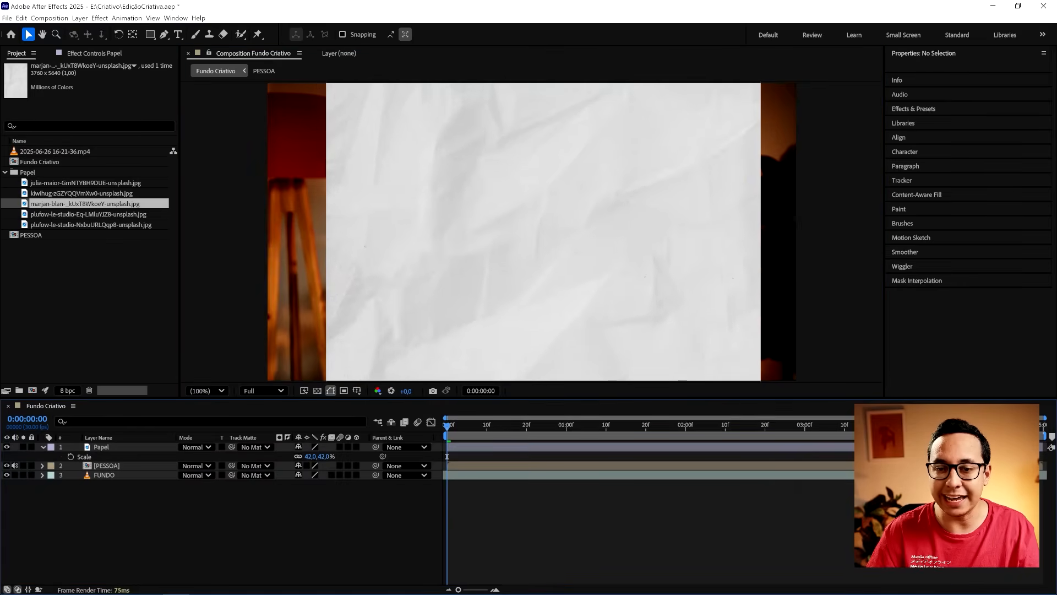
- Preview the outlined person with the Papel layer temporarily hidden and return to the first frame
{"action": "left_click", "coordinate": [7, 446]}
{"action": "key", "text": "space"}
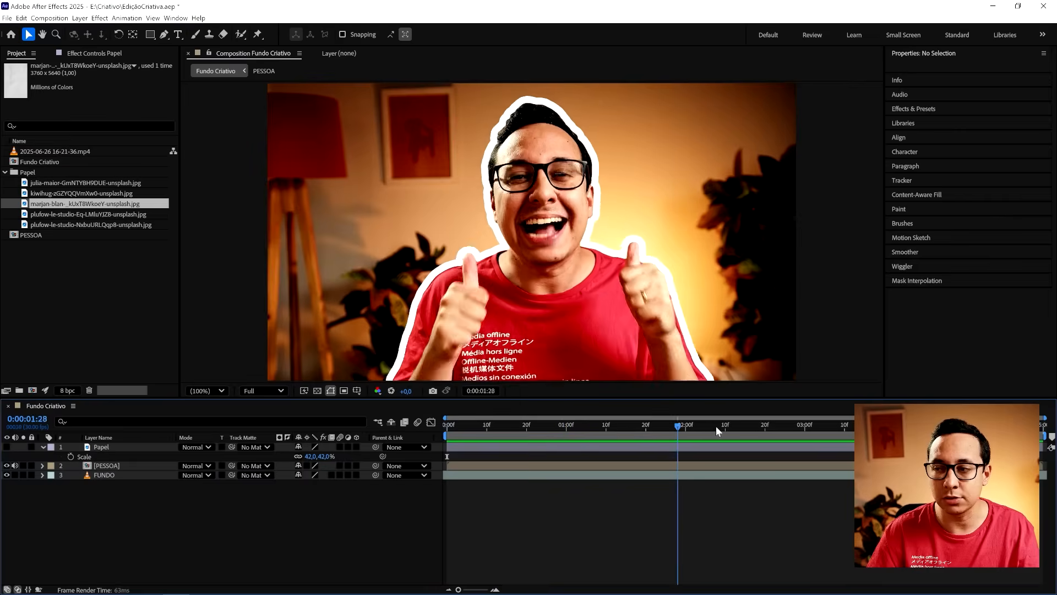
{"action": "left_click", "coordinate": [6, 446]}
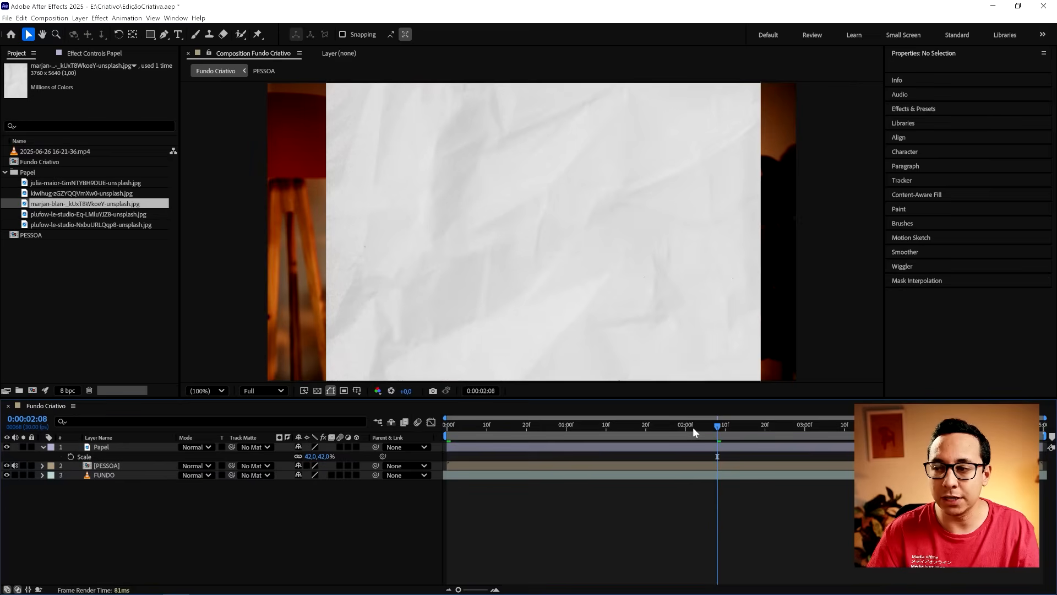
{"action": "left_click_drag", "start_coordinate": [692, 427], "coordinate": [447, 428]}
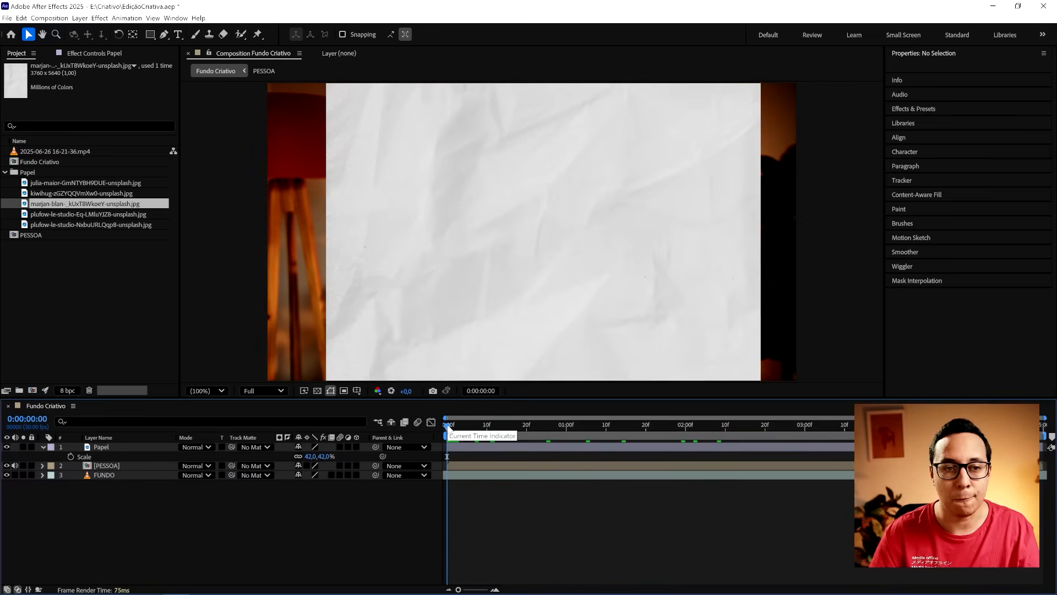
- Save the project and duplicate the PESSOA layer, placing the copy above Papel
{"action": "key", "text": "ctrl+s"}
{"action": "left_click", "coordinate": [43, 446]}
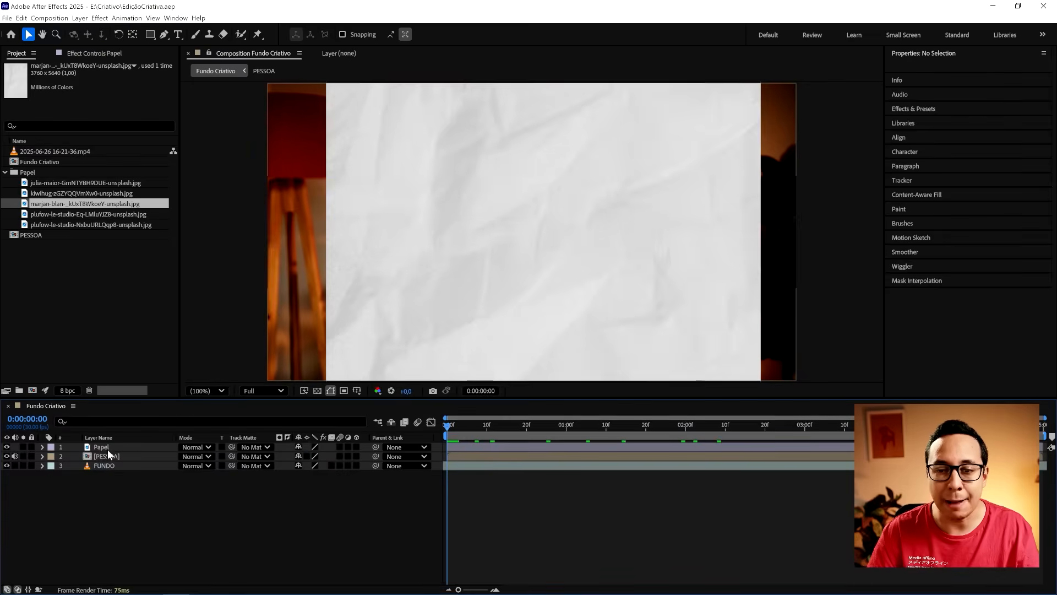
{"action": "left_click", "coordinate": [110, 457]}
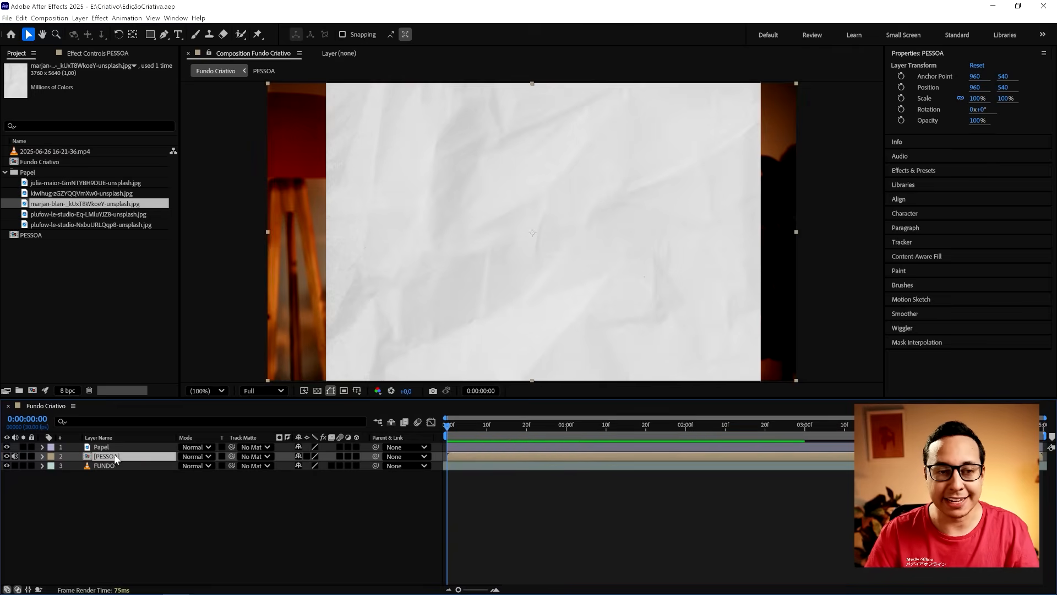
{"action": "key", "text": "ctrl+d"}
{"action": "left_click_drag", "start_coordinate": [110, 456], "coordinate": [107, 448]}
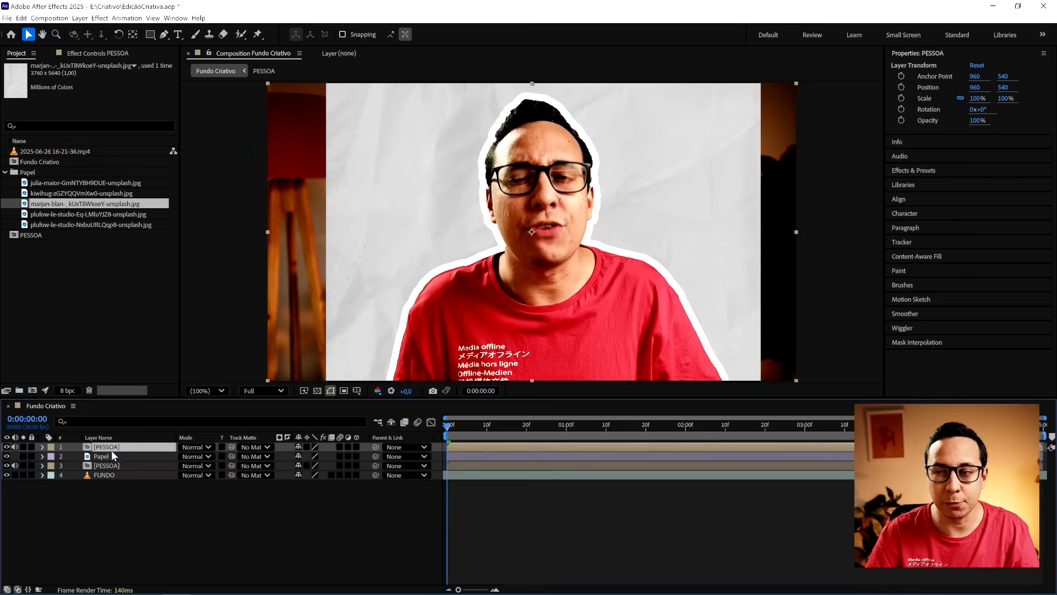
- Set Fill Opacity to 0% in the advanced blending of the lower PESSOA layer's layer styles
{"action": "left_click", "coordinate": [101, 466]}
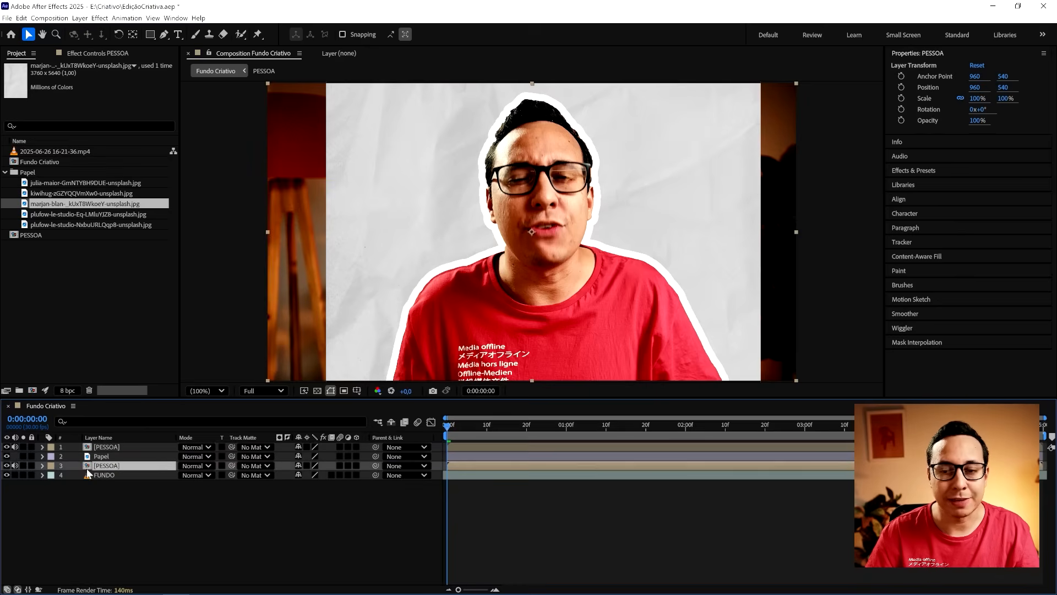
{"action": "left_click", "coordinate": [43, 466]}
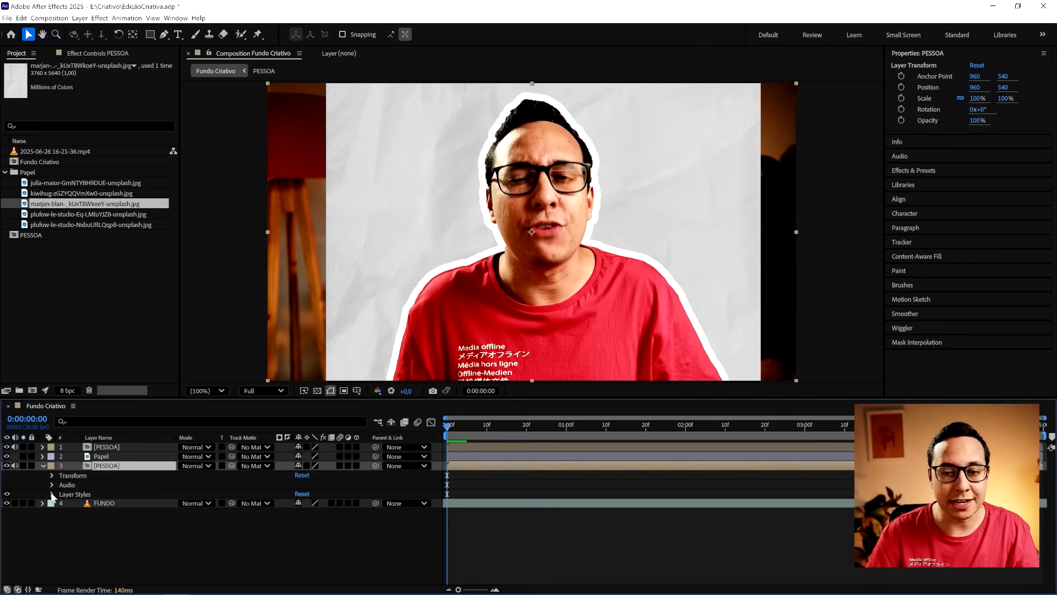
{"action": "left_click", "coordinate": [52, 493]}
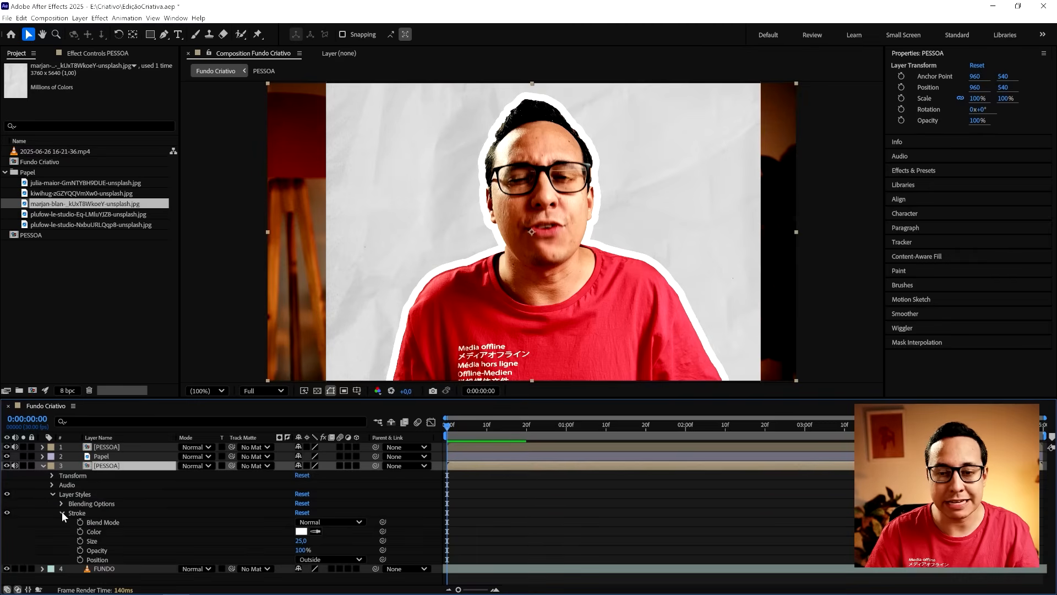
{"action": "left_click", "coordinate": [61, 503]}
{"action": "left_click", "coordinate": [61, 503]}
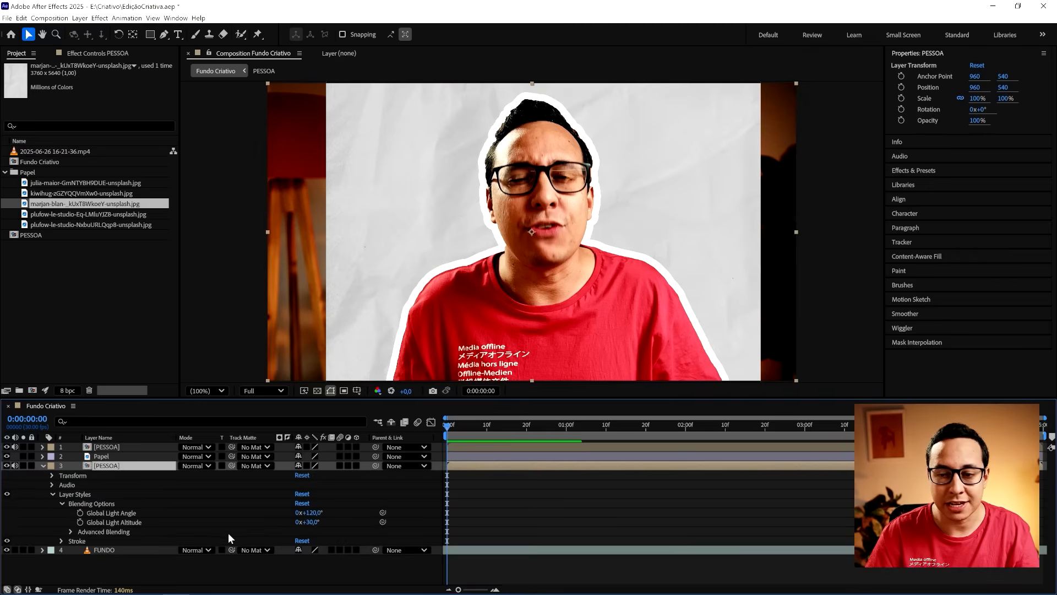
{"action": "left_click", "coordinate": [70, 531]}
{"action": "scroll", "coordinate": [167, 526], "scroll_direction": "down", "scroll_amount": 1}
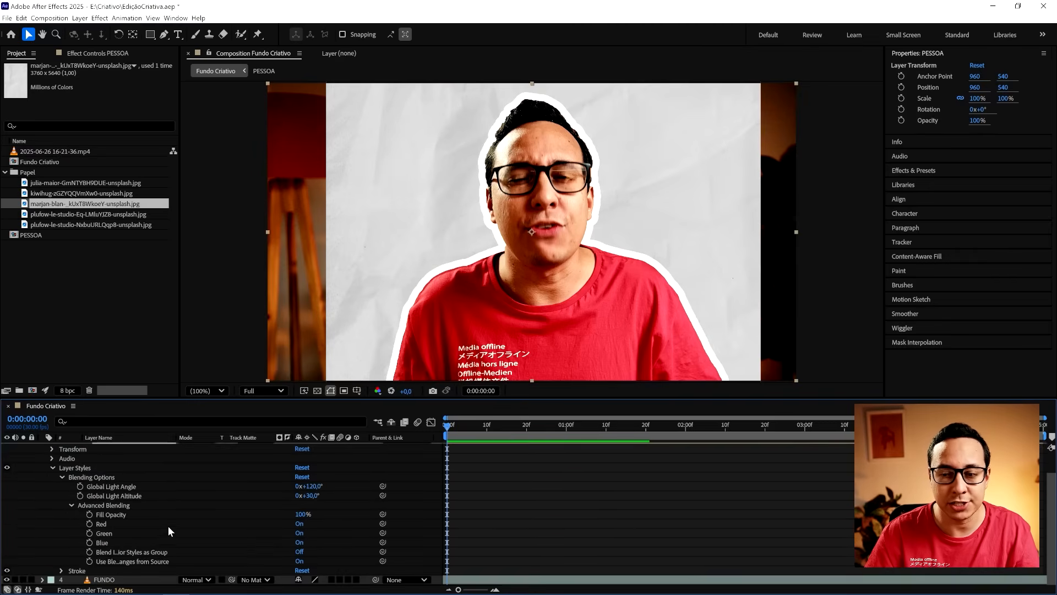
{"action": "left_click_drag", "start_coordinate": [299, 514], "coordinate": [241, 513]}
- Hide the upper PESSOA, Papel and FUNDO layers to isolate the lower PESSOA layer's outline
{"action": "scroll", "coordinate": [40, 465], "scroll_direction": "up", "scroll_amount": 1}
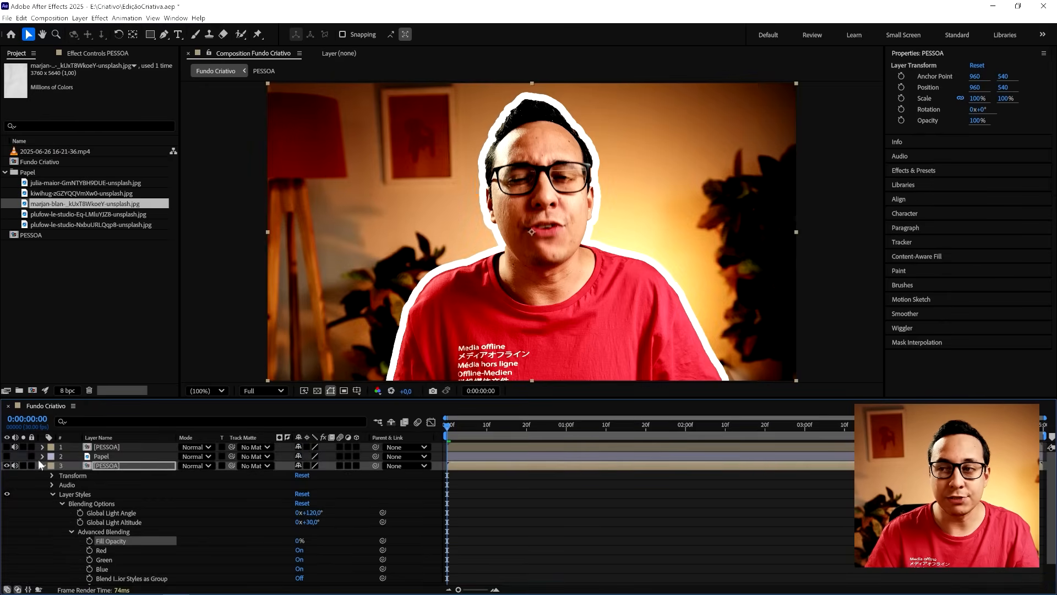
{"action": "scroll", "coordinate": [17, 479], "scroll_direction": "down", "scroll_amount": 1}
{"action": "left_click", "coordinate": [7, 579]}
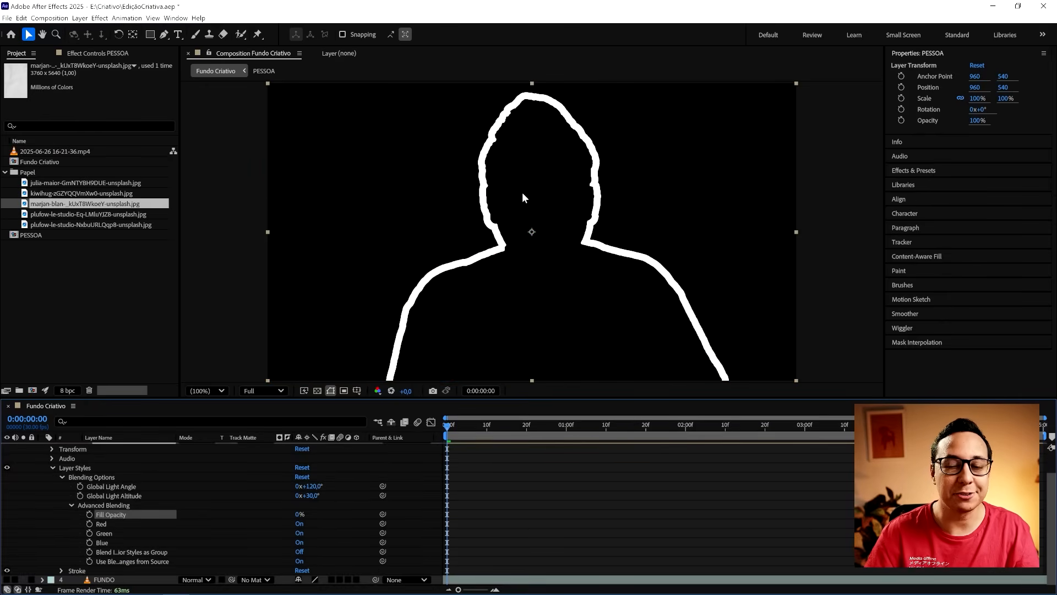
{"action": "scroll", "coordinate": [188, 532], "scroll_direction": "up", "scroll_amount": 1}
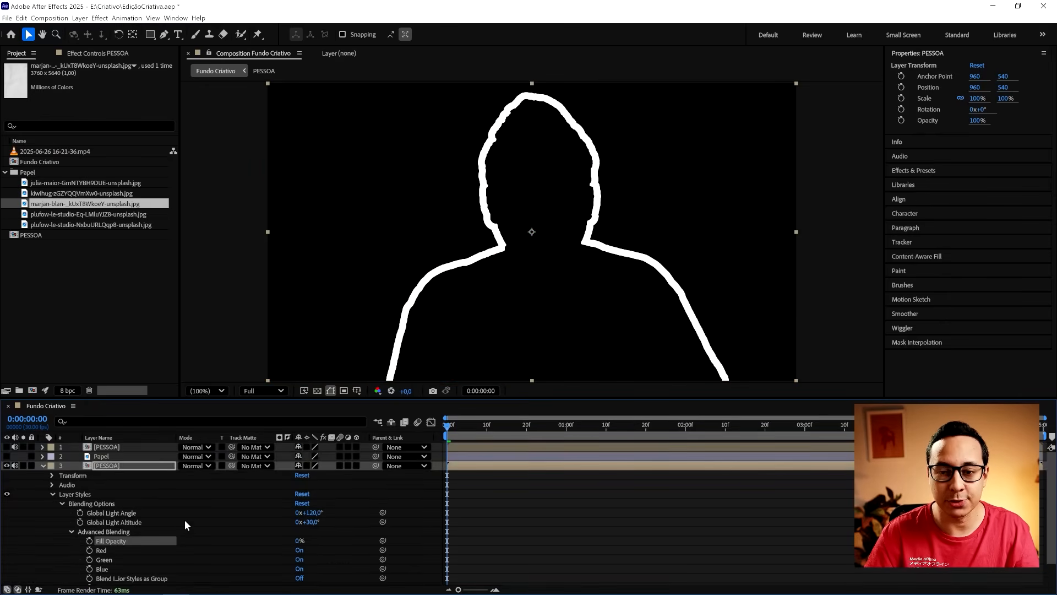
{"action": "left_click", "coordinate": [42, 467]}
- Rename the lower PESSOA layer as CONTORNO
{"action": "left_click", "coordinate": [108, 467]}
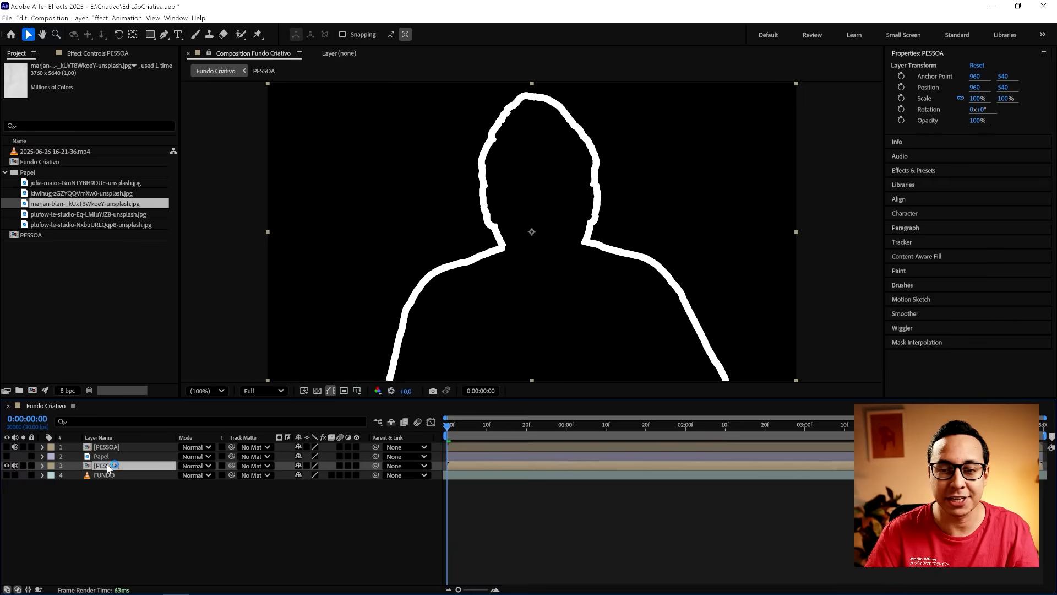
{"action": "key", "text": "Return"}
{"action": "type", "text": "CONT"}
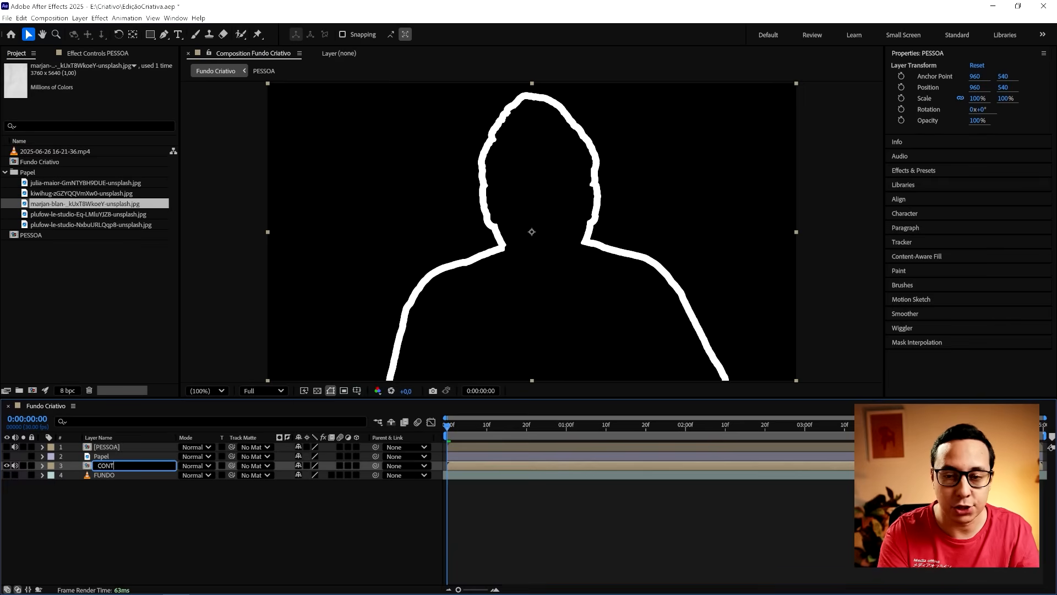
{"action": "type", "text": "ORNO"}
{"action": "key", "text": "Return"}
{"action": "left_click", "coordinate": [110, 445]}
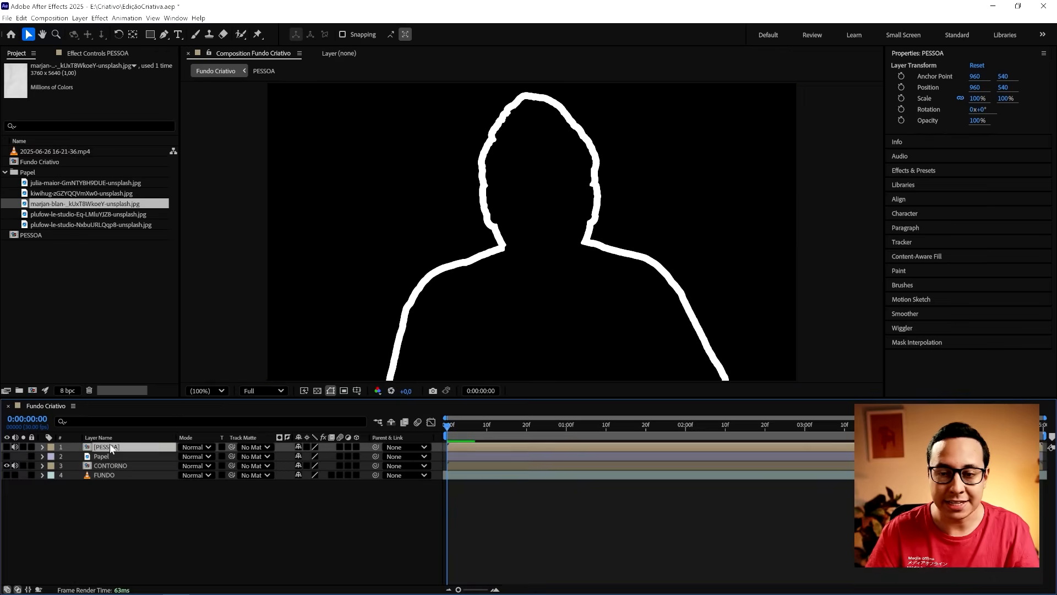
{"action": "key", "text": "Return"}
{"action": "type", "text": "PES"}
{"action": "key", "text": "Return"}
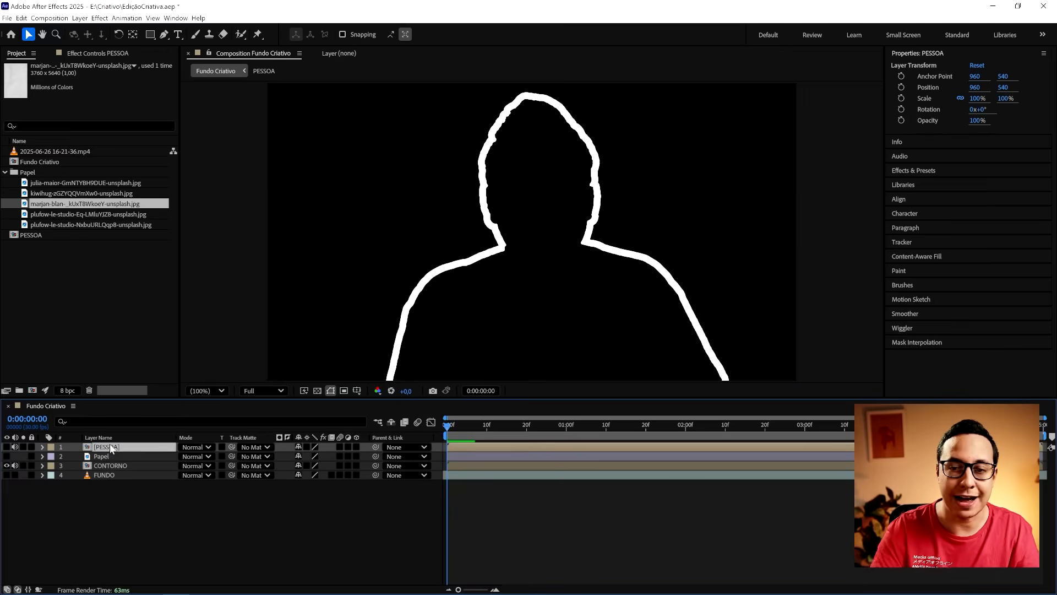
{"action": "left_click", "coordinate": [115, 545]}
- Turn the visibility of the PESSOA, FUNDO and Papel layers back on
{"action": "left_click", "coordinate": [112, 464]}
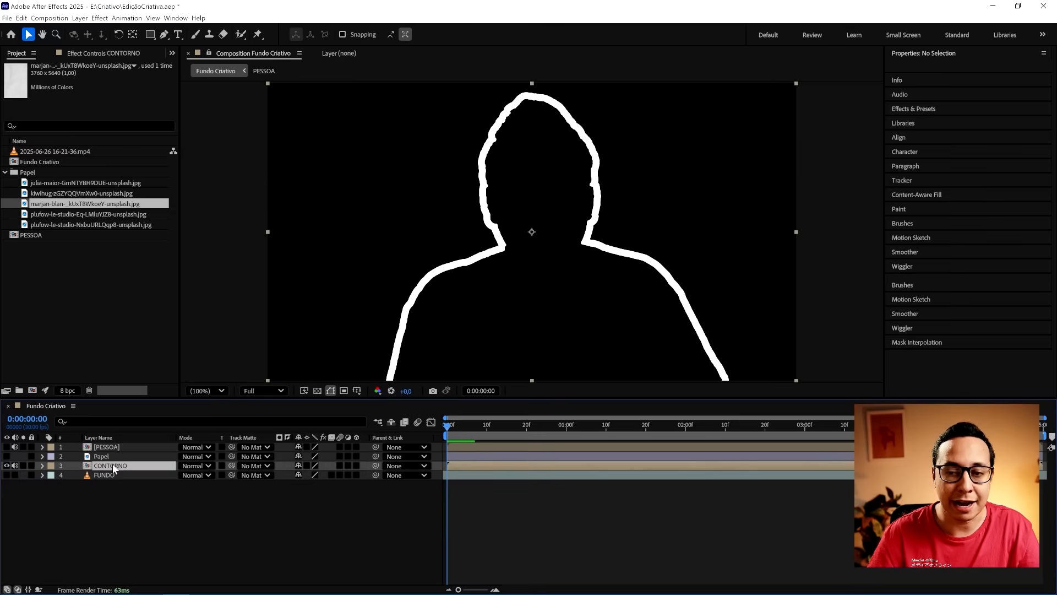
{"action": "left_click", "coordinate": [7, 446]}
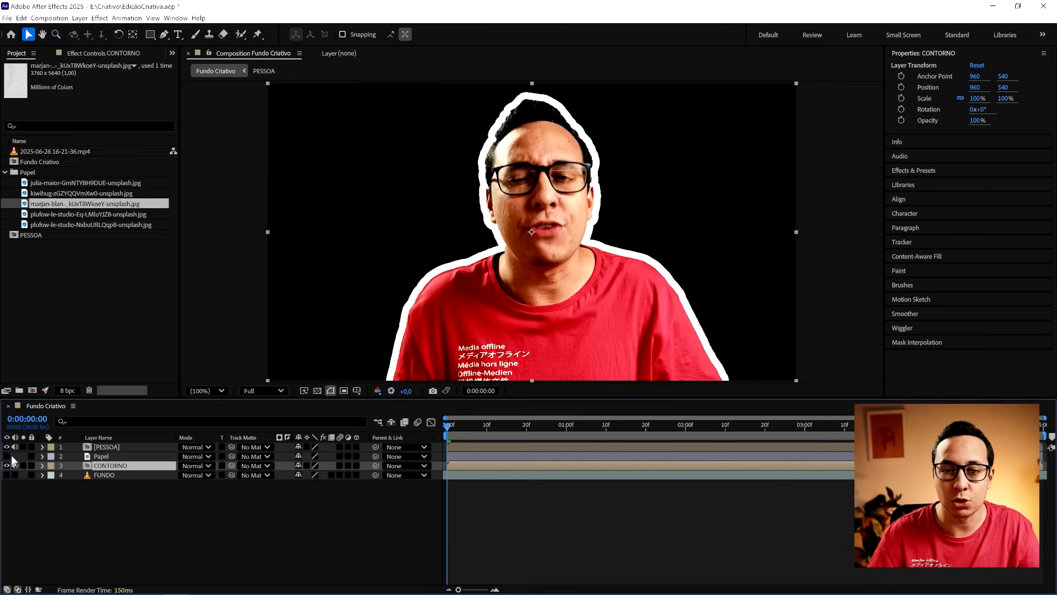
{"action": "left_click", "coordinate": [7, 475]}
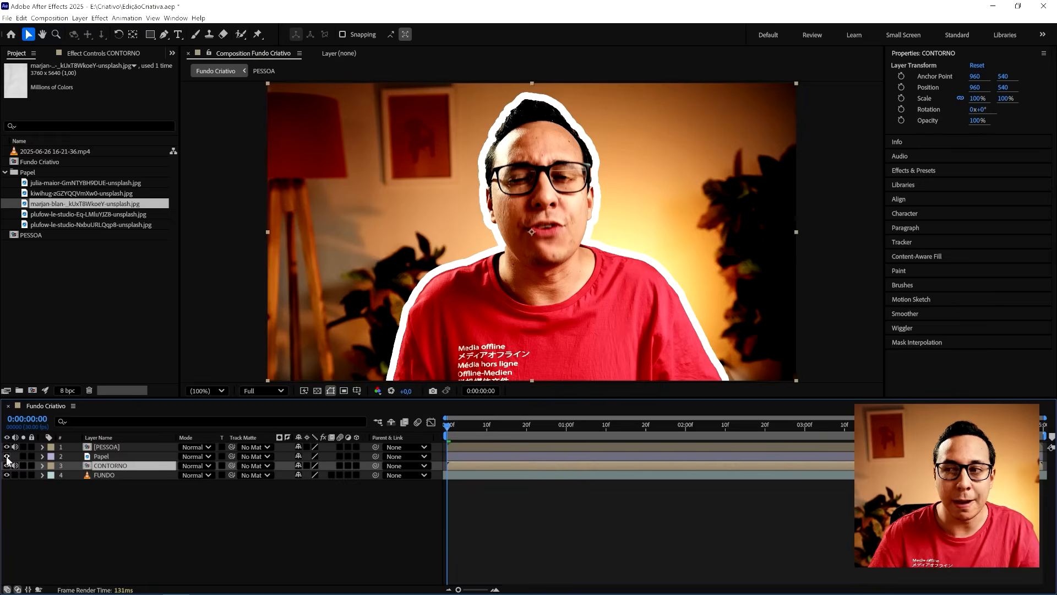
{"action": "left_click", "coordinate": [7, 456]}
- Set the Papel layer's track matte to CONTORNO and save the project
{"action": "left_click", "coordinate": [115, 457]}
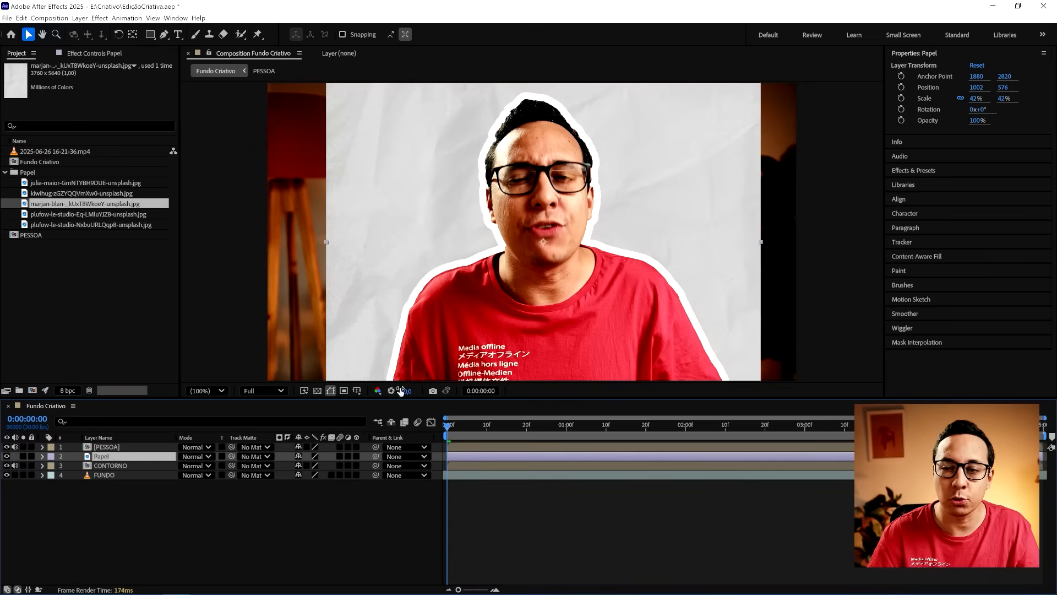
{"action": "left_click", "coordinate": [256, 454]}
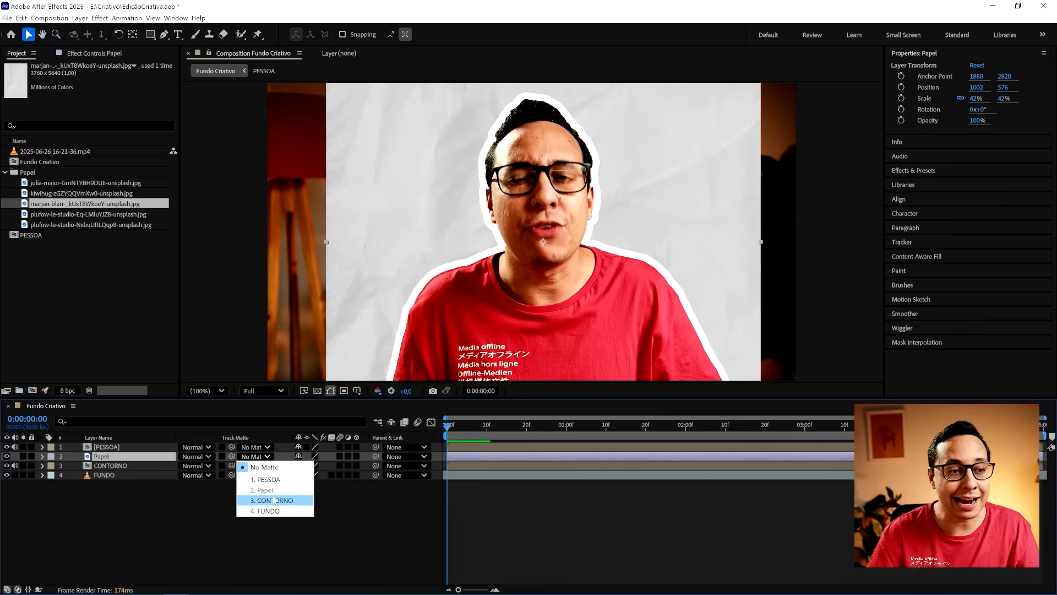
{"action": "left_click", "coordinate": [292, 501]}
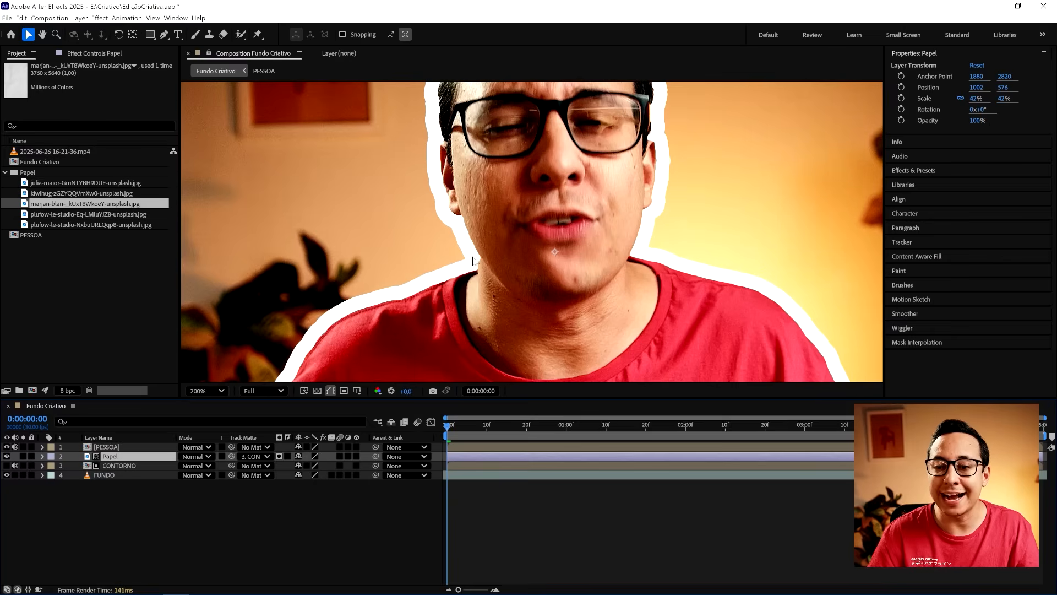
{"action": "key", "text": "ctrl+s"}
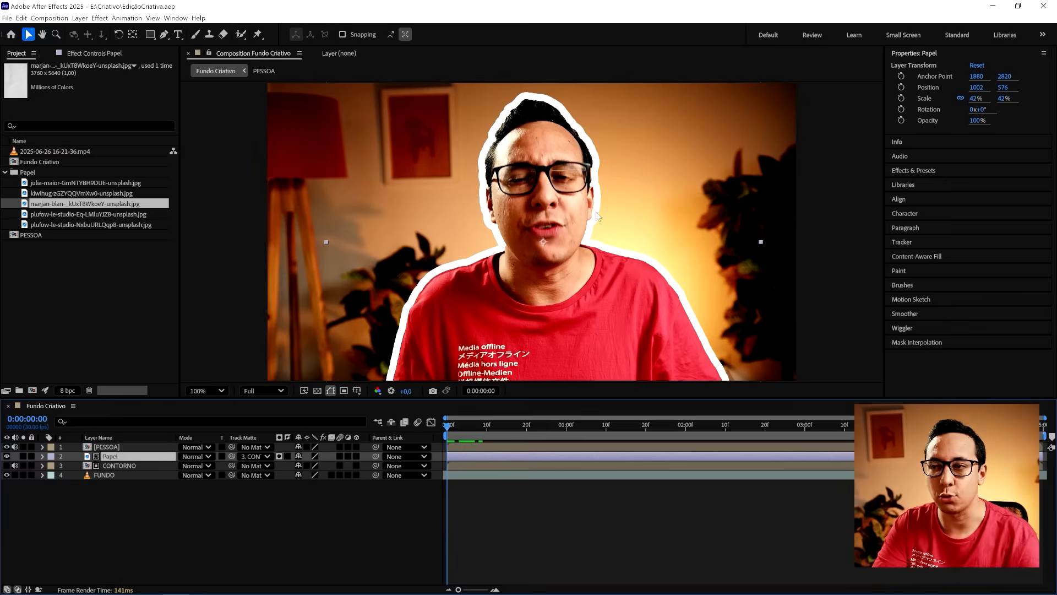
- Turn off all layer styles on the top PESSOA layer
{"action": "left_click", "coordinate": [99, 447]}
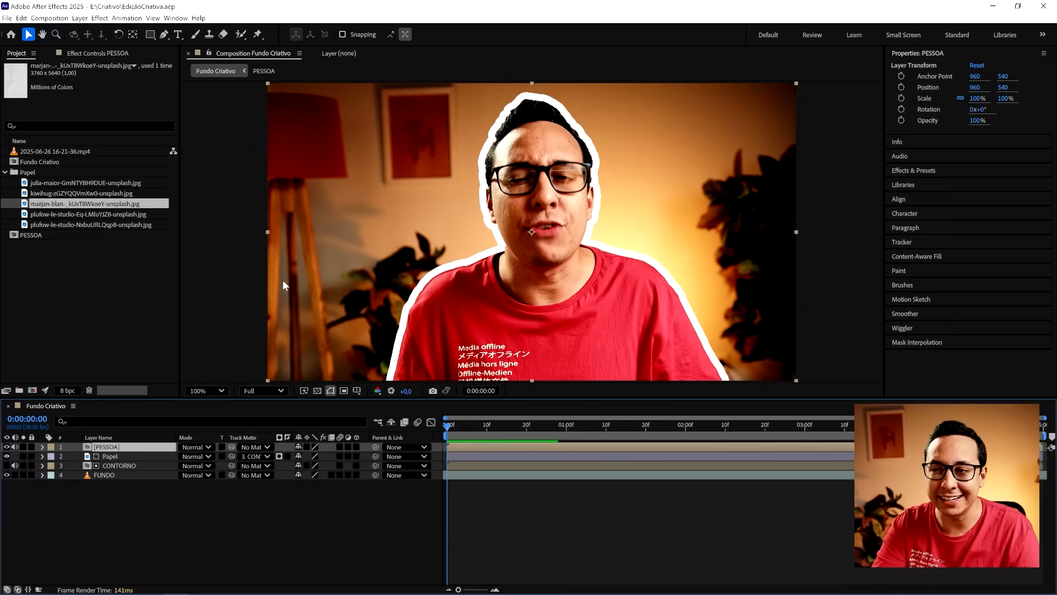
{"action": "left_click", "coordinate": [42, 447]}
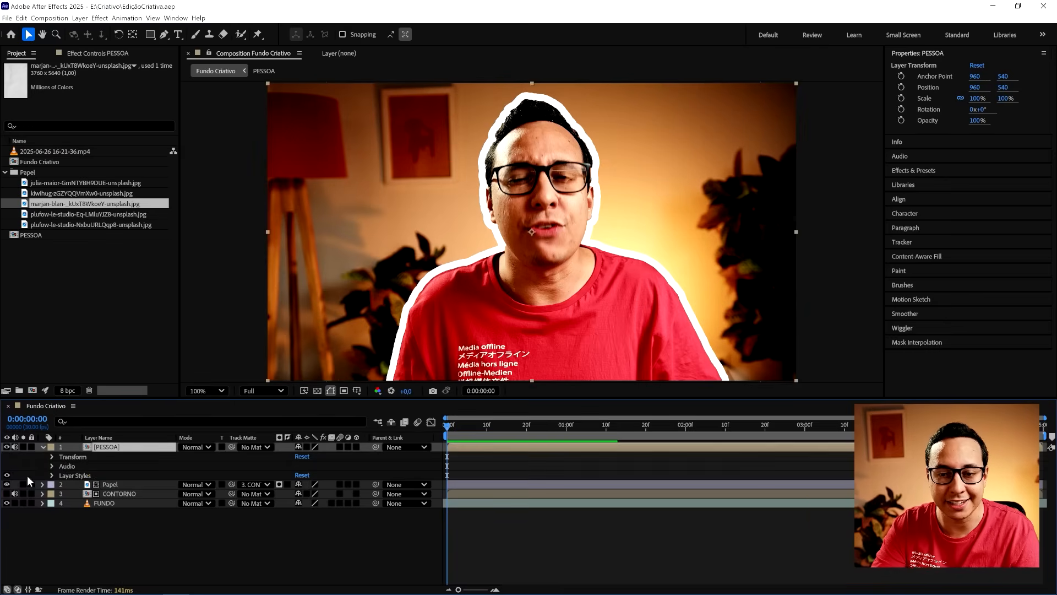
{"action": "left_click", "coordinate": [6, 484]}
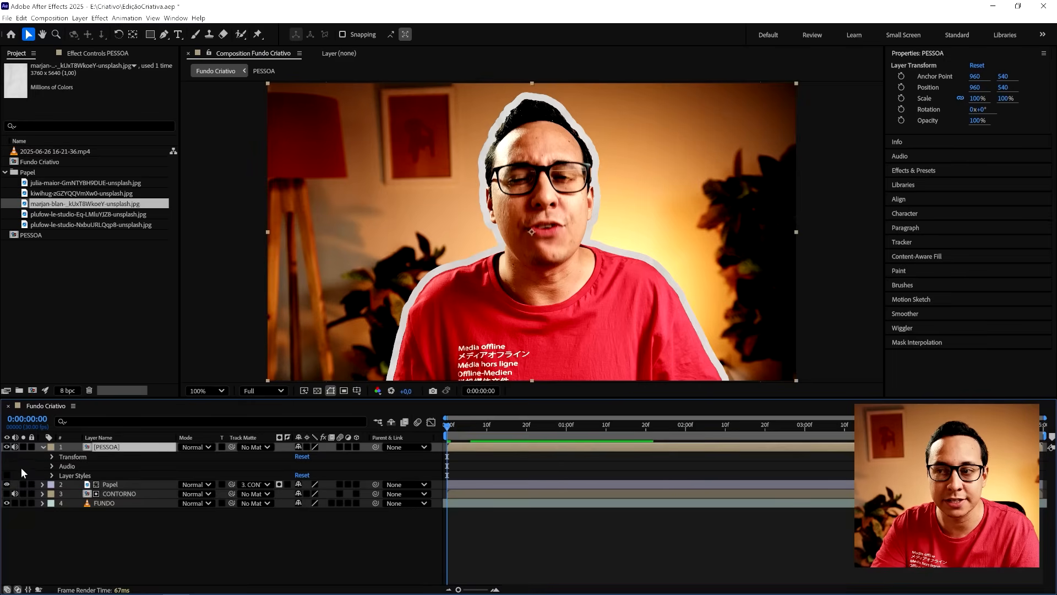
- Play back the composition to check the paper-textured outline around the person
{"action": "left_click", "coordinate": [43, 447]}
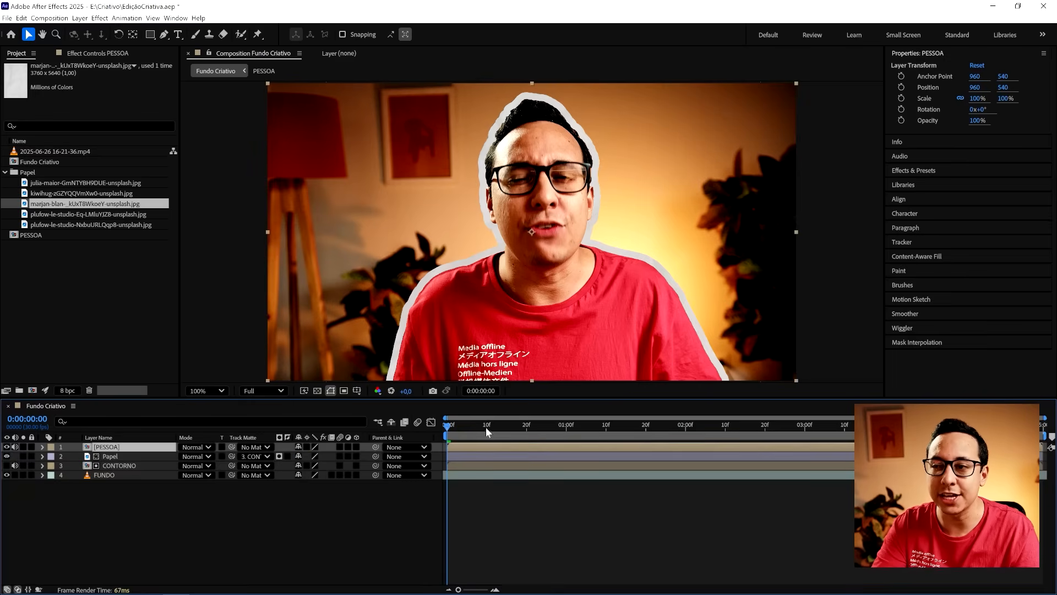
{"action": "left_click", "coordinate": [479, 458]}
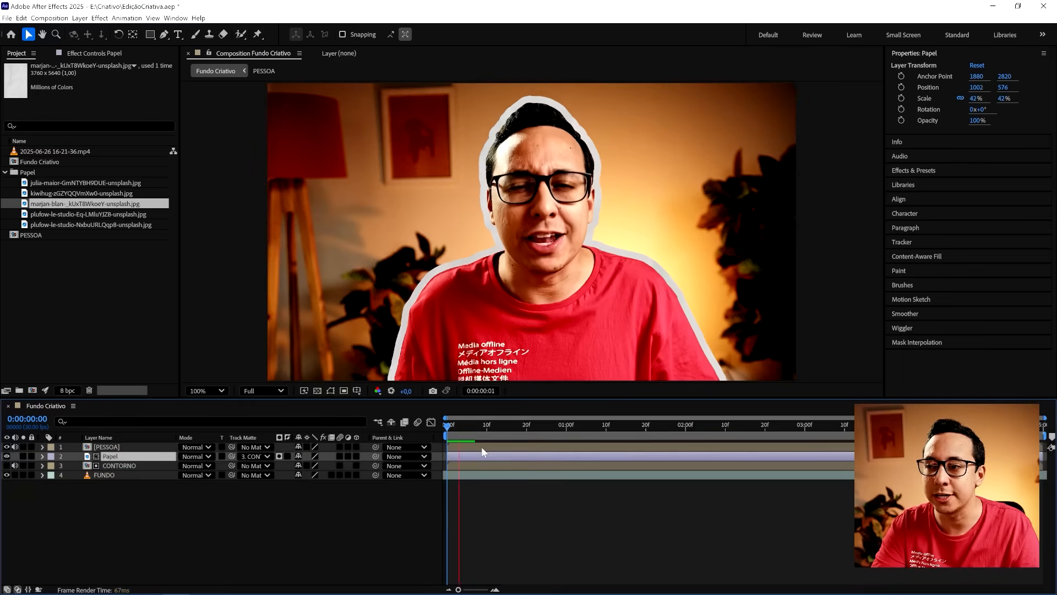
{"action": "key", "text": "space"}
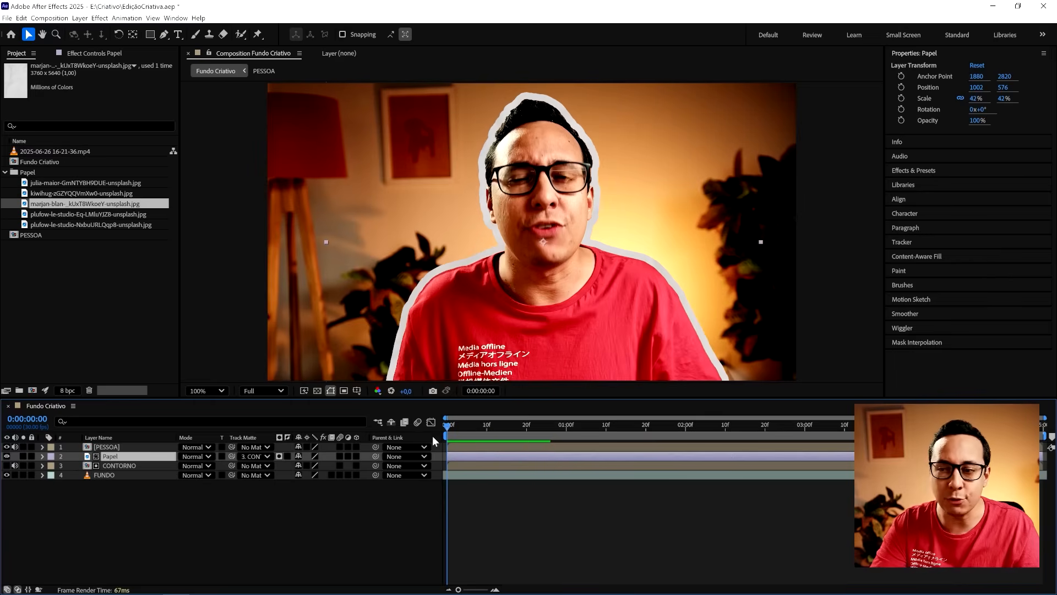
- Turn on the CONTORNO layer's visibility and set the Papel layer's opacity to 50%
{"action": "key", "text": "Return"}
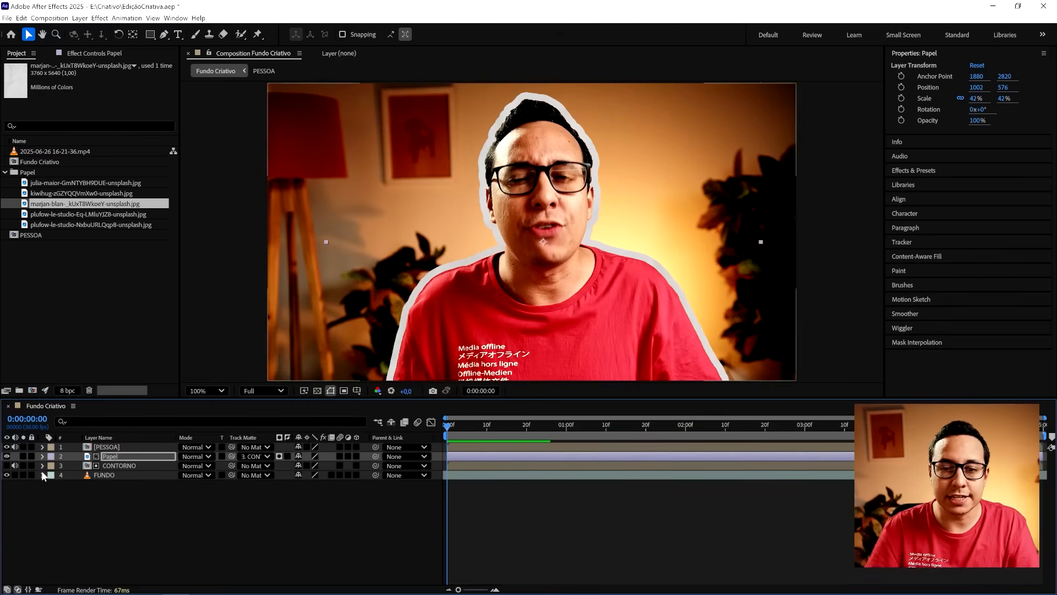
{"action": "left_click", "coordinate": [7, 466]}
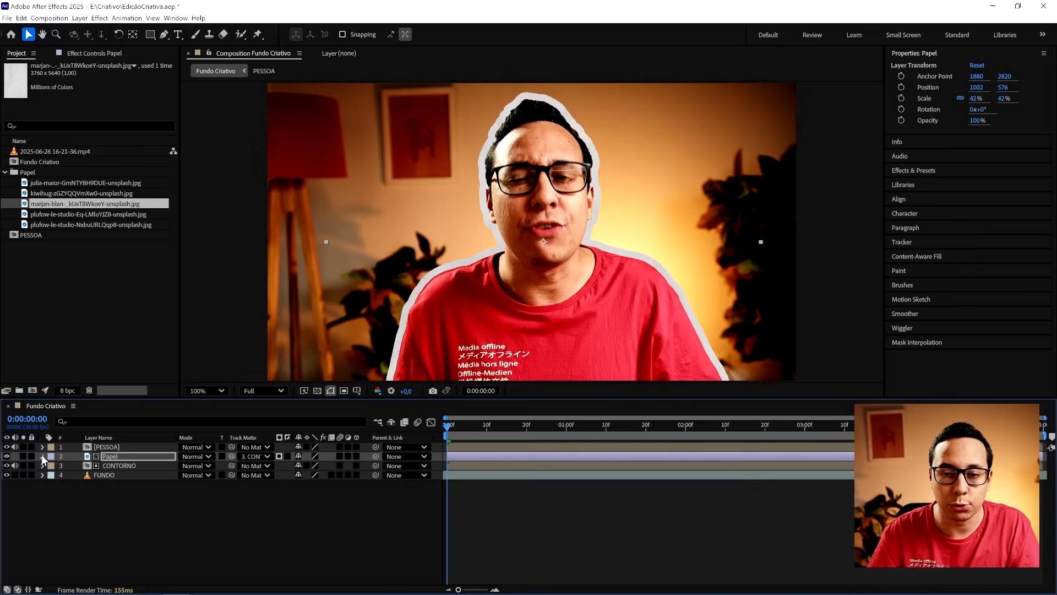
{"action": "left_click", "coordinate": [42, 457]}
{"action": "key", "text": "t"}
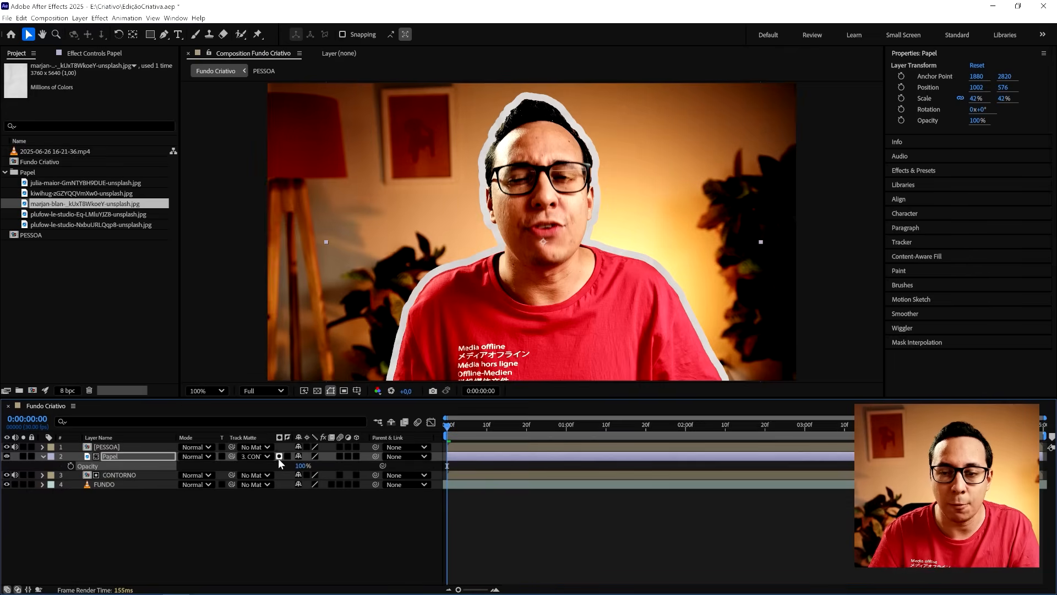
{"action": "left_click_drag", "start_coordinate": [300, 468], "coordinate": [272, 465]}
{"action": "left_click", "coordinate": [283, 519]}
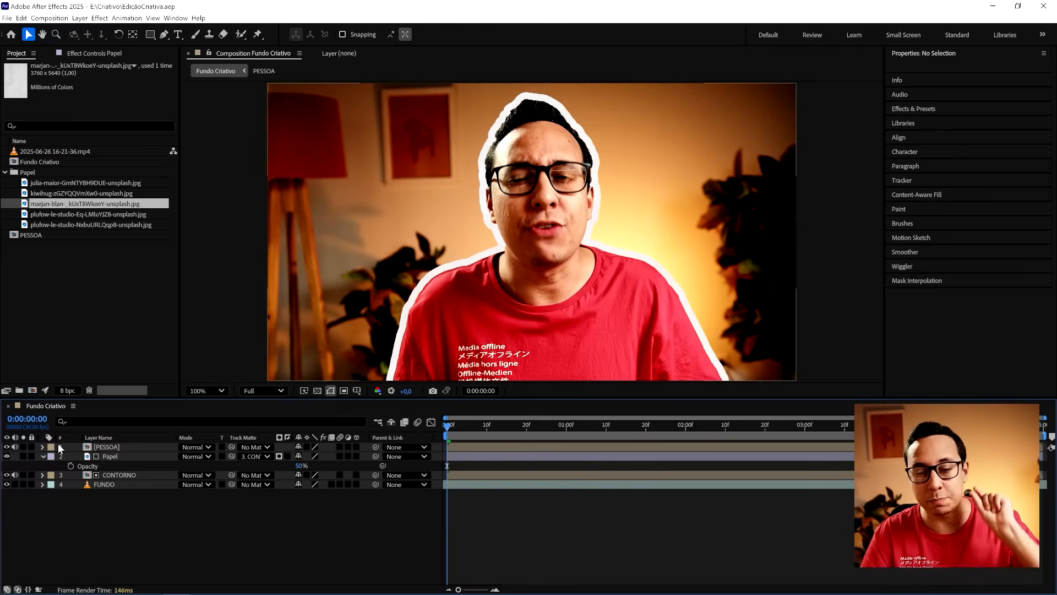
- Slightly reduce the Stroke size in the CONTORNO layer's styles, then collapse the CONTORNO and Papel properties
{"action": "left_click", "coordinate": [42, 475]}
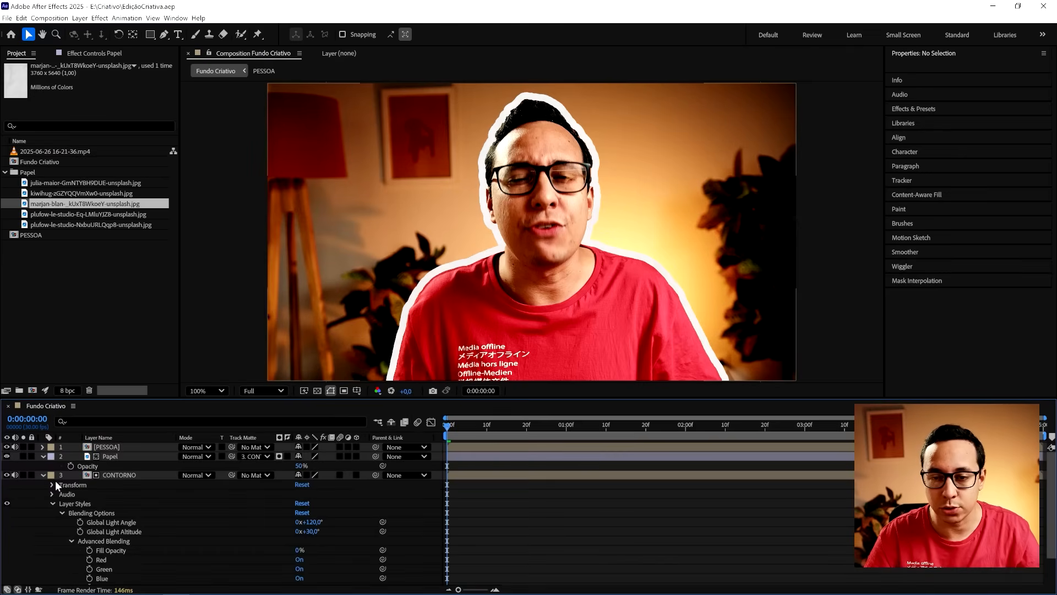
{"action": "scroll", "coordinate": [133, 505], "scroll_direction": "down", "scroll_amount": 3}
{"action": "left_click", "coordinate": [71, 503]}
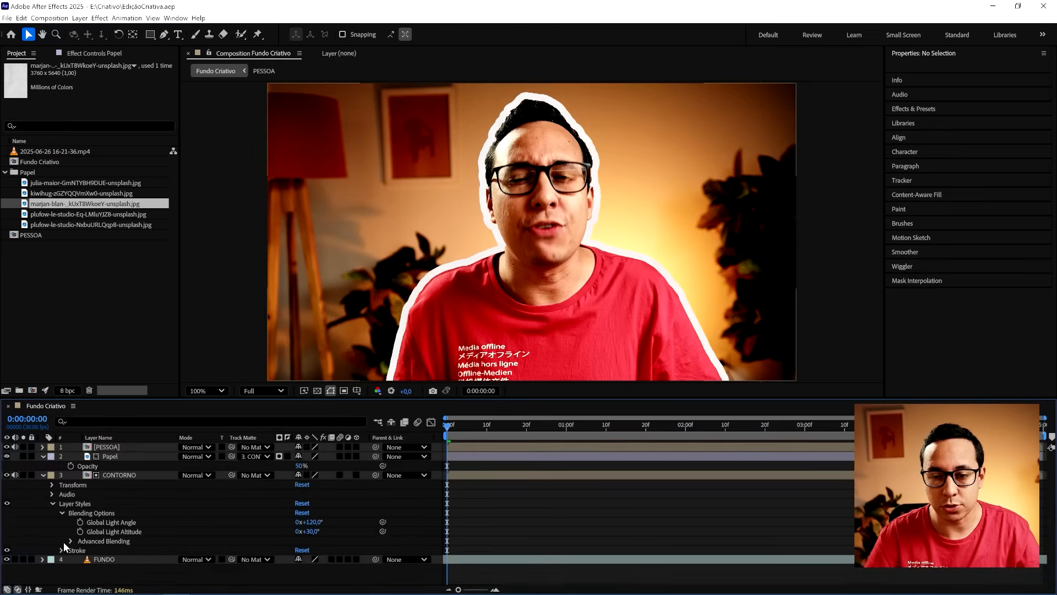
{"action": "left_click", "coordinate": [63, 550]}
{"action": "scroll", "coordinate": [267, 531], "scroll_direction": "down", "scroll_amount": 2}
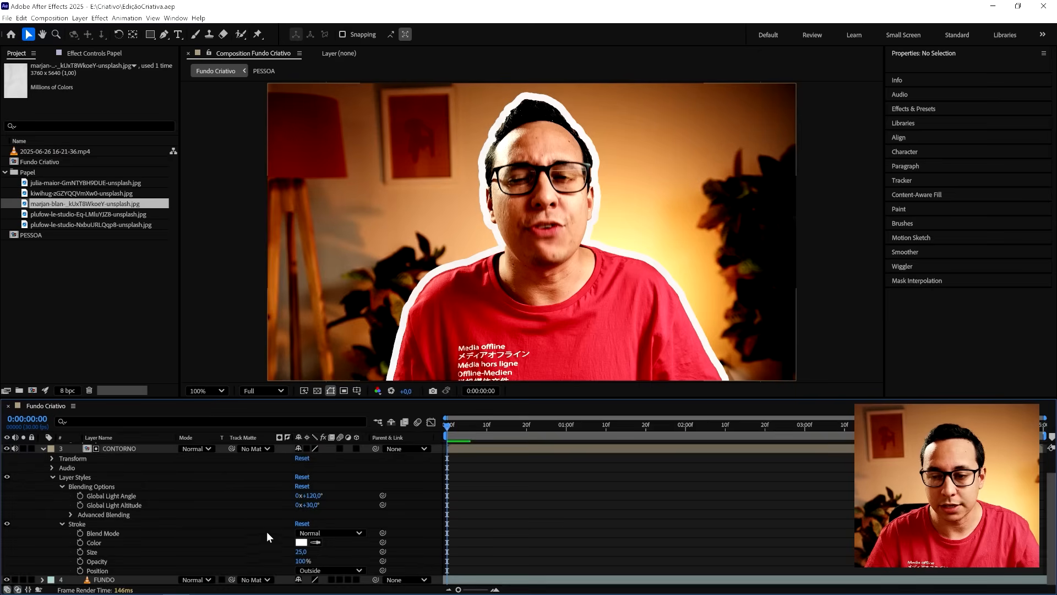
{"action": "left_click", "coordinate": [300, 552]}
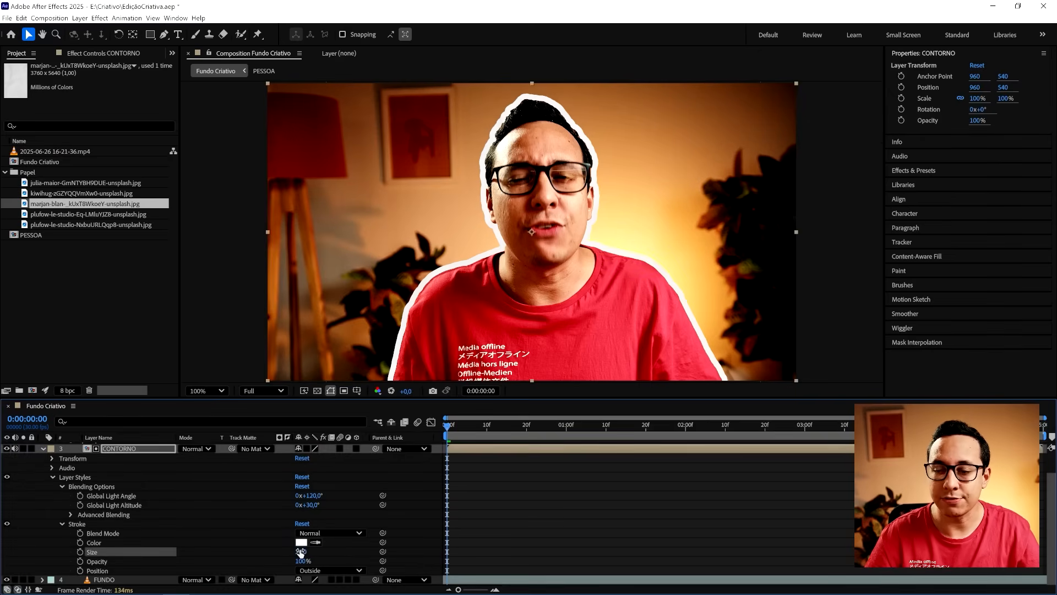
{"action": "scroll", "coordinate": [203, 546], "scroll_direction": "up", "scroll_amount": 2}
{"action": "left_click", "coordinate": [43, 474]}
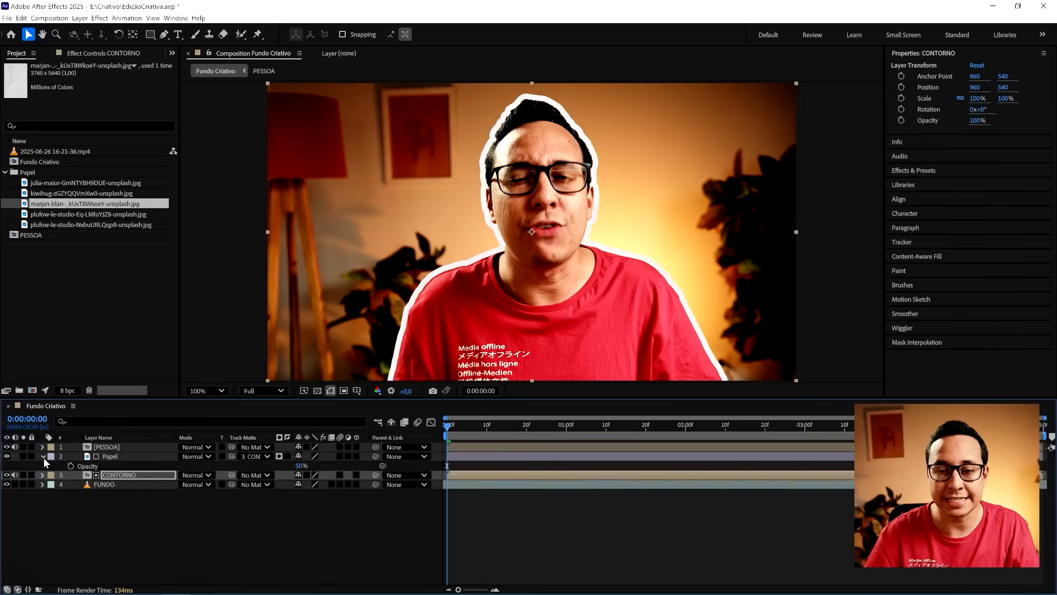
{"action": "left_click", "coordinate": [44, 456]}
- At 0:00:00:15, replace the Papel layer's source with plufow-le-studio-Eq-LMluYJZ8-unsplash.jpg
{"action": "left_click_drag", "start_coordinate": [448, 429], "coordinate": [506, 430]}
{"action": "left_click", "coordinate": [113, 456]}
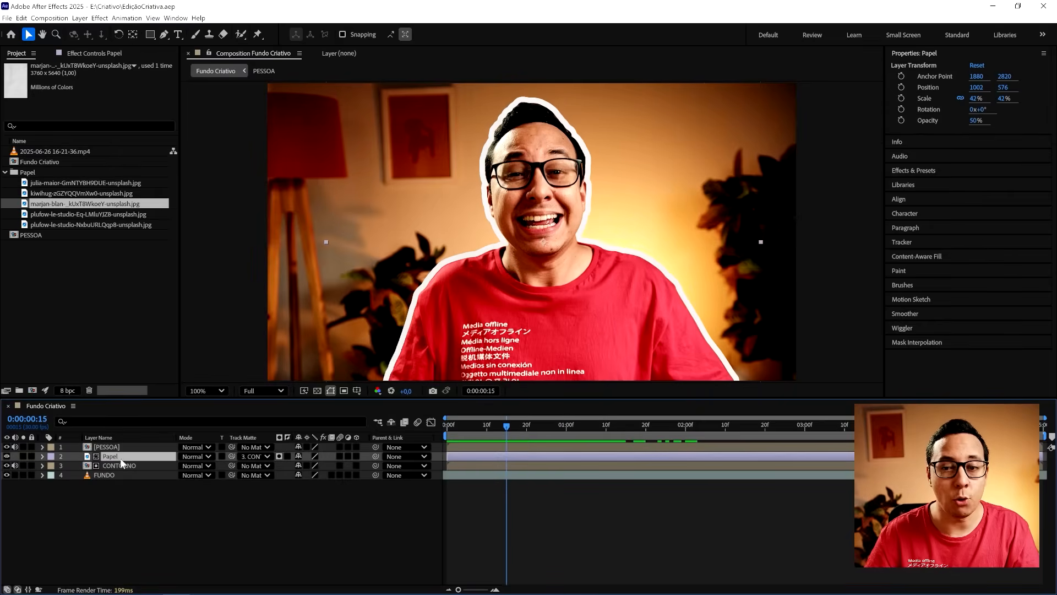
{"action": "left_click", "coordinate": [103, 214]}
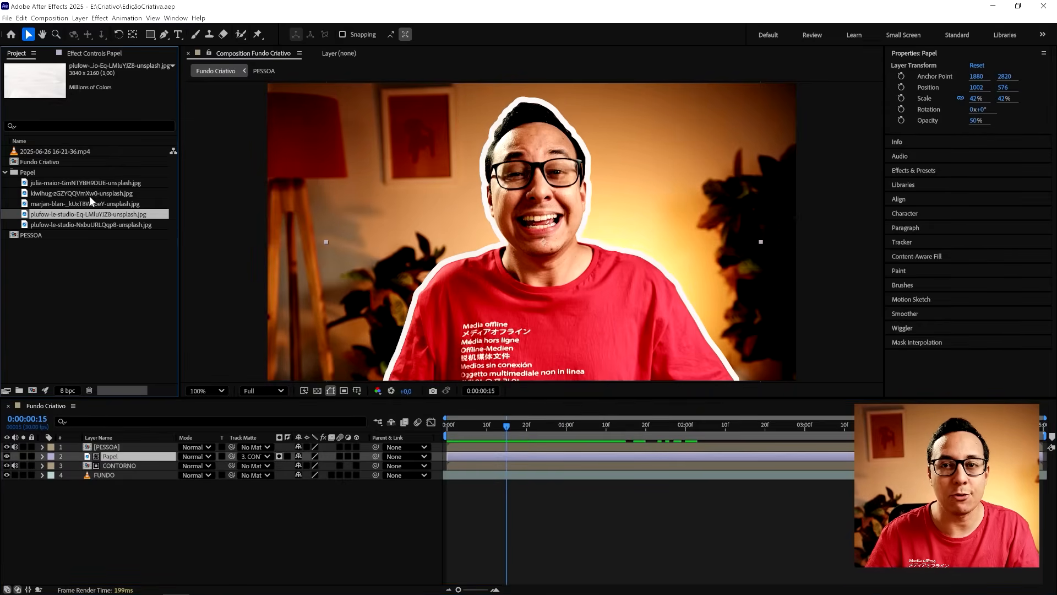
{"action": "left_click_drag", "start_coordinate": [73, 218], "coordinate": [116, 461]}
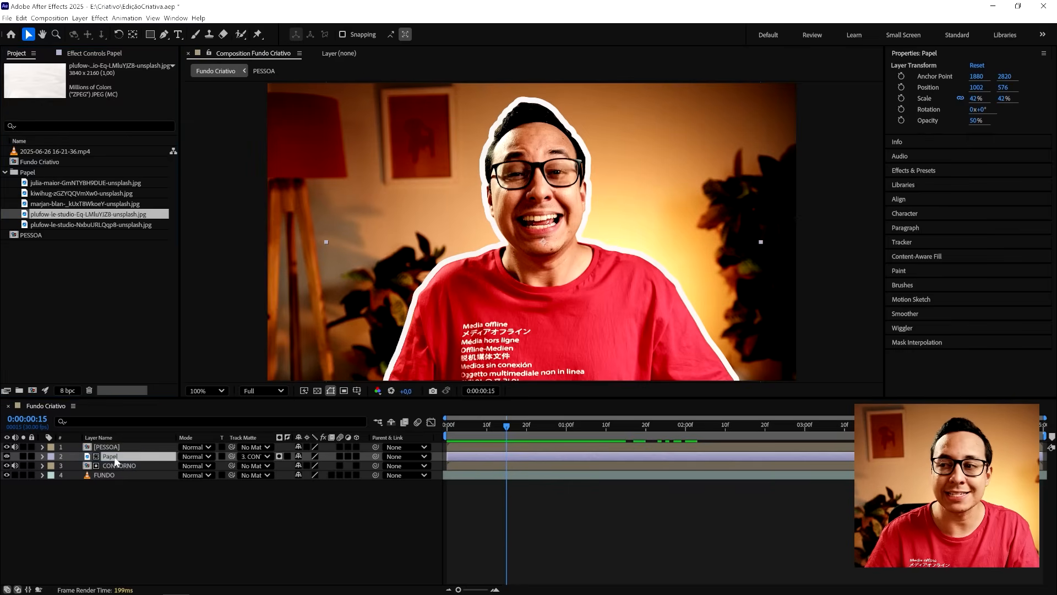
- Replace the Papel layer's source with the crumpled paper image julia-maior-GmNTYBH9DUE-unsplash.jpg
{"action": "left_click", "coordinate": [79, 192]}
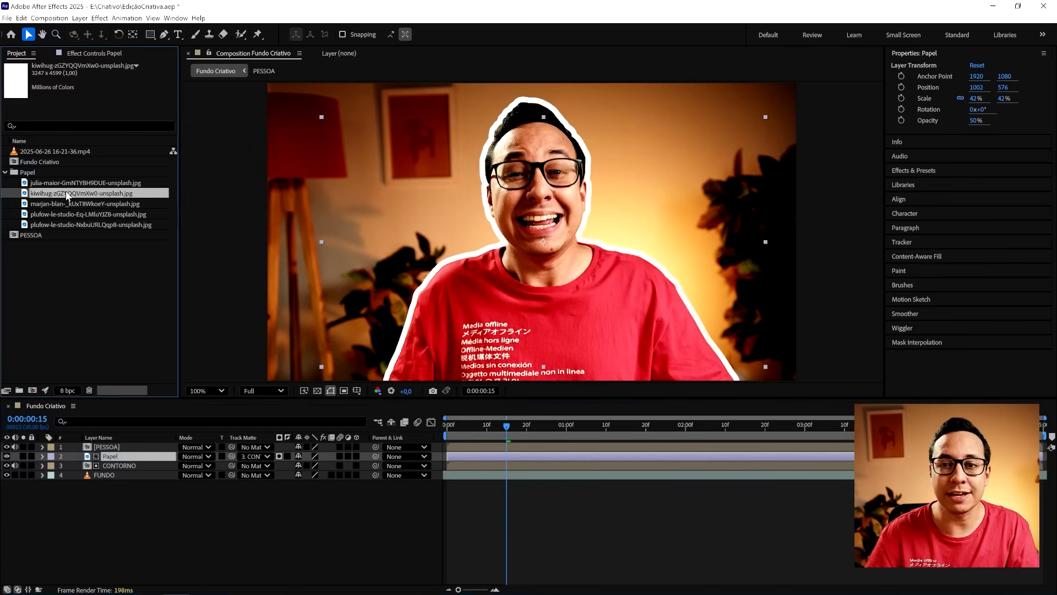
{"action": "left_click", "coordinate": [55, 183]}
{"action": "left_click_drag", "start_coordinate": [55, 183], "coordinate": [107, 459]}
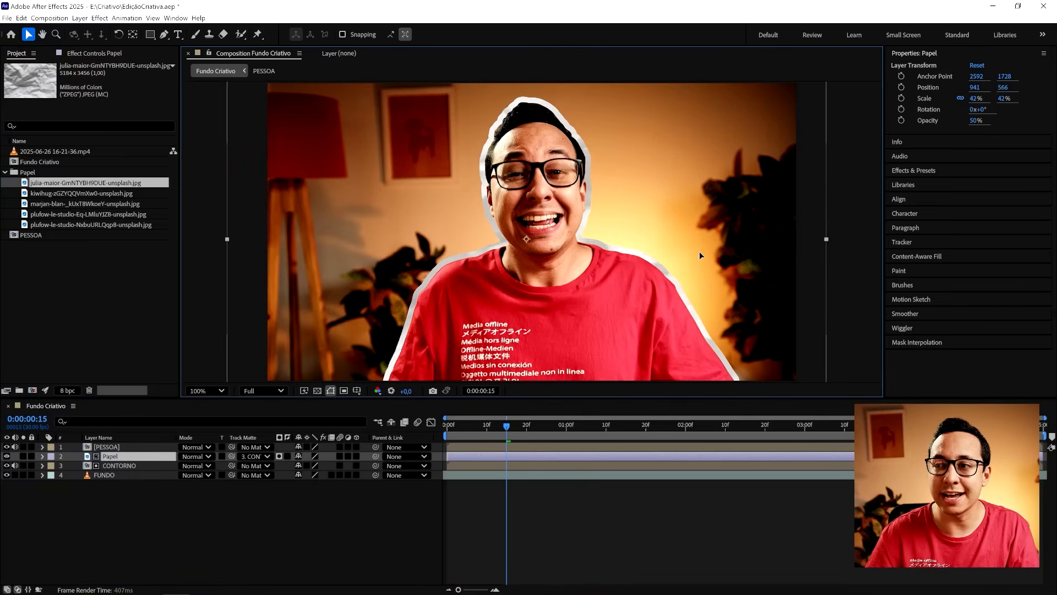
- Scale the Papel layer to 38% and reposition it at about 1107, 532 behind the person
{"action": "left_click_drag", "start_coordinate": [714, 261], "coordinate": [749, 240]}
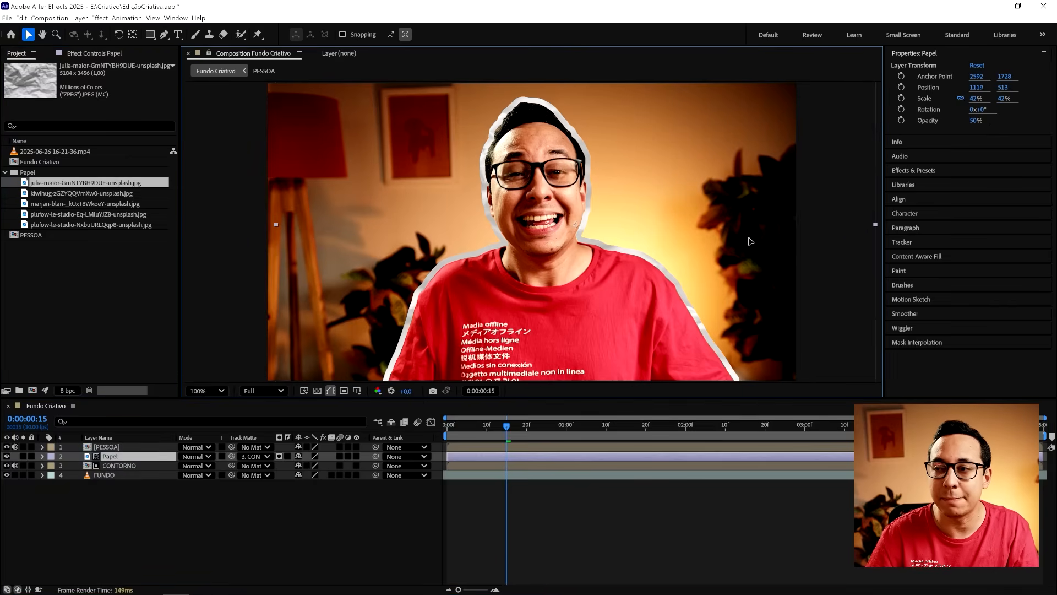
{"action": "key", "text": "s"}
{"action": "left_click_drag", "start_coordinate": [321, 466], "coordinate": [325, 464]}
{"action": "left_click_drag", "start_coordinate": [390, 325], "coordinate": [386, 330]}
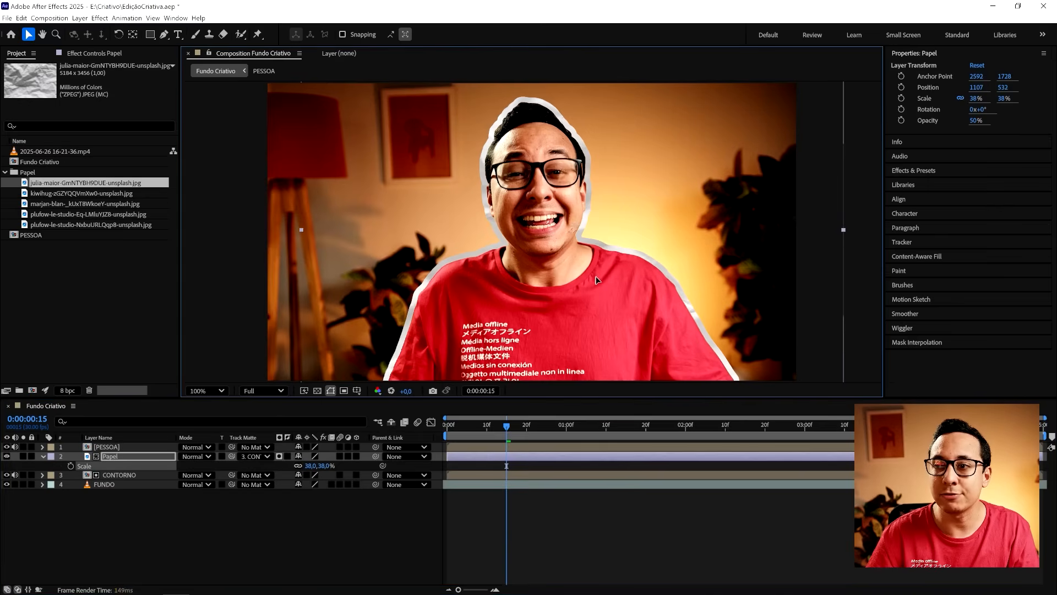
- Lower the Papel layer's opacity to 26% and save the project
{"action": "key", "text": "t"}
{"action": "left_click_drag", "start_coordinate": [299, 465], "coordinate": [287, 462]}
{"action": "left_click", "coordinate": [196, 535]}
{"action": "key", "text": "ctrl+s"}
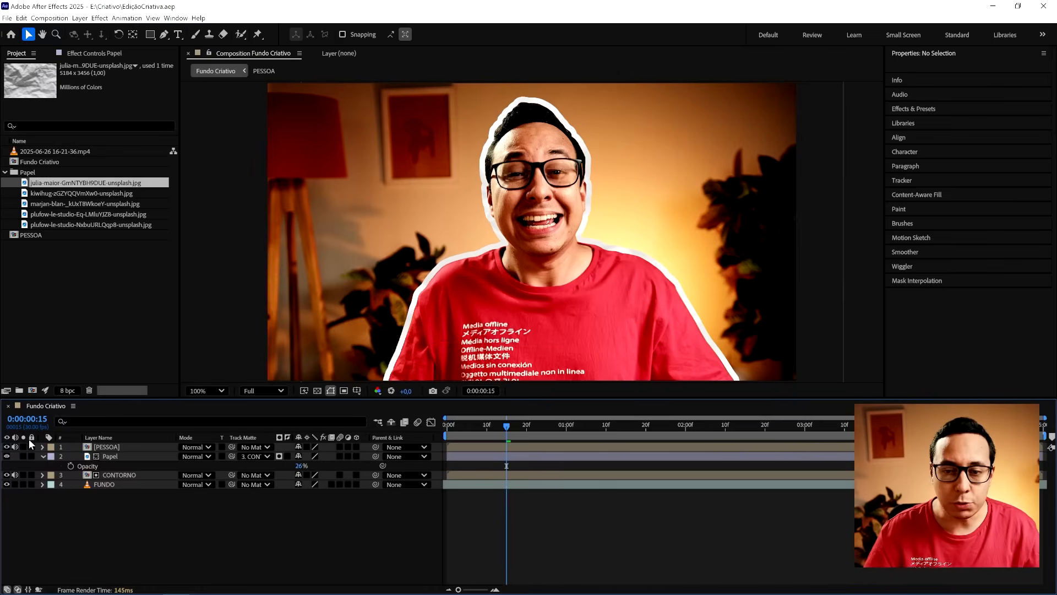
{"action": "left_click", "coordinate": [43, 455]}
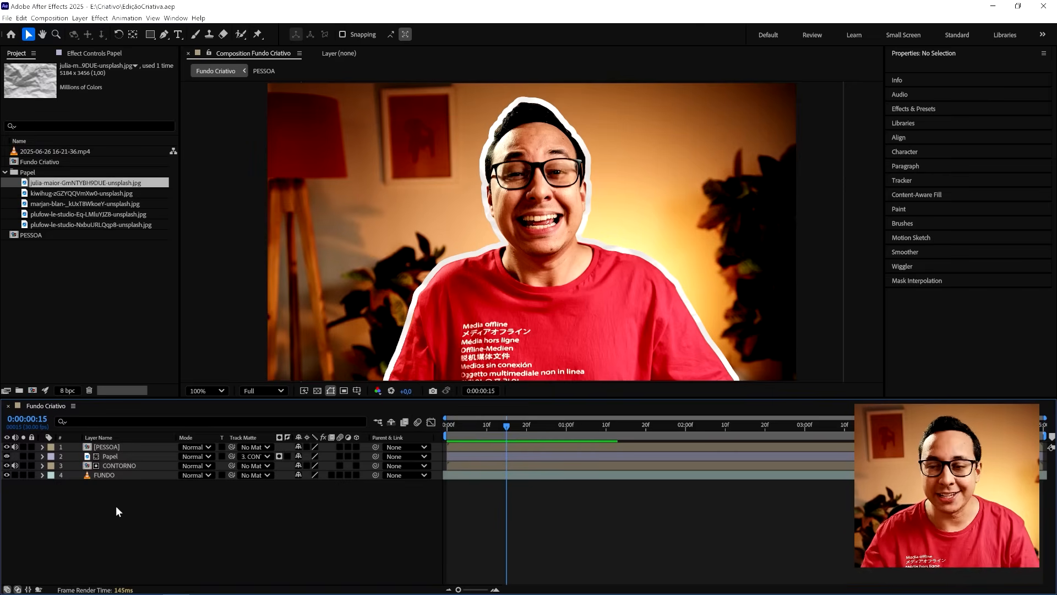
- Create a black 1920 x 1080 px solid layer named Grid
{"action": "right_click", "coordinate": [103, 408]}
{"action": "mouse_move", "coordinate": [165, 413]}
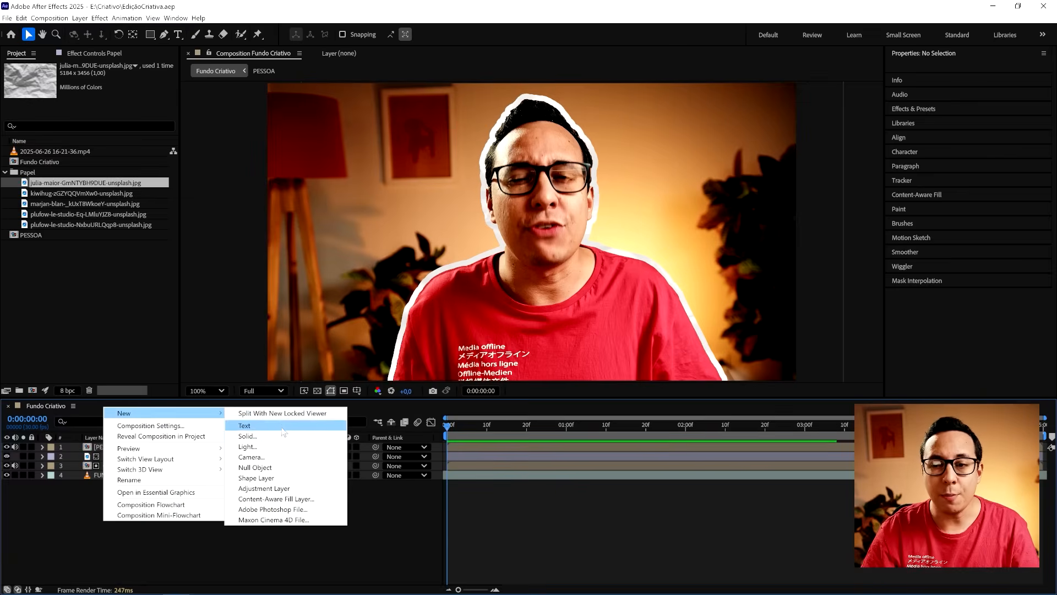
{"action": "left_click", "coordinate": [283, 439]}
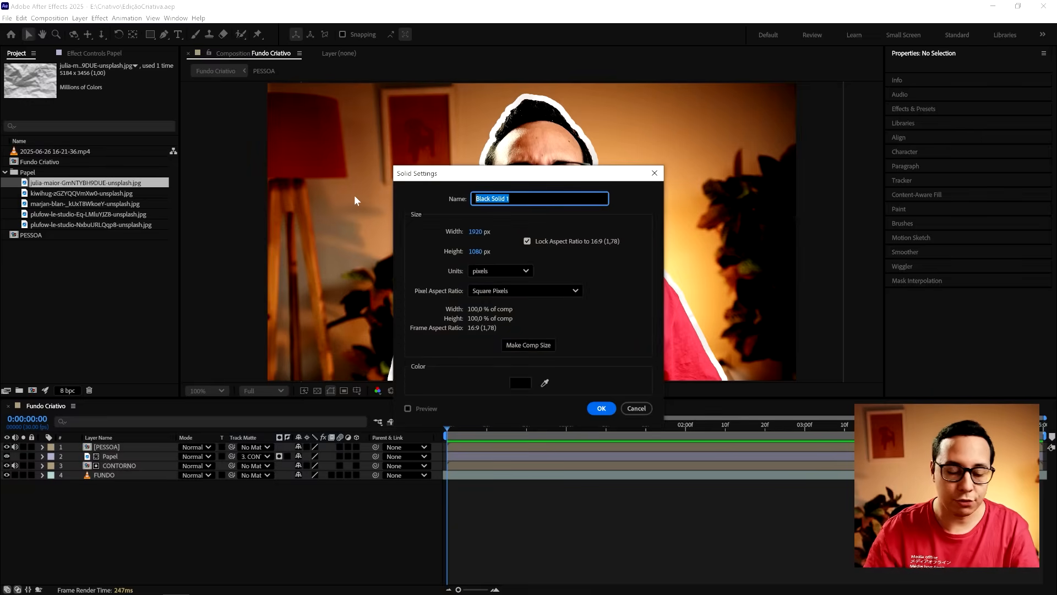
{"action": "type", "text": "Grid"}
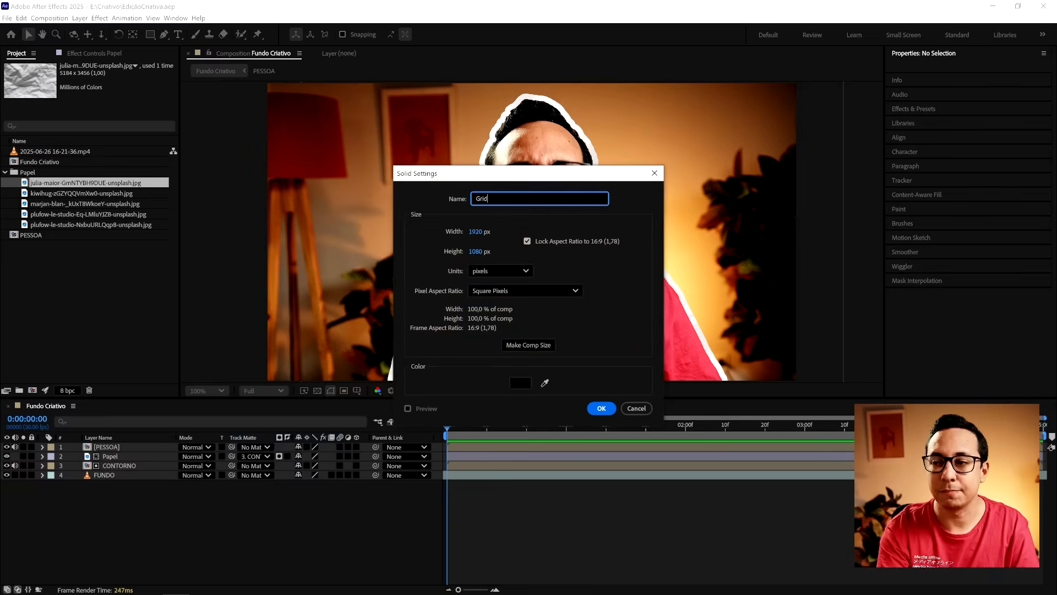
{"action": "key", "text": "Return"}
- Apply the Generate category's Grid effect to the Grid solid
{"action": "left_click", "coordinate": [110, 54]}
{"action": "right_click", "coordinate": [78, 129]}
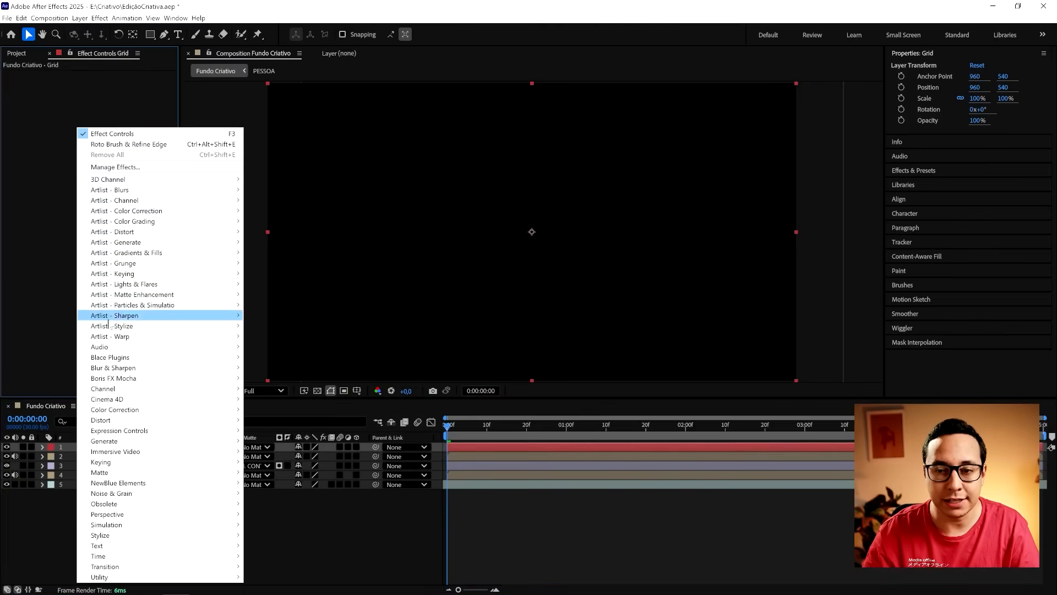
{"action": "mouse_move", "coordinate": [124, 442]}
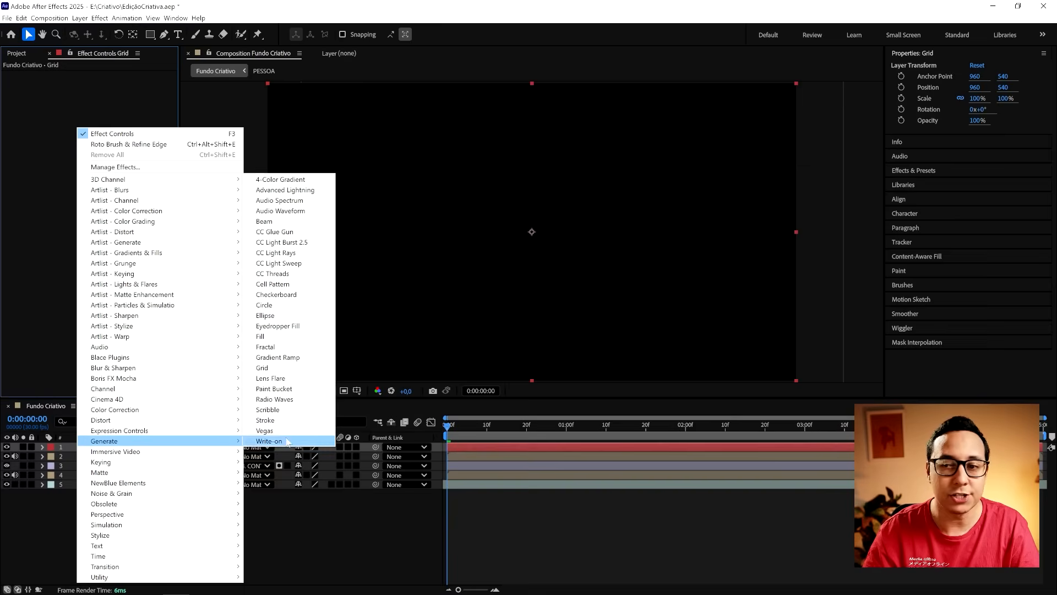
{"action": "left_click", "coordinate": [269, 367]}
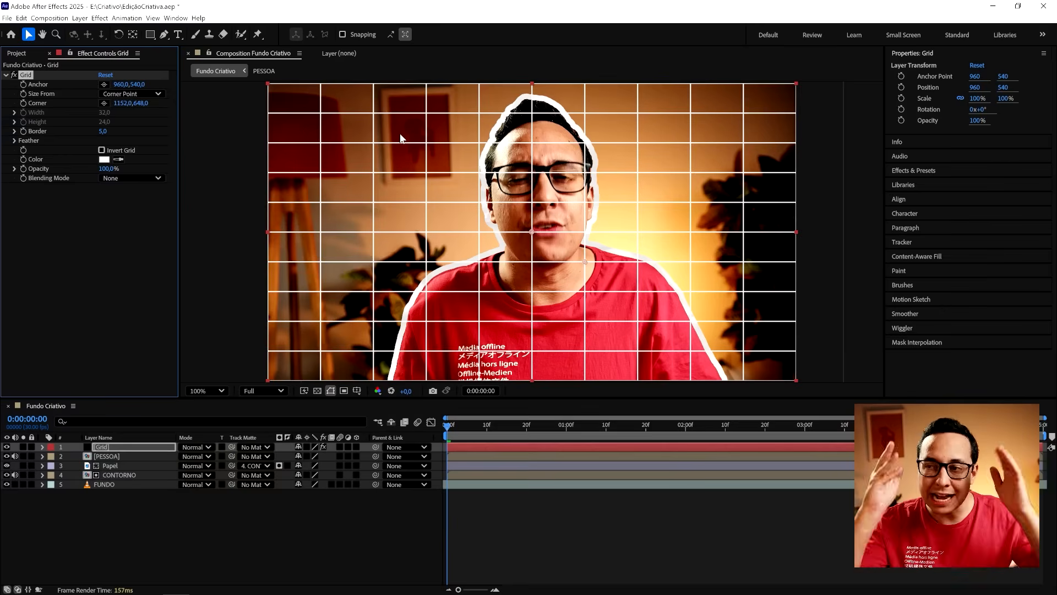
- Size the Grid effect from Width Slider, with a width of 91.3 and a border of 3
{"action": "left_click", "coordinate": [122, 95]}
{"action": "left_click", "coordinate": [138, 110]}
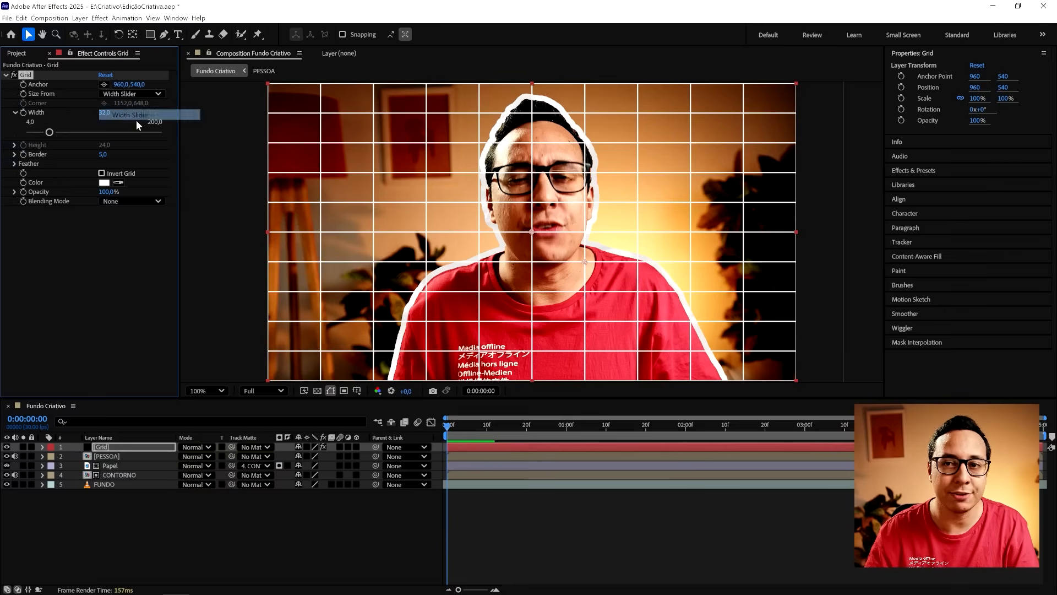
{"action": "left_click_drag", "start_coordinate": [55, 130], "coordinate": [87, 133]}
{"action": "left_click", "coordinate": [103, 155]}
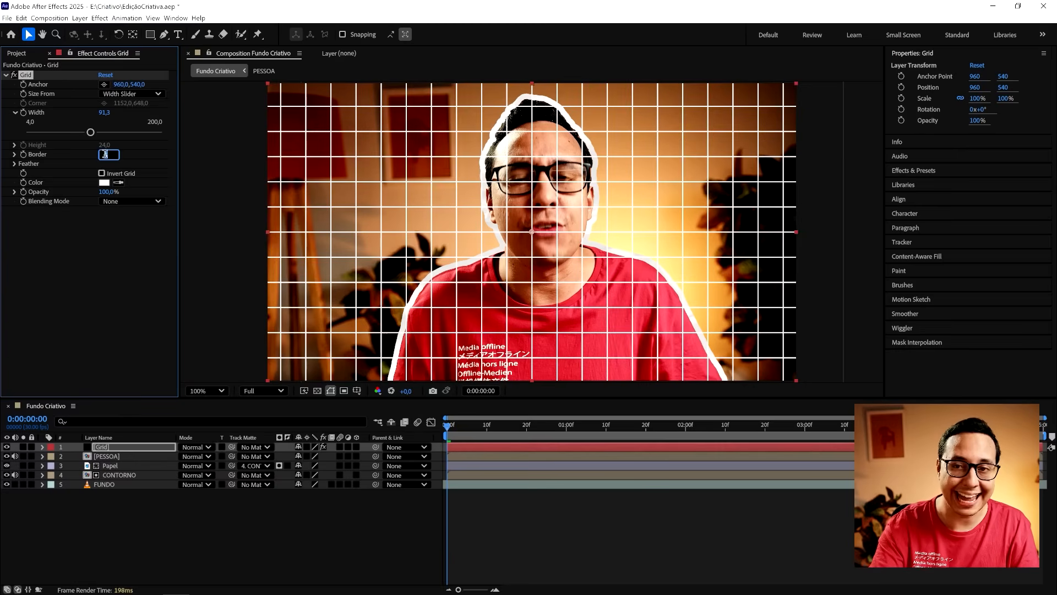
{"action": "type", "text": "3"}
{"action": "key", "text": "Return"}
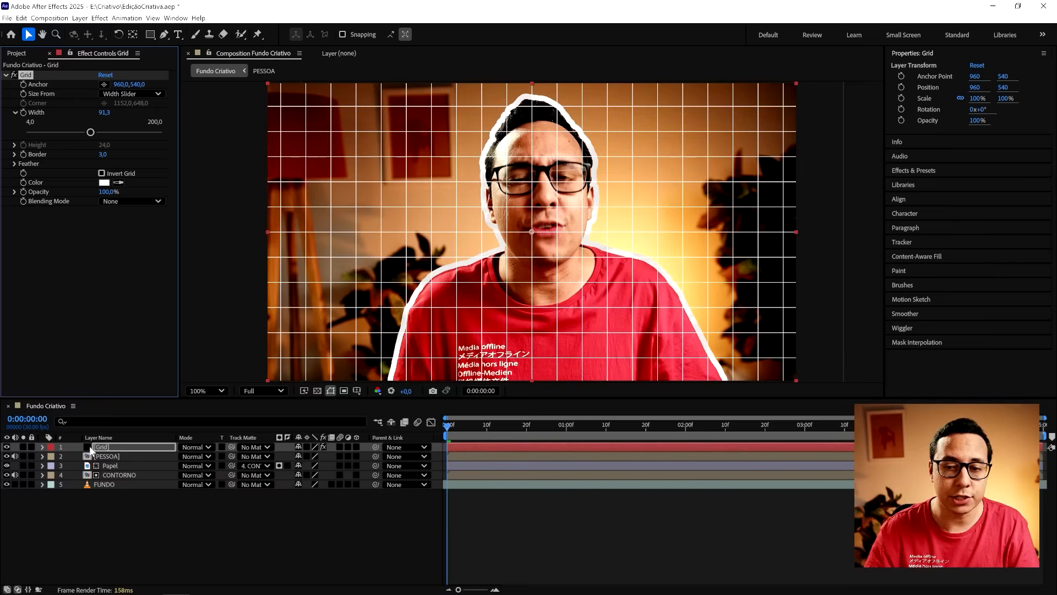
- Move the Grid layer between CONTORNO and FUNDO and set its opacity to 40%
{"action": "left_click", "coordinate": [92, 448]}
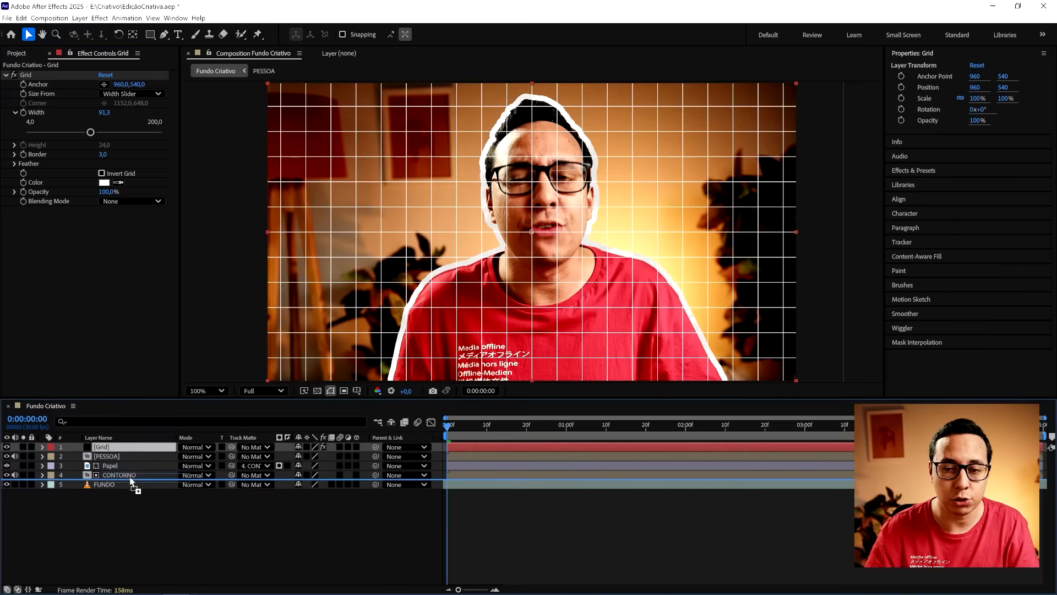
{"action": "left_click_drag", "start_coordinate": [129, 477], "coordinate": [130, 478]}
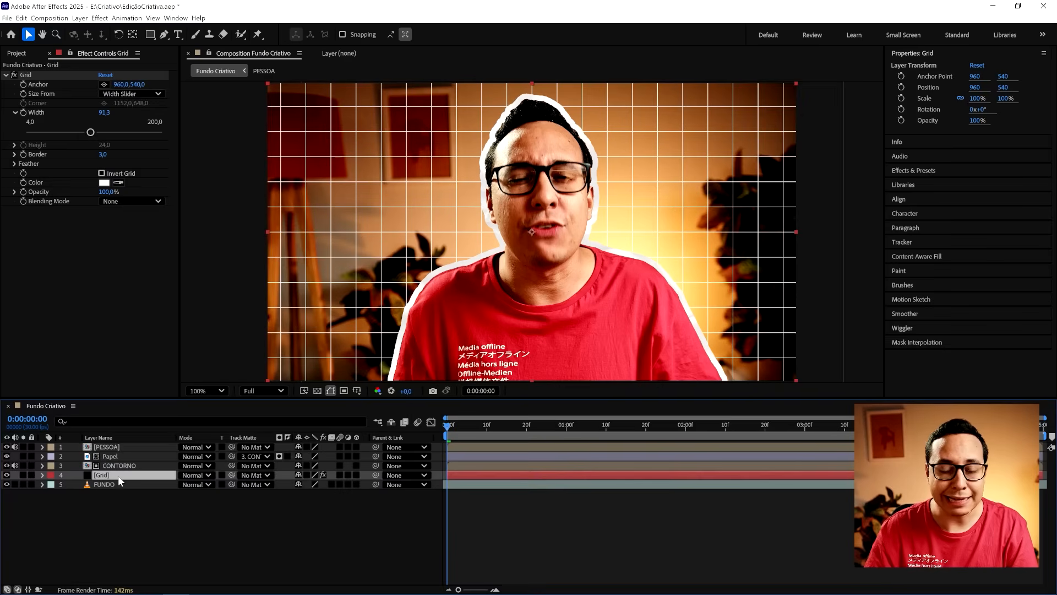
{"action": "key", "text": "t"}
{"action": "left_click", "coordinate": [297, 485]}
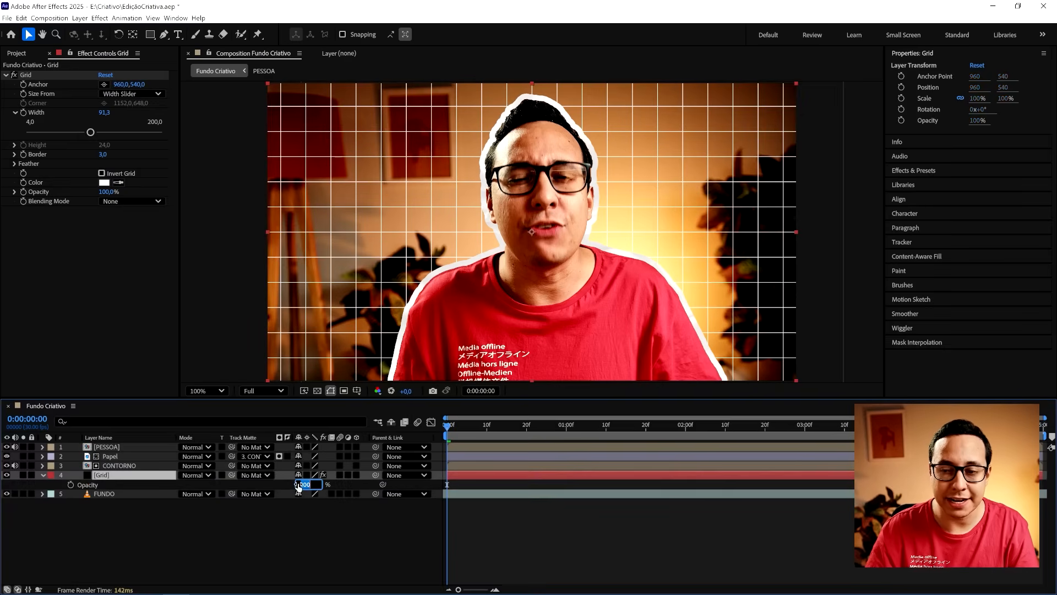
{"action": "type", "text": "40"}
{"action": "key", "text": "Return"}
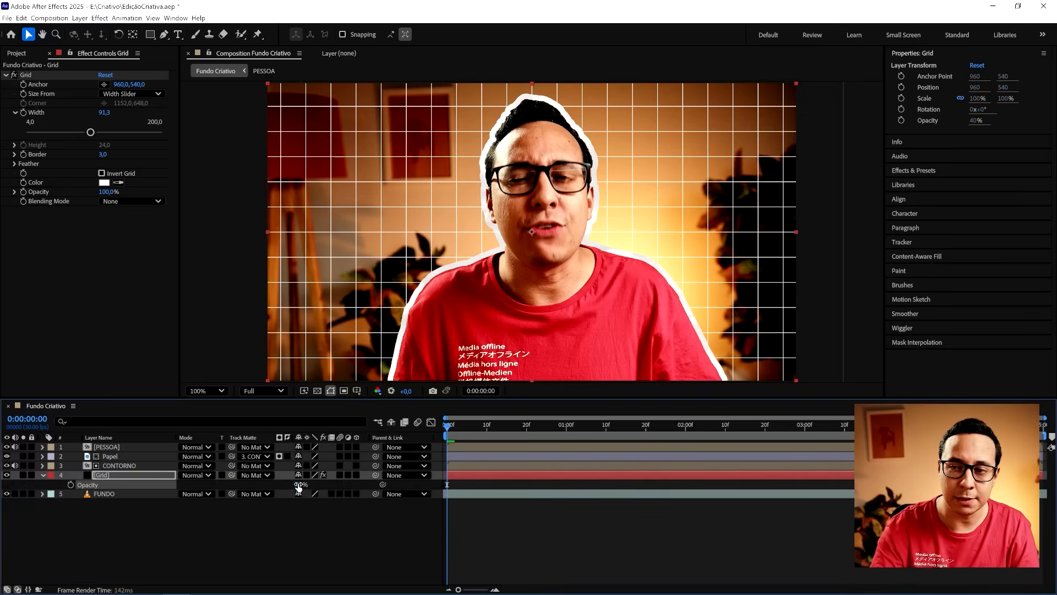
- Set the Grid layer's opacity to 20%
{"action": "left_click", "coordinate": [301, 484]}
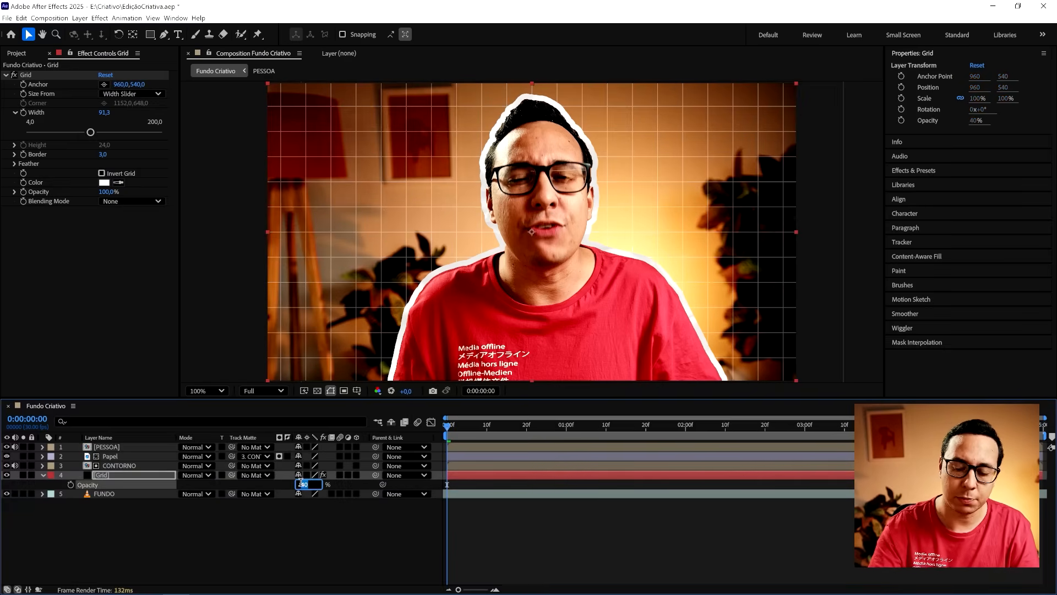
{"action": "type", "text": "20"}
{"action": "key", "text": "Return"}
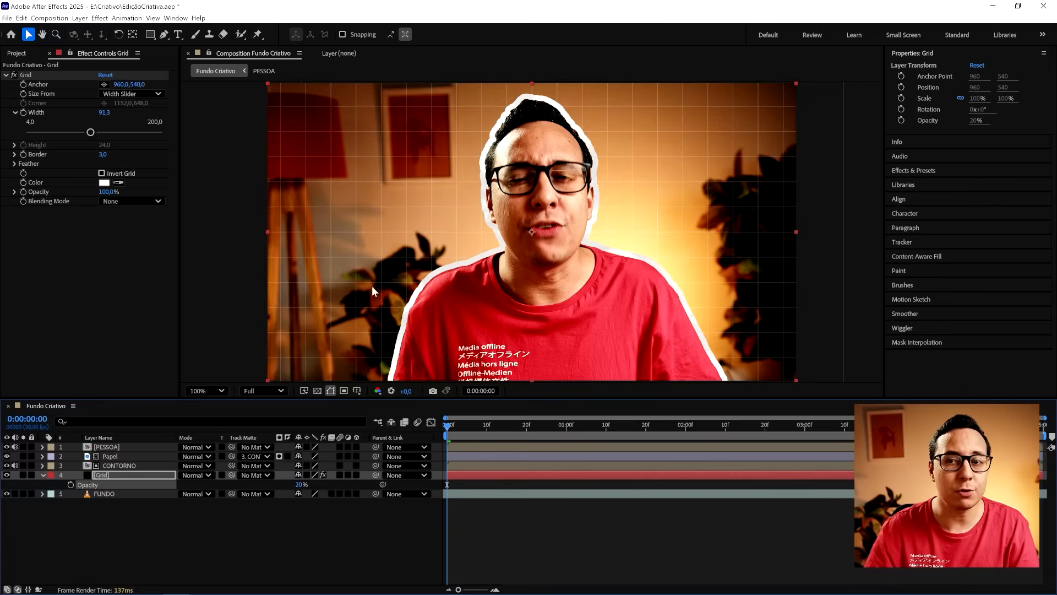
- Keyframe the Grid effect's width at the first frame, increase it slightly at the end of the composition, and preview the animation
{"action": "left_click", "coordinate": [23, 113]}
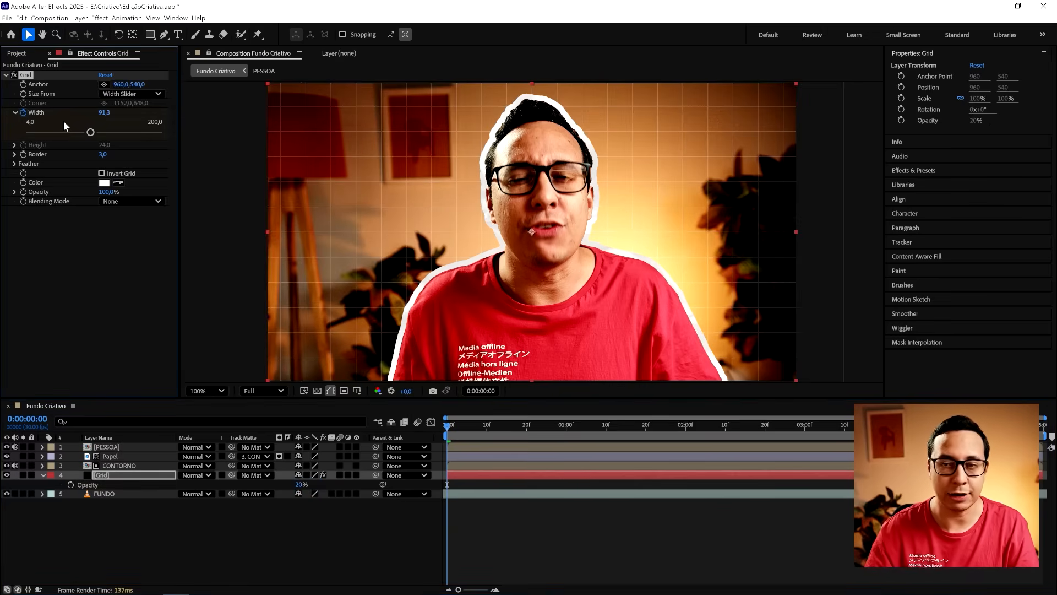
{"action": "left_click_drag", "start_coordinate": [841, 427], "coordinate": [1045, 431]}
{"action": "left_click_drag", "start_coordinate": [95, 132], "coordinate": [106, 133]}
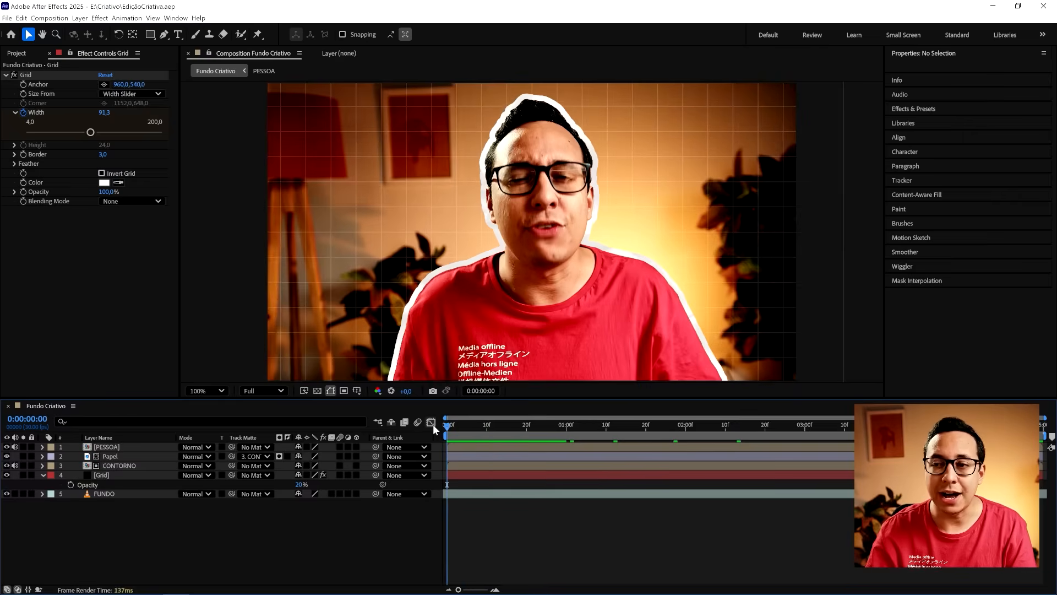
{"action": "key", "text": "space"}
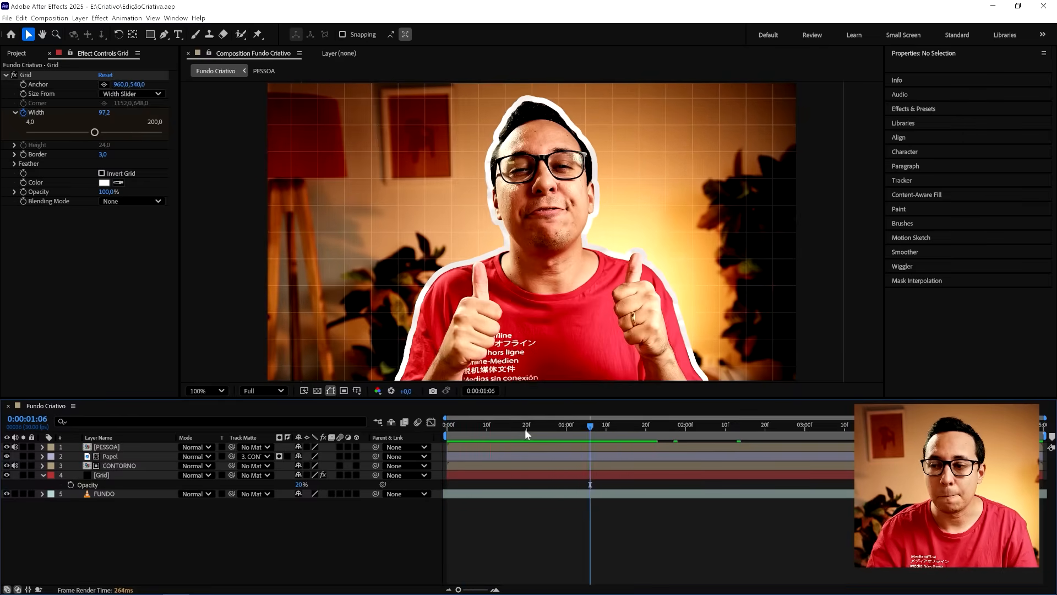
{"action": "key", "text": "space"}
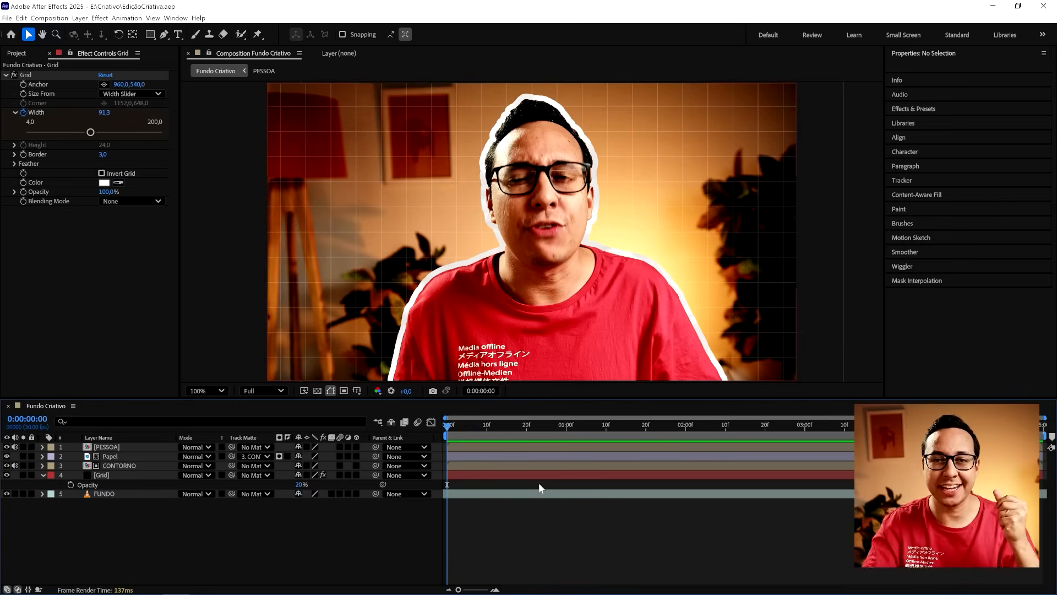
- Add all five paper images from the Papel folder above the PESSOA layer in the Fundo Criativo composition
{"action": "left_click", "coordinate": [16, 53]}
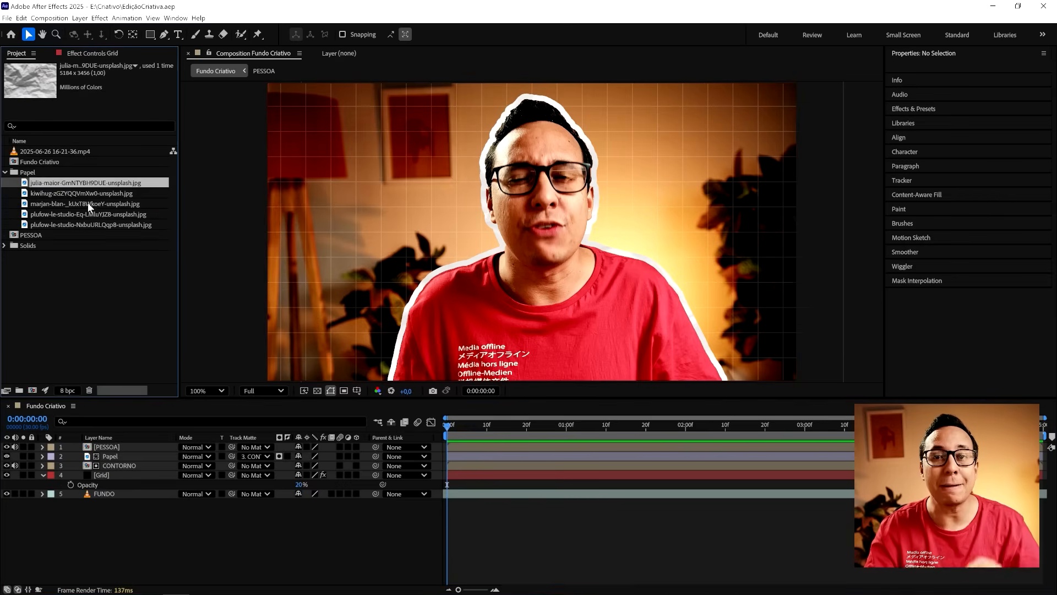
{"action": "left_click", "coordinate": [90, 295]}
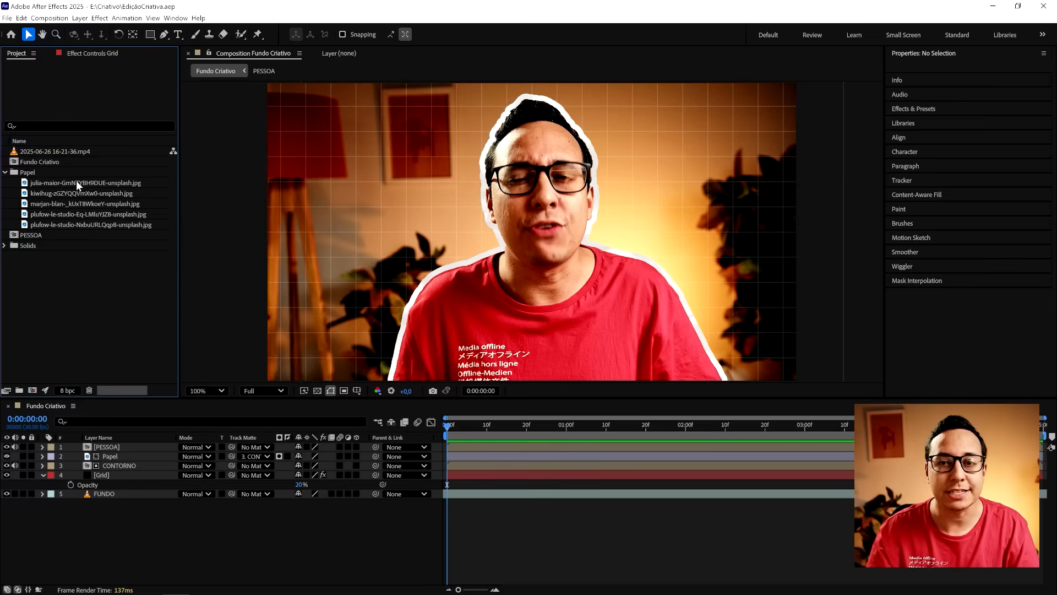
{"action": "left_click", "coordinate": [76, 180]}
{"action": "left_click", "coordinate": [77, 225], "text": "shift"}
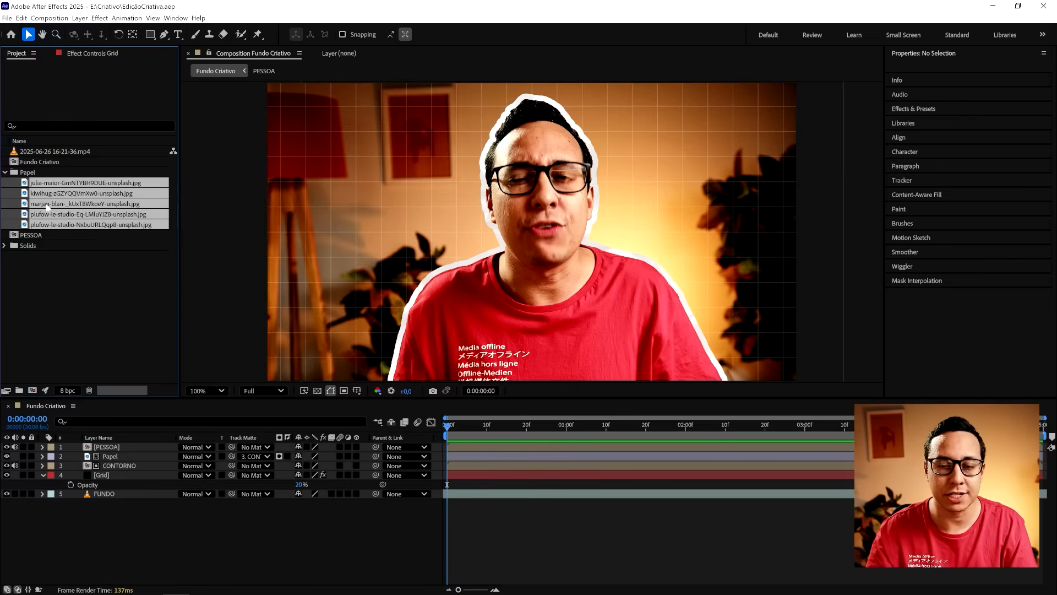
{"action": "left_click_drag", "start_coordinate": [44, 216], "coordinate": [112, 442]}
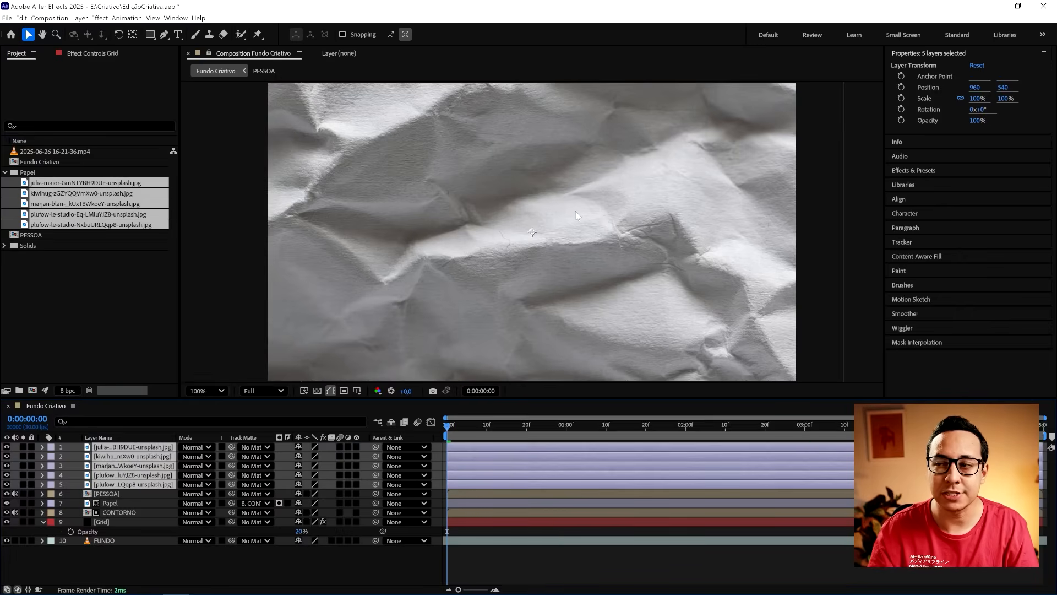
- Scale the five paper layers down together to about 58.8% by 66.1%, nearer the composition frame
{"action": "key", "text": "comma"}
{"action": "left_click_drag", "start_coordinate": [795, 379], "coordinate": [686, 328]}
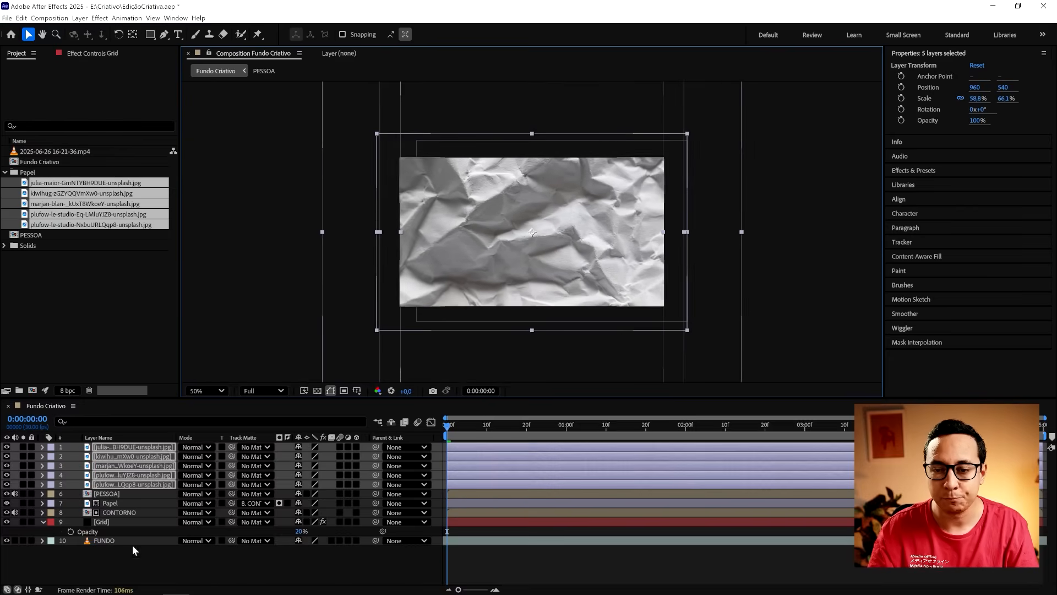
{"action": "left_click", "coordinate": [132, 484]}
{"action": "key", "text": "comma"}
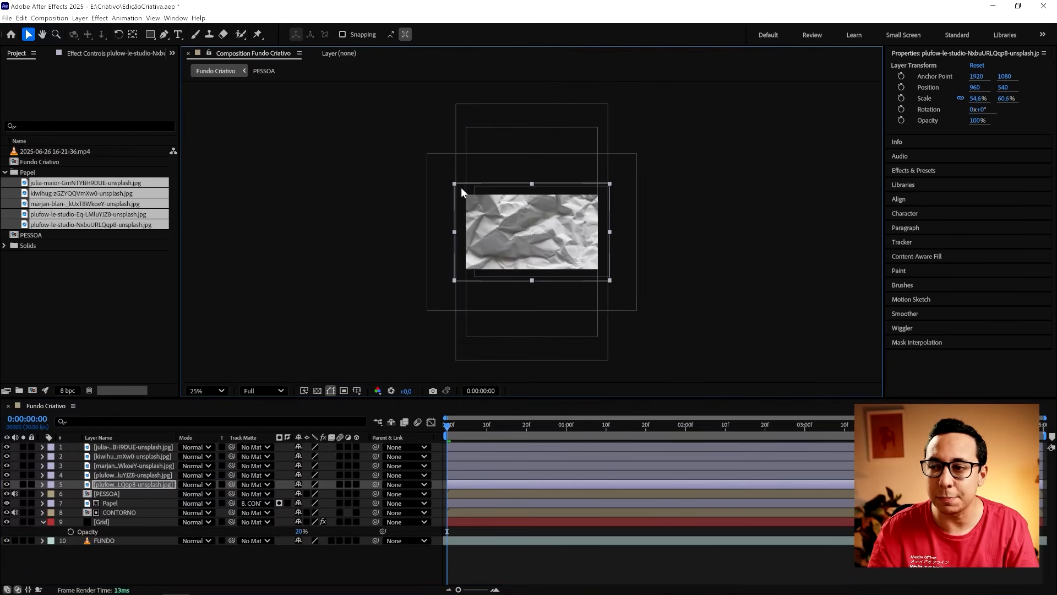
- Scale paper layer 1 down to about 39.5% by 44.4%, so it extends just beyond the composition frame
{"action": "left_click", "coordinate": [435, 157]}
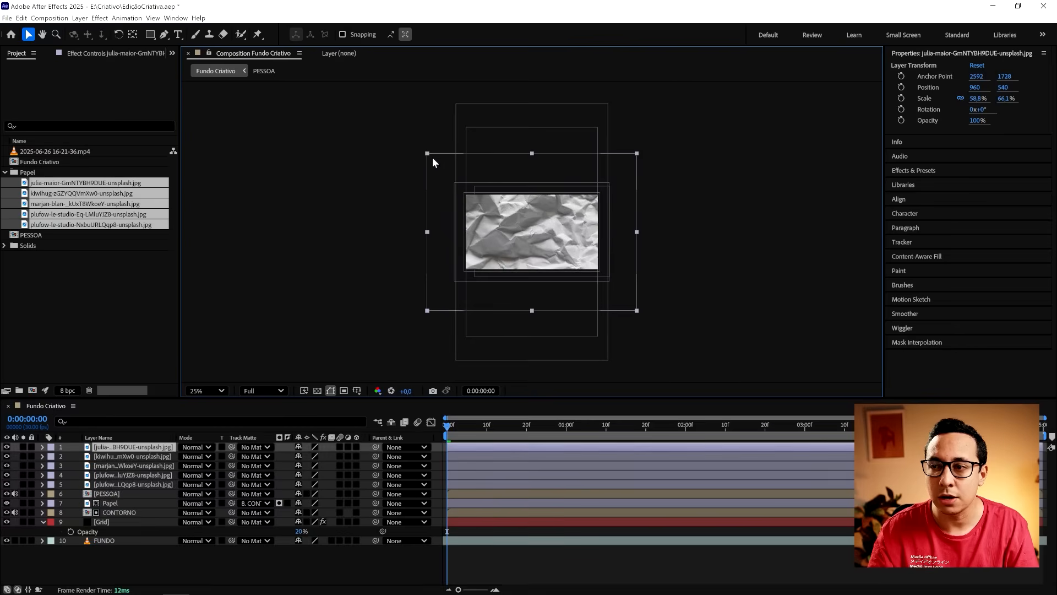
{"action": "left_click_drag", "start_coordinate": [431, 157], "coordinate": [463, 186]}
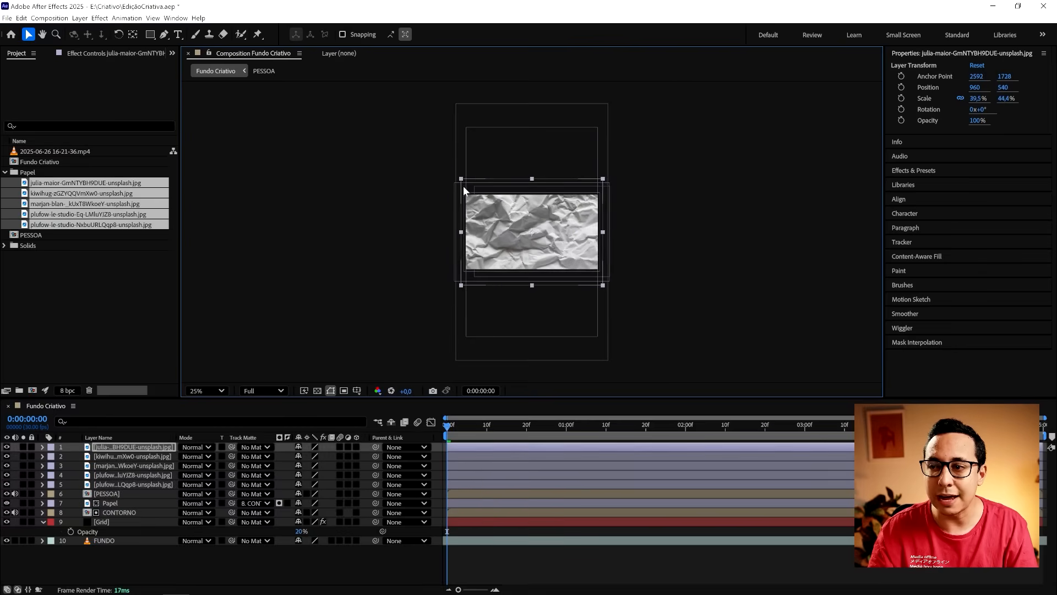
{"action": "key", "text": "period"}
{"action": "left_click", "coordinate": [681, 300]}
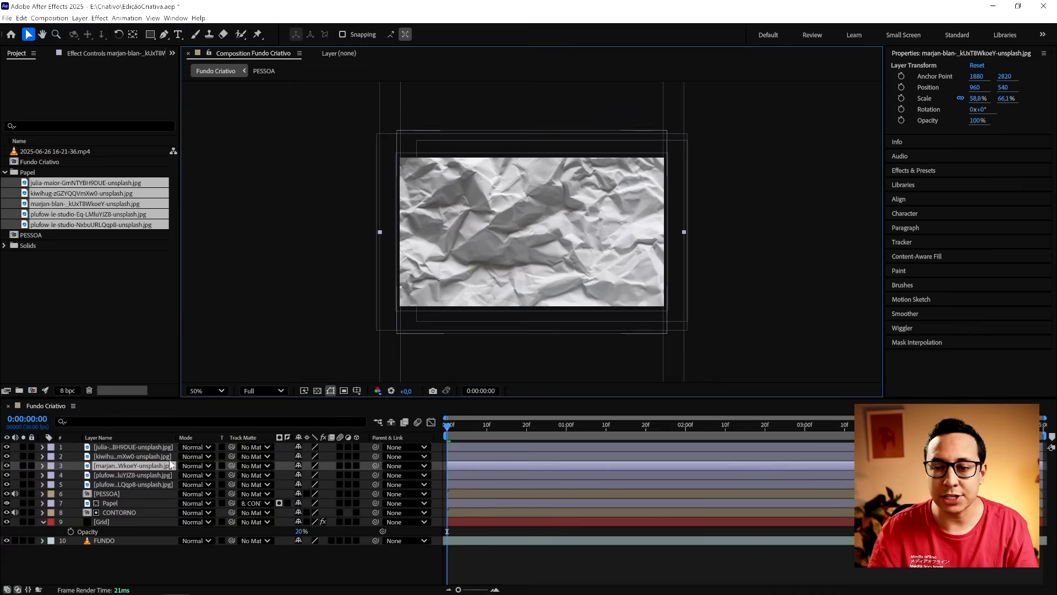
- Rotate the paper image on layer 3 by 90° and scale it uniformly to 34.8%
{"action": "left_click", "coordinate": [134, 484]}
{"action": "left_click", "coordinate": [135, 465]}
{"action": "key", "text": "r"}
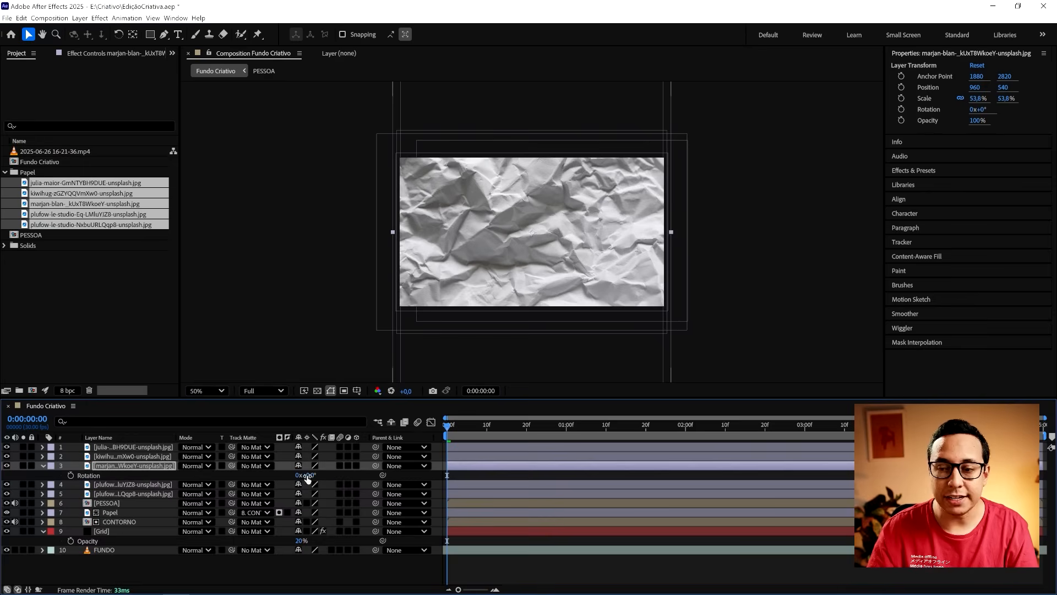
{"action": "left_click_drag", "start_coordinate": [306, 474], "coordinate": [355, 476]}
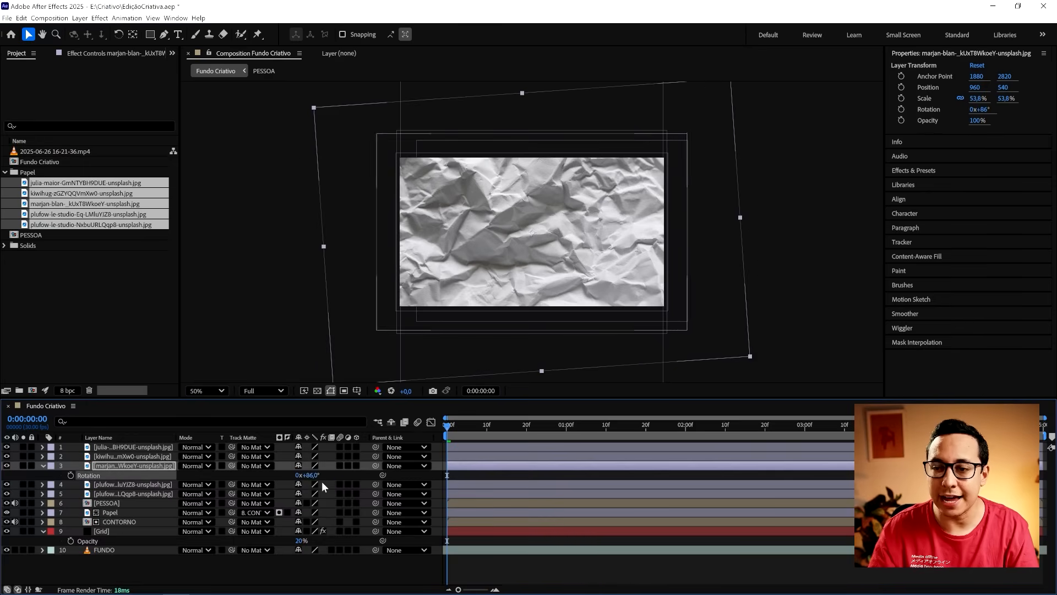
{"action": "left_click", "coordinate": [313, 477]}
{"action": "type", "text": "90"}
{"action": "key", "text": "Return"}
{"action": "key", "text": "s"}
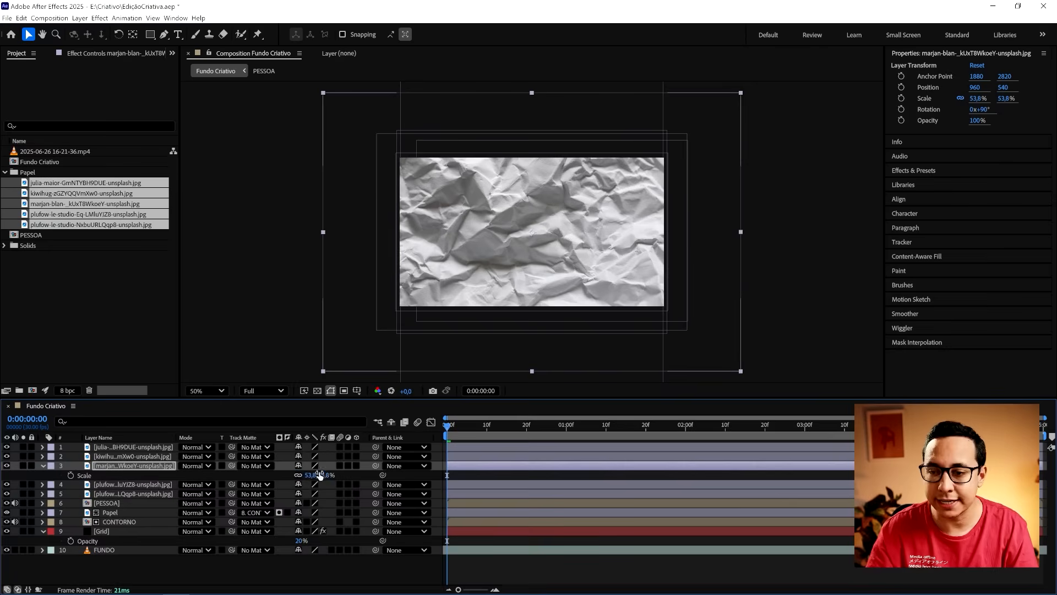
{"action": "left_click_drag", "start_coordinate": [313, 474], "coordinate": [298, 474]}
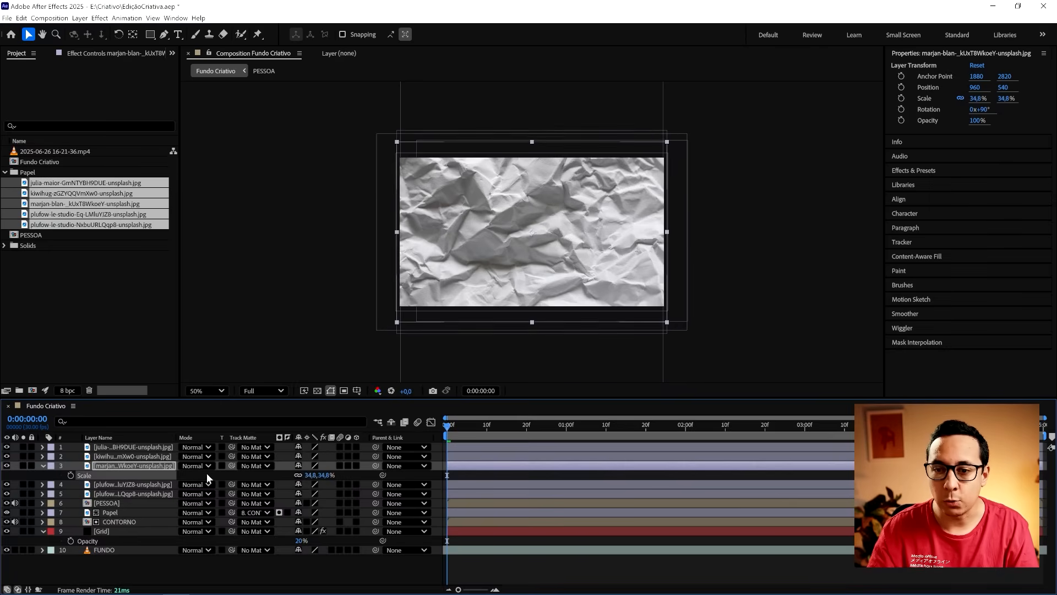
- Rotate the paper image on layer 2 by 90° and scale it to 38.8% by 43.6%
{"action": "left_click", "coordinate": [163, 456]}
{"action": "key", "text": "r"}
{"action": "left_click", "coordinate": [303, 465]}
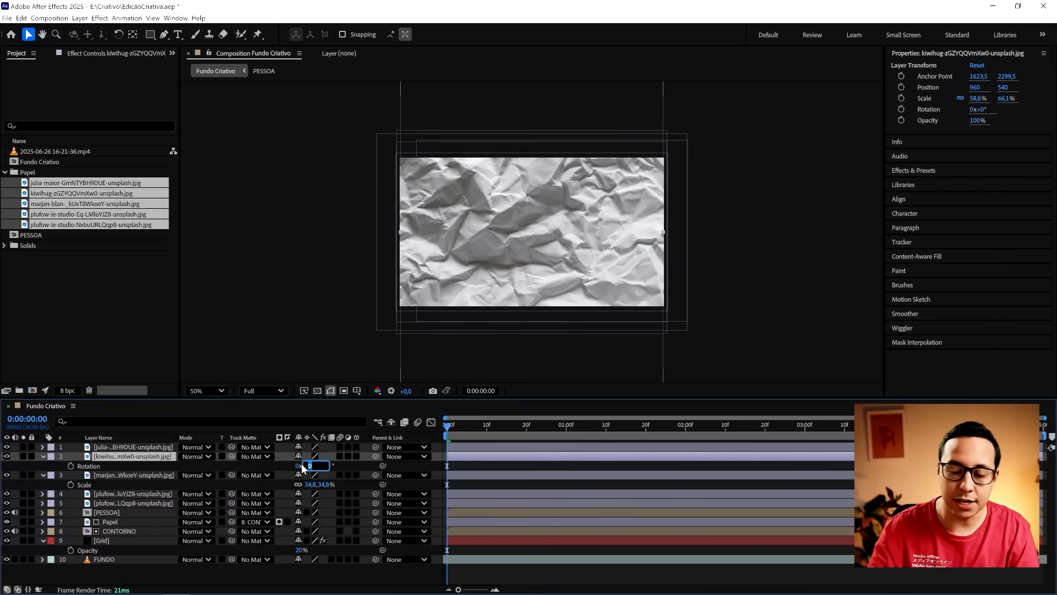
{"action": "type", "text": "90"}
{"action": "key", "text": "Return"}
{"action": "key", "text": "s"}
{"action": "left_click_drag", "start_coordinate": [309, 465], "coordinate": [299, 465]}
- Collapse the expanded scale properties of the paper layers and clear the layer selection
{"action": "left_click", "coordinate": [131, 447]}
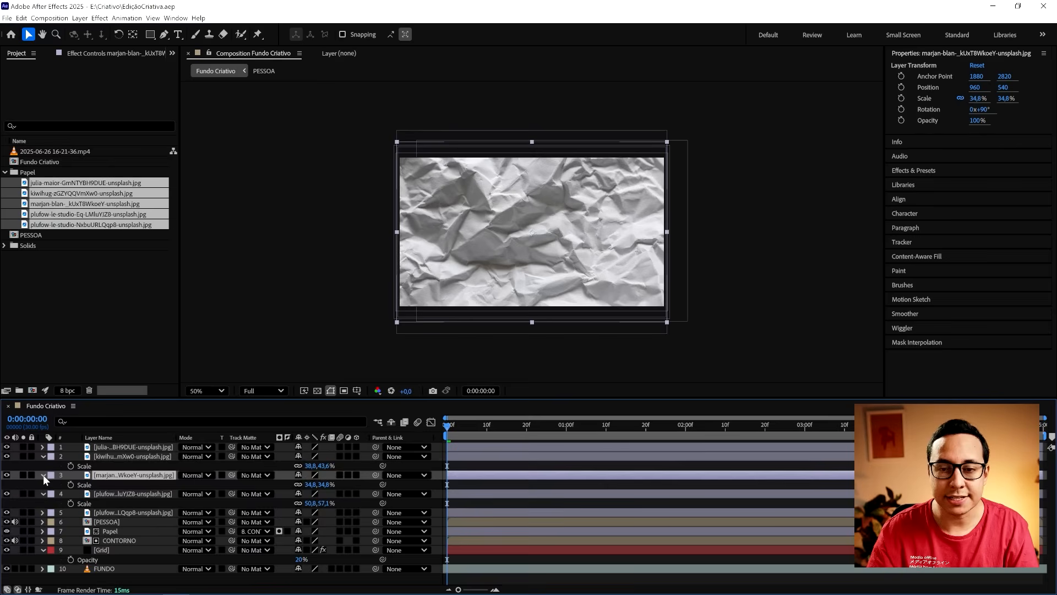
{"action": "left_click", "coordinate": [43, 474]}
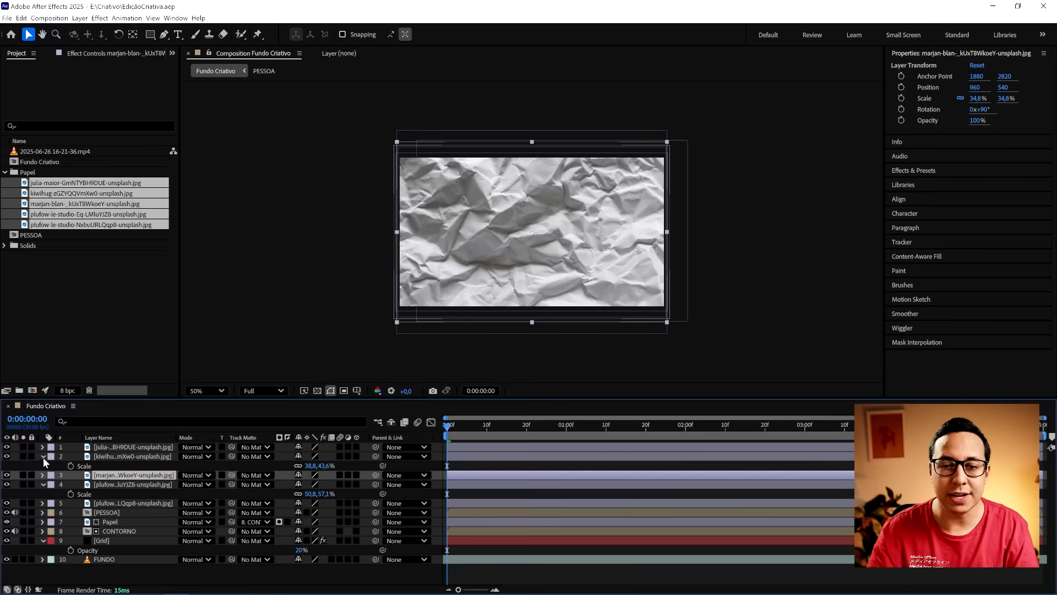
{"action": "left_click", "coordinate": [43, 457]}
{"action": "left_click", "coordinate": [41, 474]}
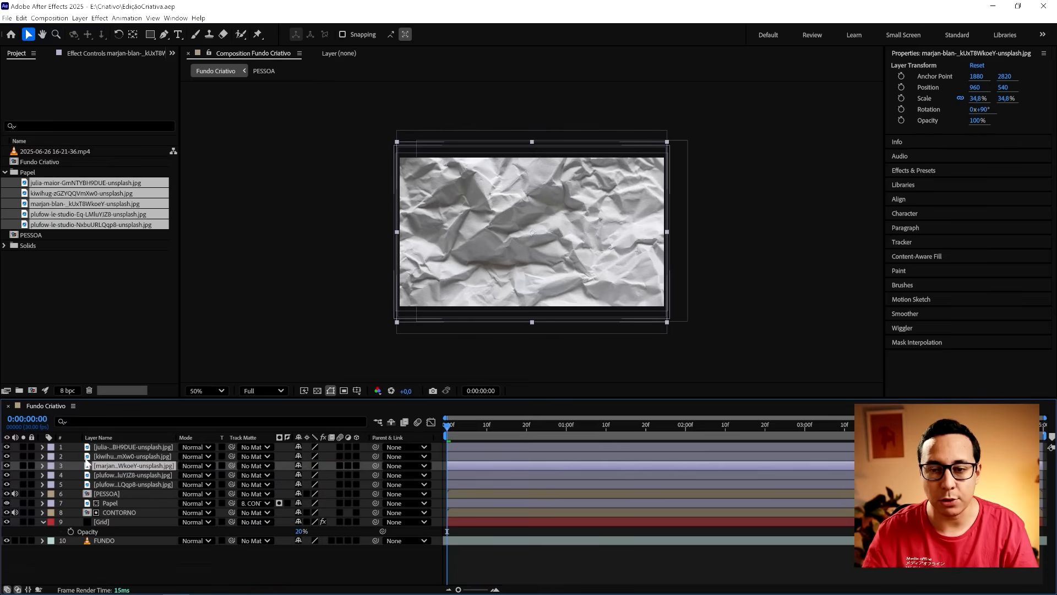
{"action": "key", "text": "F2"}
- Toggle the visibility of the stacked paper layers one by one to compare their textures
{"action": "left_click", "coordinate": [7, 447]}
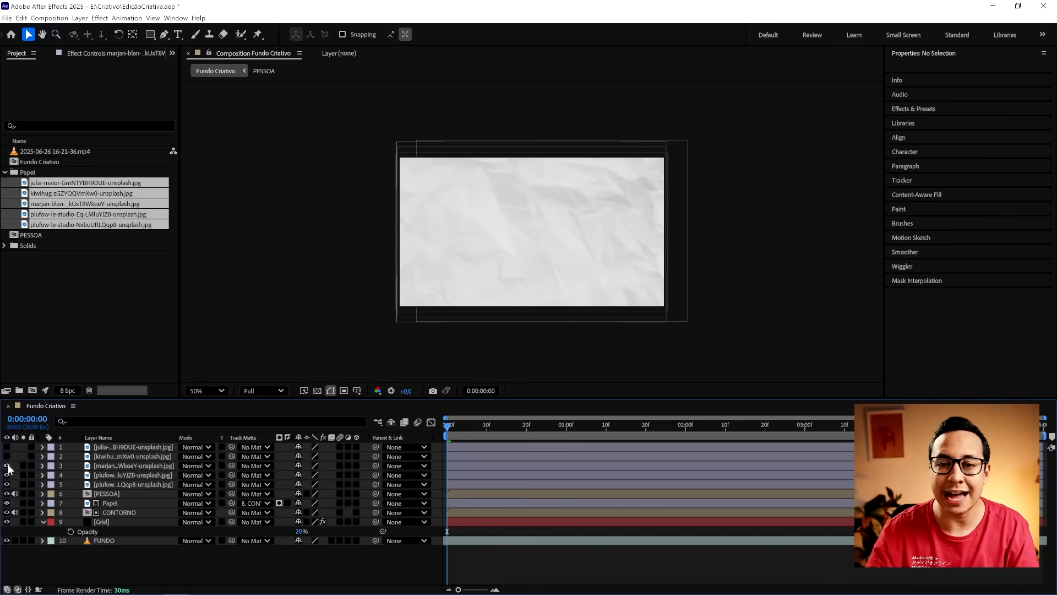
{"action": "left_click", "coordinate": [7, 465]}
{"action": "left_click", "coordinate": [8, 475]}
{"action": "left_click", "coordinate": [7, 484]}
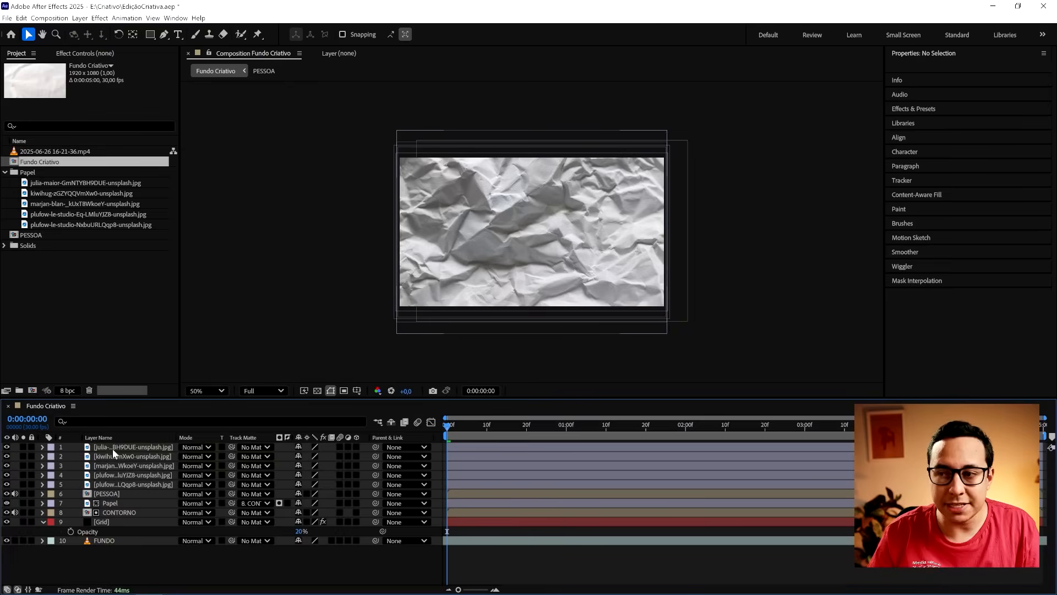
{"action": "left_click", "coordinate": [113, 448]}
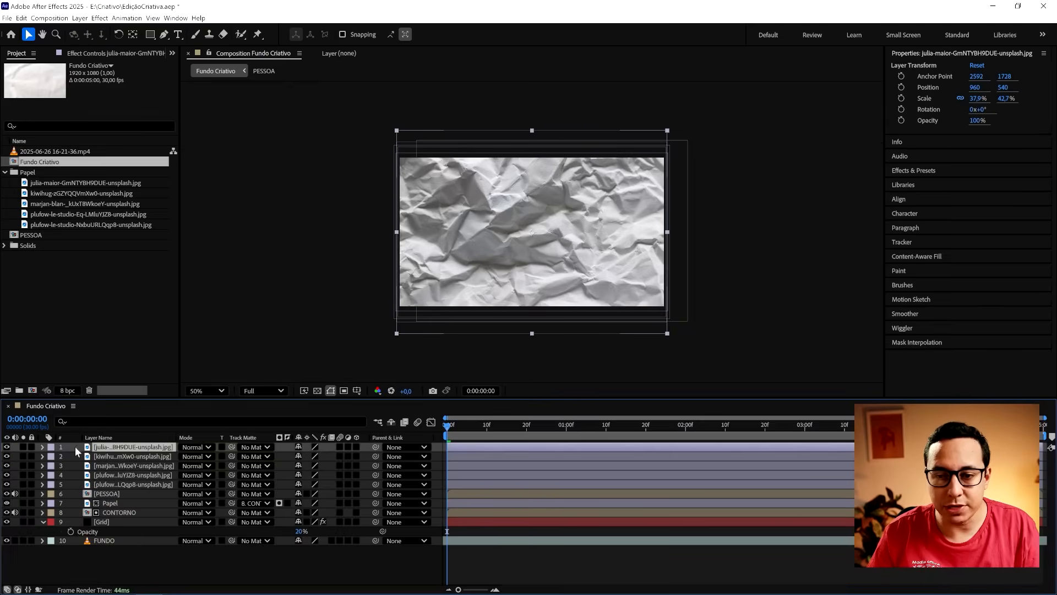
{"action": "left_click", "coordinate": [8, 447]}
{"action": "left_click", "coordinate": [7, 456]}
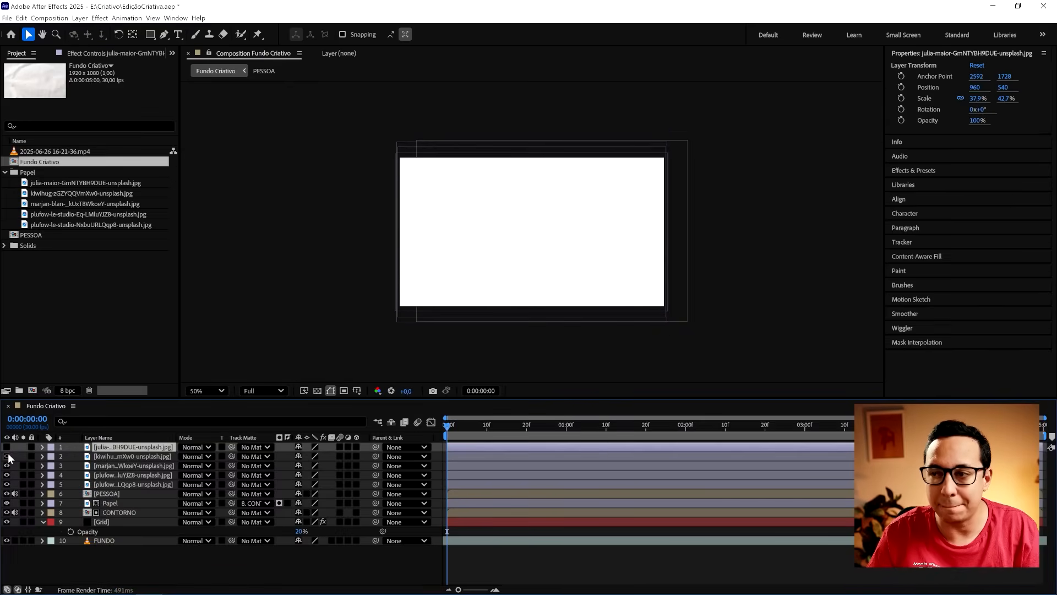
{"action": "left_click", "coordinate": [7, 466]}
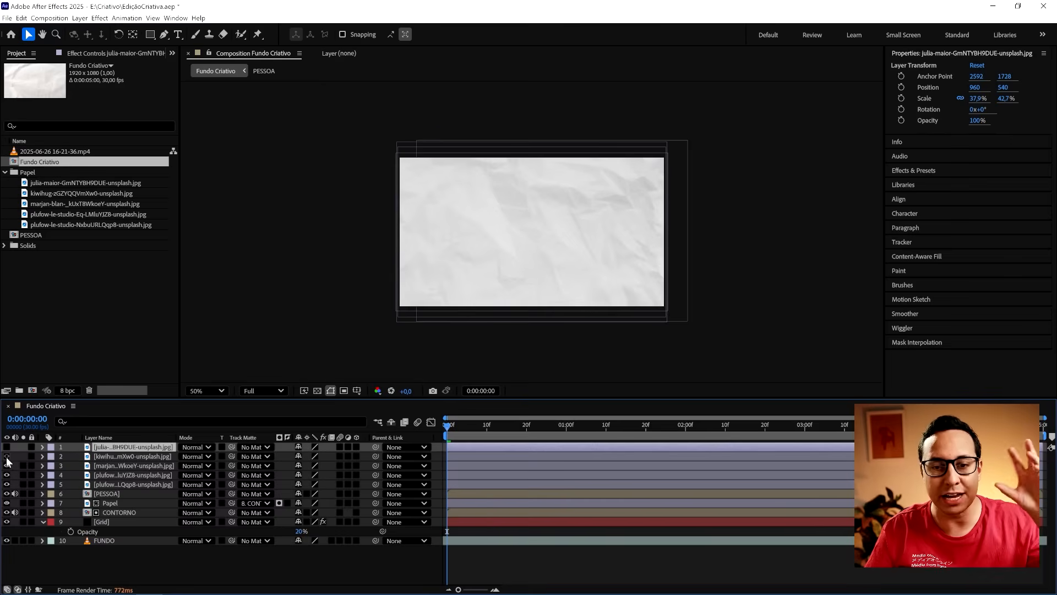
{"action": "left_click", "coordinate": [7, 456]}
{"action": "left_click", "coordinate": [7, 447]}
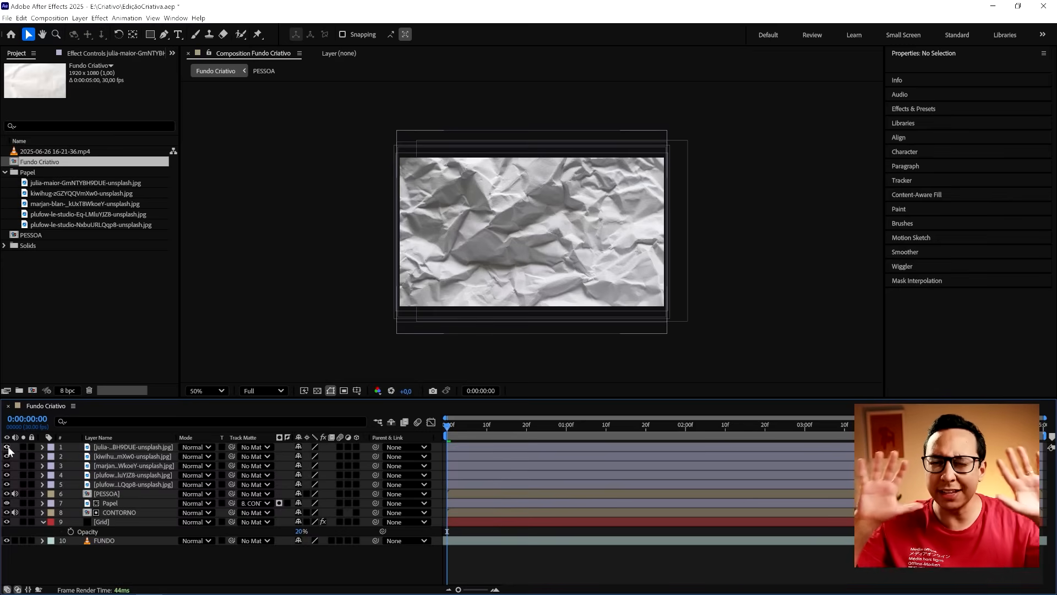
- Hide paper layer 1 and darken layer 2 with a Curves effect, lowering the RGB curve's white end by about a quarter
{"action": "left_click", "coordinate": [7, 447]}
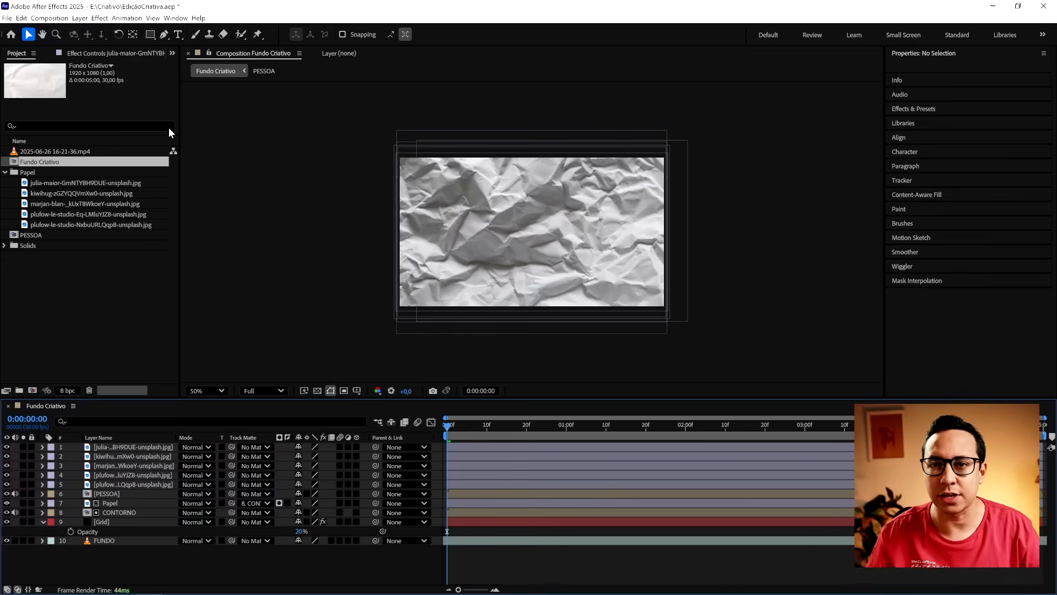
{"action": "left_click", "coordinate": [107, 457]}
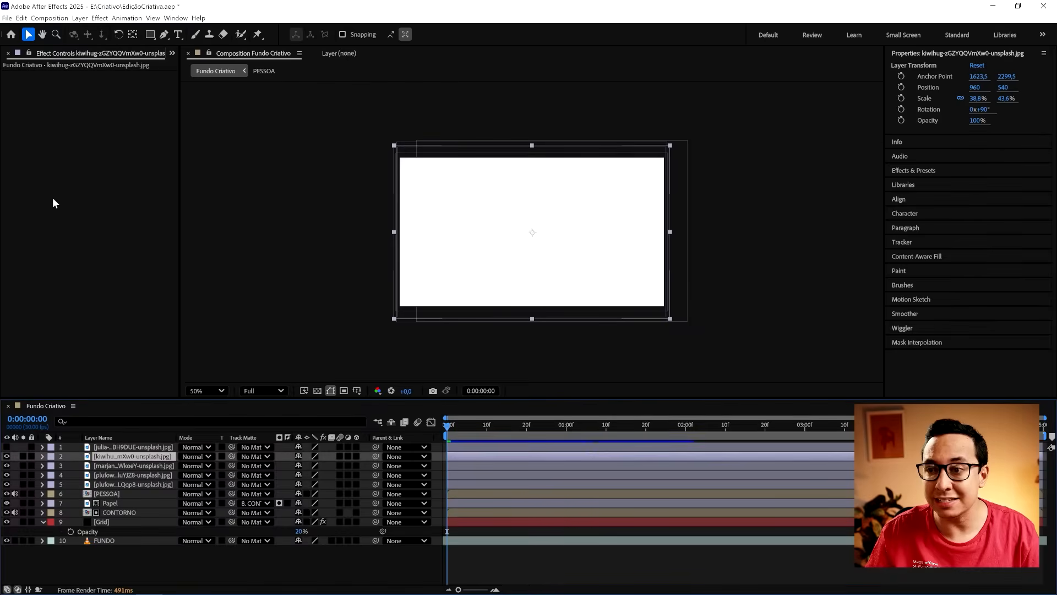
{"action": "right_click", "coordinate": [51, 198]}
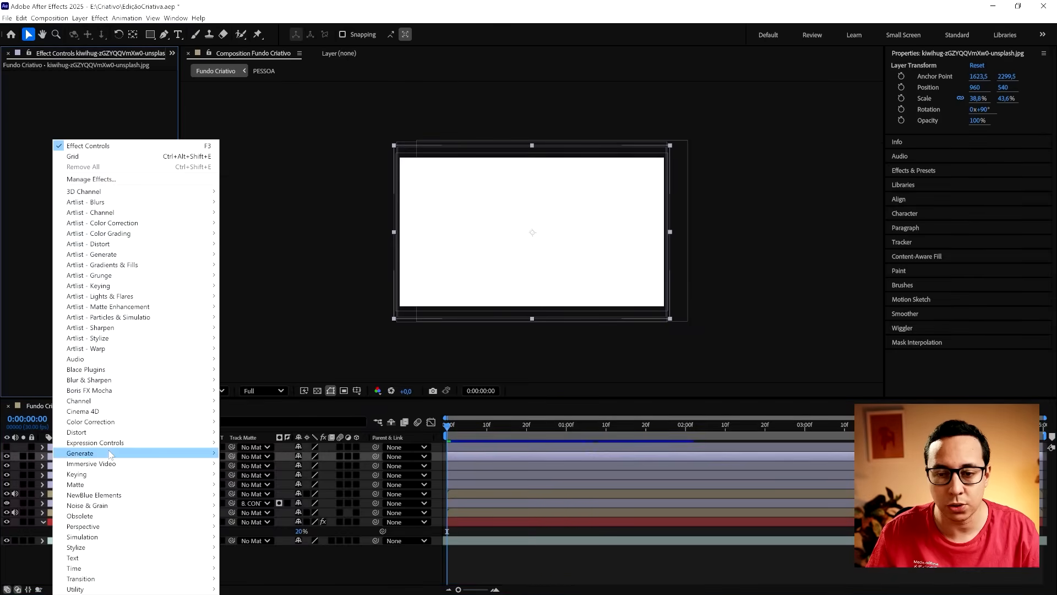
{"action": "mouse_move", "coordinate": [111, 422]}
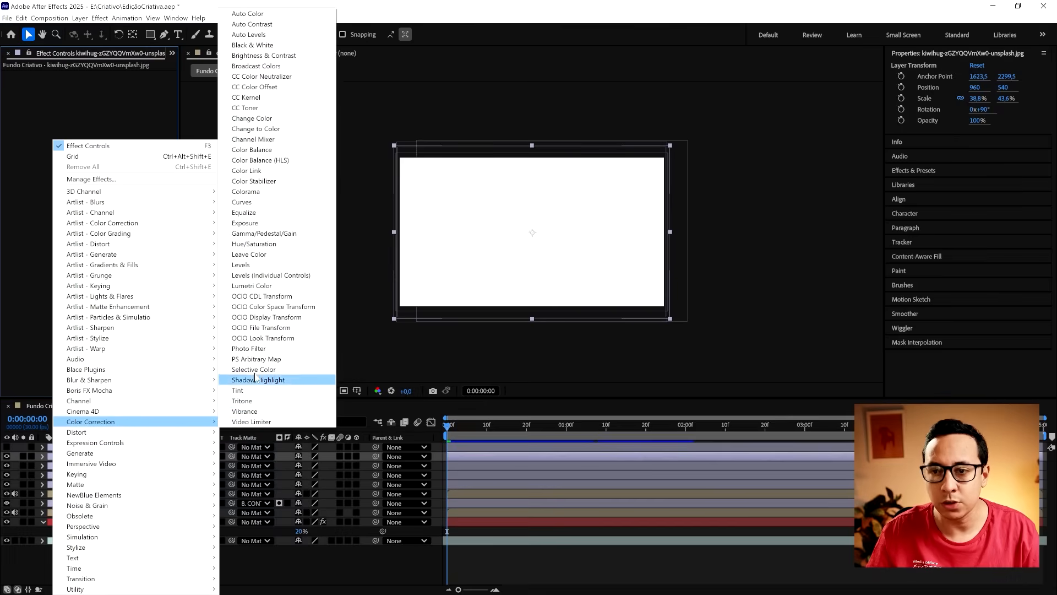
{"action": "left_click", "coordinate": [243, 202]}
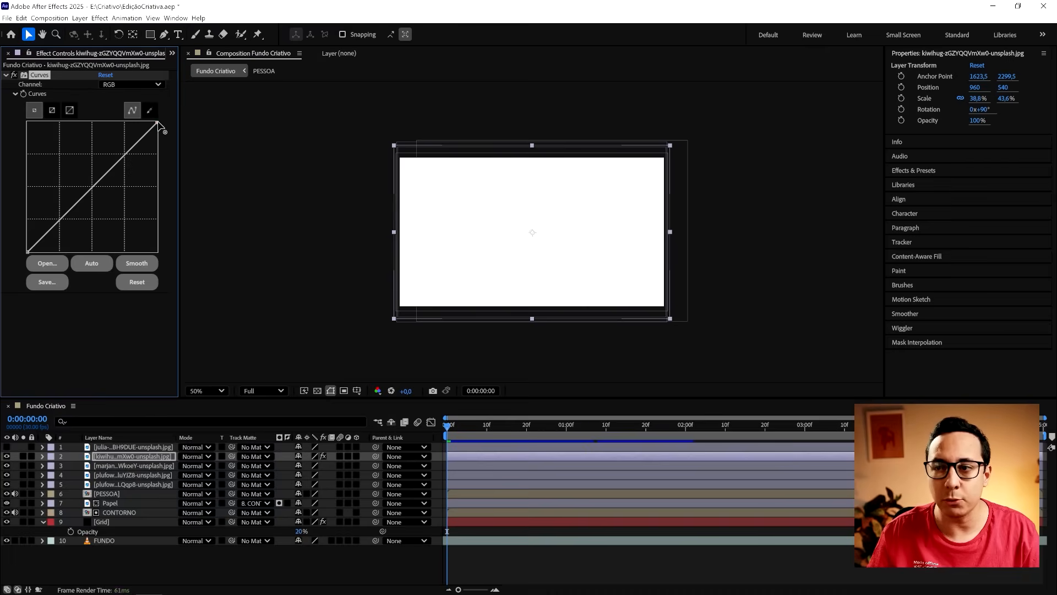
{"action": "left_click_drag", "start_coordinate": [159, 126], "coordinate": [183, 157]}
{"action": "left_click", "coordinate": [6, 458]}
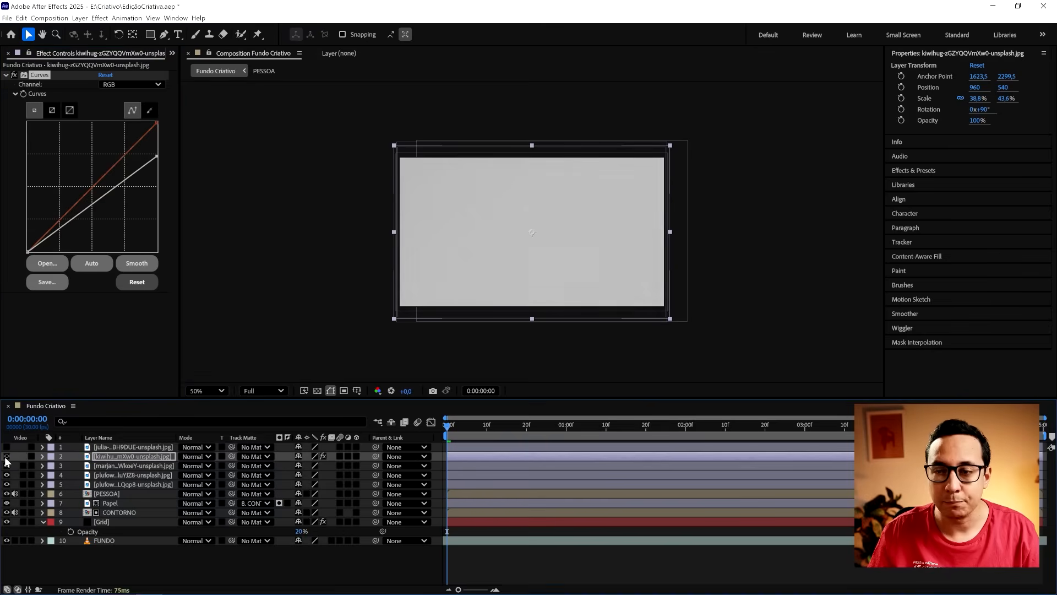
- Hide paper layers 2 and 3, and desaturate paper layer 4 with a black-to-white Tint effect
{"action": "left_click", "coordinate": [7, 465]}
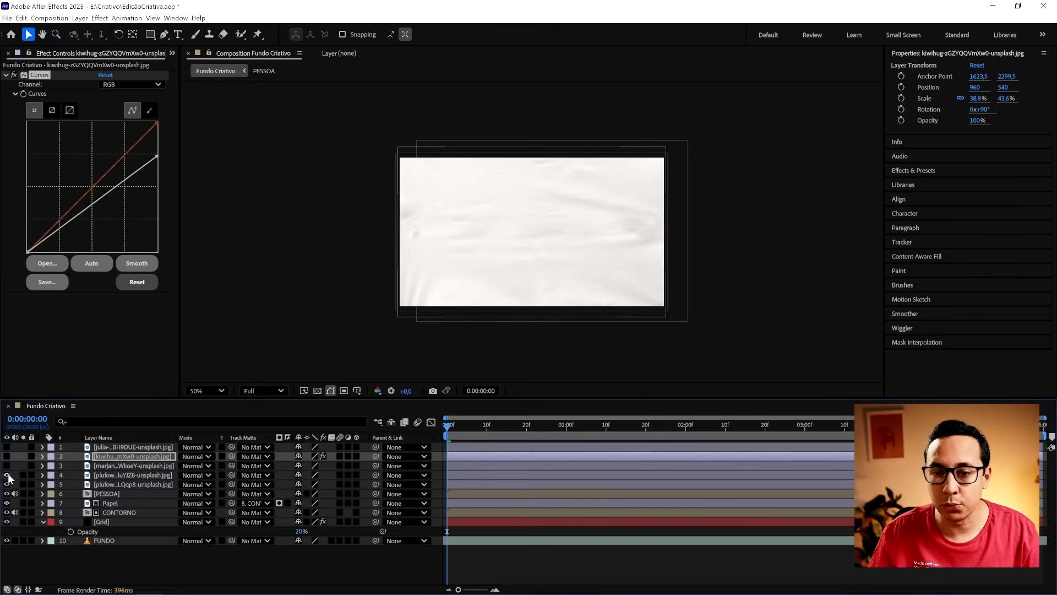
{"action": "left_click", "coordinate": [97, 475]}
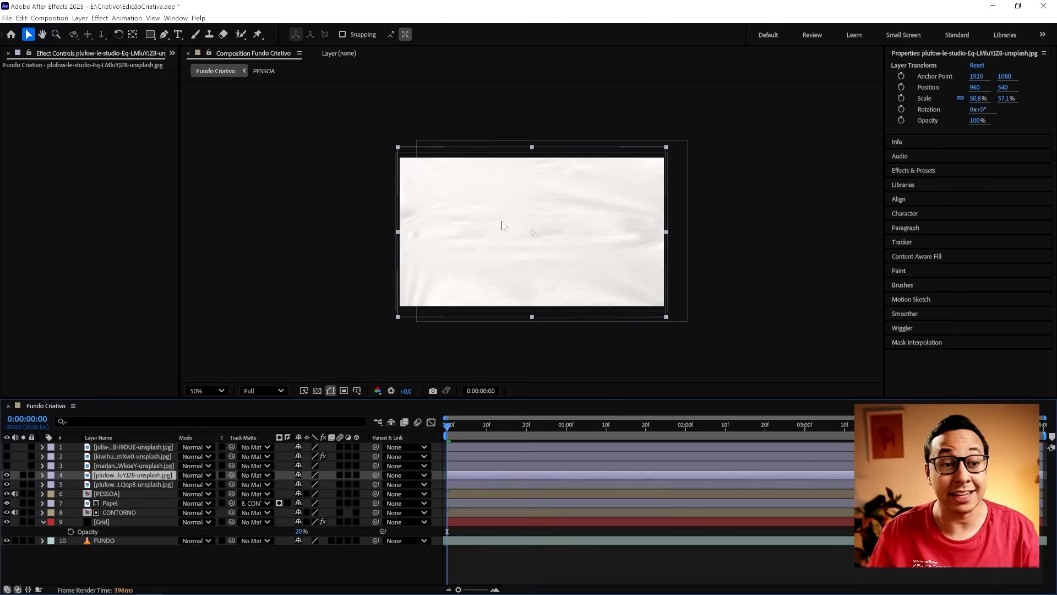
{"action": "right_click", "coordinate": [84, 165]}
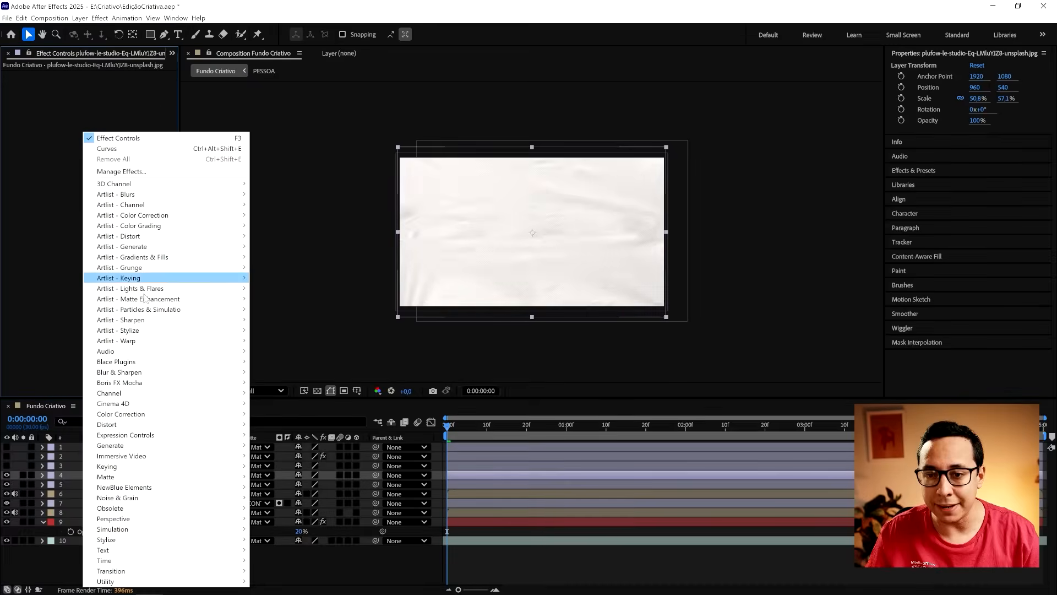
{"action": "mouse_move", "coordinate": [165, 414]}
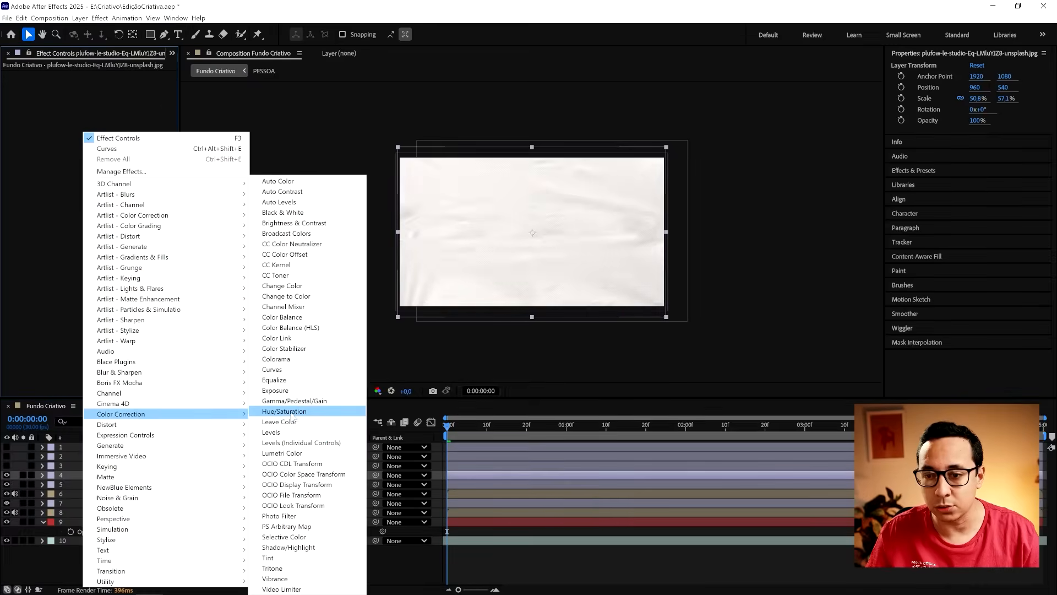
{"action": "left_click", "coordinate": [270, 557]}
{"action": "left_click", "coordinate": [72, 163]}
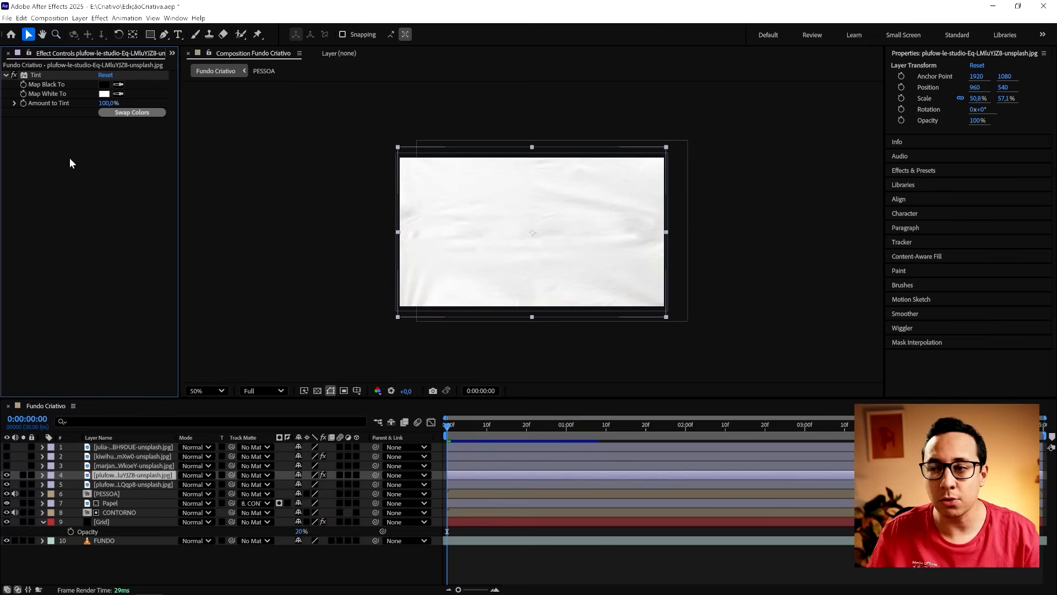
- Darken paper layer 4 slightly with a Curves effect, lowering the RGB curve's white end by about a tenth
{"action": "right_click", "coordinate": [63, 198]}
{"action": "mouse_move", "coordinate": [165, 421]}
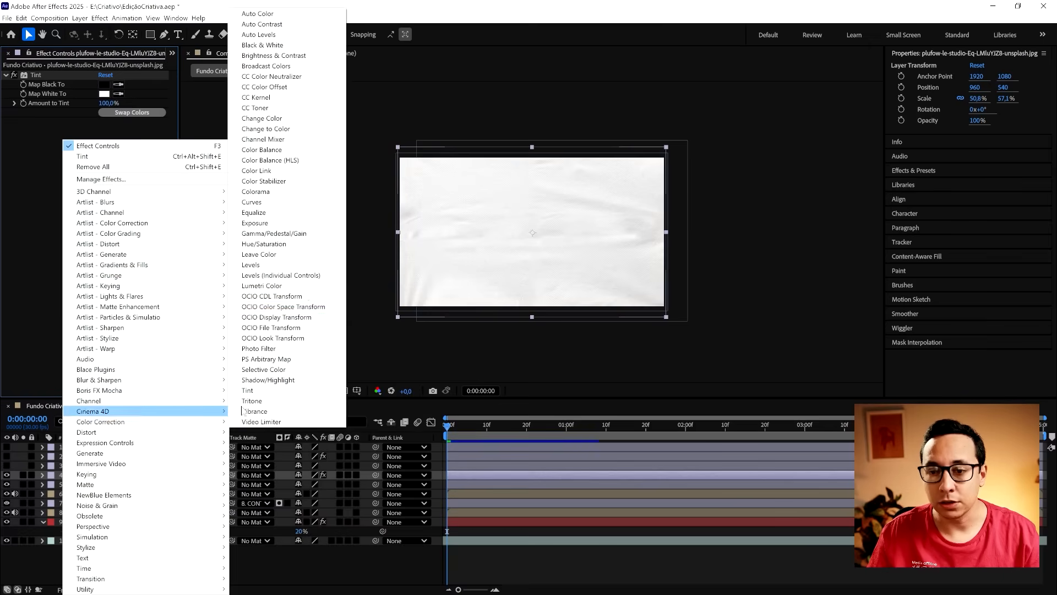
{"action": "left_click", "coordinate": [258, 201]}
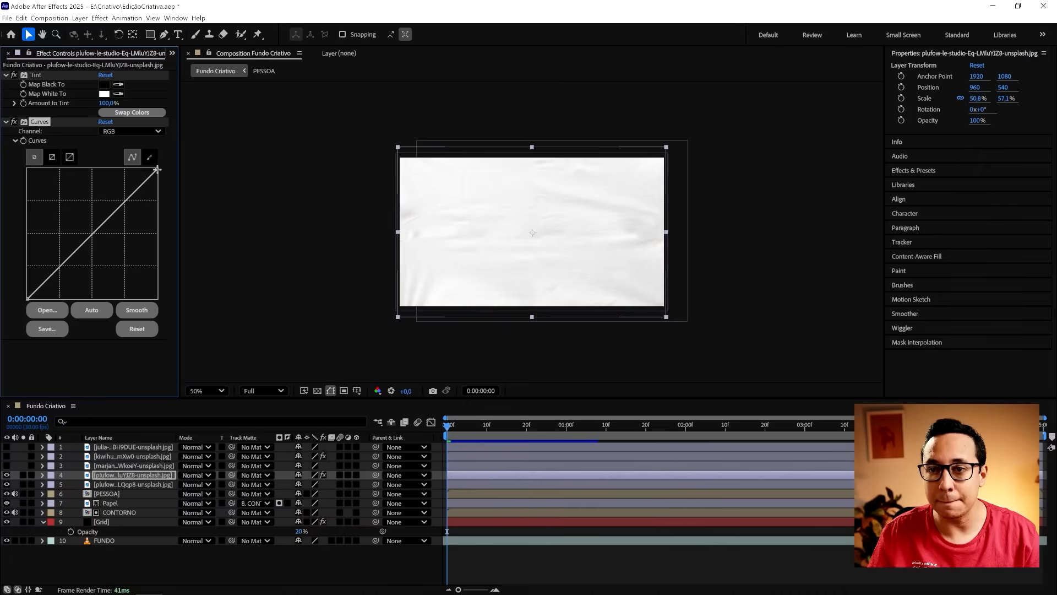
{"action": "left_click_drag", "start_coordinate": [157, 169], "coordinate": [168, 184]}
- Hide paper layer 4 and copy its Tint effect onto paper layer 5
{"action": "left_click", "coordinate": [7, 475]}
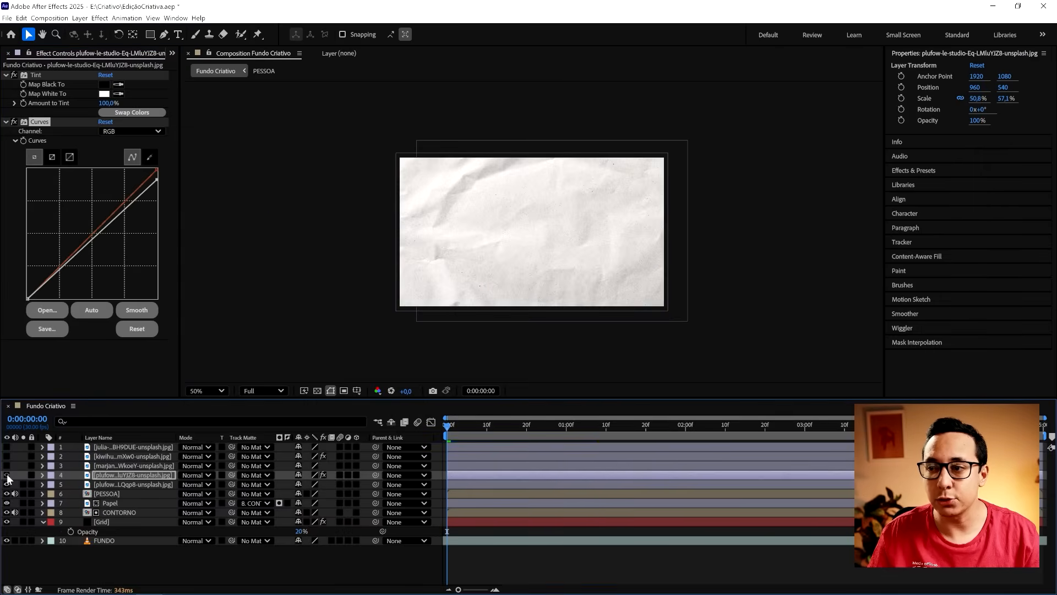
{"action": "left_click", "coordinate": [105, 485]}
{"action": "left_click", "coordinate": [106, 476]}
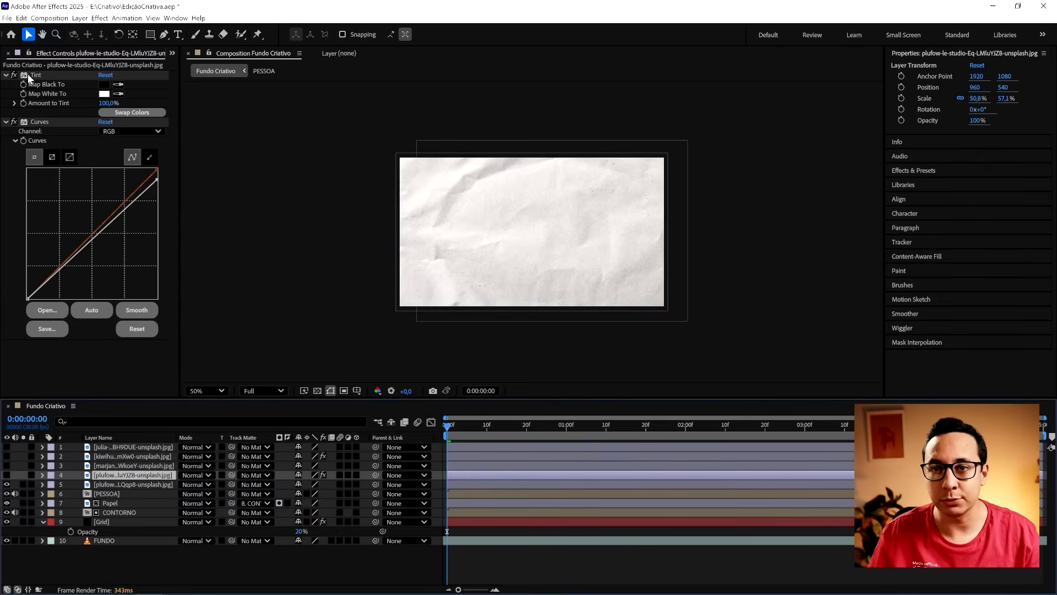
{"action": "left_click", "coordinate": [128, 483]}
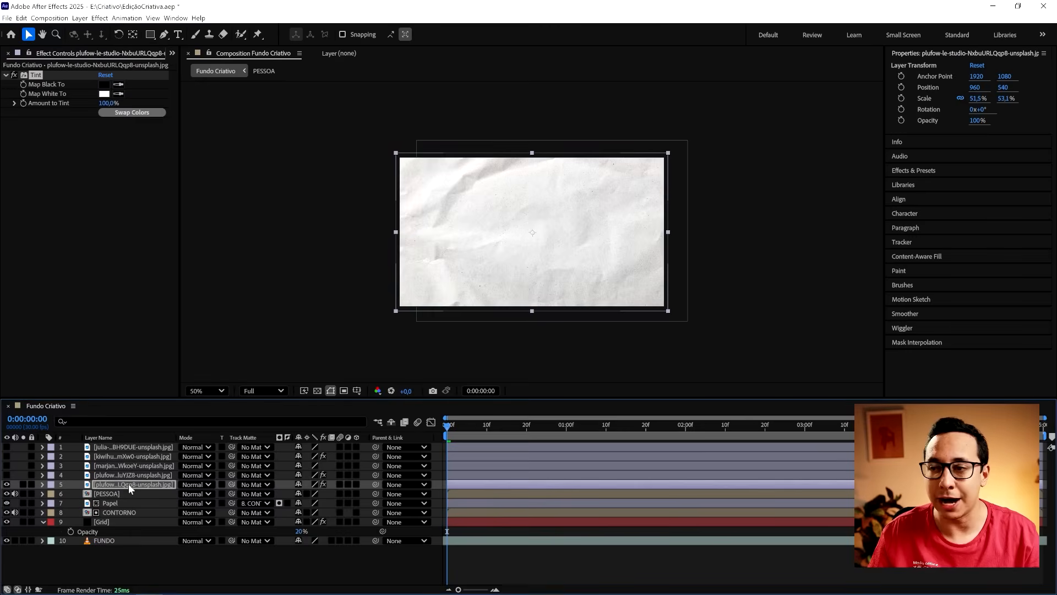
- Turn the visibility of paper layers 1 to 4 back on
{"action": "left_click", "coordinate": [7, 465]}
{"action": "left_click", "coordinate": [7, 456]}
{"action": "left_click", "coordinate": [7, 447]}
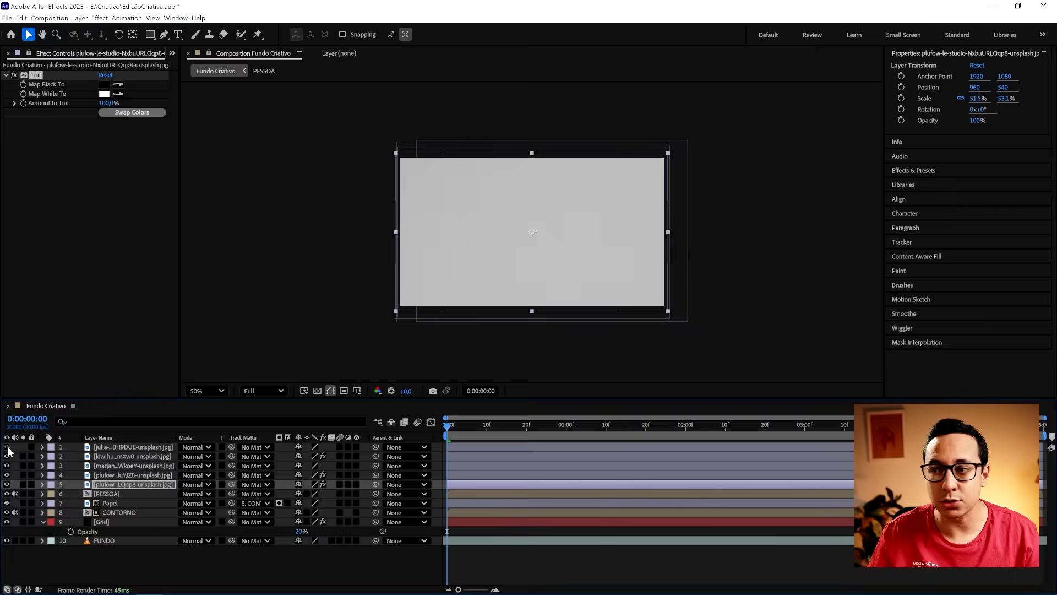
{"action": "left_click", "coordinate": [8, 447]}
- Lighten paper layer 2 by raising its RGB curve's white end to about seven-eighths of full height, hiding layer 1 only during the adjustment
{"action": "left_click", "coordinate": [121, 456]}
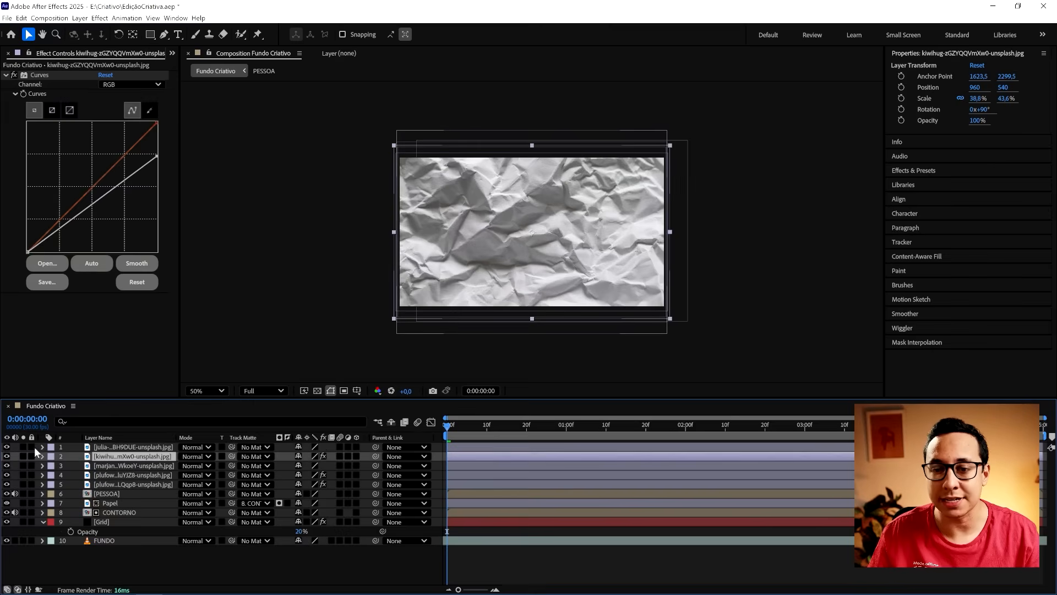
{"action": "left_click", "coordinate": [8, 447]}
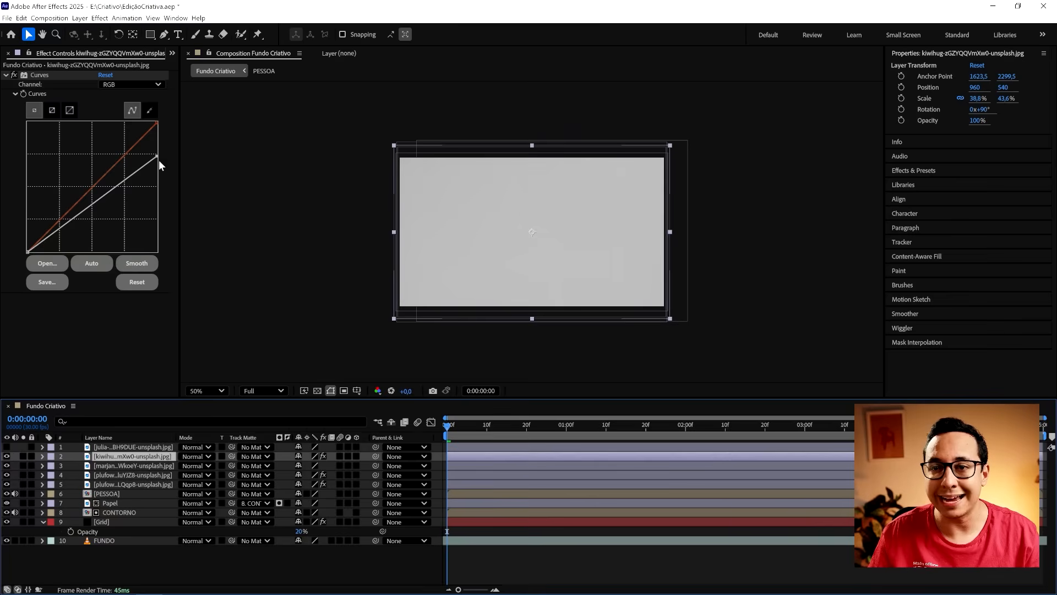
{"action": "left_click_drag", "start_coordinate": [157, 156], "coordinate": [162, 141]}
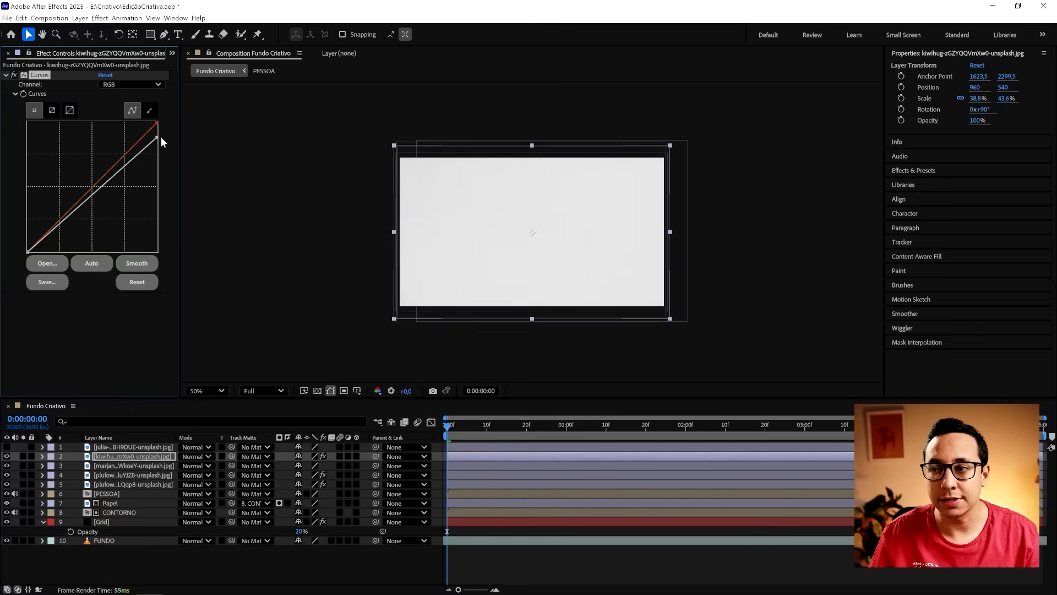
{"action": "left_click", "coordinate": [6, 447]}
- Brighten the crumpled paper on layer 1 with a Curves effect, lifting the RGB curve's midtones to about three-quarters of full height
{"action": "right_click", "coordinate": [91, 447]}
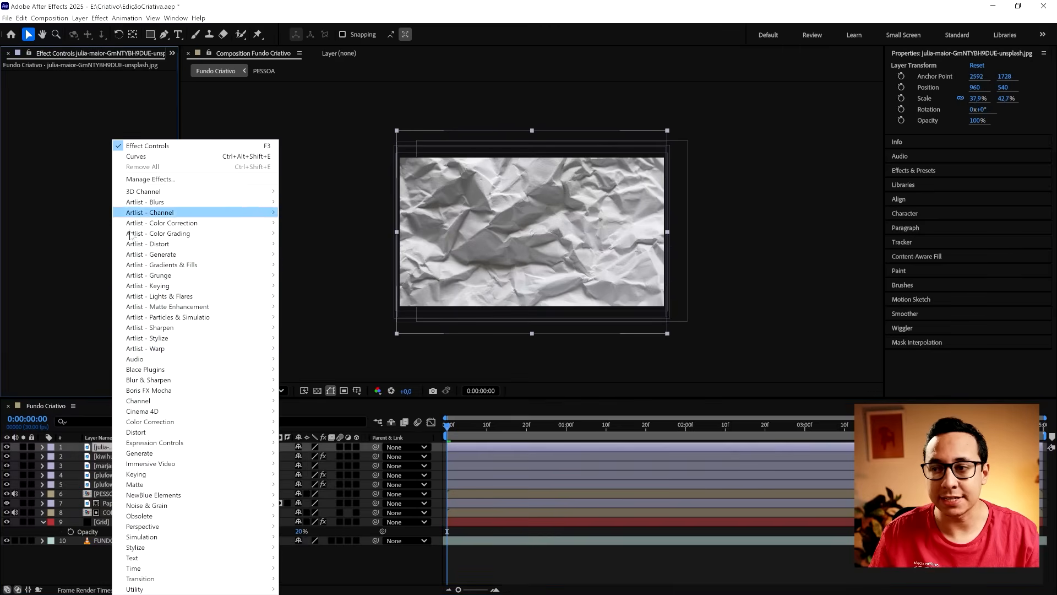
{"action": "mouse_move", "coordinate": [192, 427]}
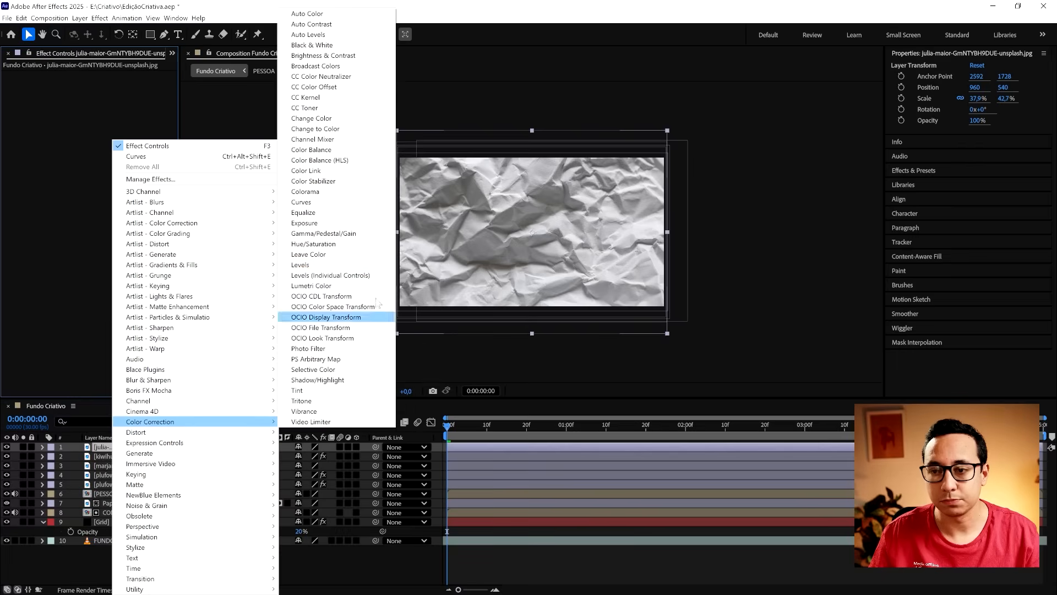
{"action": "left_click", "coordinate": [314, 202]}
{"action": "left_click_drag", "start_coordinate": [104, 164], "coordinate": [97, 155]}
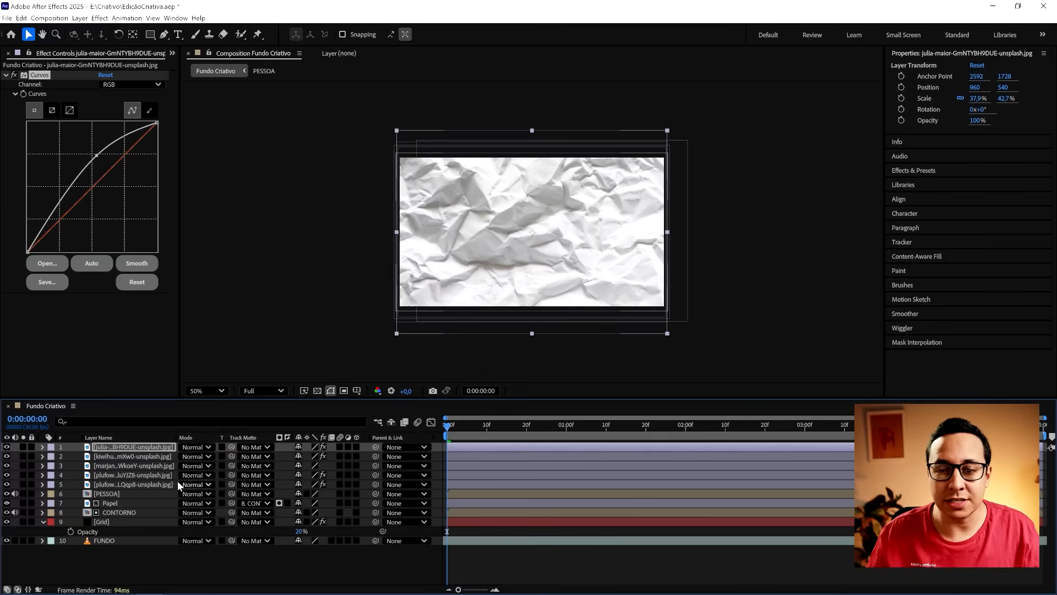
- Trim the ends of all five paper layers to the frame at 0:00:00:06
{"action": "left_click", "coordinate": [154, 483], "text": "shift"}
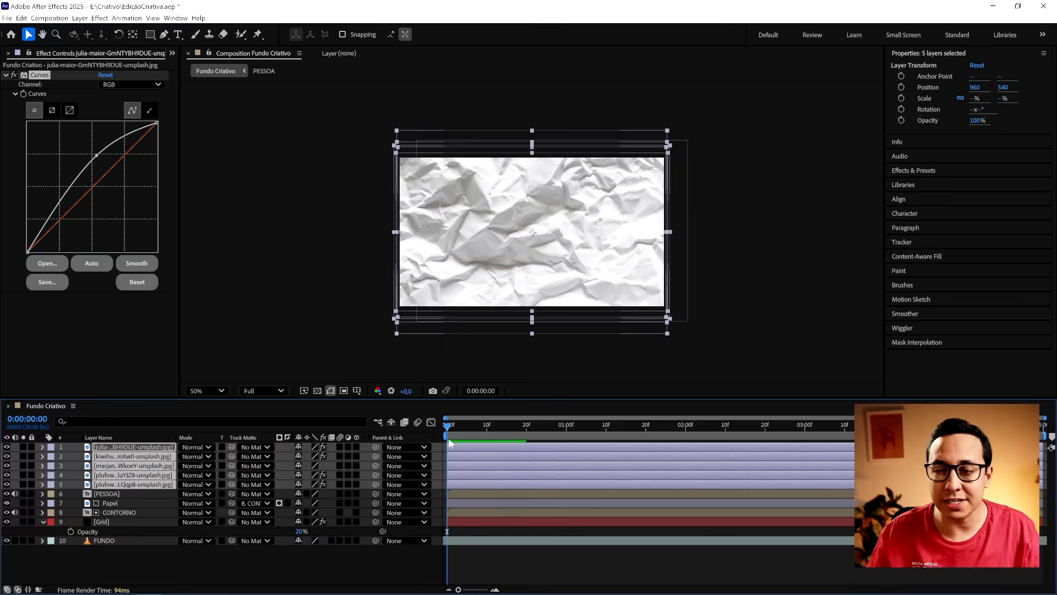
{"action": "left_click_drag", "start_coordinate": [447, 428], "coordinate": [469, 428]}
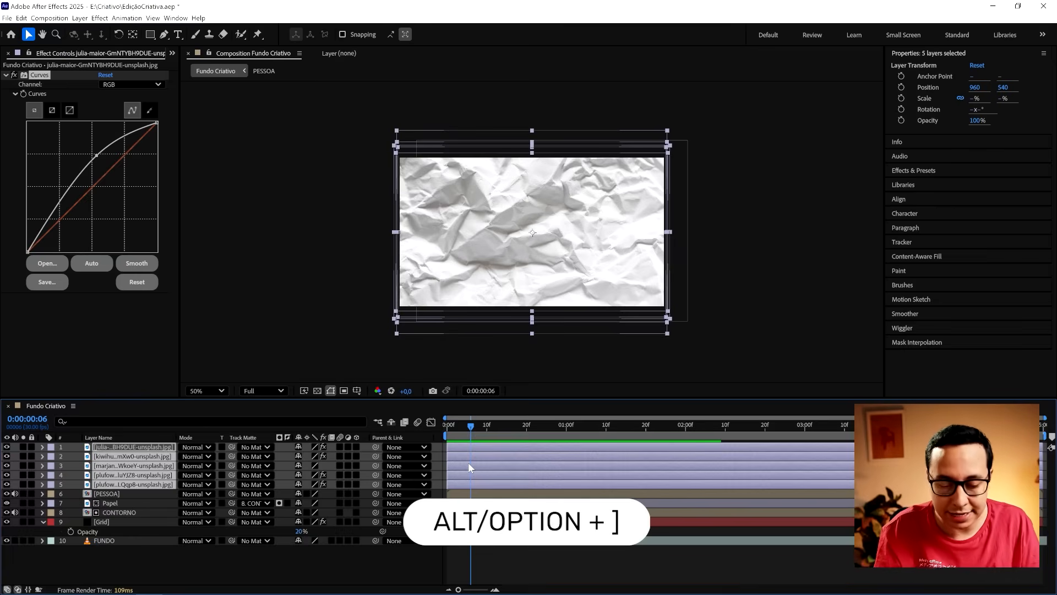
{"action": "key", "text": "alt+bracketright"}
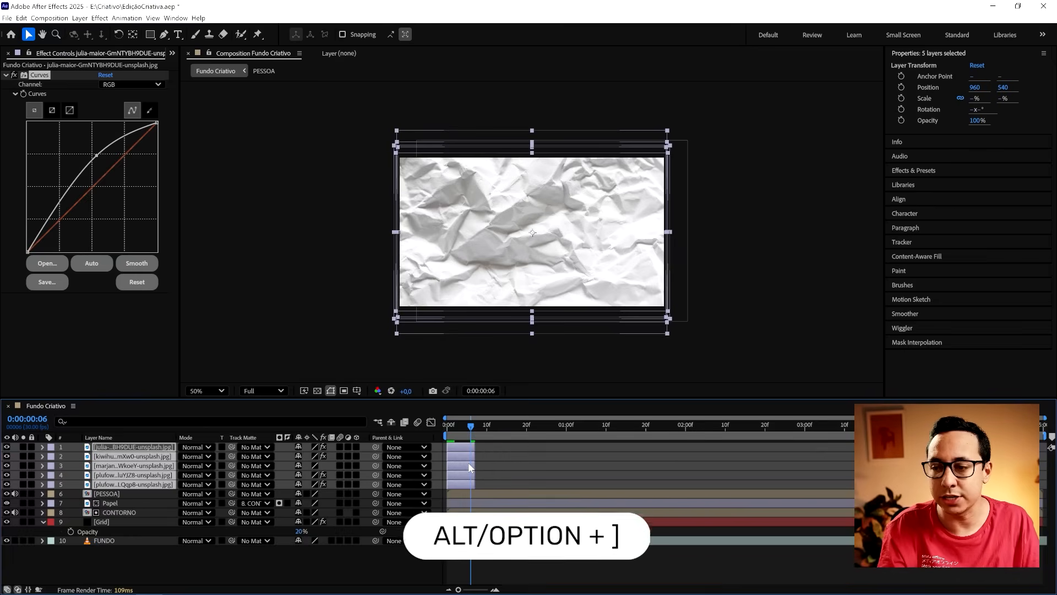
- Try to stagger paper layers 3 to 5 end to end by hand from the start of the timeline, and undo the moves
{"action": "left_click_drag", "start_coordinate": [472, 432], "coordinate": [447, 433]}
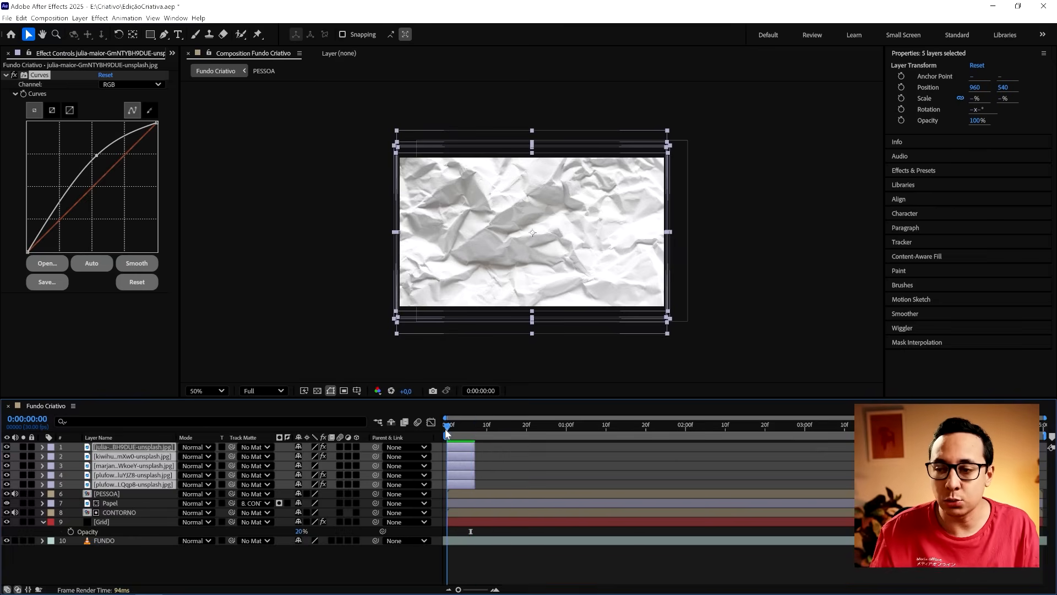
{"action": "left_click", "coordinate": [503, 477]}
{"action": "left_click_drag", "start_coordinate": [464, 481], "coordinate": [486, 476]}
{"action": "left_click", "coordinate": [464, 475], "text": "shift"}
{"action": "left_click", "coordinate": [461, 465], "text": "shift"}
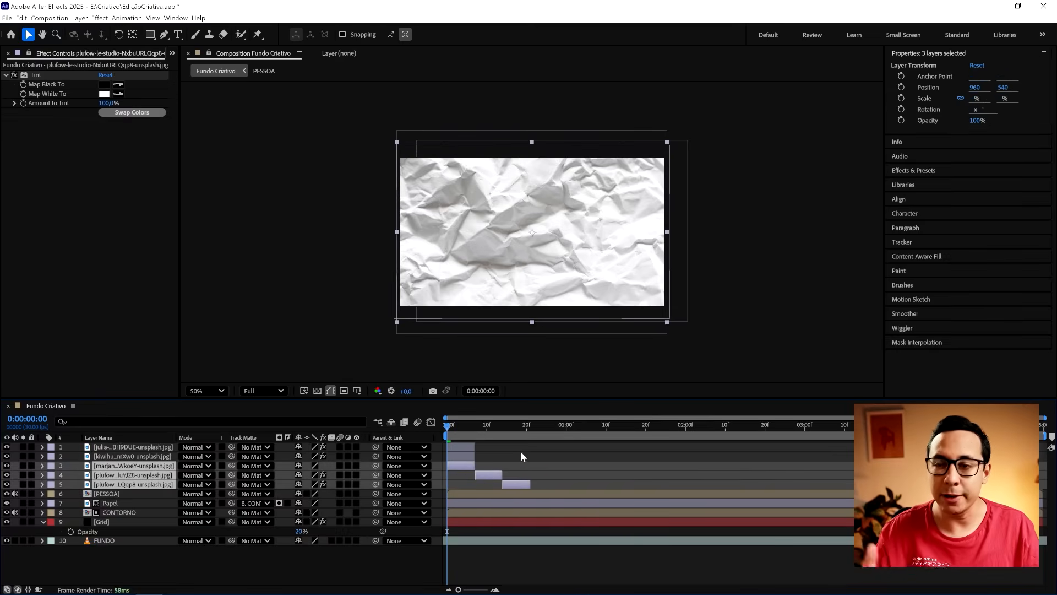
{"action": "key", "text": "ctrl+z"}
{"action": "key", "text": "ctrl+z"}
- Arrange the five paper layers one after another with Sequence Layers, without overlap, starting from layer 5
{"action": "left_click", "coordinate": [458, 447], "text": "shift"}
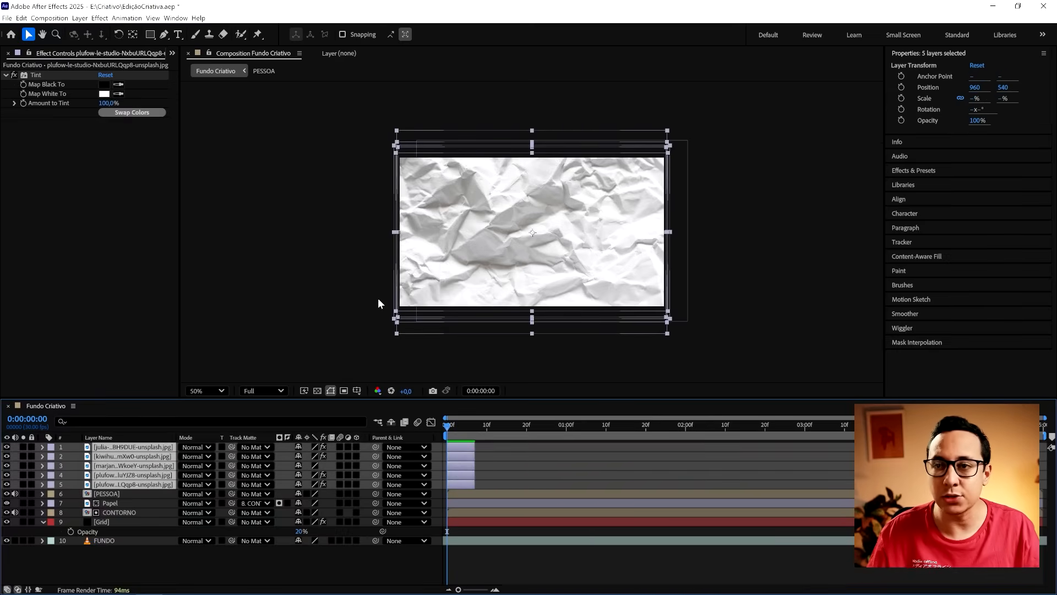
{"action": "left_click", "coordinate": [130, 19]}
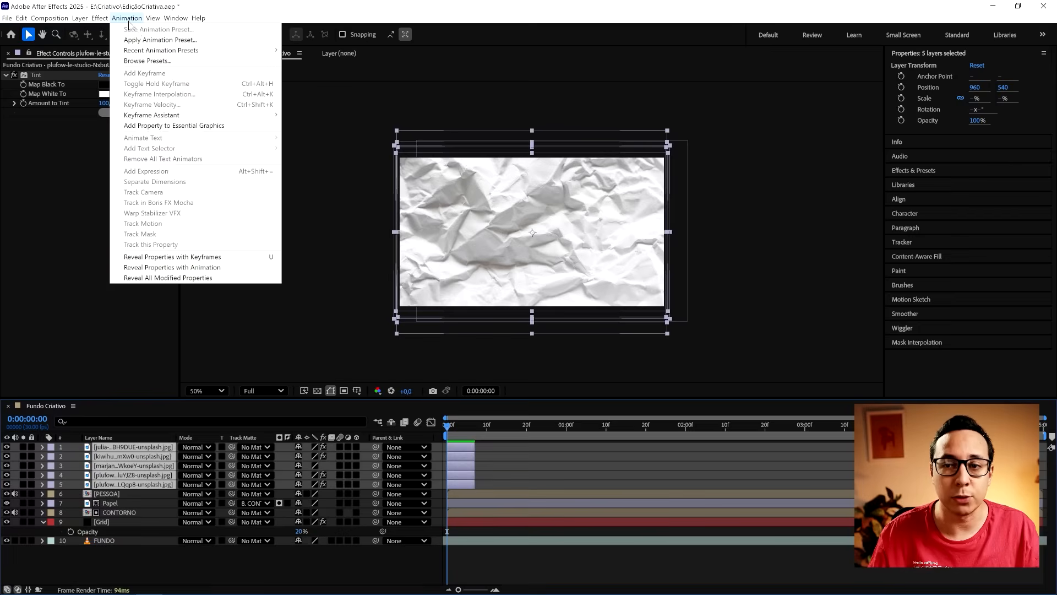
{"action": "mouse_move", "coordinate": [178, 115]}
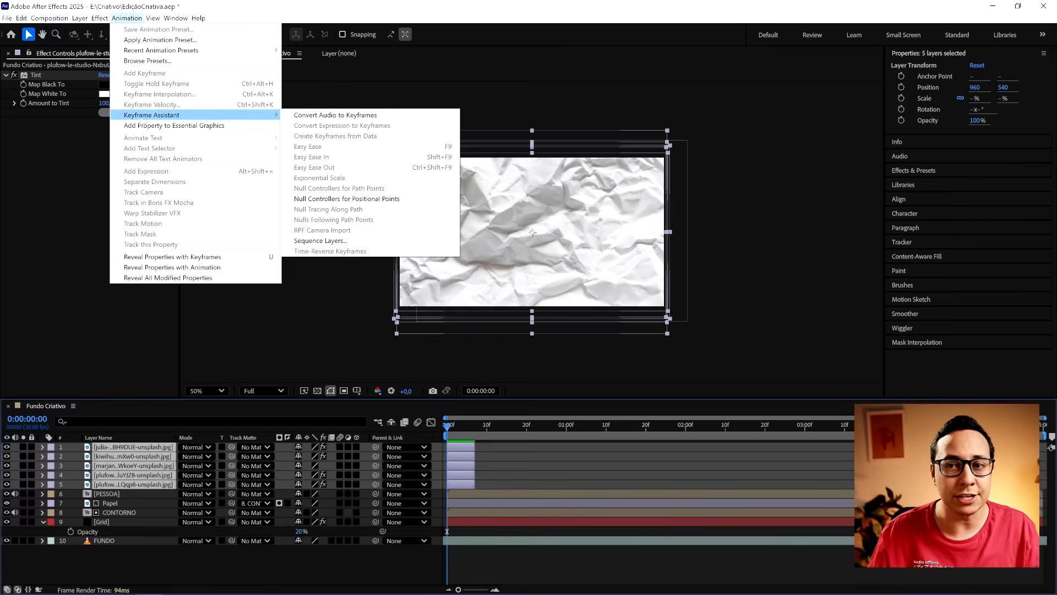
{"action": "left_click", "coordinate": [343, 240]}
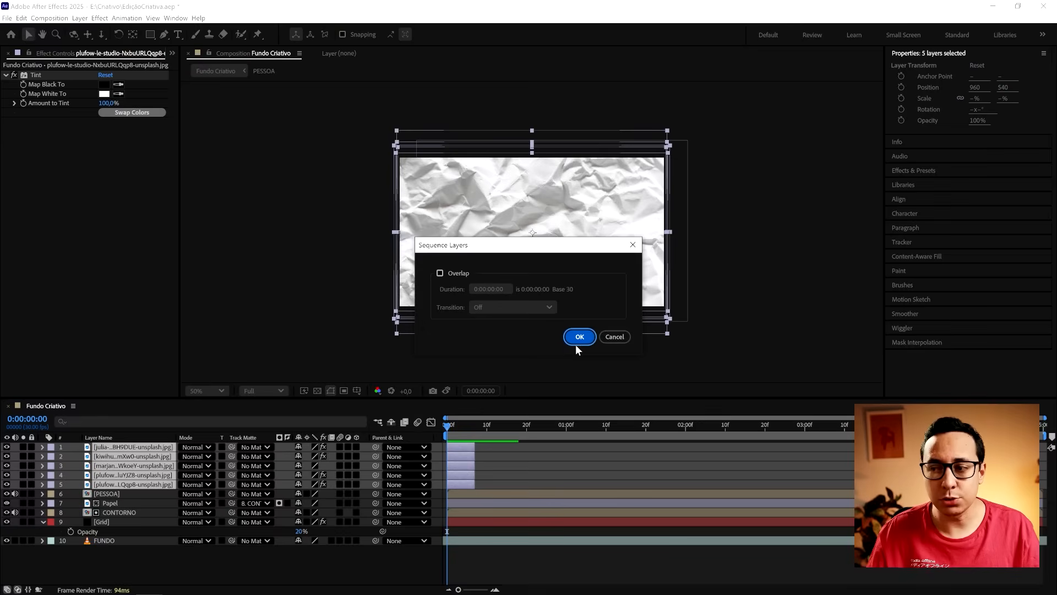
{"action": "left_click", "coordinate": [580, 337]}
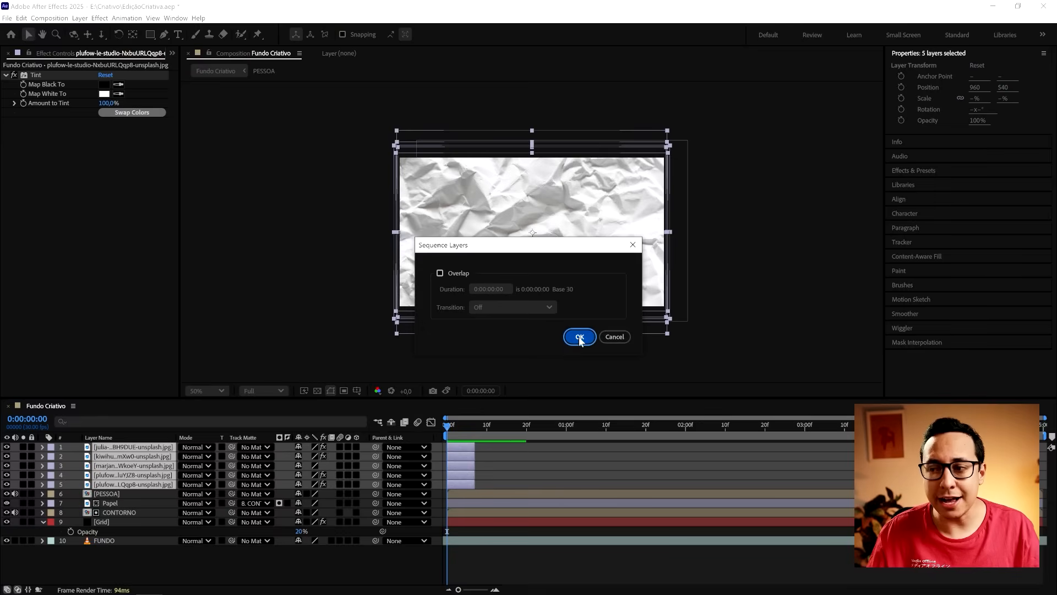
- Deselect the layers and preview the sequenced paper textures from the start of the composition
{"action": "left_click", "coordinate": [612, 459]}
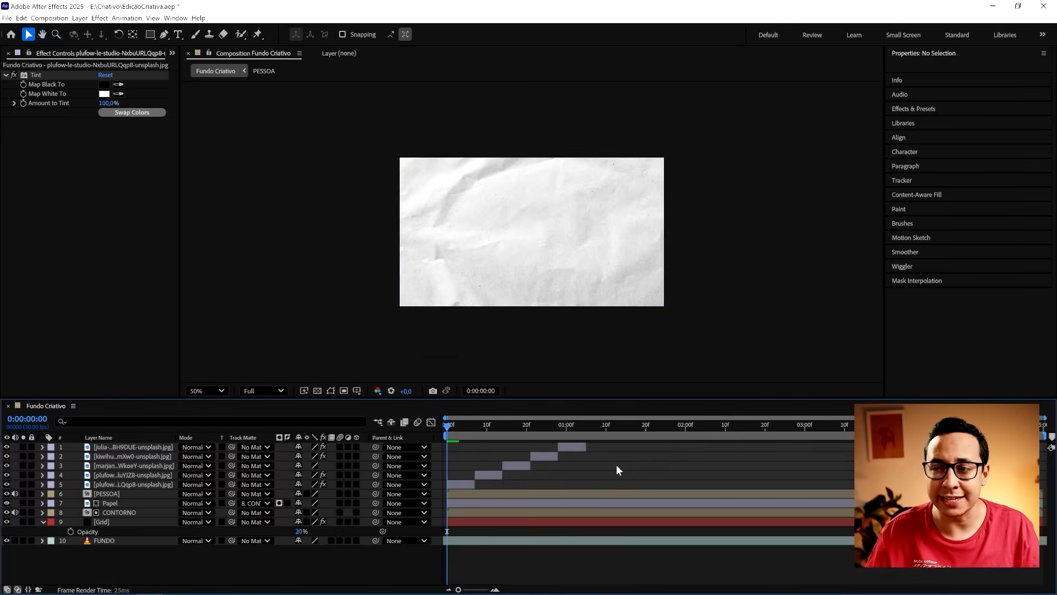
{"action": "key", "text": "space"}
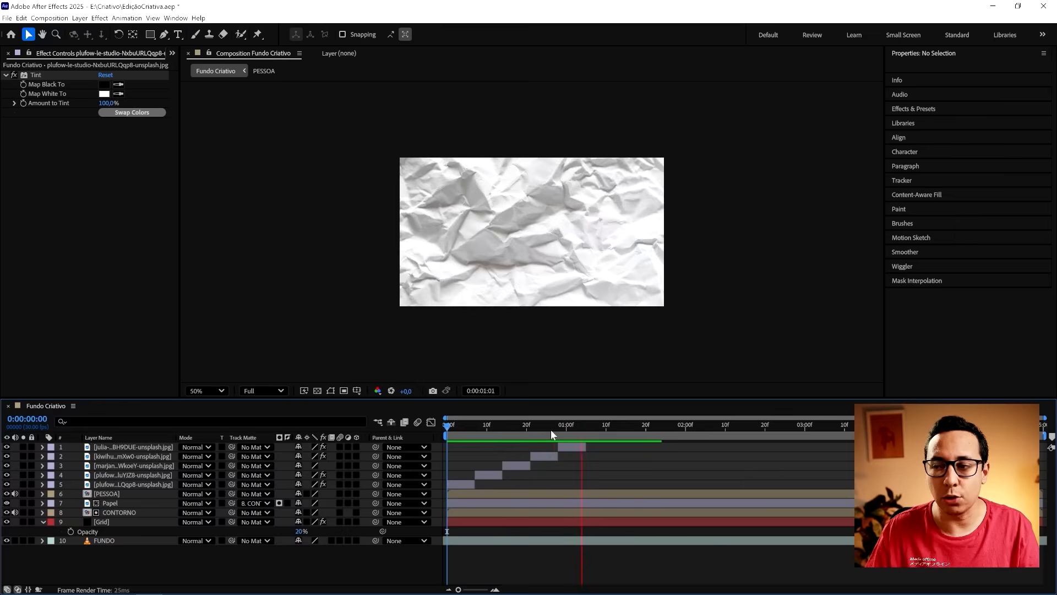
{"action": "key", "text": "space"}
{"action": "key", "text": "space"}
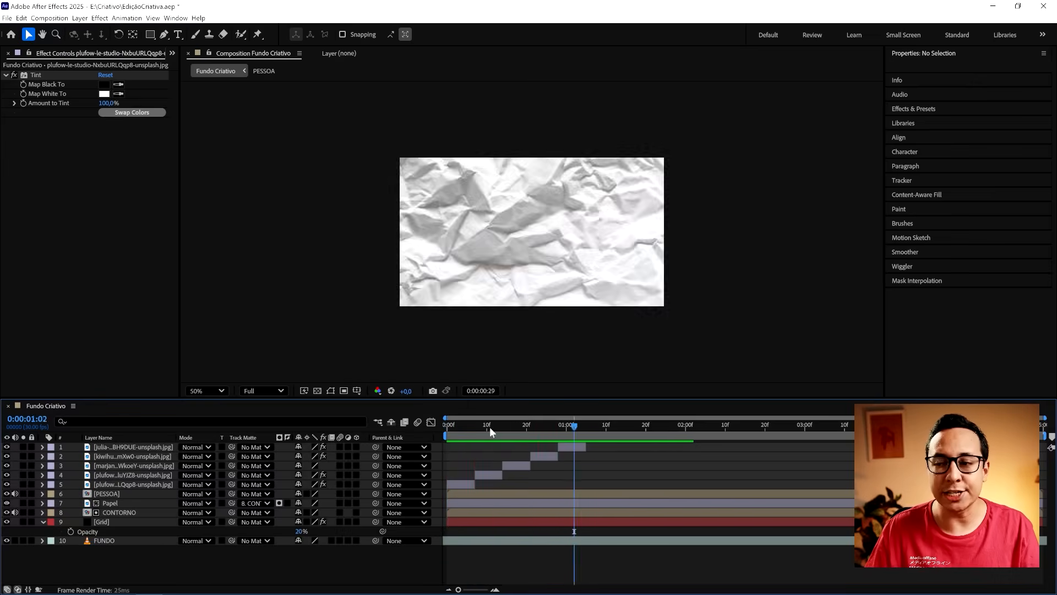
{"action": "key", "text": "space"}
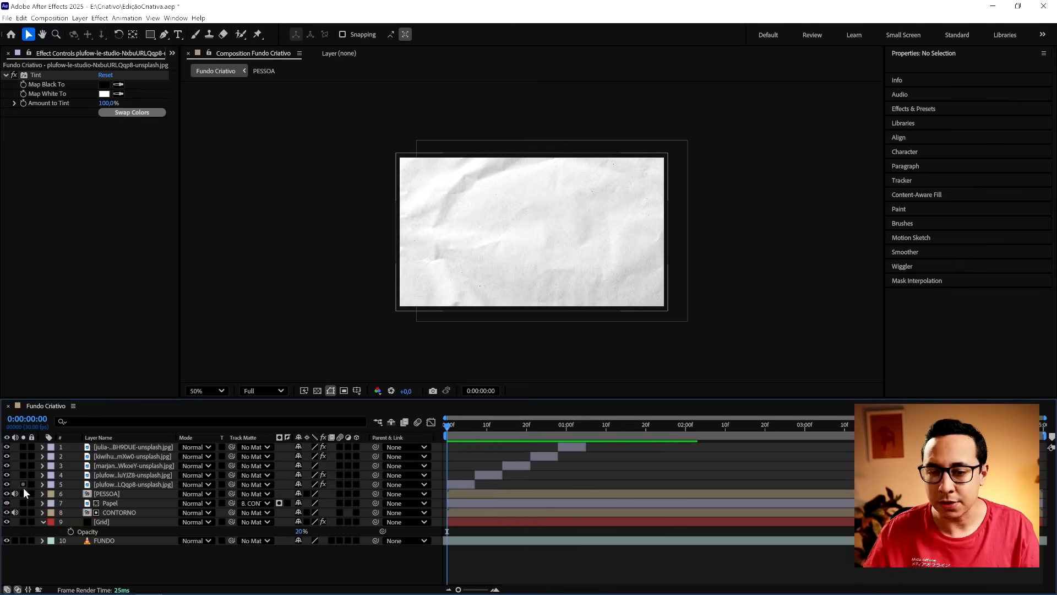
- Select paper layers 5 through 1, move them all back to the composition start, and shorten each to about 4 frames
{"action": "left_click", "coordinate": [95, 484]}
{"action": "left_click", "coordinate": [105, 445], "text": "shift"}
{"action": "key", "text": "bracketleft"}
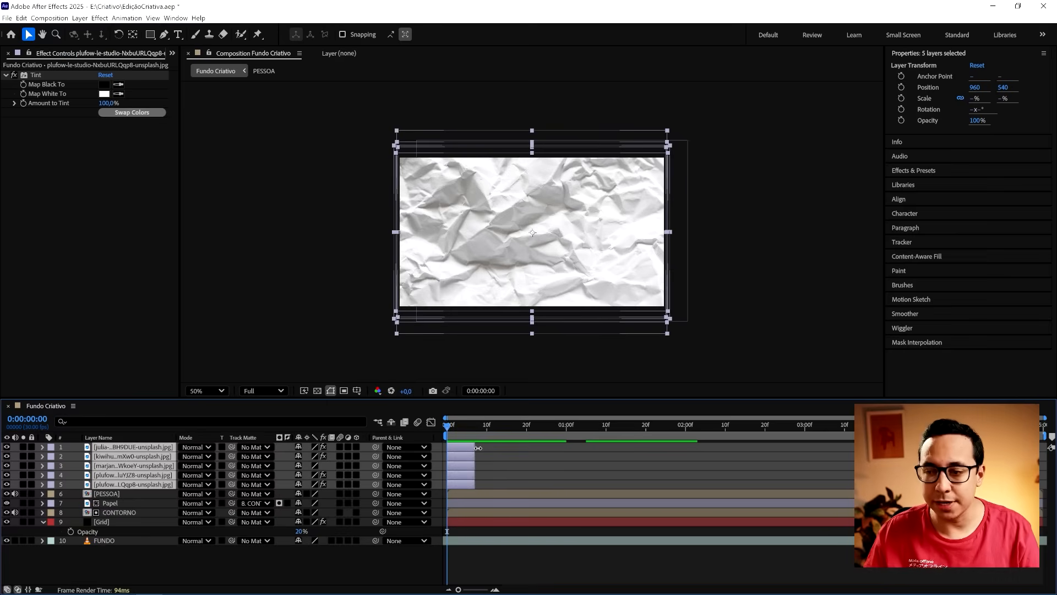
{"action": "left_click_drag", "start_coordinate": [477, 448], "coordinate": [464, 449]}
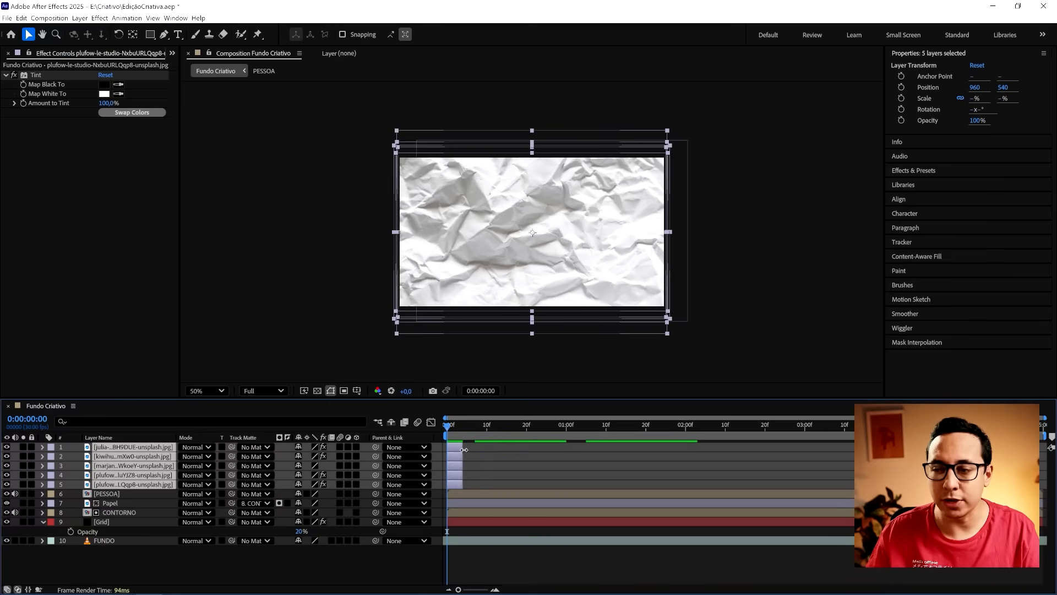
- Arrange the five shortened paper layers one after another with Sequence Layers, without overlap, and deselect them
{"action": "left_click", "coordinate": [127, 18]}
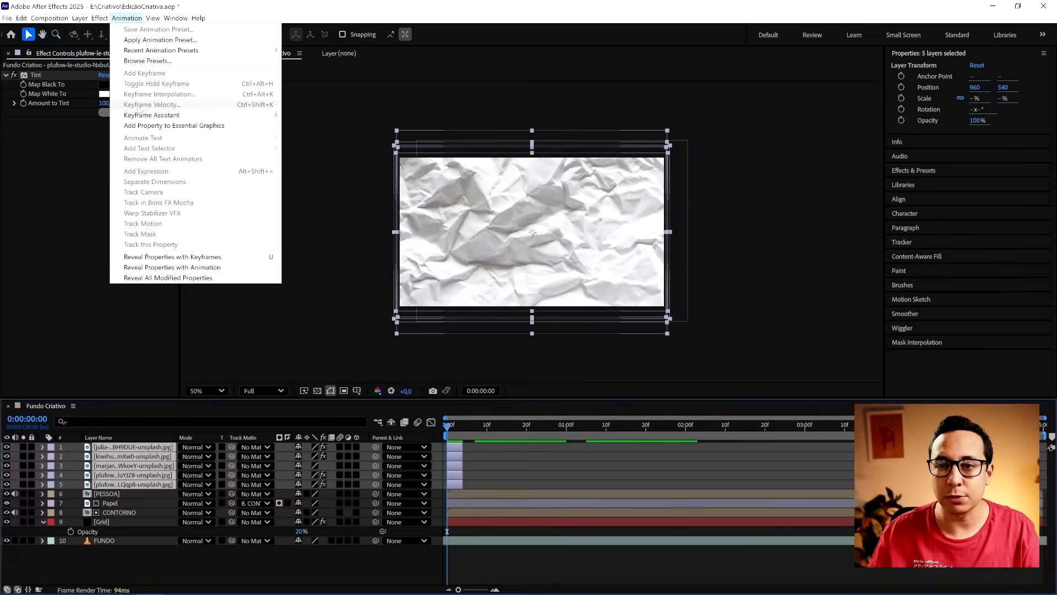
{"action": "mouse_move", "coordinate": [169, 117]}
{"action": "left_click", "coordinate": [320, 240]}
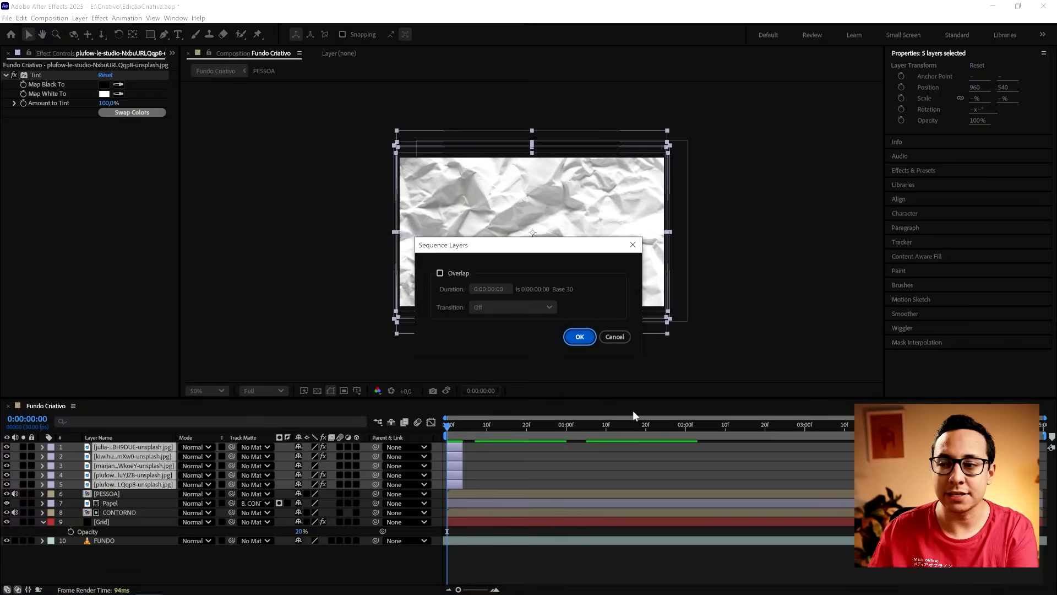
{"action": "key", "text": "Return"}
{"action": "left_click", "coordinate": [590, 475]}
{"action": "key", "text": "apostrophe"}
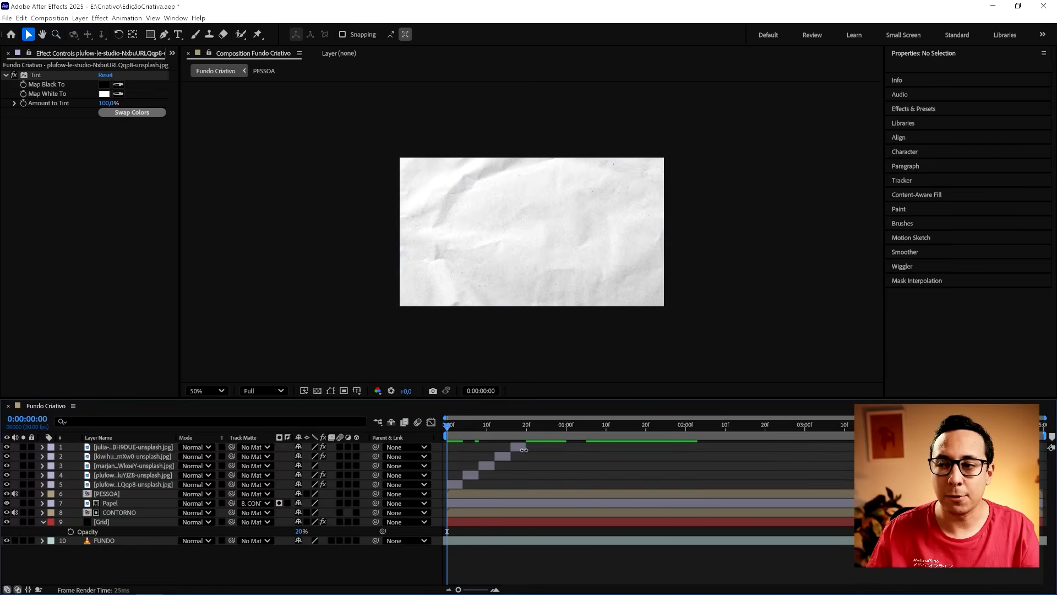
- Preview the rapid alternation of the sequenced paper textures from the start of the composition
{"action": "key", "text": "space"}
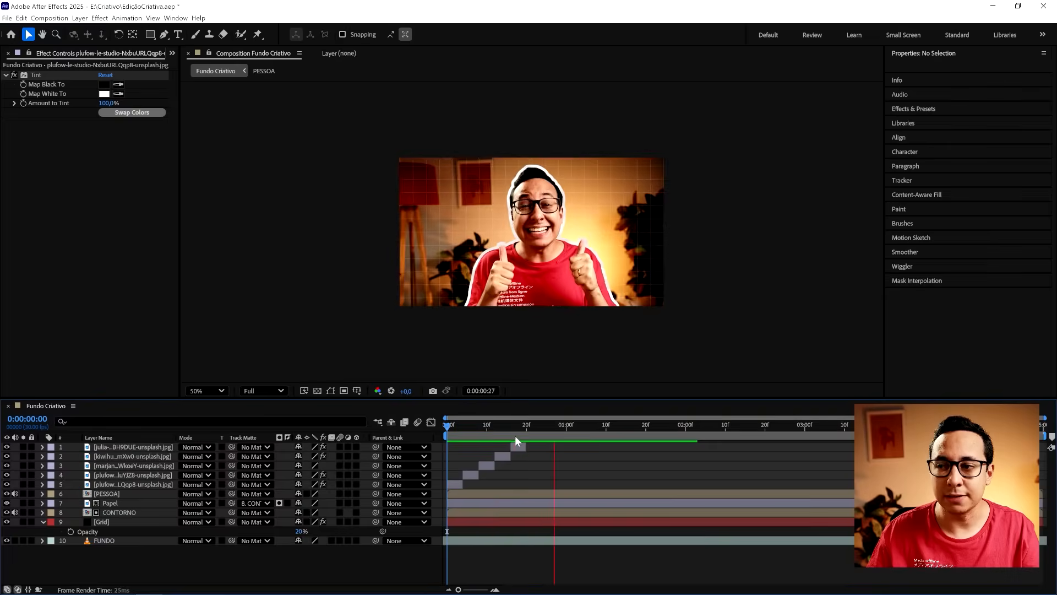
{"action": "key", "text": "space"}
{"action": "left_click_drag", "start_coordinate": [484, 429], "coordinate": [445, 428]}
{"action": "key", "text": "space"}
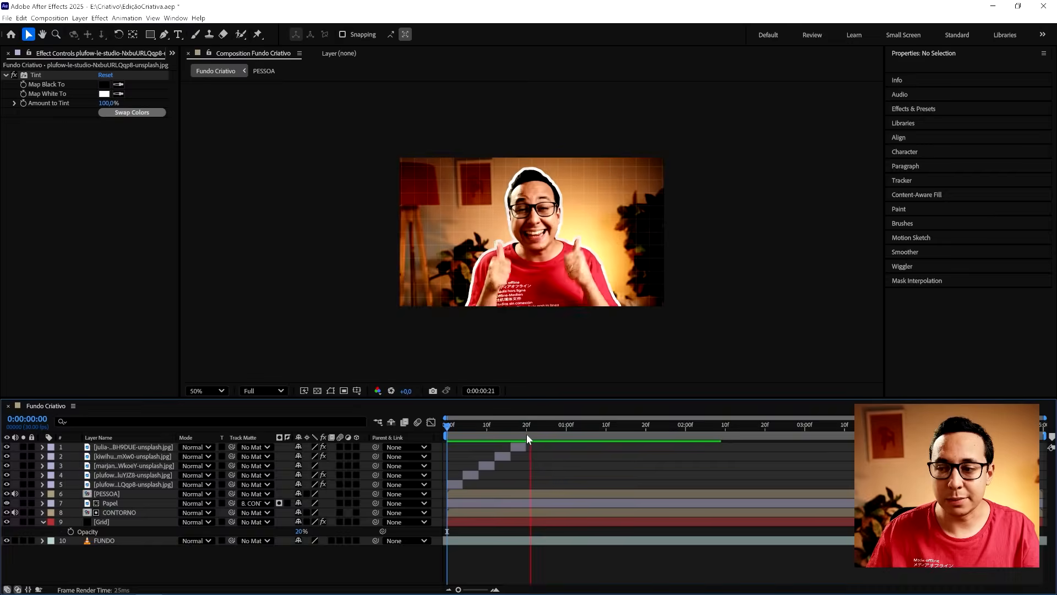
{"action": "key", "text": "space"}
{"action": "key", "text": "apostrophe"}
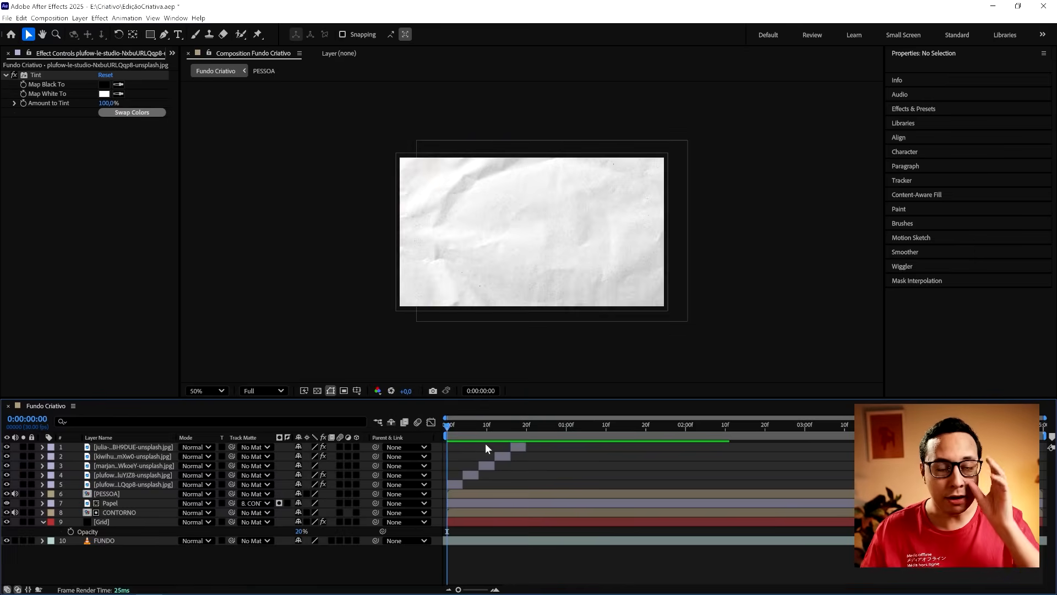
- Pre-compose the five paper layers as LoopPapel, moving all attributes and adjusting the composition duration to the layers' time span
{"action": "left_click", "coordinate": [154, 484]}
{"action": "left_click", "coordinate": [154, 447], "text": "shift"}
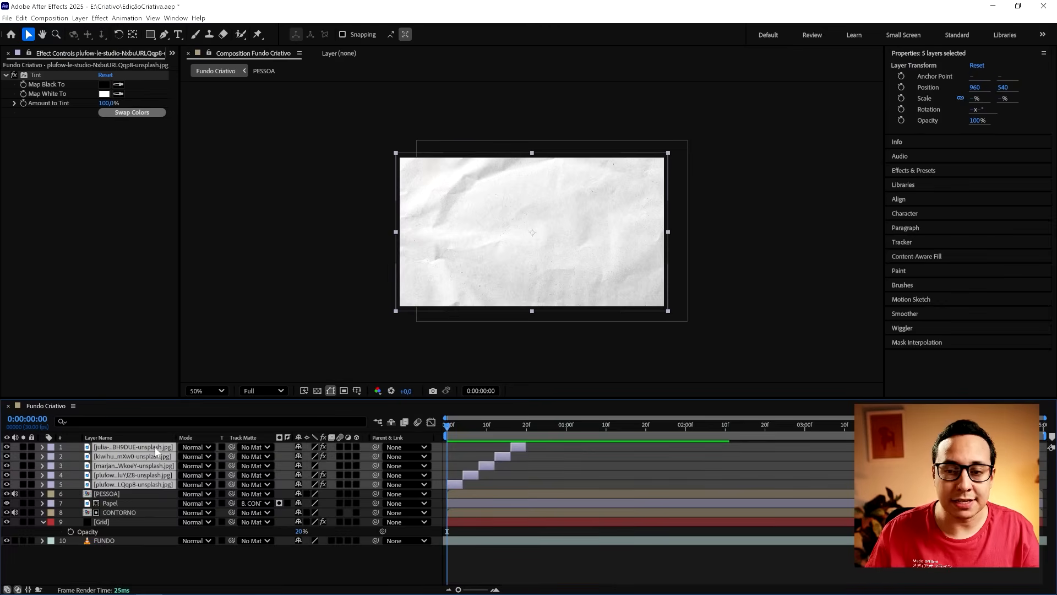
{"action": "right_click", "coordinate": [118, 467]}
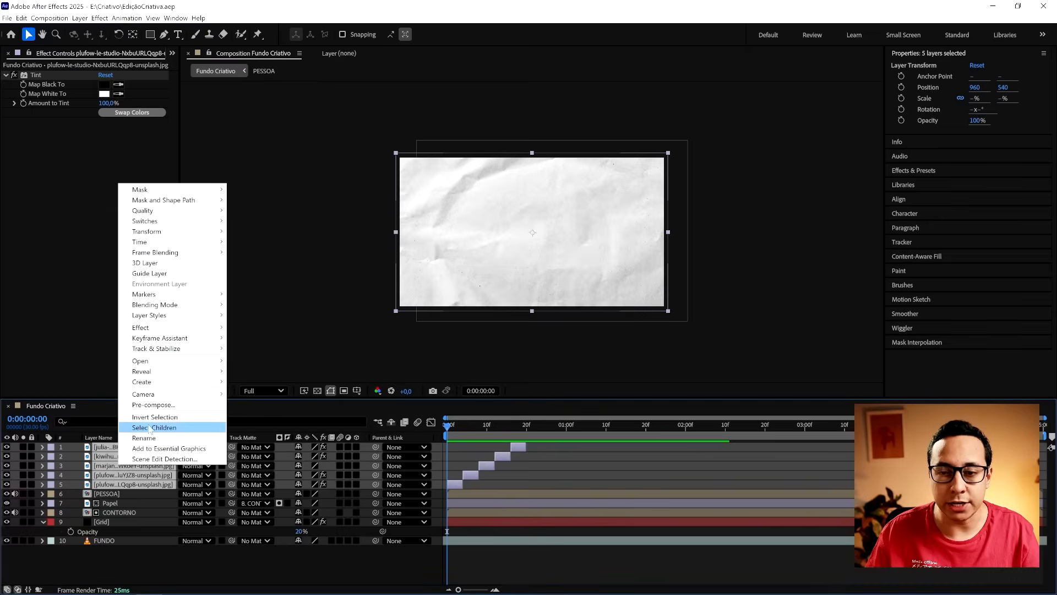
{"action": "left_click", "coordinate": [170, 405]}
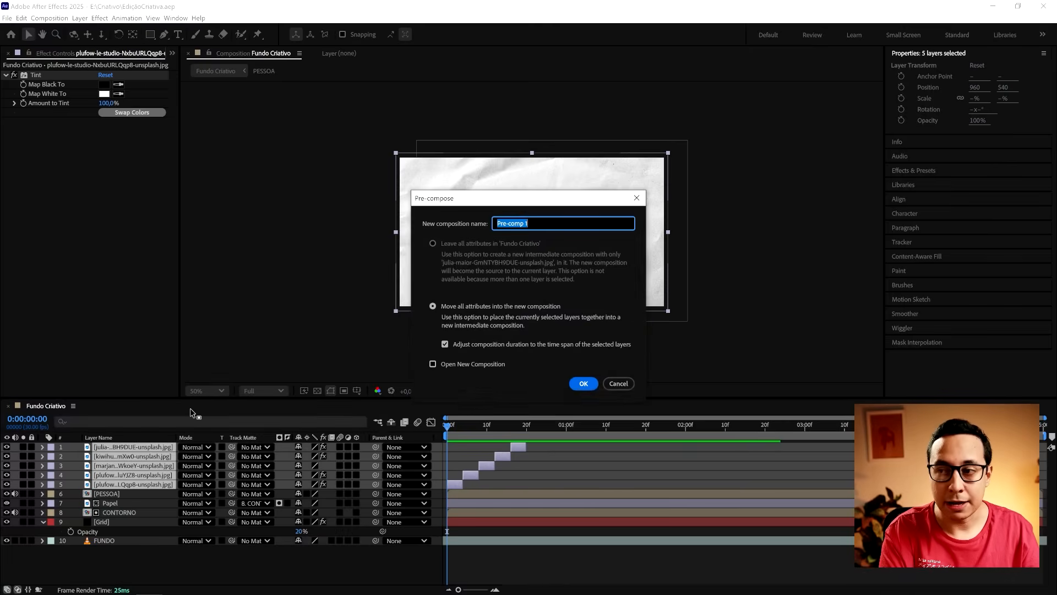
{"action": "type", "text": "LoopPapel"}
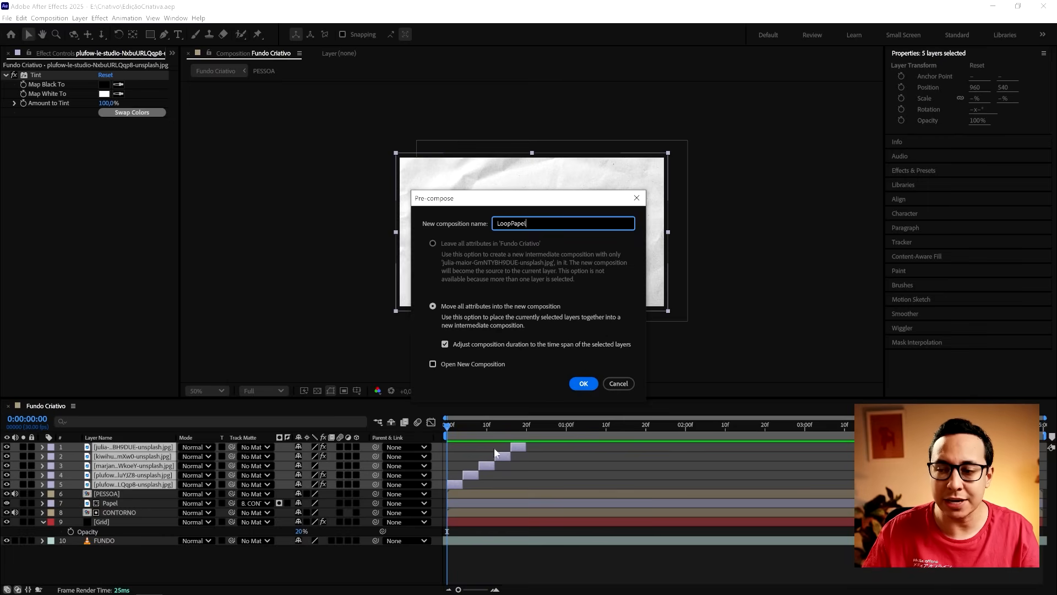
{"action": "left_click", "coordinate": [584, 384]}
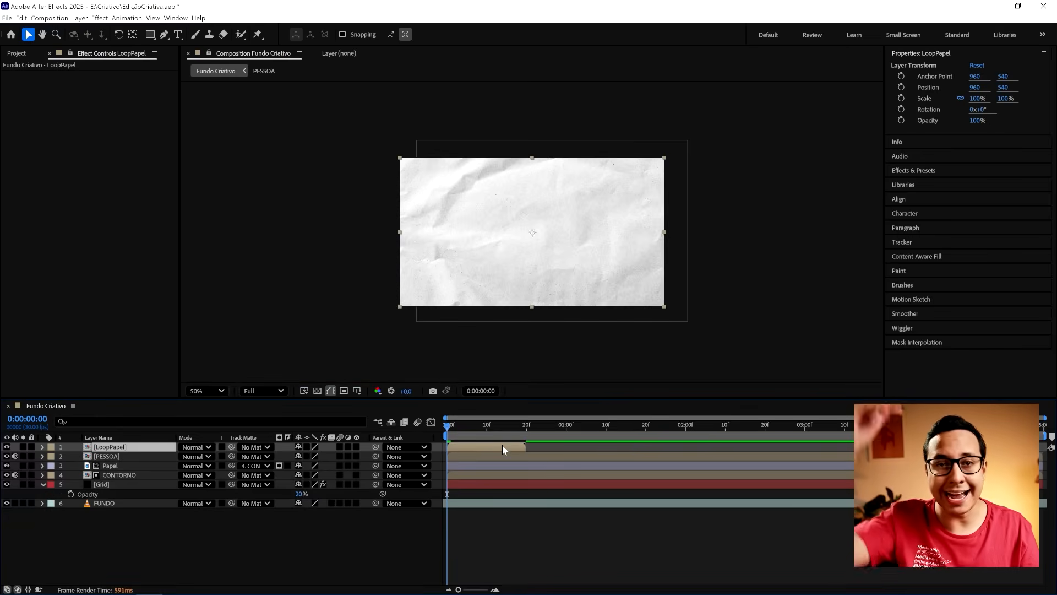
- Duplicate the LoopPapel layer until there are 14 copies, and deselect them
{"action": "key", "text": "ctrl+d"}
{"action": "key", "text": "ctrl+d"}
{"action": "key", "text": "ctrl+d"}
{"action": "key", "text": "ctrl+d"}
{"action": "key", "text": "ctrl+d"}
{"action": "key", "text": "ctrl+d"}
{"action": "key", "text": "ctrl+d"}
{"action": "key", "text": "ctrl+d"}
{"action": "key", "text": "ctrl+d"}
{"action": "key", "text": "ctrl+d"}
{"action": "key", "text": "ctrl+d"}
{"action": "key", "text": "ctrl+d"}
{"action": "key", "text": "ctrl+d"}
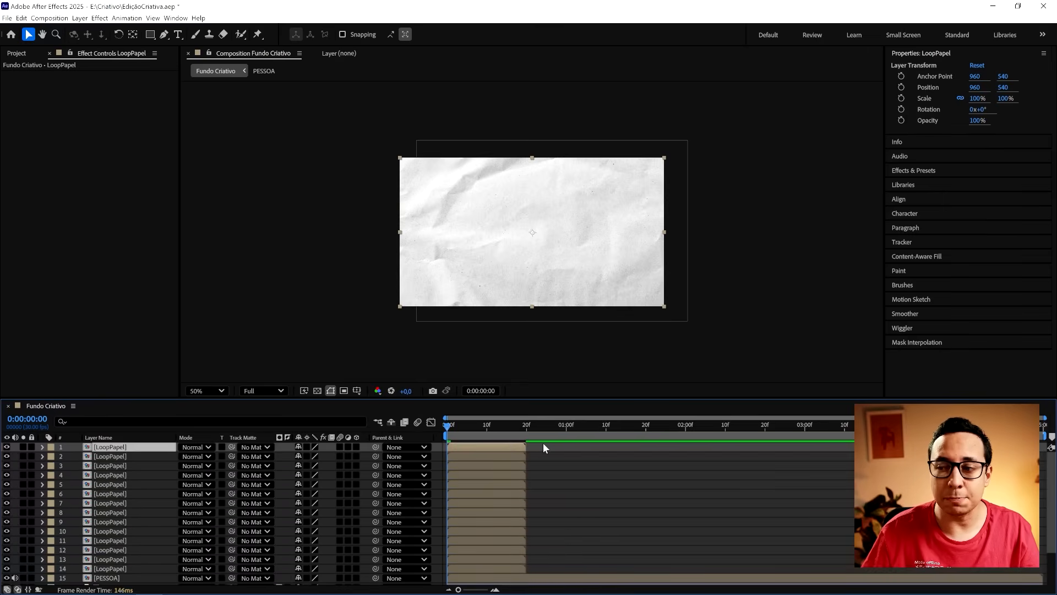
{"action": "left_click_drag", "start_coordinate": [543, 443], "coordinate": [1046, 462]}
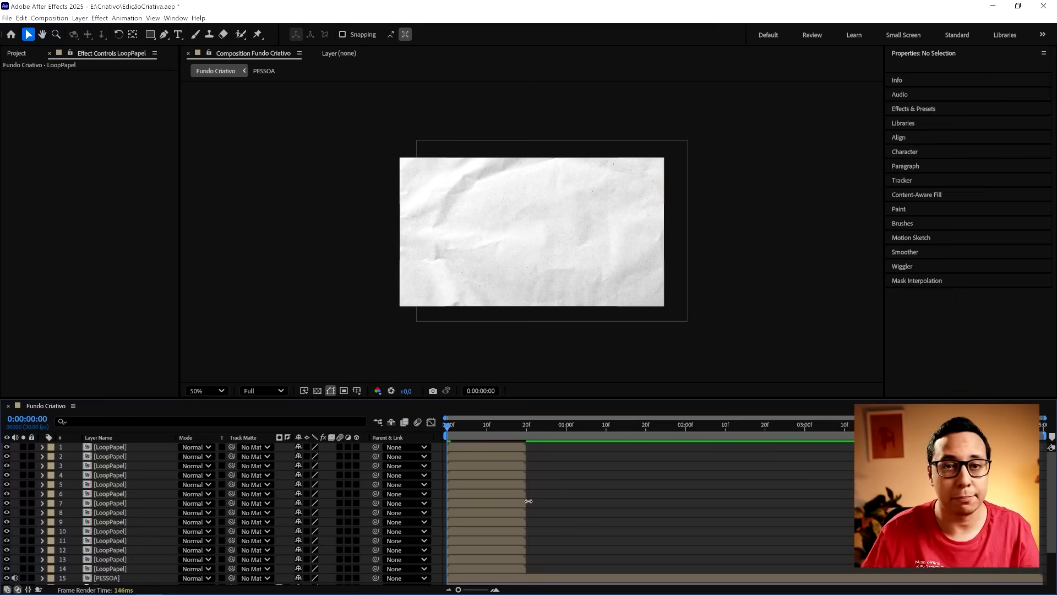
- Select all LoopPapel layers from 14 up to 1 and arrange them end to end with Sequence Layers, without overlap
{"action": "left_click", "coordinate": [503, 568]}
{"action": "left_click", "coordinate": [498, 449], "text": "shift"}
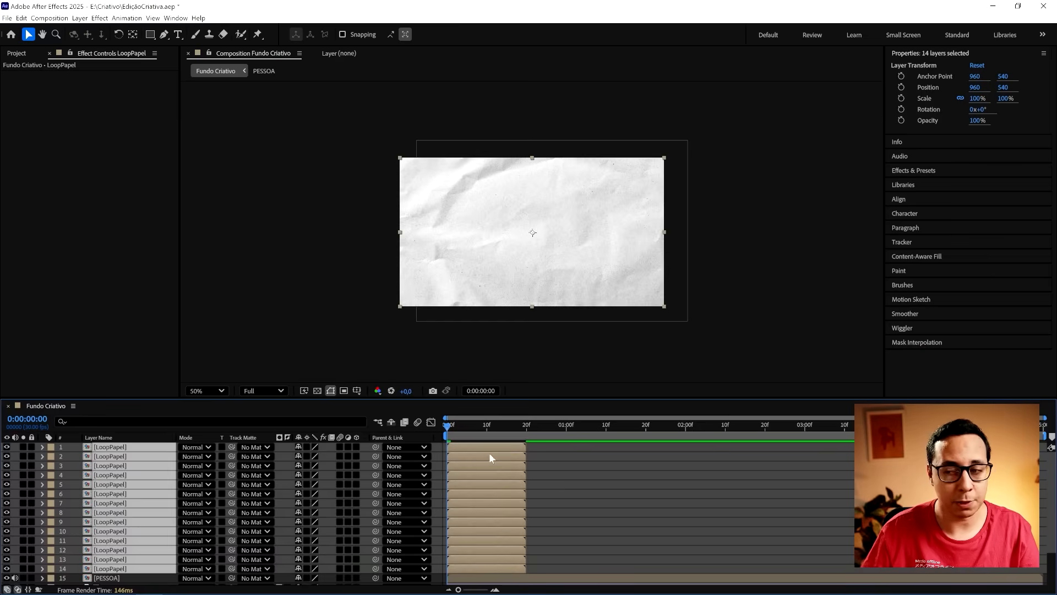
{"action": "left_click", "coordinate": [124, 20]}
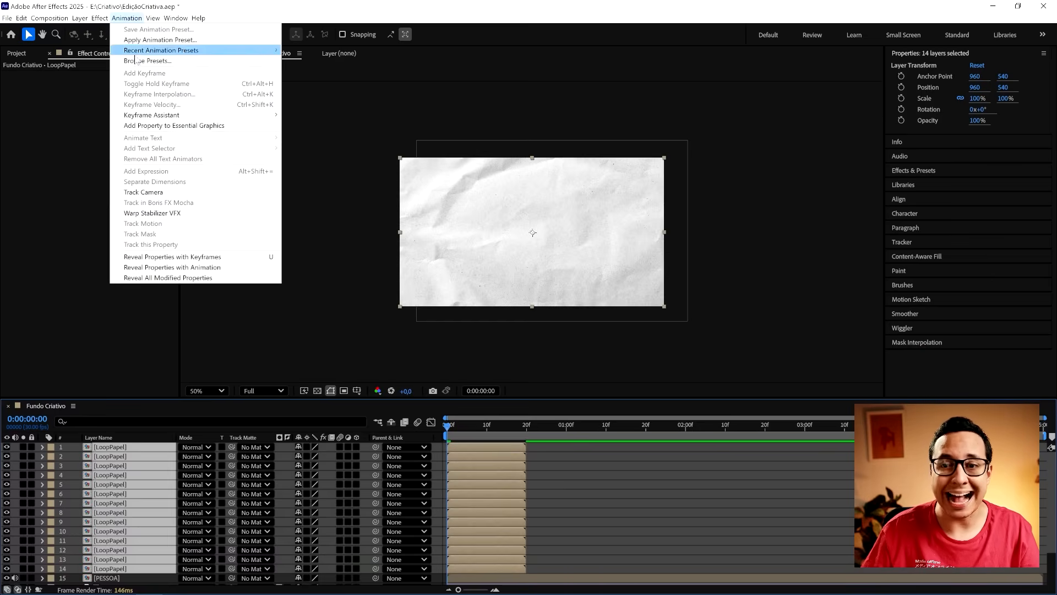
{"action": "mouse_move", "coordinate": [165, 114]}
{"action": "left_click", "coordinate": [338, 246]}
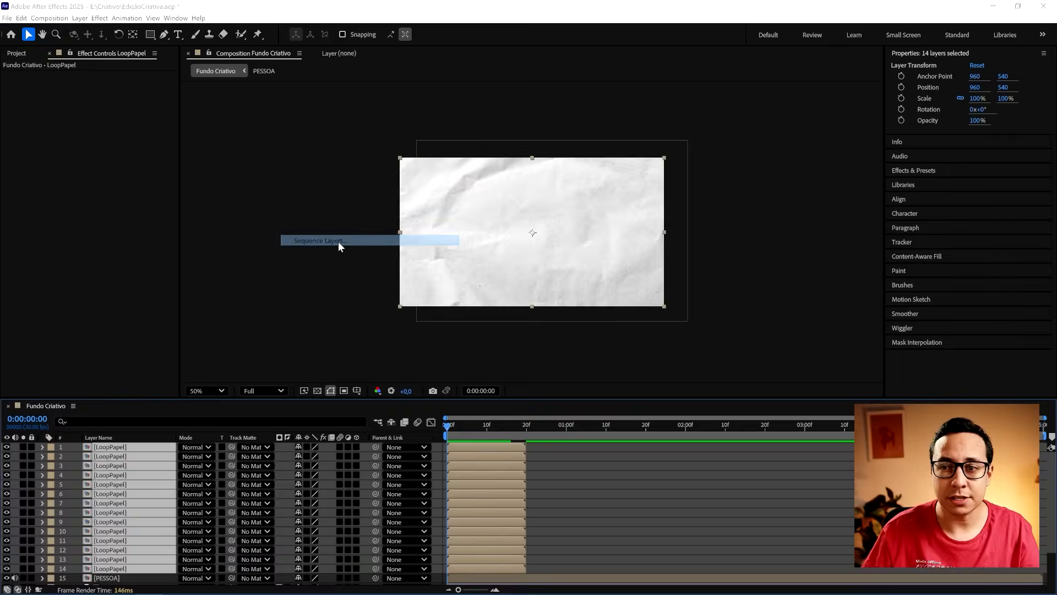
{"action": "left_click", "coordinate": [578, 335]}
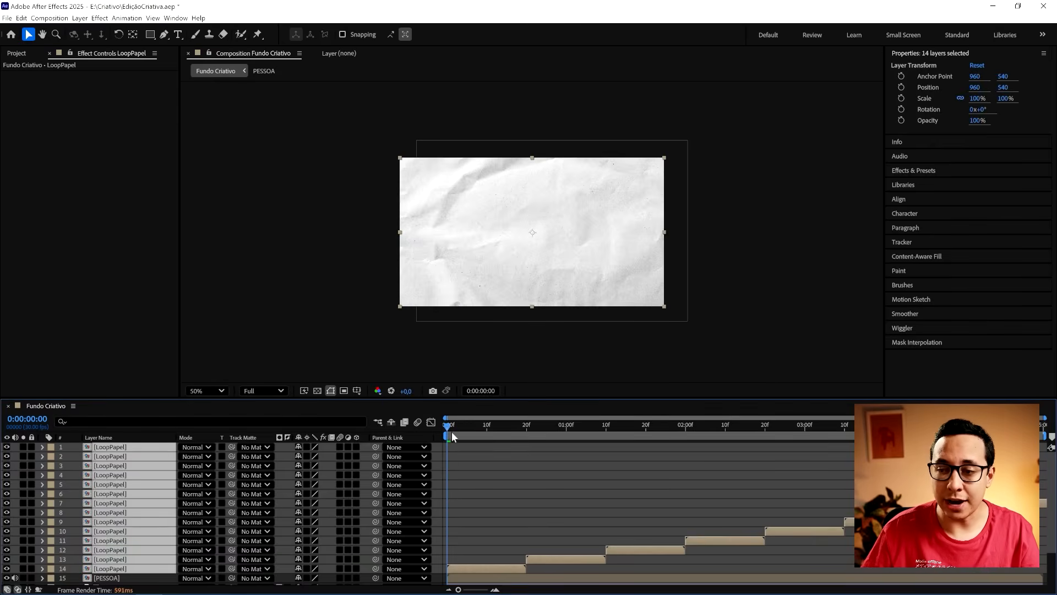
{"action": "mouse_move", "coordinate": [455, 435]}
{"action": "left_mouse_down"}
{"action": "mouse_move", "coordinate": [872, 424]}
{"action": "mouse_move", "coordinate": [444, 434]}
{"action": "left_mouse_up"}
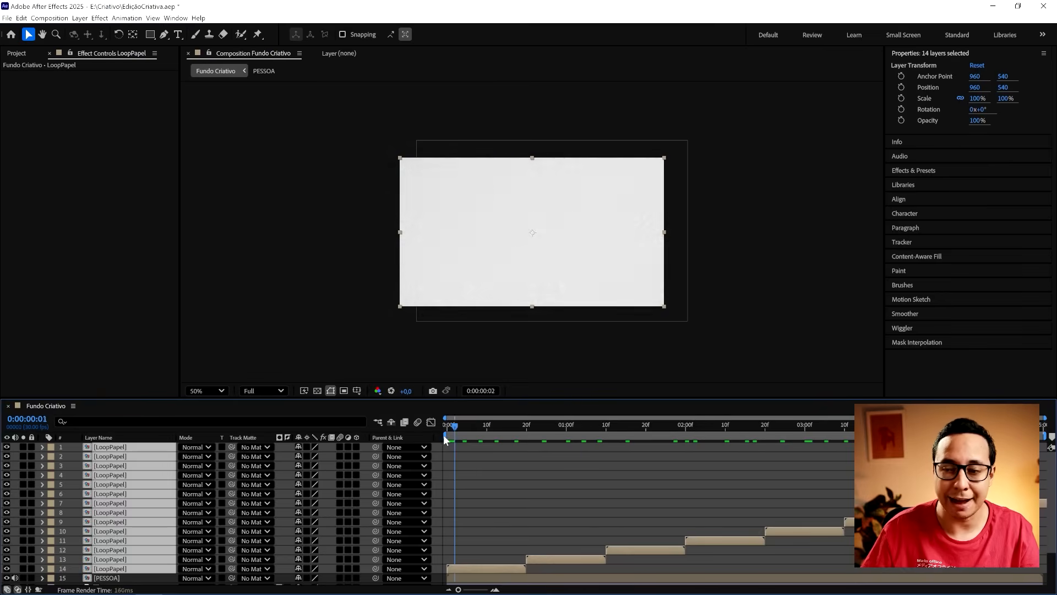
- Pre-compose the 14 sequenced LoopPapel layers as Textura de Papel with all attributes moved, and save the project
{"action": "right_click", "coordinate": [116, 506]}
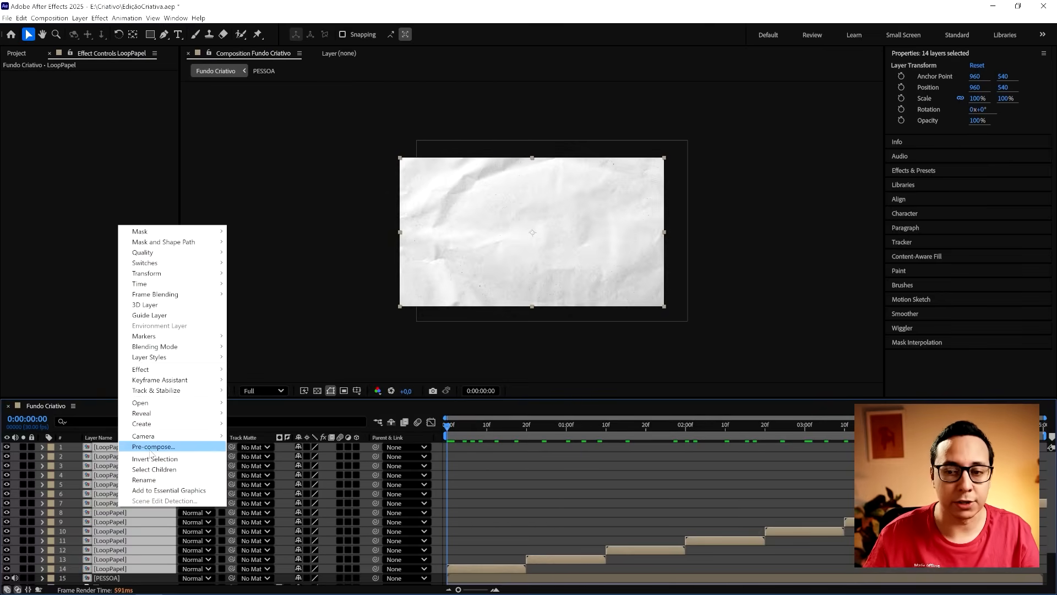
{"action": "left_click", "coordinate": [152, 446]}
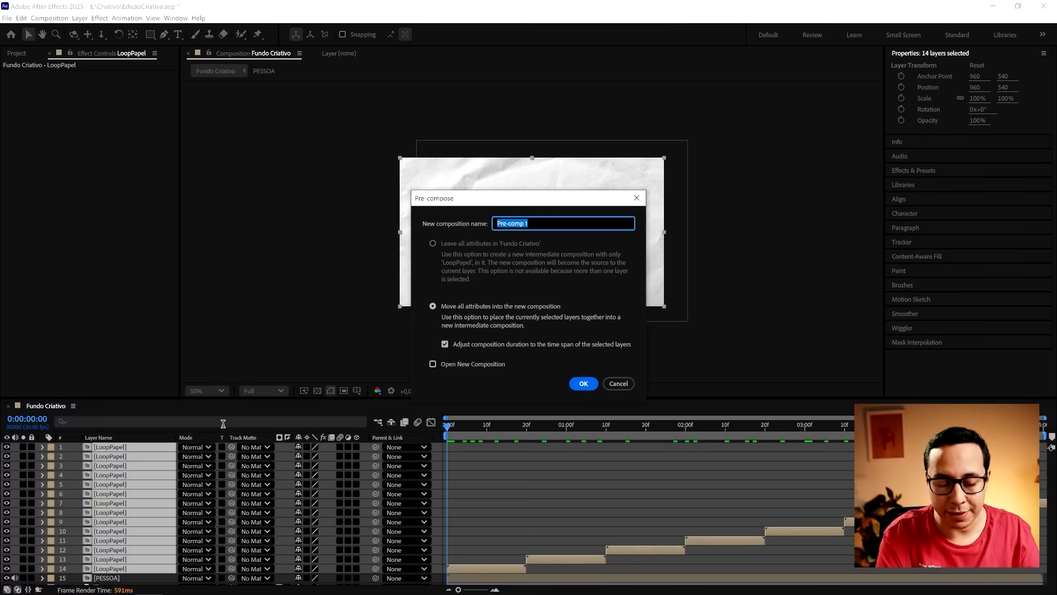
{"action": "type", "text": "Textura de Pap"}
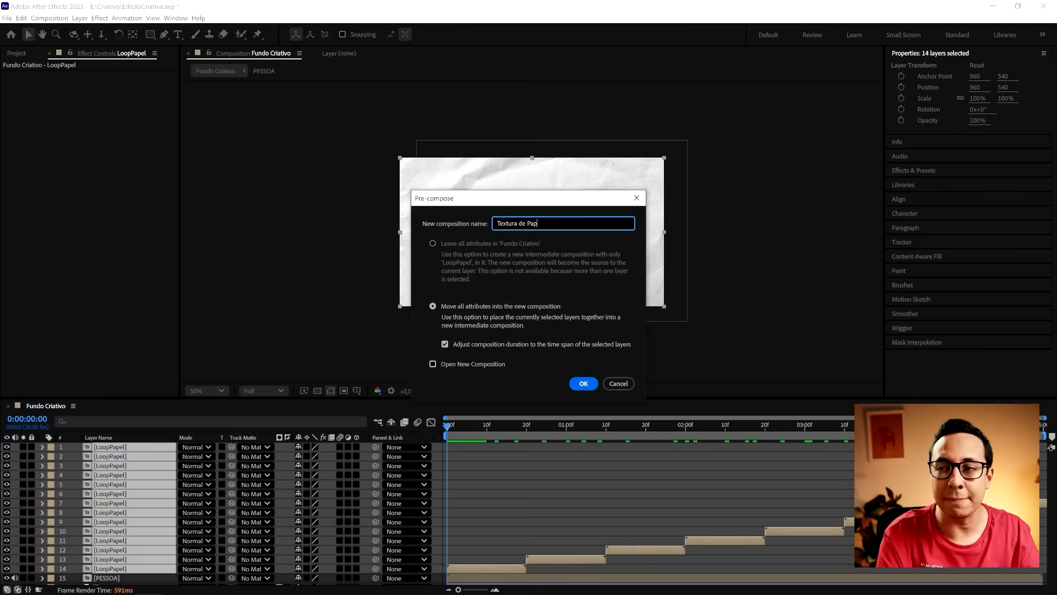
{"action": "type", "text": "el"}
{"action": "left_click", "coordinate": [584, 384]}
{"action": "key", "text": "ctrl+z"}
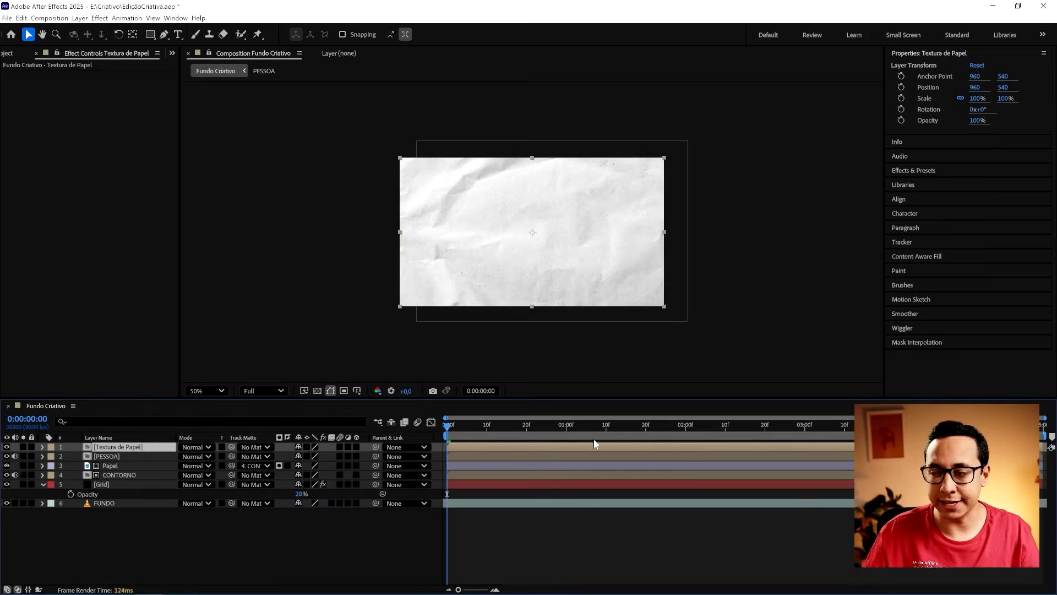
{"action": "left_click", "coordinate": [576, 529]}
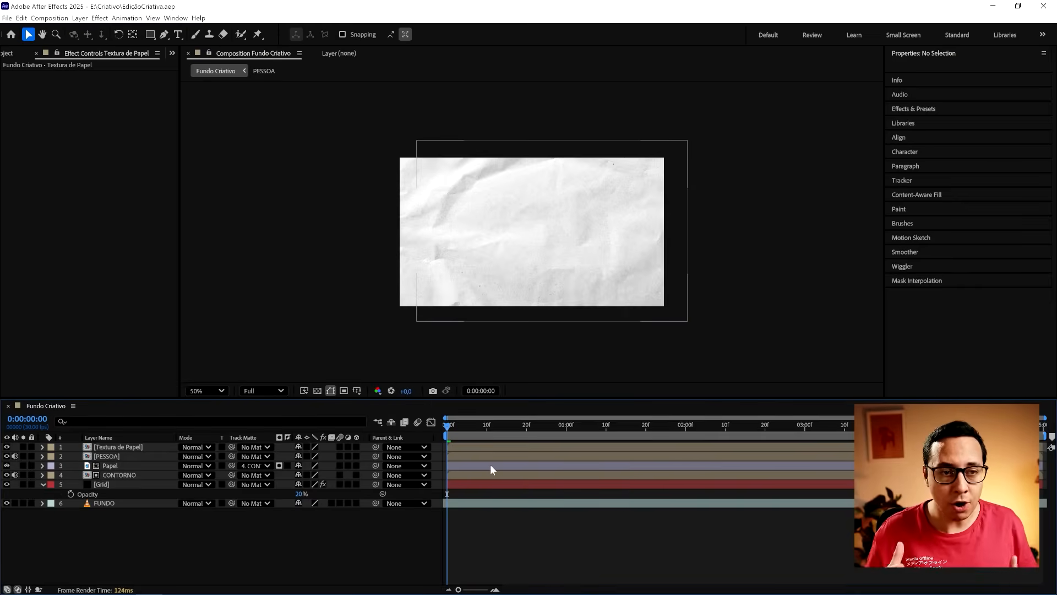
- Move the Textura de Papel layer below the Grid layer and directly above FUNDO
{"action": "left_click", "coordinate": [118, 446]}
{"action": "left_click_drag", "start_coordinate": [123, 447], "coordinate": [142, 498]}
{"action": "left_click", "coordinate": [177, 553]}
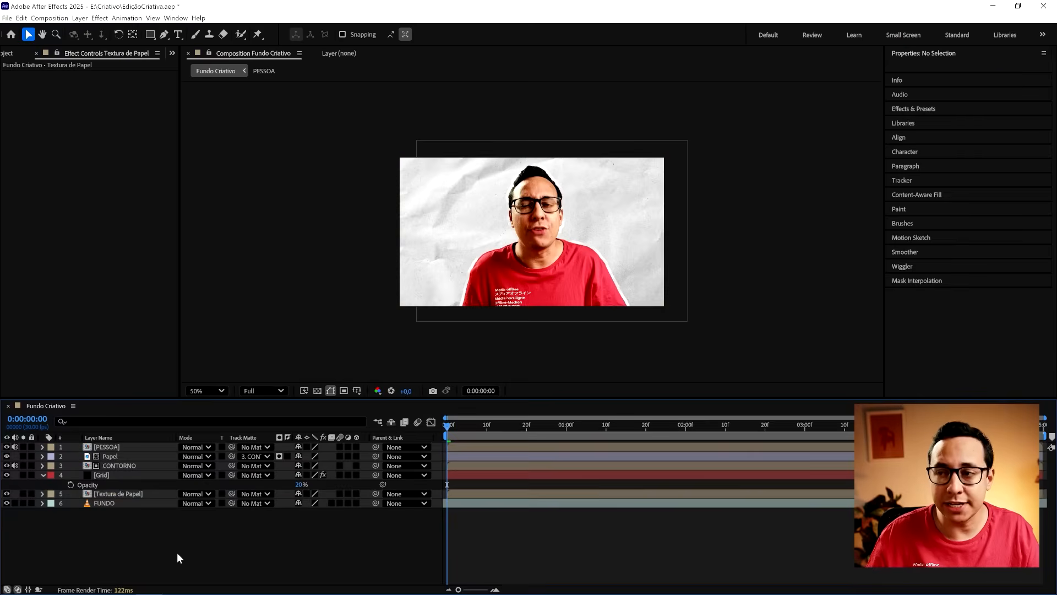
- Set the blending mode of the Textura de Papel layer to Overlay
{"action": "left_click", "coordinate": [137, 493]}
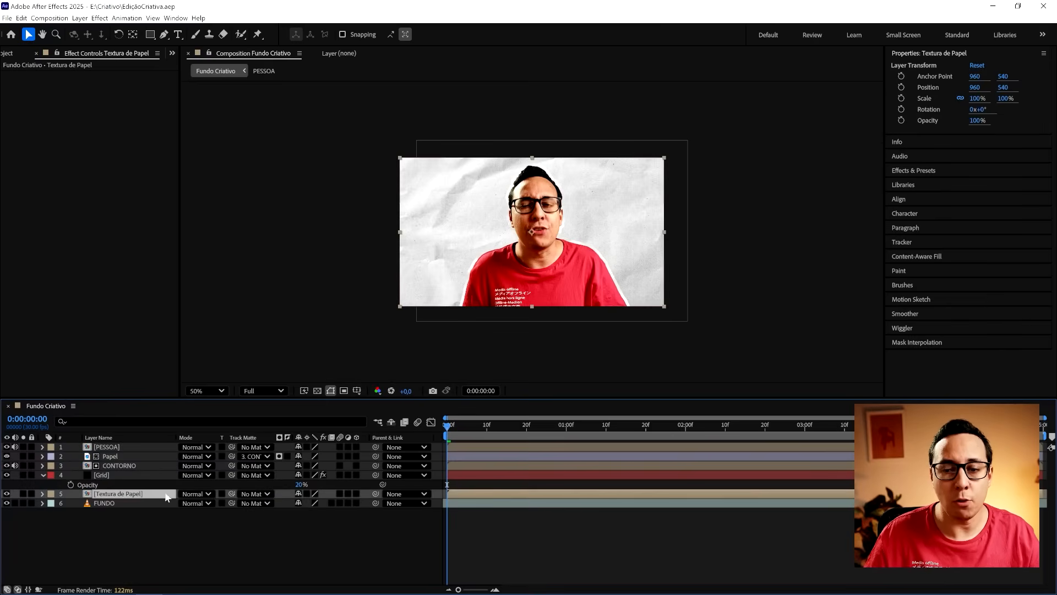
{"action": "left_click", "coordinate": [196, 494]}
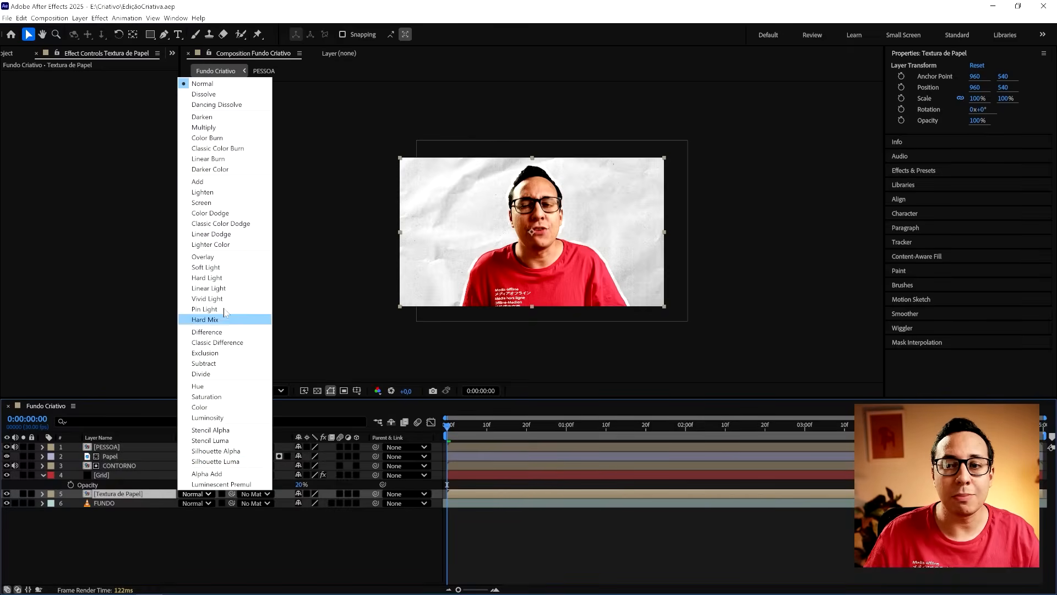
{"action": "left_click", "coordinate": [222, 256]}
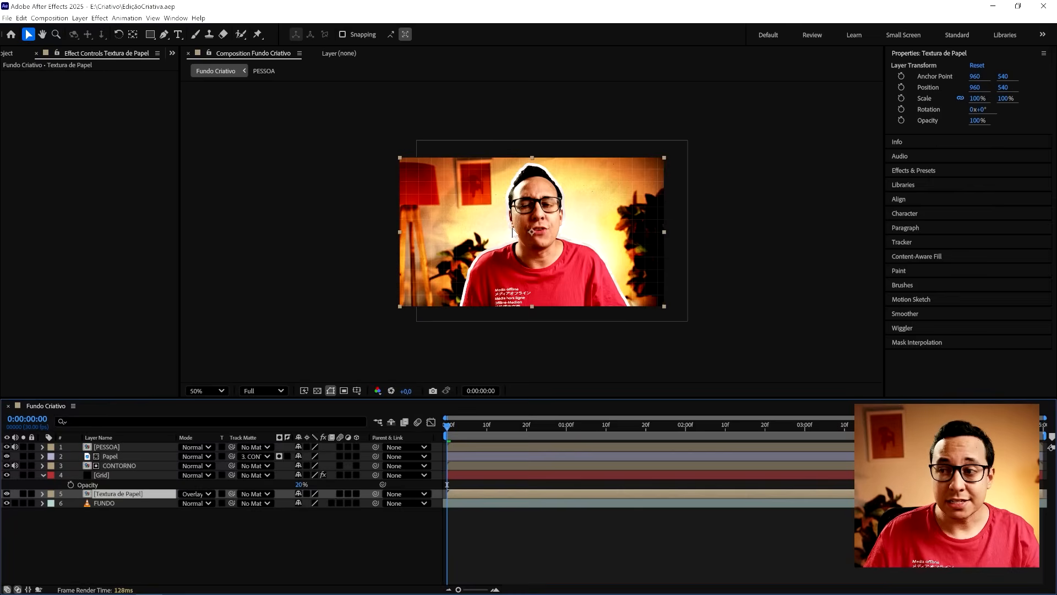
- Lower the Textura de Papel layer's opacity to 29%, toggling its visibility to compare the background with and without the texture
{"action": "key", "text": "slash"}
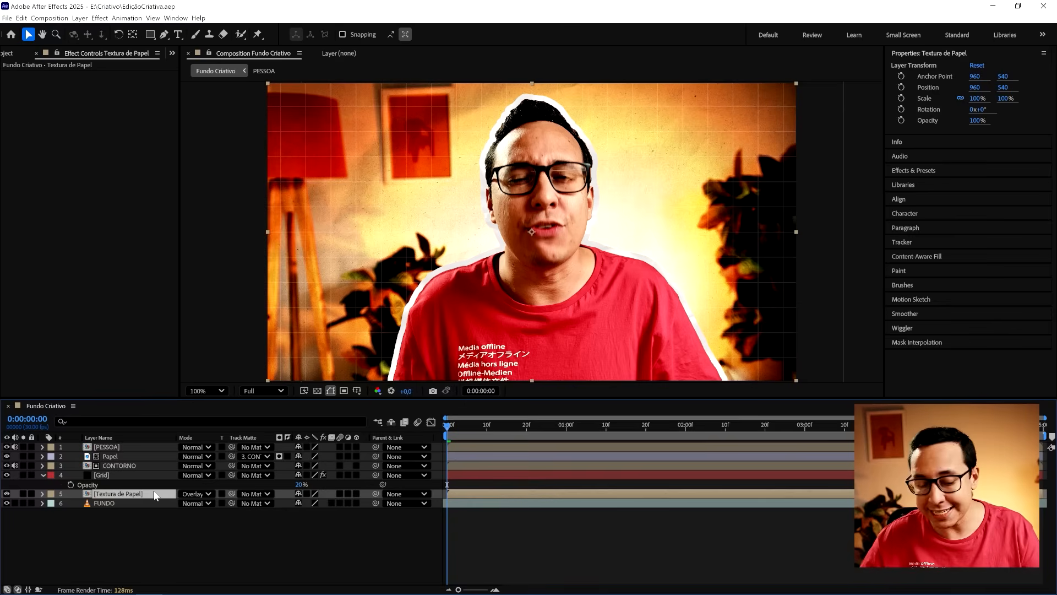
{"action": "key", "text": "t"}
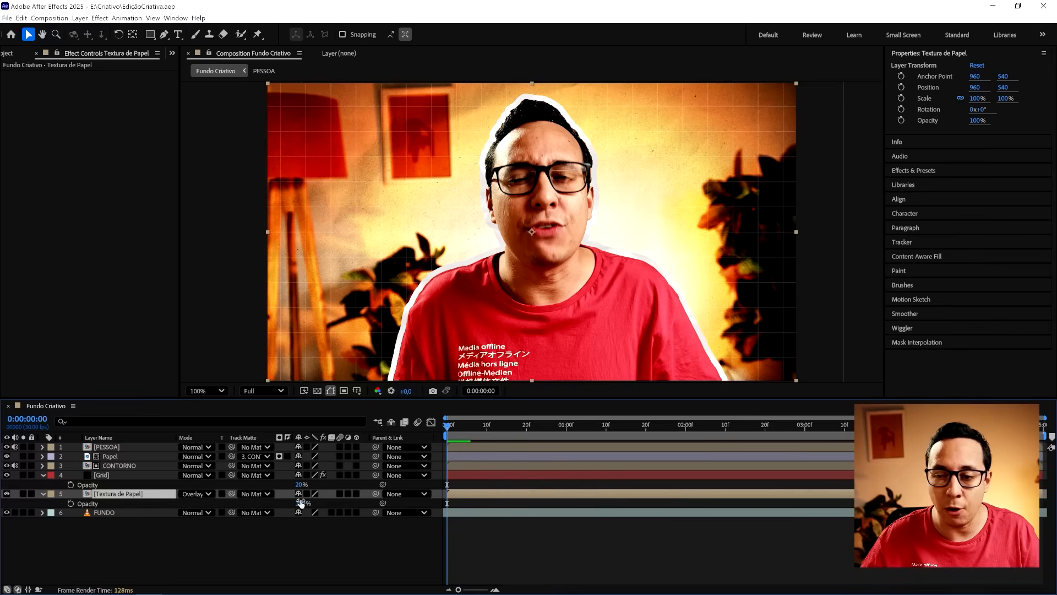
{"action": "left_click_drag", "start_coordinate": [300, 503], "coordinate": [265, 502]}
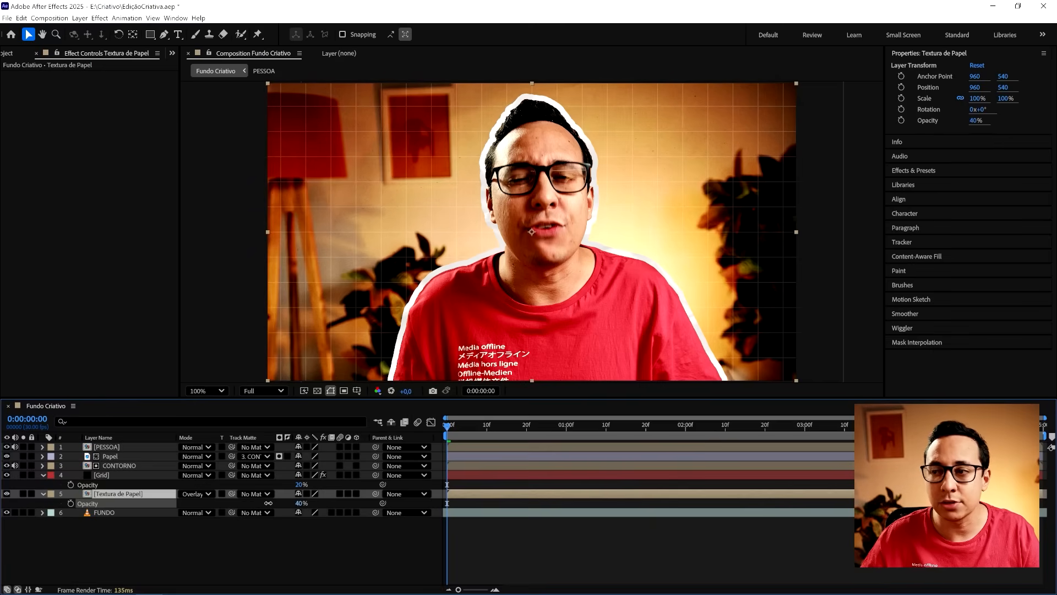
{"action": "left_click", "coordinate": [7, 493]}
{"action": "left_click", "coordinate": [7, 494]}
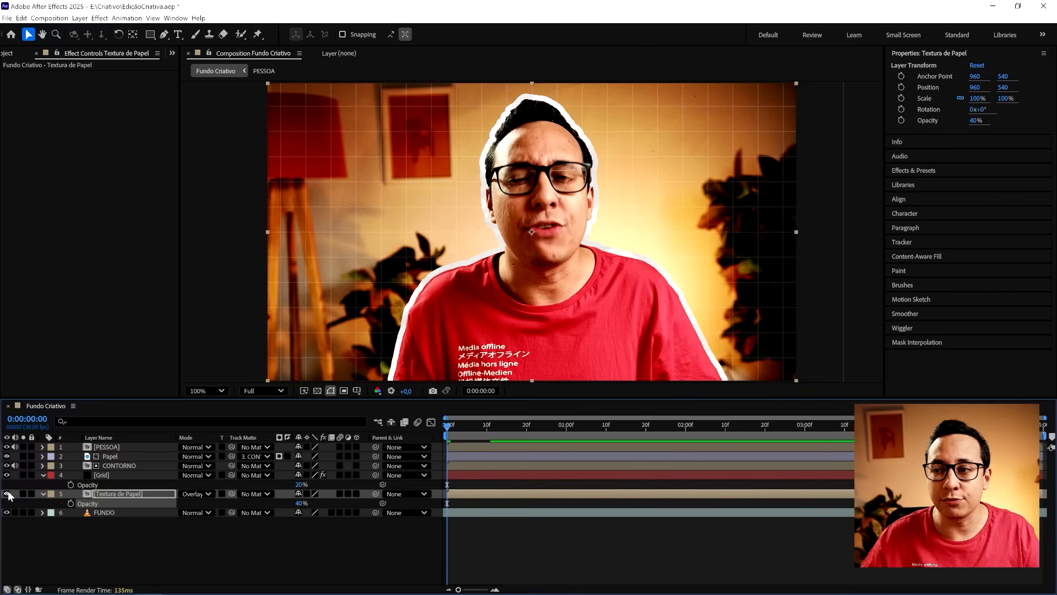
{"action": "left_click", "coordinate": [7, 494]}
{"action": "left_click", "coordinate": [7, 494]}
{"action": "left_click_drag", "start_coordinate": [300, 503], "coordinate": [290, 503]}
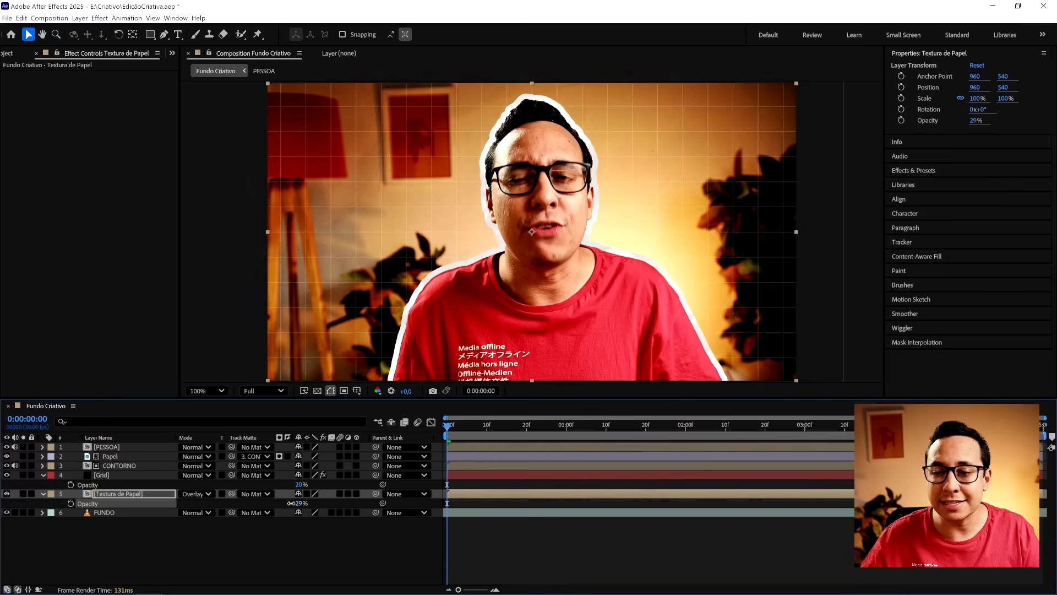
{"action": "left_click", "coordinate": [7, 494]}
{"action": "left_click", "coordinate": [7, 494]}
- Preview the blended paper texture from the start of the composition
{"action": "left_click", "coordinate": [479, 433]}
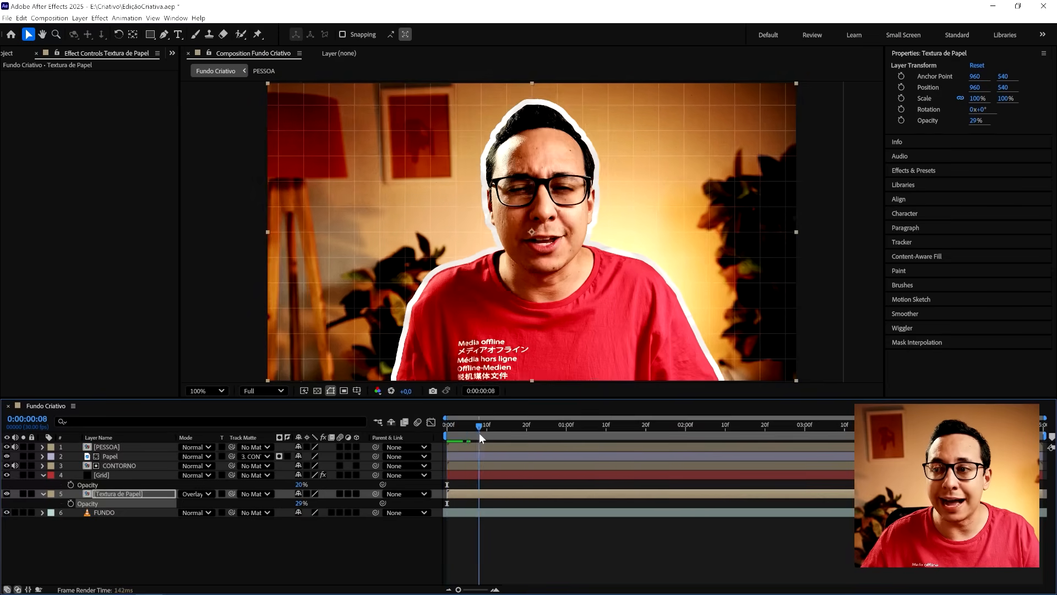
{"action": "left_click_drag", "start_coordinate": [479, 433], "coordinate": [448, 435]}
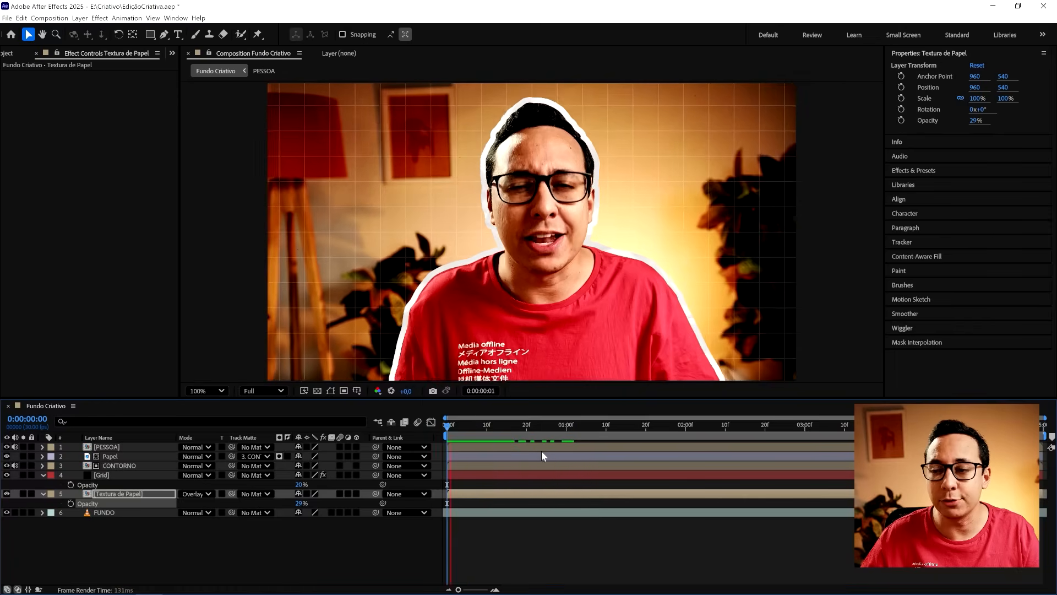
{"action": "left_click_drag", "start_coordinate": [490, 425], "coordinate": [449, 424]}
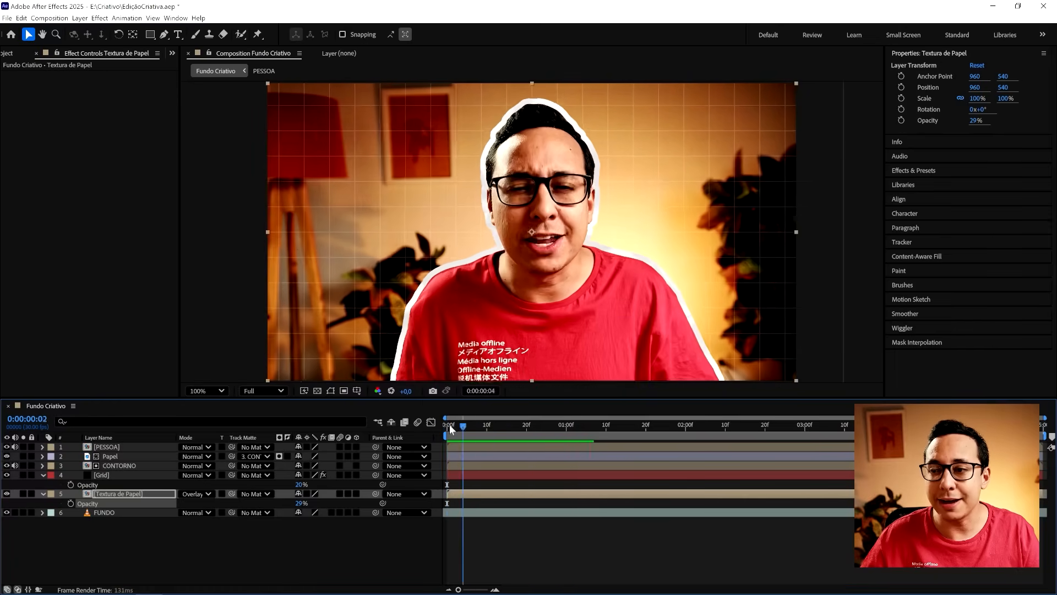
- Raise the Textura de Papel layer's opacity to 71% and save the project
{"action": "left_click_drag", "start_coordinate": [301, 502], "coordinate": [319, 502]}
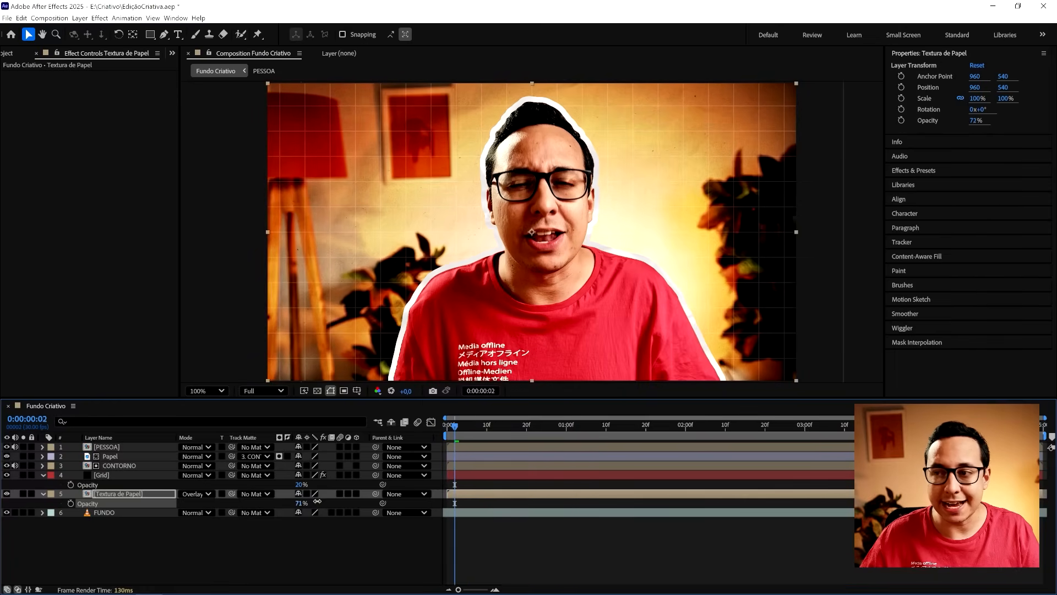
{"action": "key", "text": "ctrl+s"}
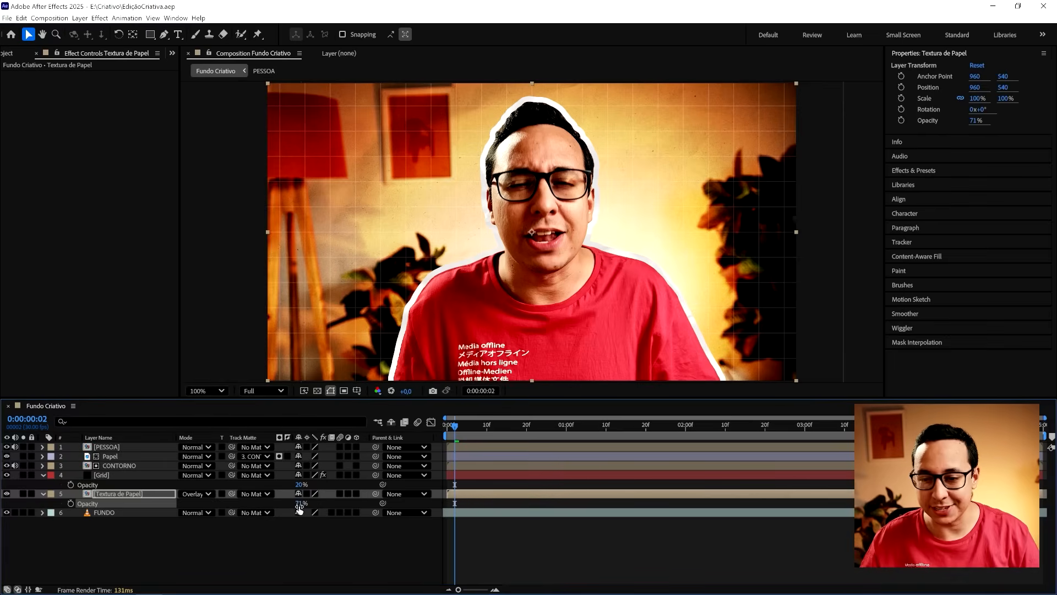
- In the LoopPapel composition nested in Textura de Papel, change the first paper image's Tint to map white to a light gray
{"action": "double_click", "coordinate": [127, 494]}
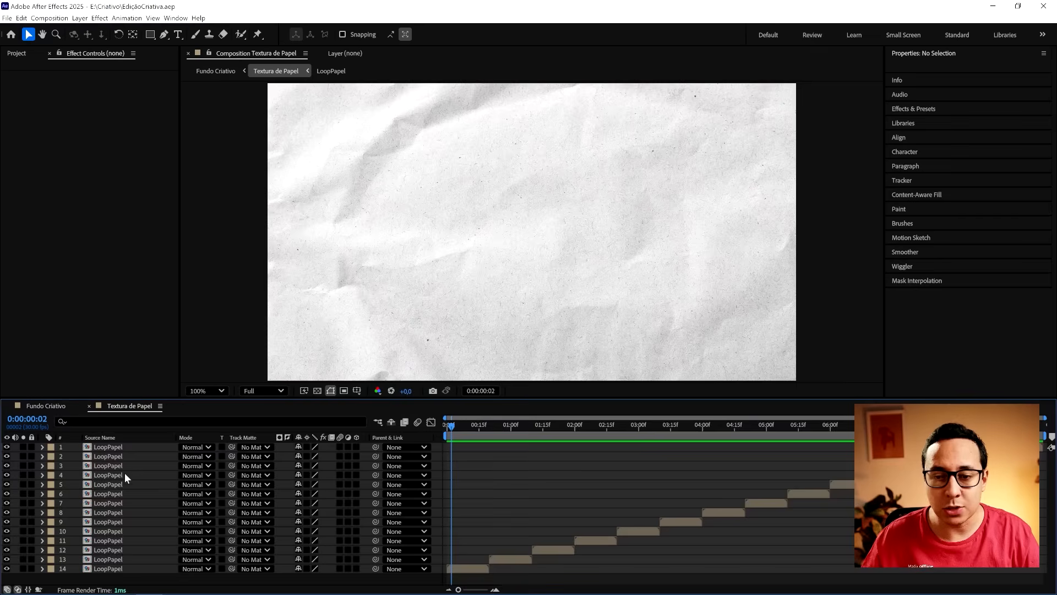
{"action": "double_click", "coordinate": [116, 445]}
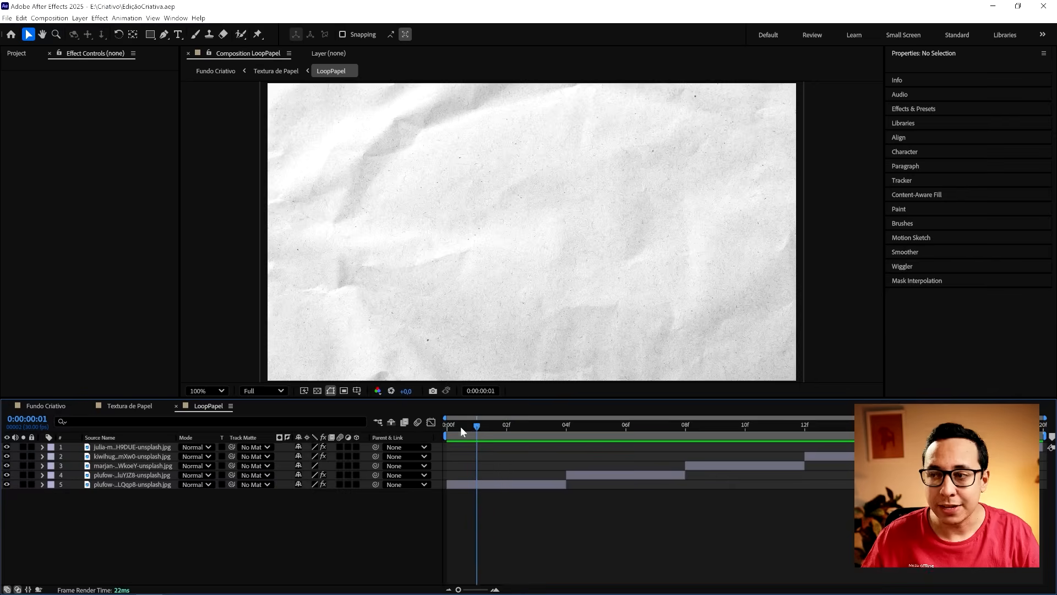
{"action": "left_click", "coordinate": [460, 426]}
{"action": "left_click", "coordinate": [484, 486]}
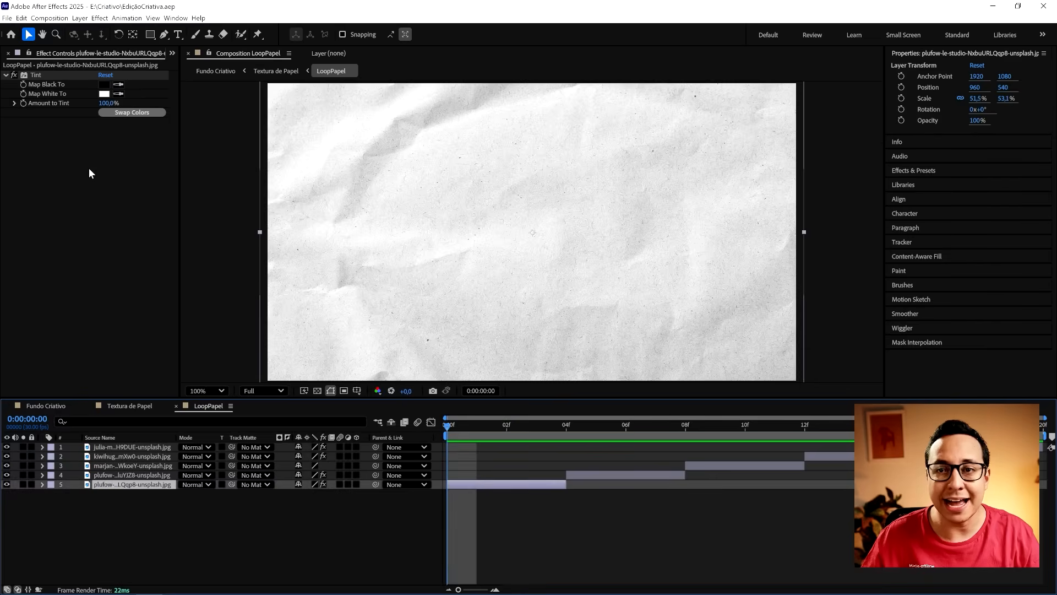
{"action": "left_click", "coordinate": [103, 95]}
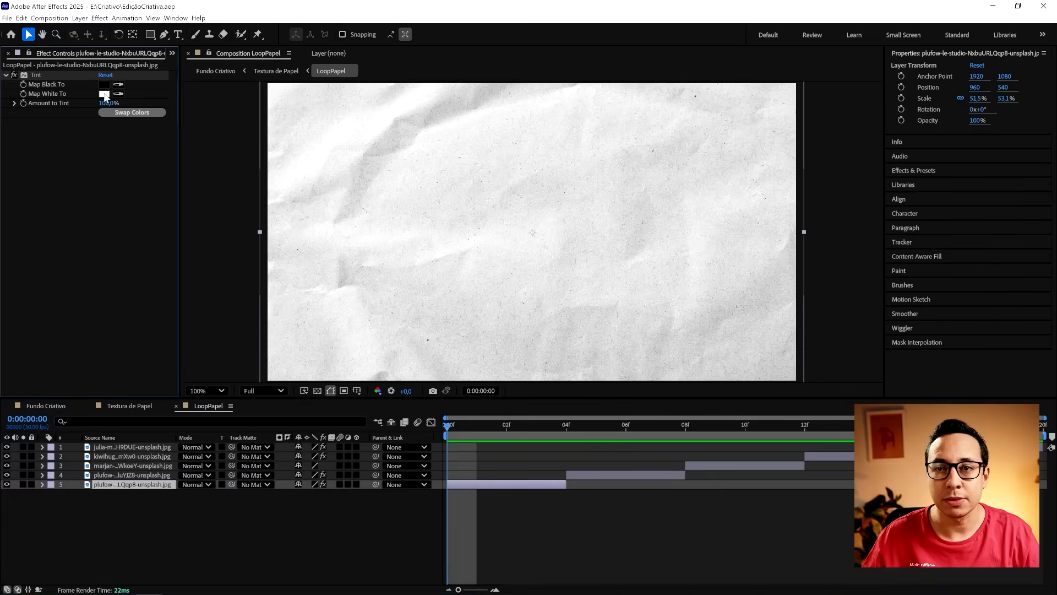
{"action": "mouse_move", "coordinate": [418, 259]}
{"action": "left_mouse_down"}
{"action": "mouse_move", "coordinate": [384, 258]}
{"action": "mouse_move", "coordinate": [366, 280]}
{"action": "left_mouse_up"}
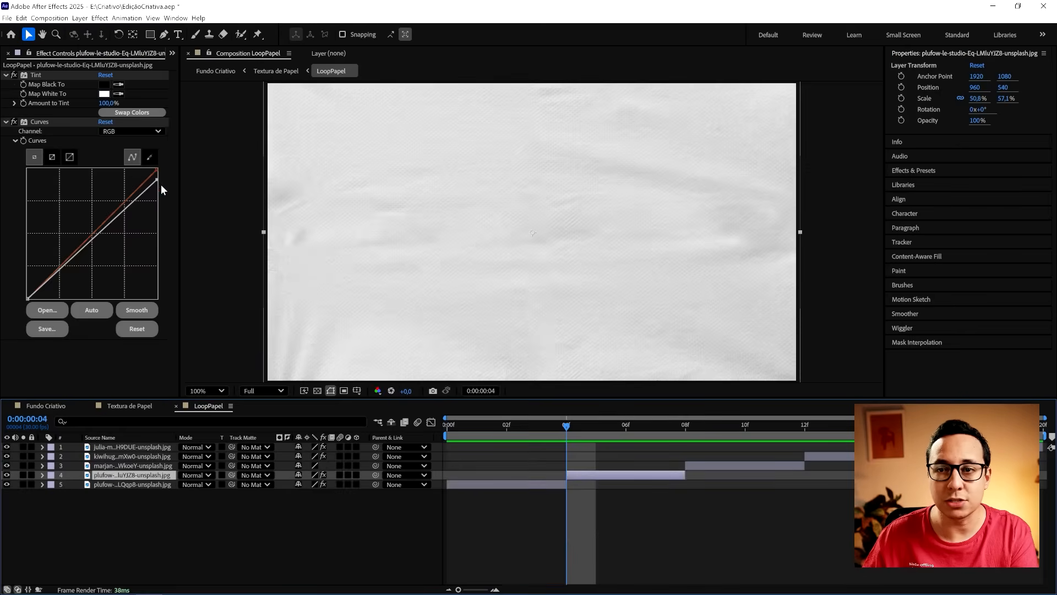
- Darken the remaining paper images in LoopPapel and return to Fundo Criativo, closing the nested composition timelines
{"action": "left_click", "coordinate": [686, 432]}
{"action": "left_click", "coordinate": [706, 465]}
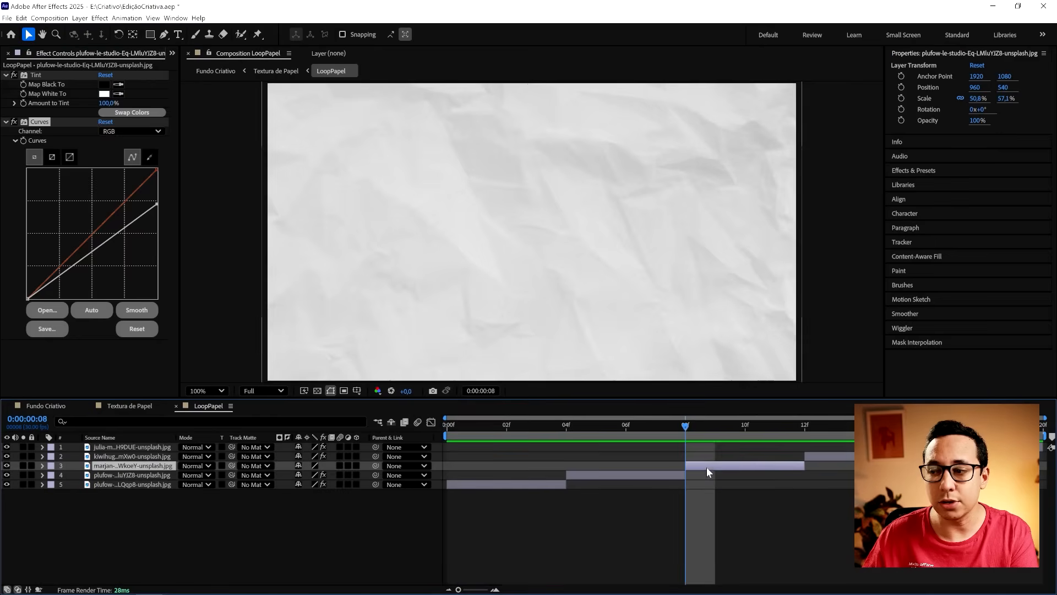
{"action": "left_click", "coordinate": [113, 407]}
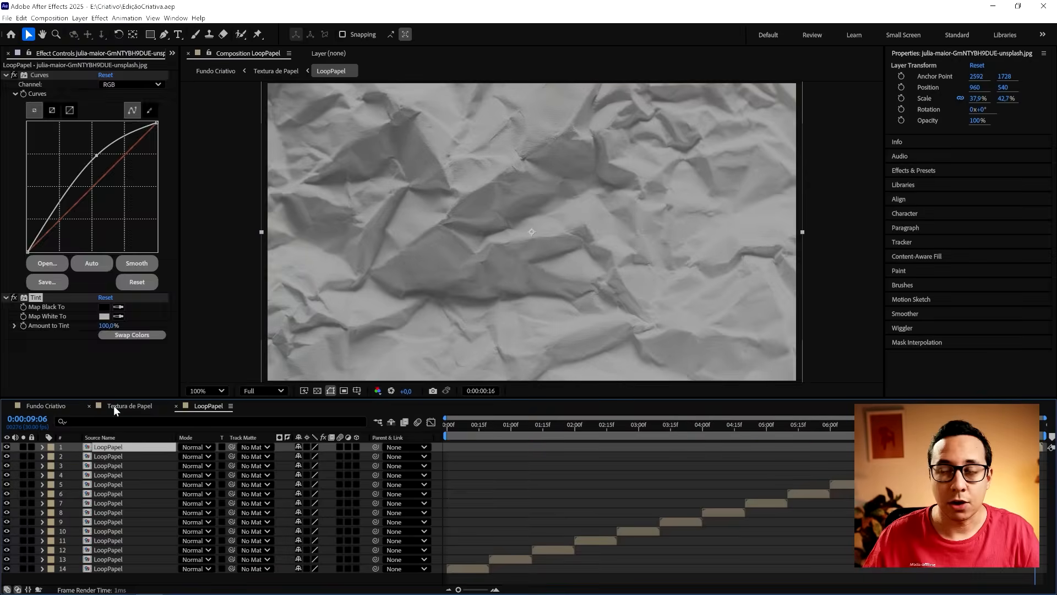
{"action": "left_click", "coordinate": [89, 407]}
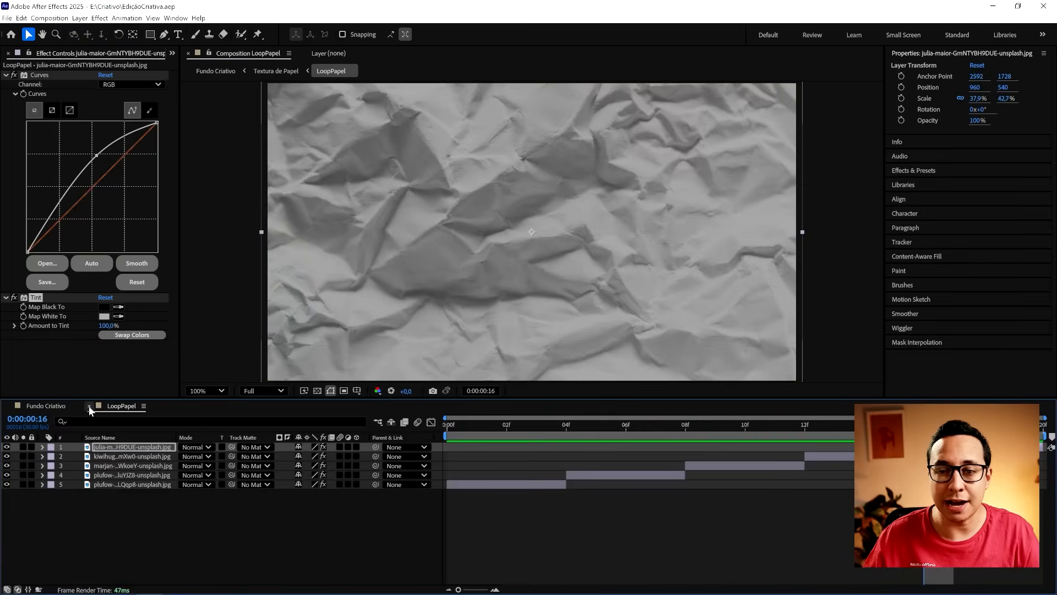
{"action": "left_click", "coordinate": [89, 406]}
- Raise the Textura de Papel layer's opacity to 100% and toggle its visibility to compare the background with and without the texture
{"action": "left_click", "coordinate": [466, 426]}
{"action": "left_click_drag", "start_coordinate": [461, 425], "coordinate": [434, 424]}
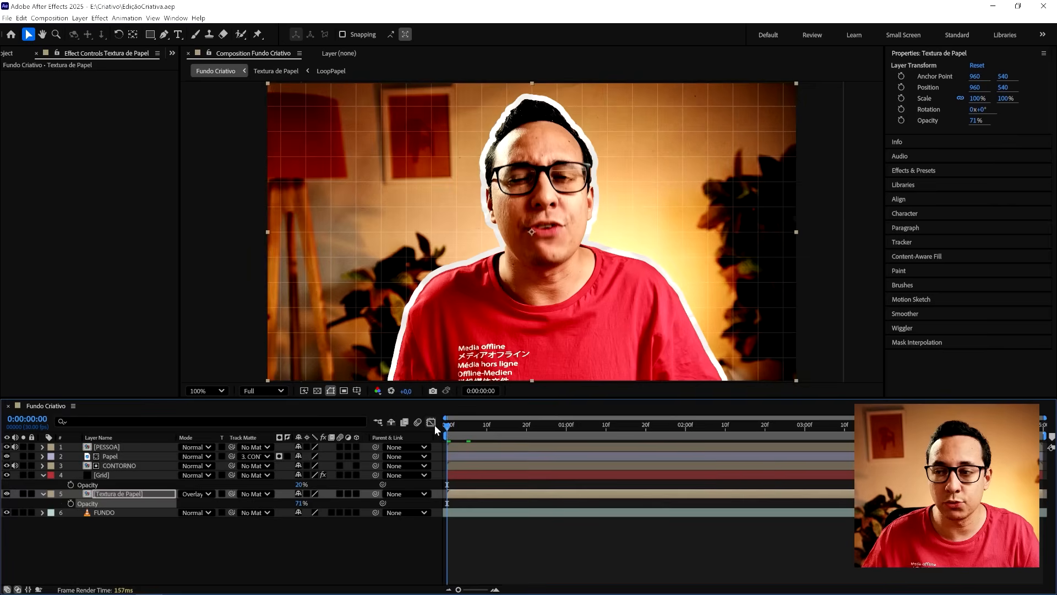
{"action": "left_click_drag", "start_coordinate": [298, 504], "coordinate": [480, 506]}
{"action": "left_click_drag", "start_coordinate": [465, 427], "coordinate": [440, 438]}
{"action": "left_click", "coordinate": [7, 494]}
{"action": "left_click", "coordinate": [7, 494]}
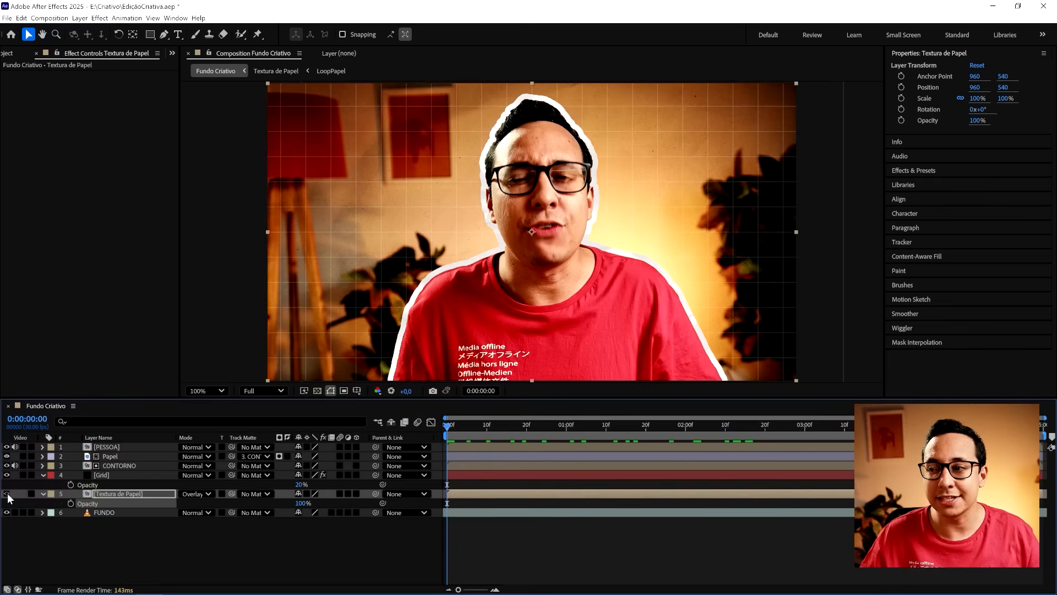
{"action": "left_click", "coordinate": [7, 494]}
{"action": "left_click", "coordinate": [8, 493]}
{"action": "left_click", "coordinate": [7, 494]}
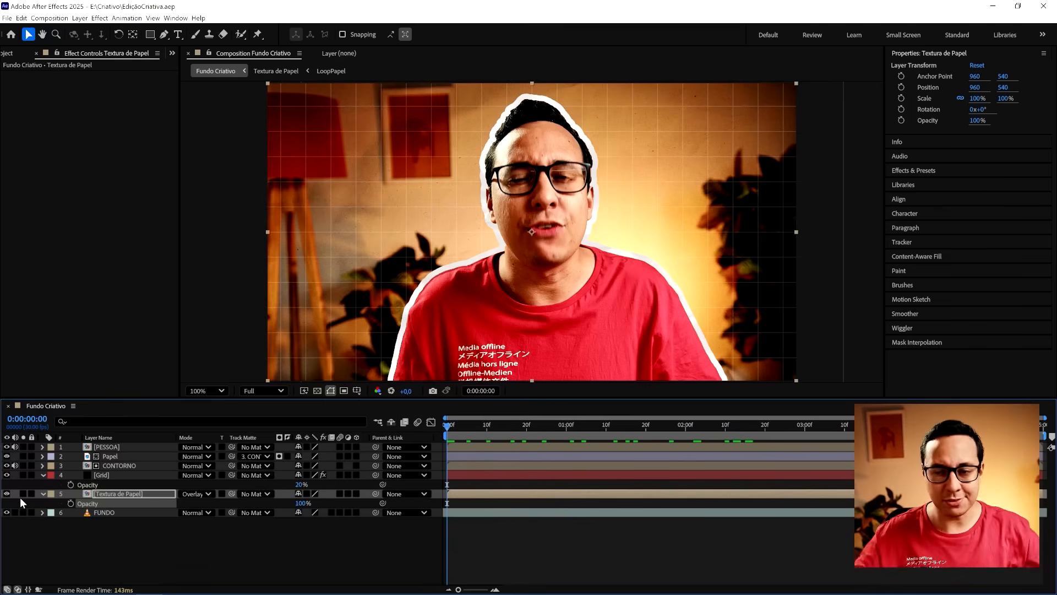
{"action": "left_click", "coordinate": [225, 541]}
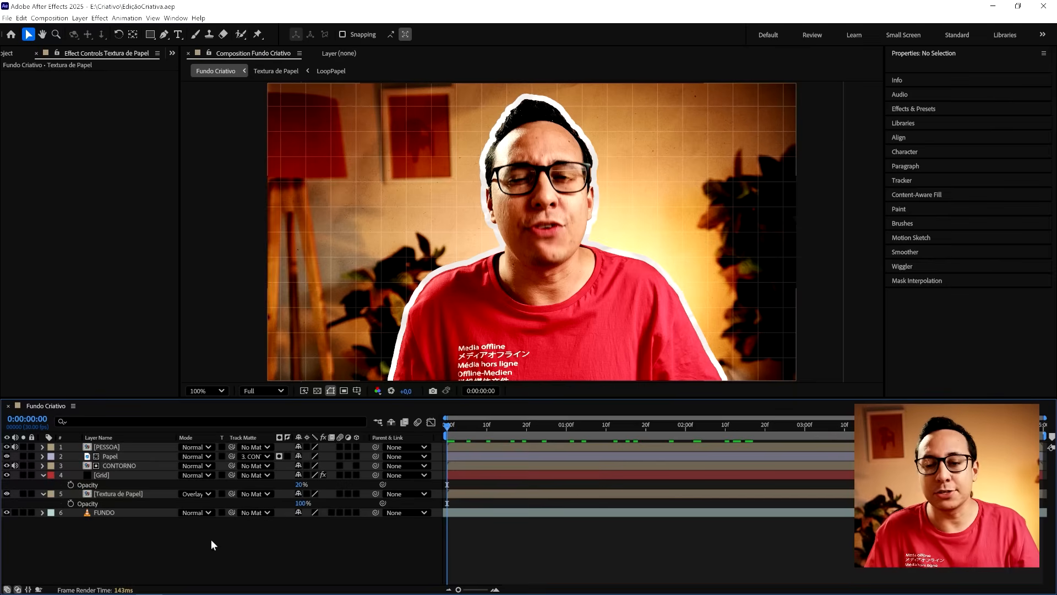
- Apply the Displacement Map effect to the FUNDO layer with Textura de Papel as its displacement map layer
{"action": "left_click", "coordinate": [103, 513]}
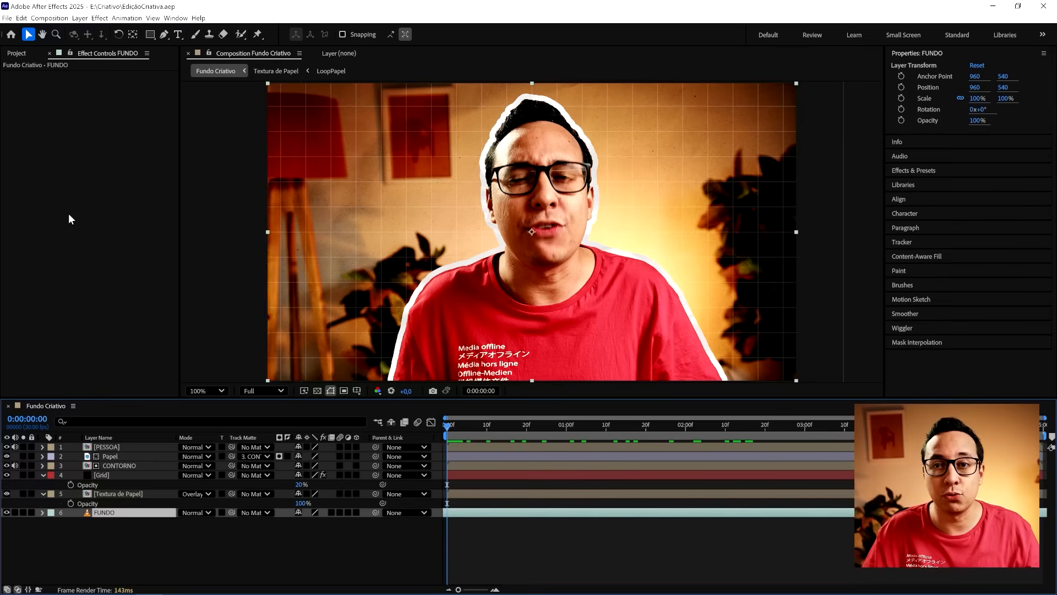
{"action": "right_click", "coordinate": [66, 153]}
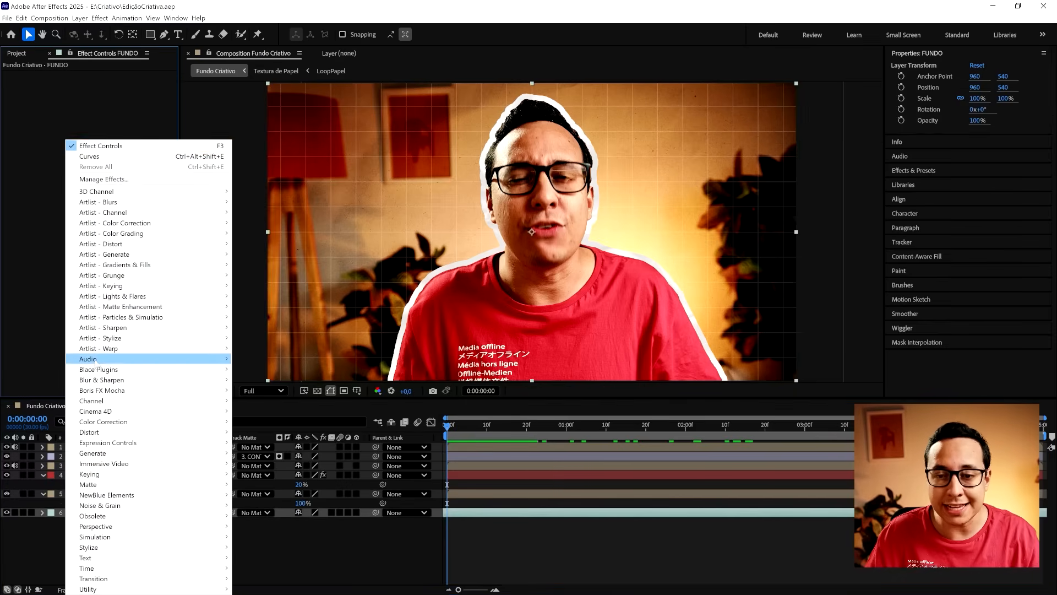
{"action": "mouse_move", "coordinate": [113, 432]}
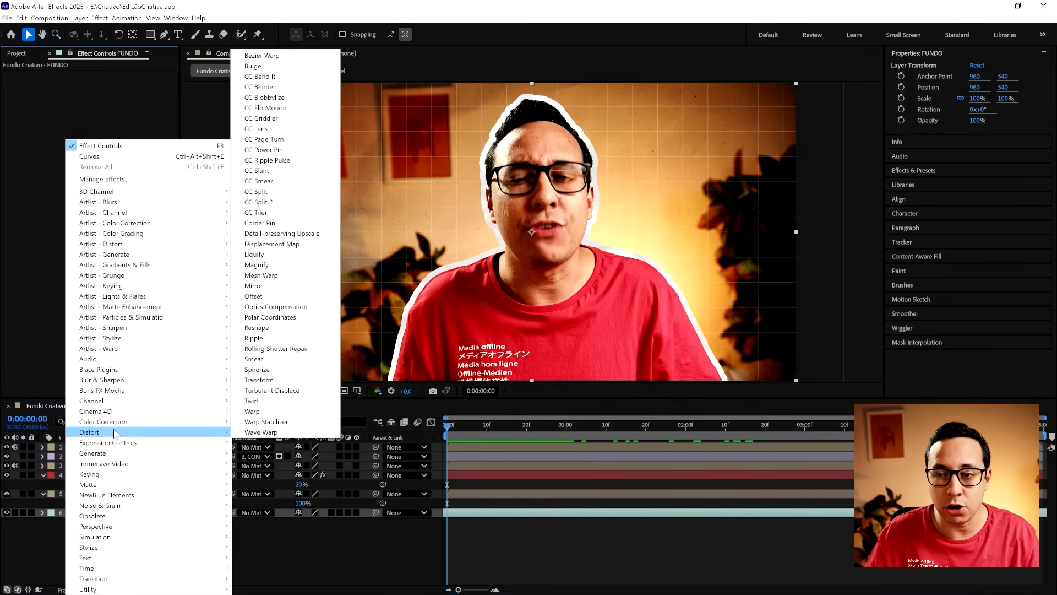
{"action": "left_click", "coordinate": [287, 245]}
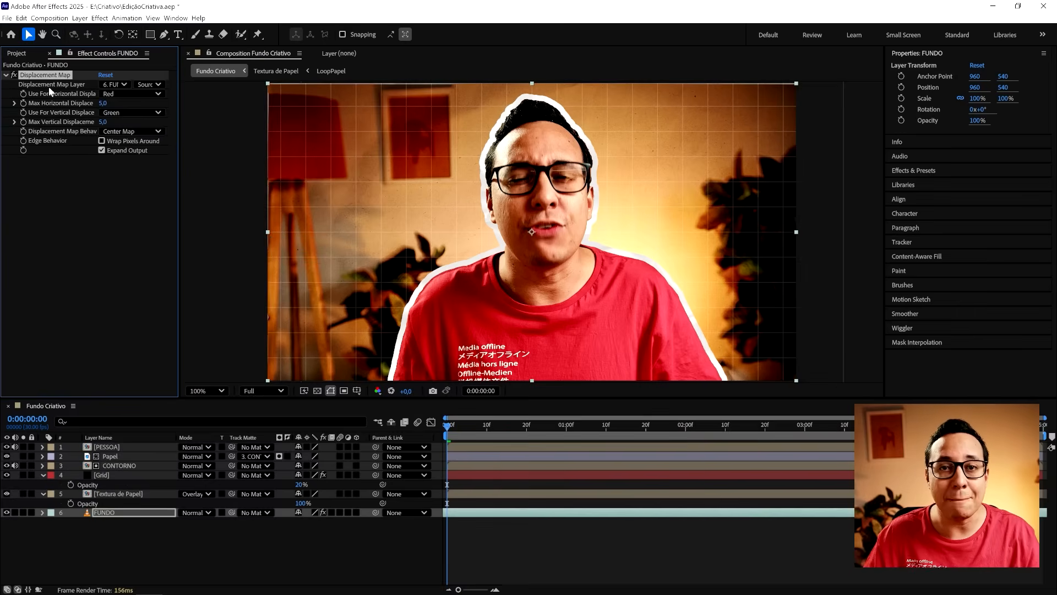
{"action": "left_click", "coordinate": [116, 84]}
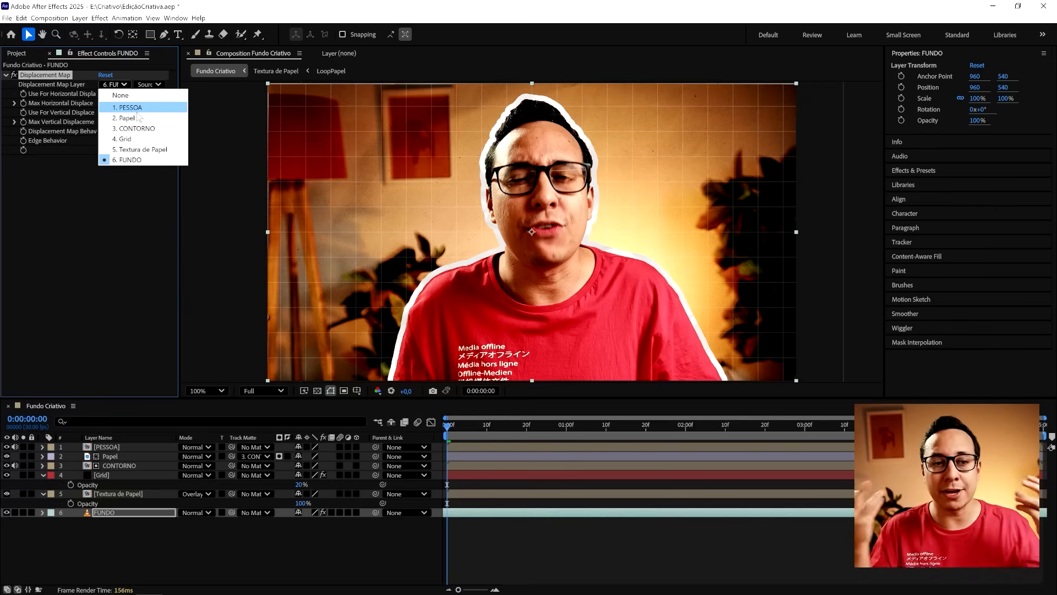
{"action": "left_click", "coordinate": [158, 150]}
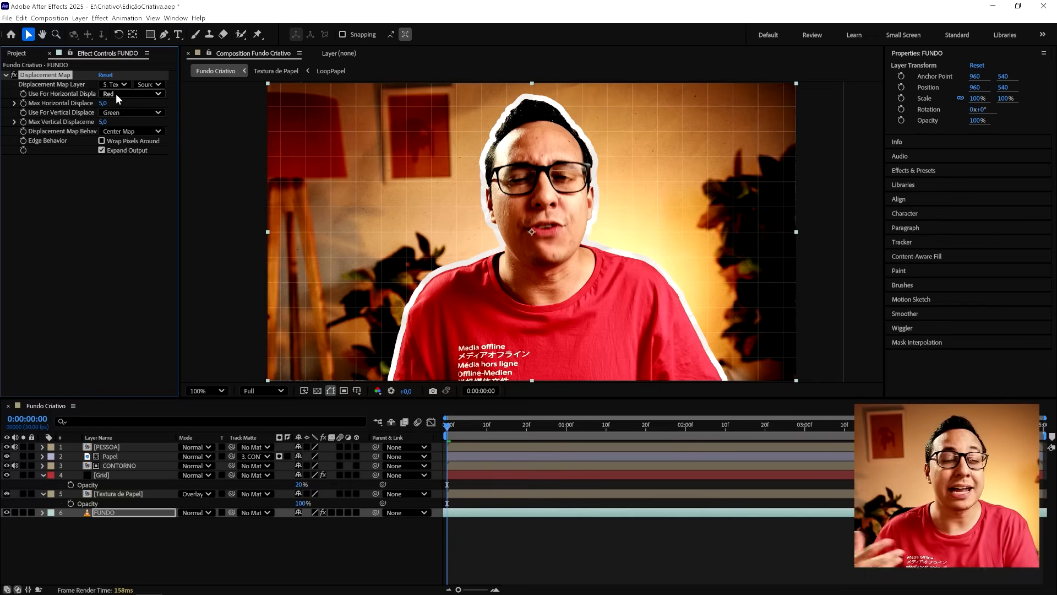
- Set FUNDO's horizontal and vertical displacement to use Luminance, with maximum displacements of 61 horizontally and 54 vertically
{"action": "left_click", "coordinate": [116, 93]}
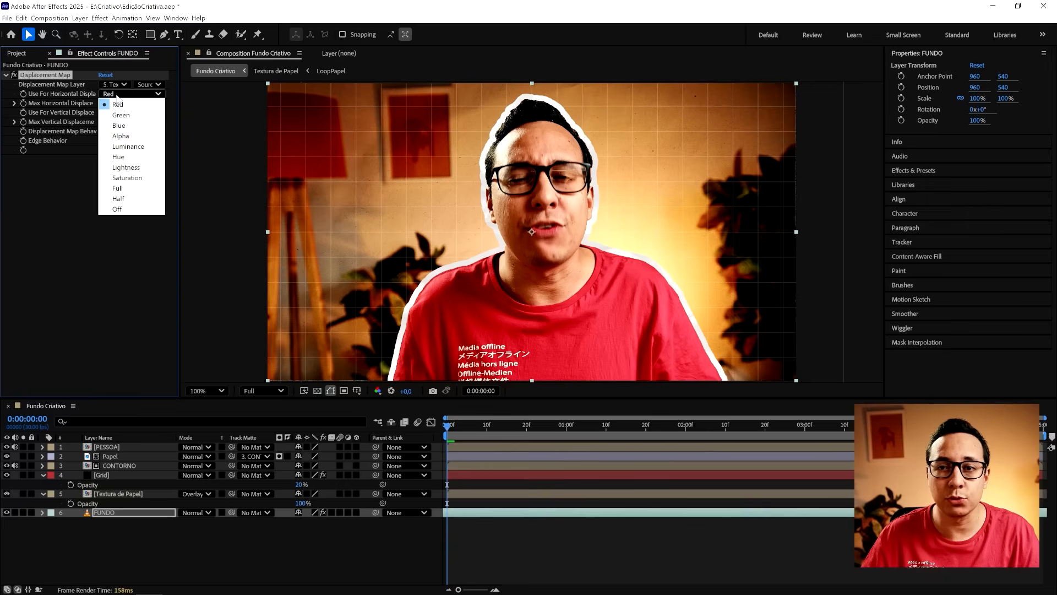
{"action": "left_click", "coordinate": [140, 139]}
{"action": "left_click", "coordinate": [137, 112]}
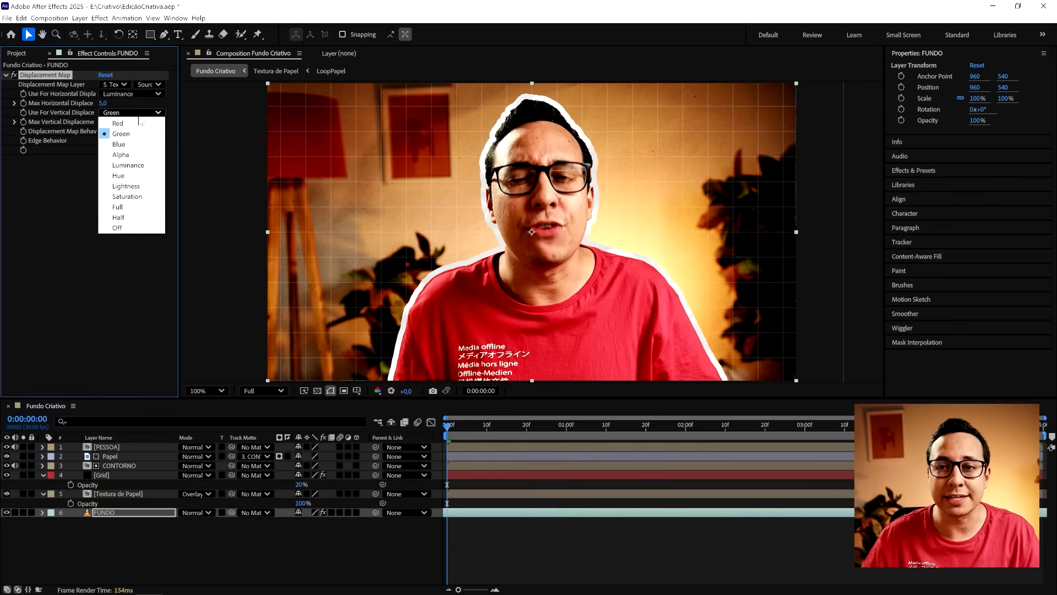
{"action": "left_click", "coordinate": [144, 163]}
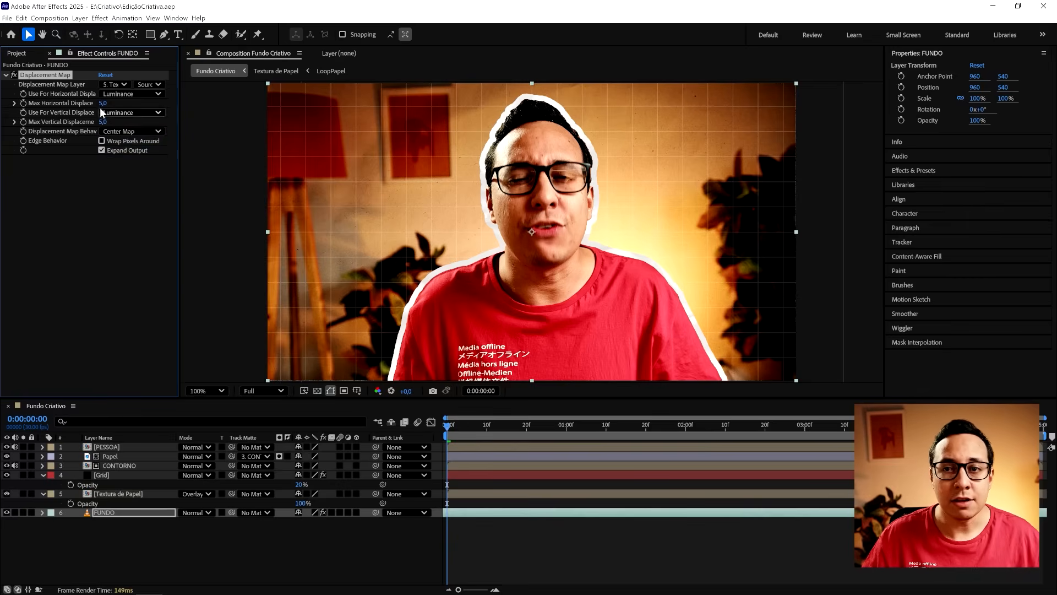
{"action": "left_click_drag", "start_coordinate": [103, 103], "coordinate": [129, 120]}
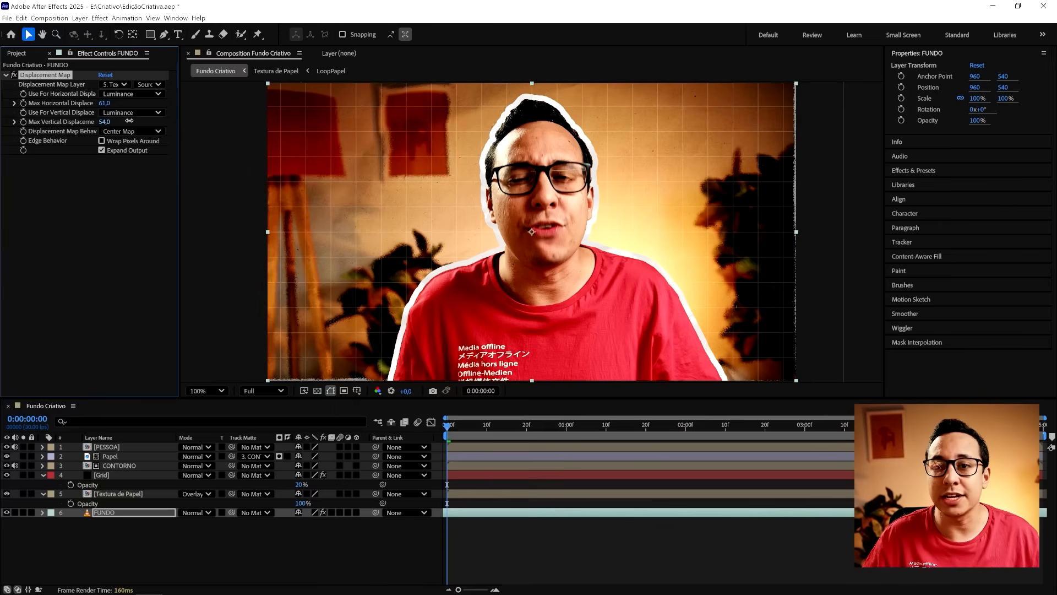
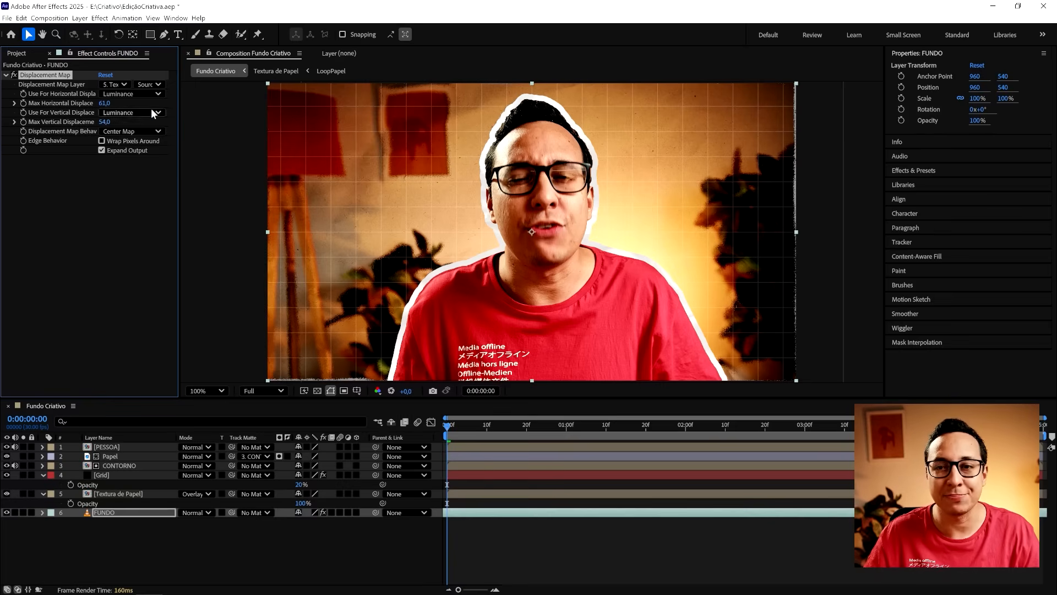
- Enable Wrap Pixels Around in FUNDO's Displacement Map to fill the frayed frame edges, and save the project
{"action": "left_click_drag", "start_coordinate": [343, 357], "coordinate": [537, 235]}
{"action": "scroll", "coordinate": [395, 313], "scroll_direction": "up", "scroll_amount": 1}
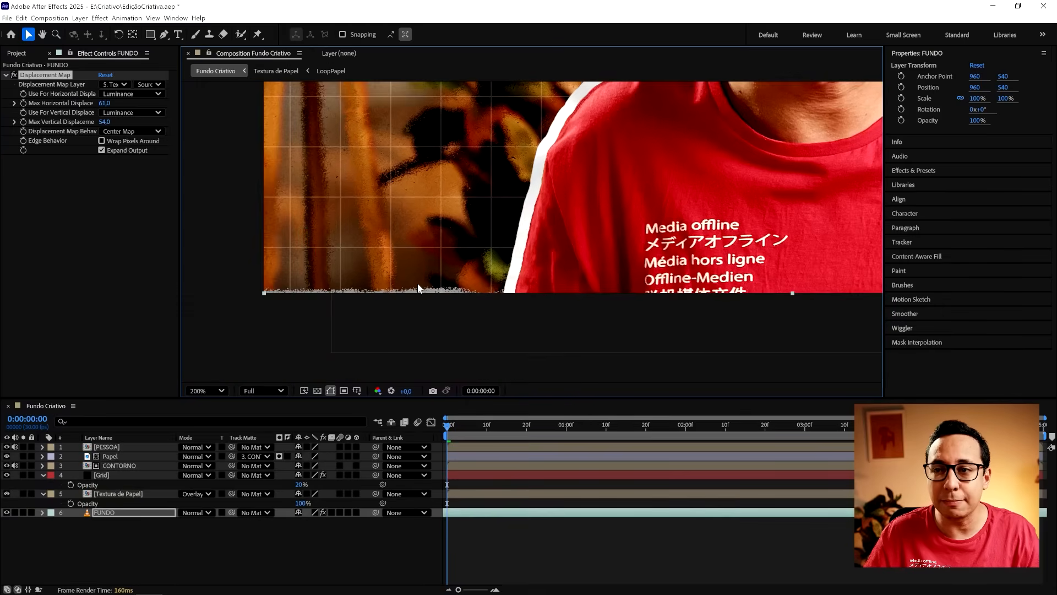
{"action": "left_click", "coordinate": [140, 141]}
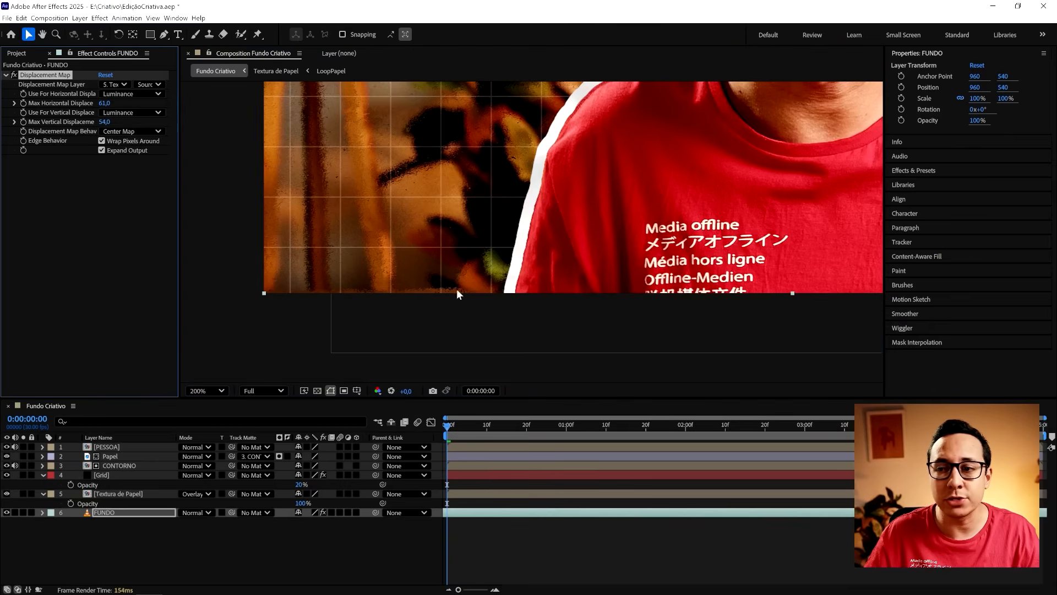
{"action": "left_click_drag", "start_coordinate": [550, 234], "coordinate": [369, 263]}
{"action": "scroll", "coordinate": [443, 208], "scroll_direction": "down", "scroll_amount": 1}
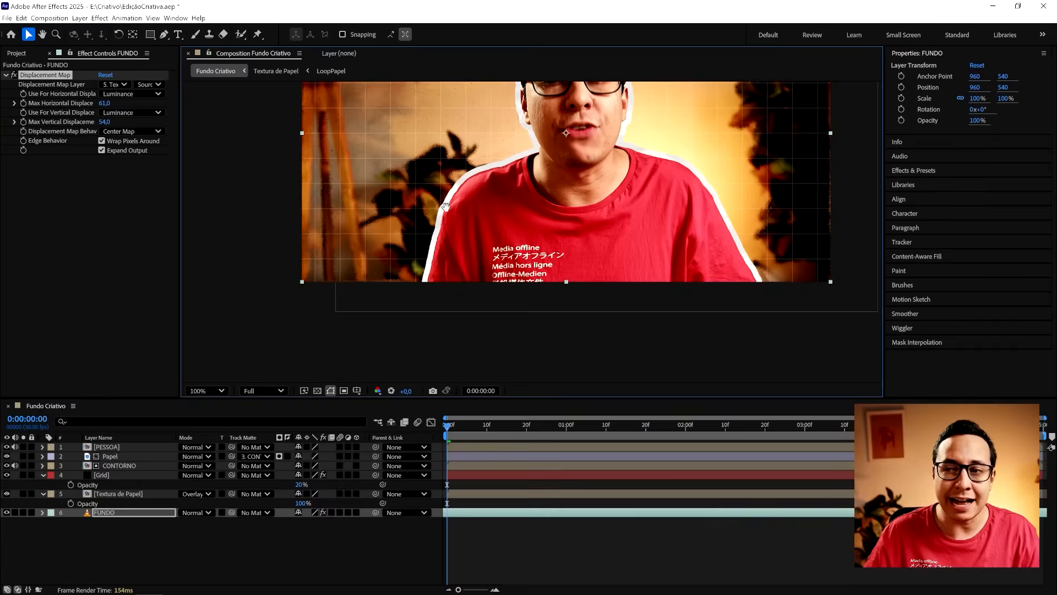
{"action": "left_click_drag", "start_coordinate": [446, 207], "coordinate": [391, 302]}
{"action": "key", "text": "ctrl+s"}
- Set FUNDO's maximum displacement to 66 horizontally and 75 vertically, and save the project
{"action": "left_click", "coordinate": [109, 105]}
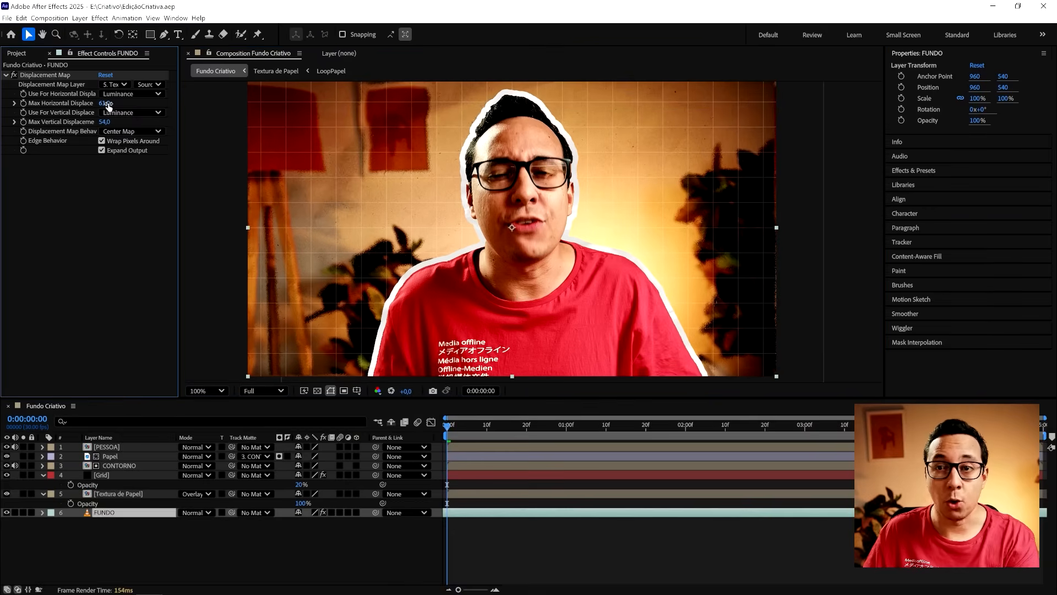
{"action": "mouse_move", "coordinate": [109, 105]}
{"action": "left_mouse_down"}
{"action": "mouse_move", "coordinate": [95, 122]}
{"action": "mouse_move", "coordinate": [115, 121]}
{"action": "mouse_move", "coordinate": [117, 103]}
{"action": "mouse_move", "coordinate": [117, 121]}
{"action": "left_mouse_up"}
{"action": "left_click", "coordinate": [98, 261]}
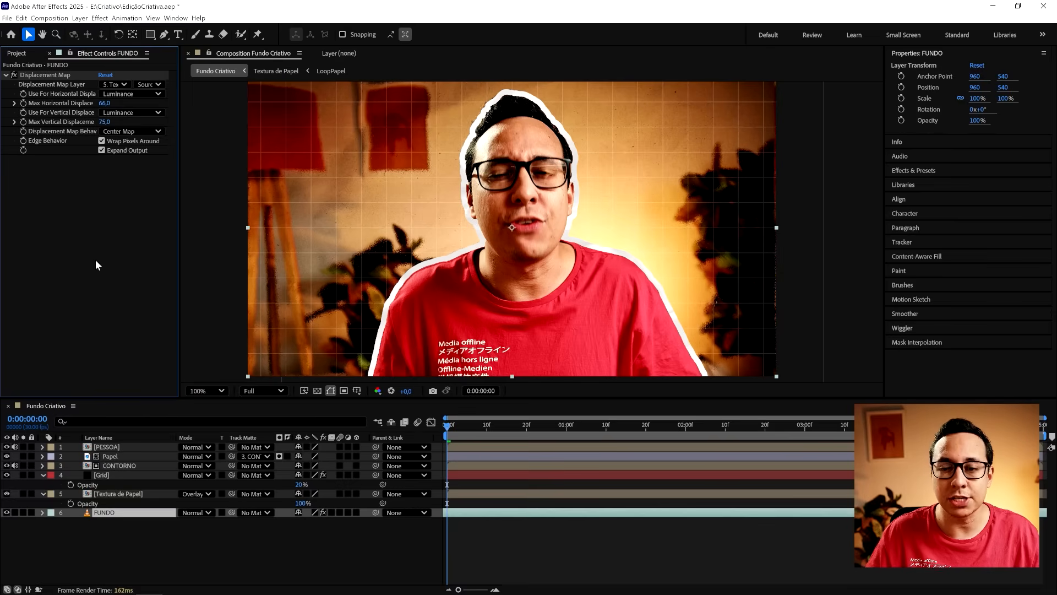
{"action": "key", "text": "ctrl+s"}
- Create a new adjustment layer above all the layers in Fundo Criativo
{"action": "right_click", "coordinate": [137, 542]}
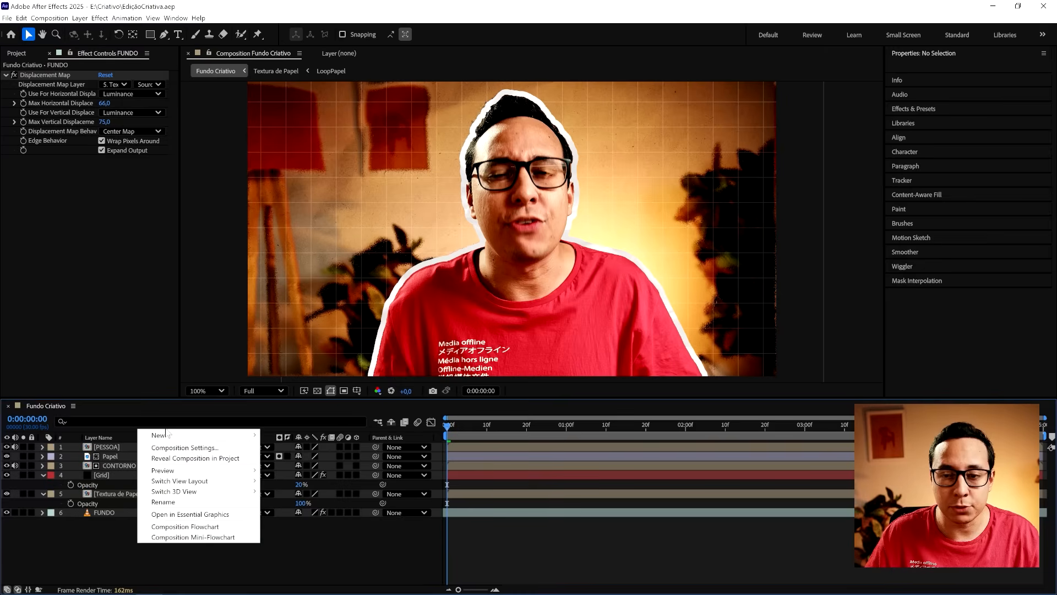
{"action": "mouse_move", "coordinate": [160, 435]}
{"action": "left_click", "coordinate": [297, 507]}
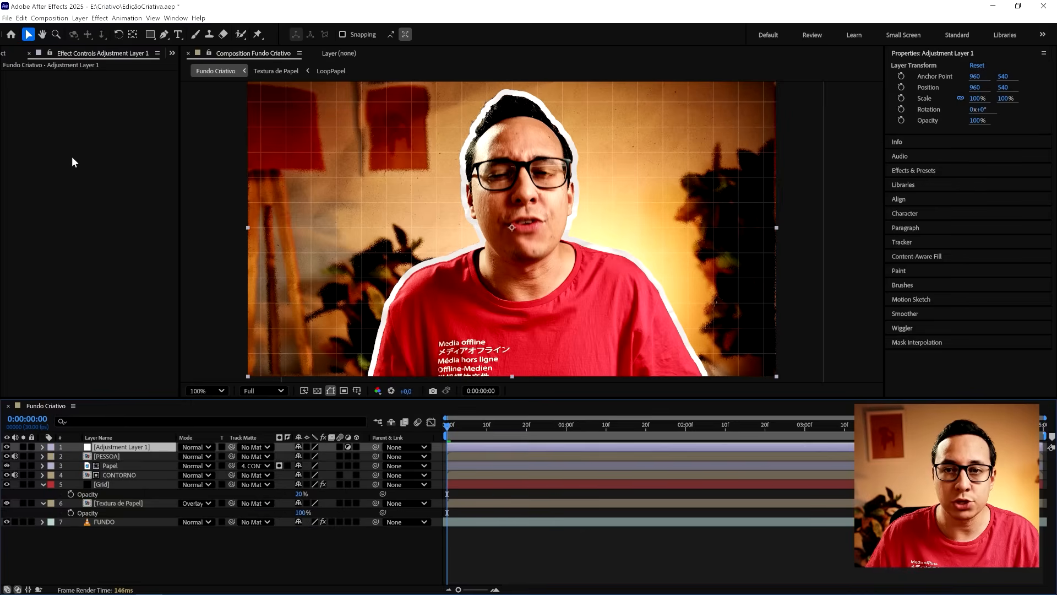
- Apply the Transform distort effect to the adjustment layer, set its Scale to 104, and save the project
{"action": "right_click", "coordinate": [72, 158]}
{"action": "mouse_move", "coordinate": [127, 434]}
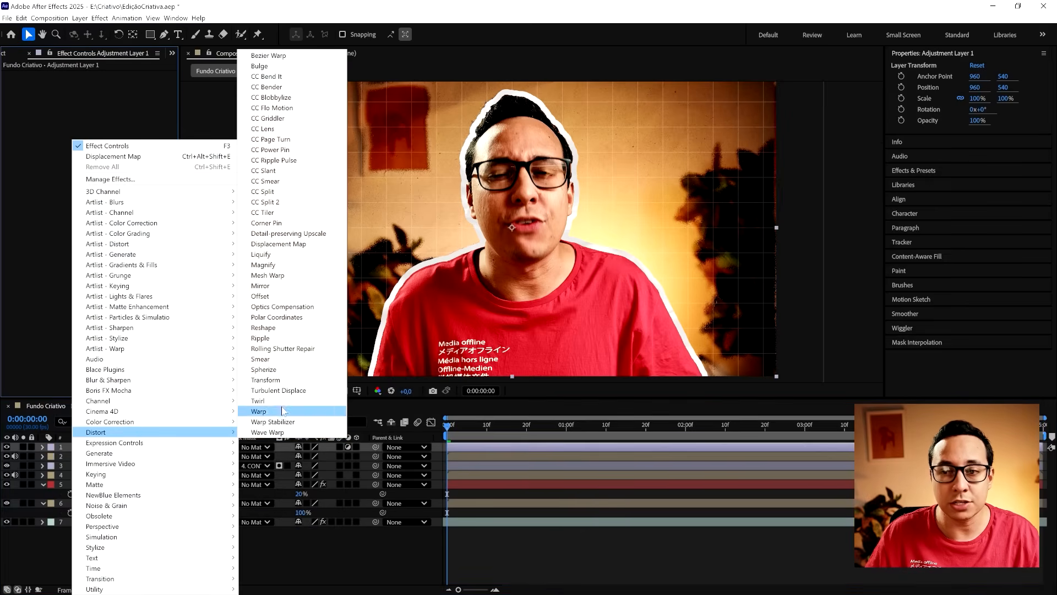
{"action": "left_click", "coordinate": [280, 380]}
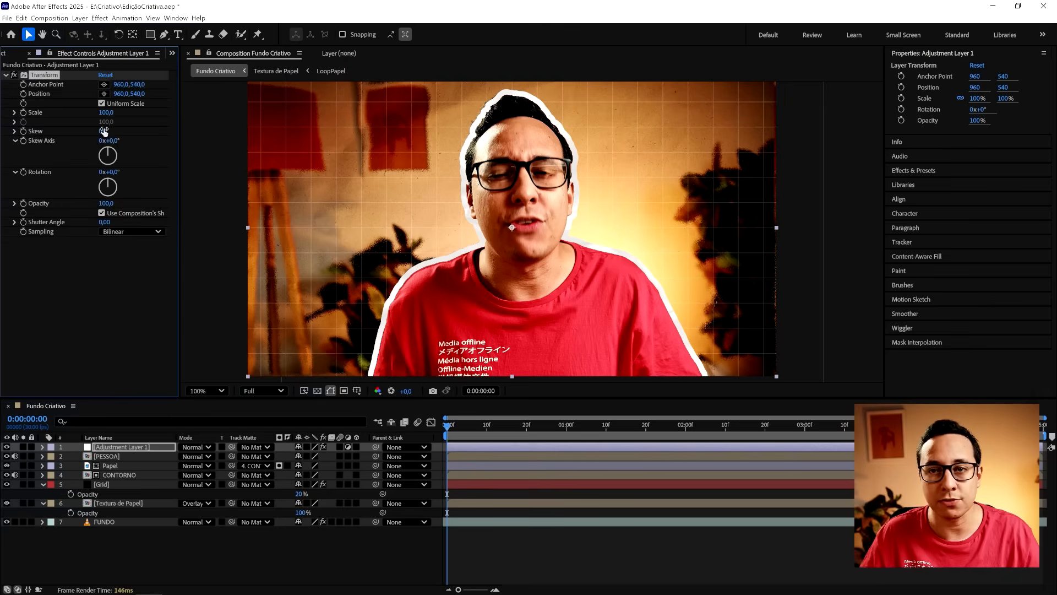
{"action": "left_click_drag", "start_coordinate": [107, 113], "coordinate": [112, 115]}
{"action": "key", "text": "ctrl+s"}
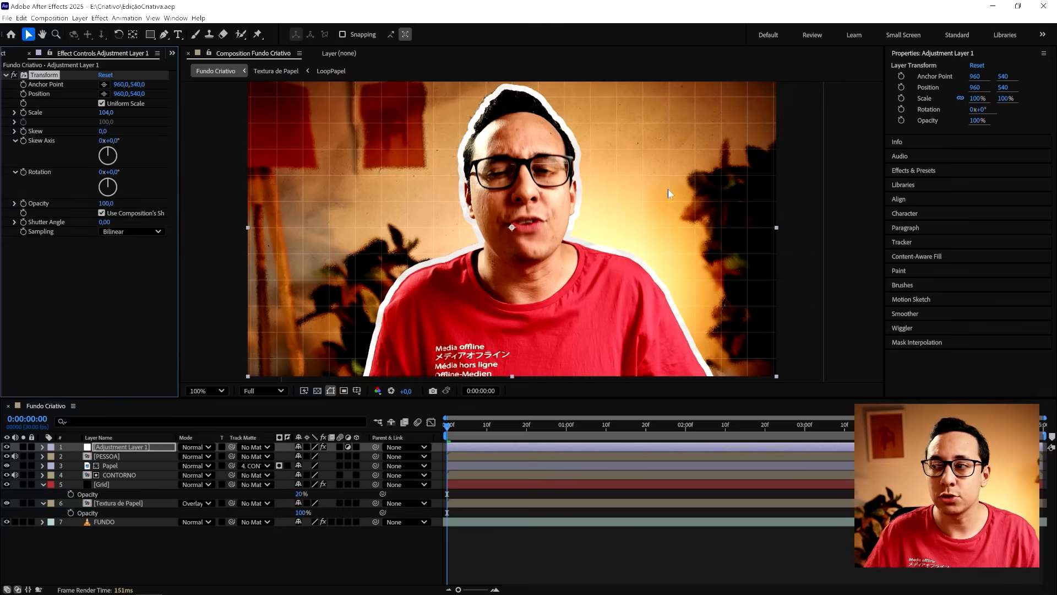
- Preview the composition and examine the displaced background beside the head outline at frame 24
{"action": "left_click", "coordinate": [429, 553]}
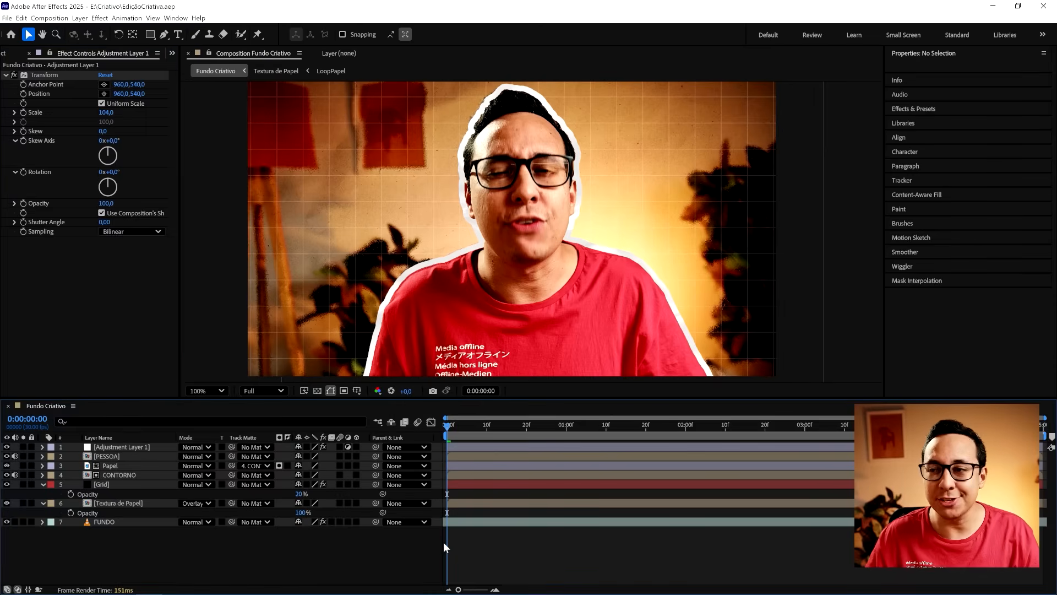
{"action": "key", "text": "space"}
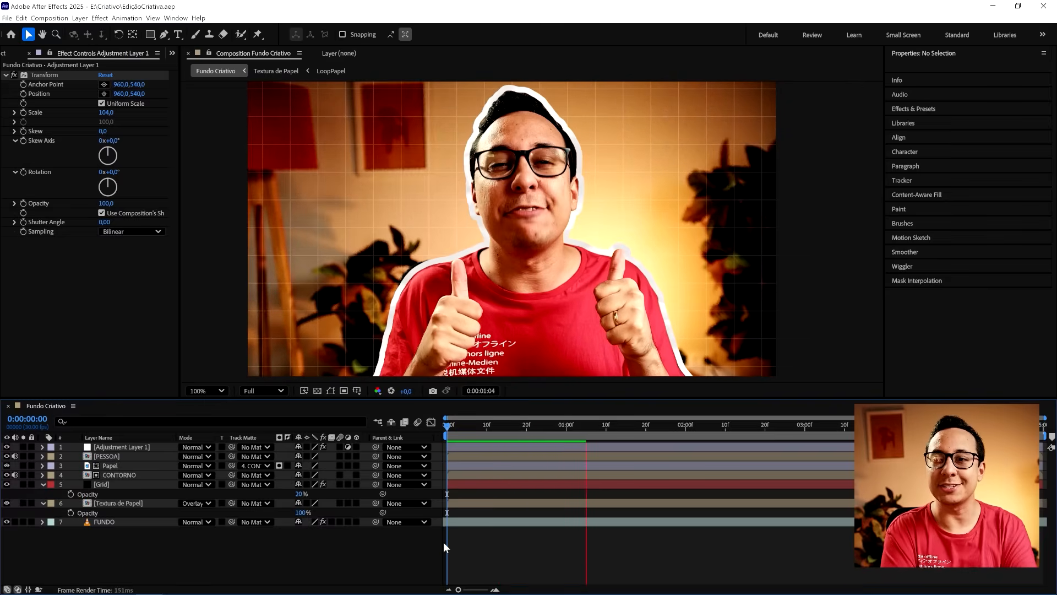
{"action": "left_click_drag", "start_coordinate": [583, 434], "coordinate": [542, 433]}
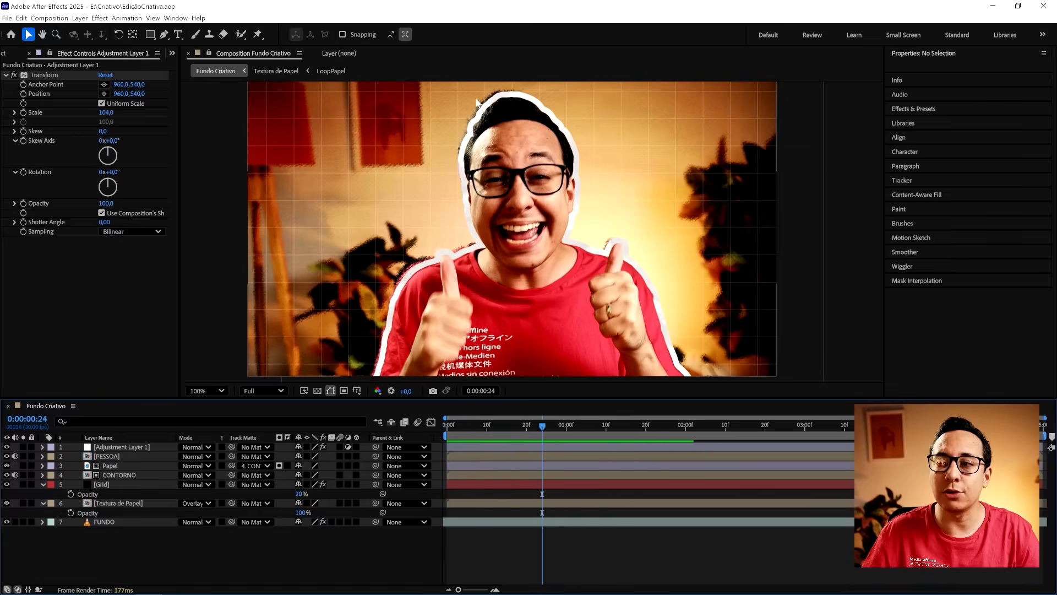
{"action": "left_click_drag", "start_coordinate": [476, 99], "coordinate": [497, 158]}
{"action": "scroll", "coordinate": [497, 162], "scroll_direction": "up", "scroll_amount": 1}
{"action": "left_click_drag", "start_coordinate": [460, 89], "coordinate": [482, 166]}
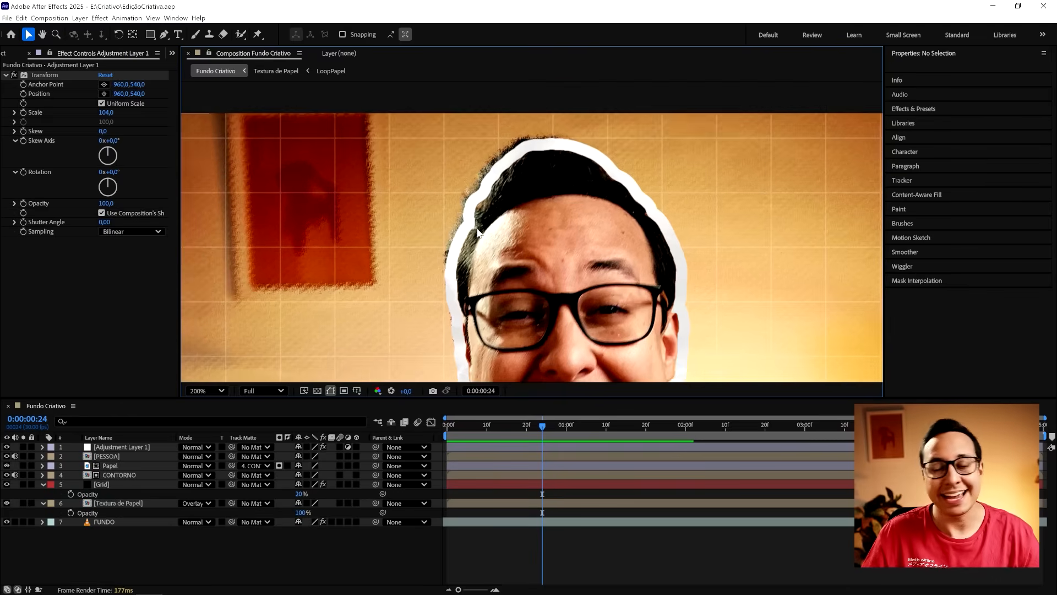
- Try a Stroke size of 30 on the CONTORNO layer and check the outline in the full frame
{"action": "left_click", "coordinate": [113, 476]}
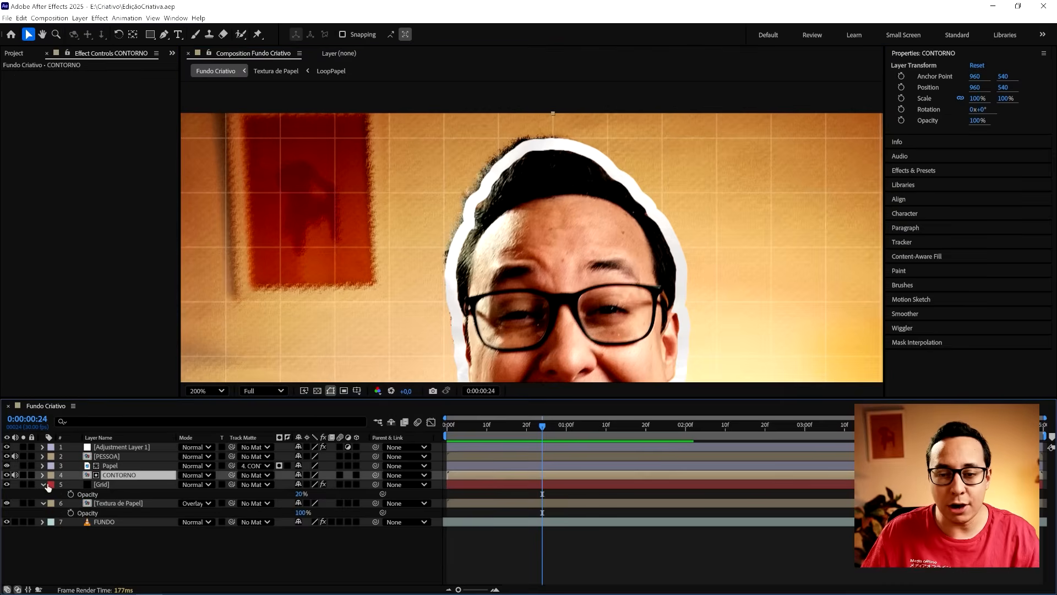
{"action": "left_click", "coordinate": [42, 474]}
{"action": "scroll", "coordinate": [88, 507], "scroll_direction": "down", "scroll_amount": 2}
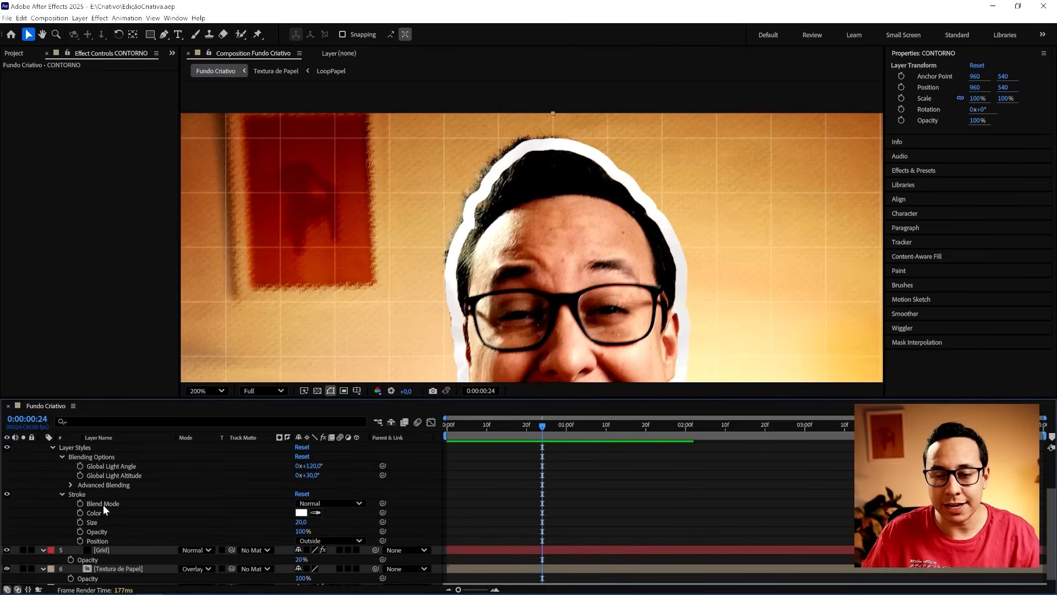
{"action": "left_click", "coordinate": [302, 522]}
{"action": "type", "text": "30"}
{"action": "key", "text": "Return"}
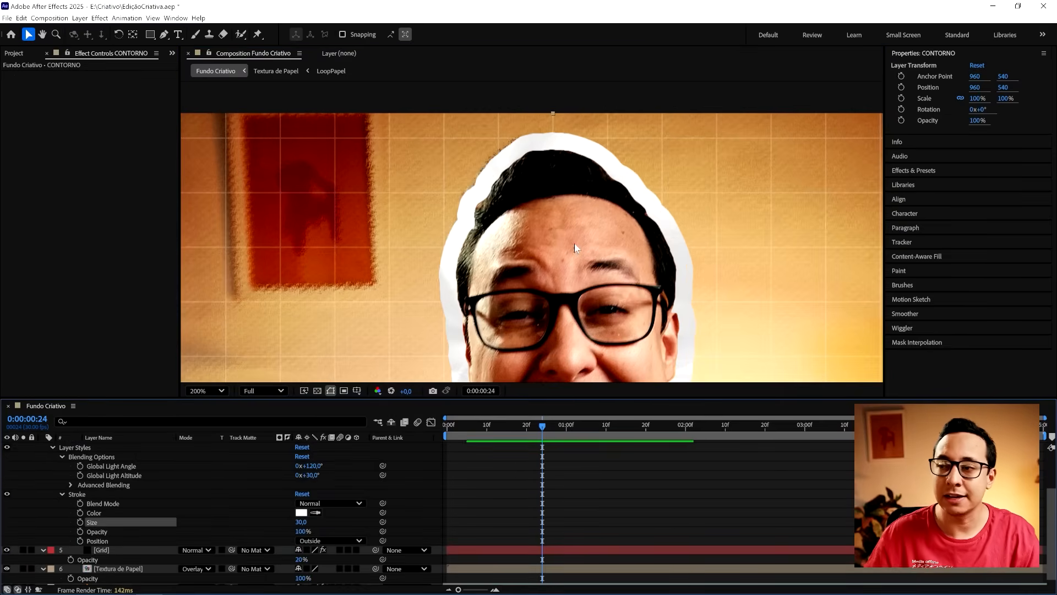
{"action": "scroll", "coordinate": [600, 193], "scroll_direction": "down", "scroll_amount": 1}
{"action": "left_click_drag", "start_coordinate": [593, 213], "coordinate": [589, 199]}
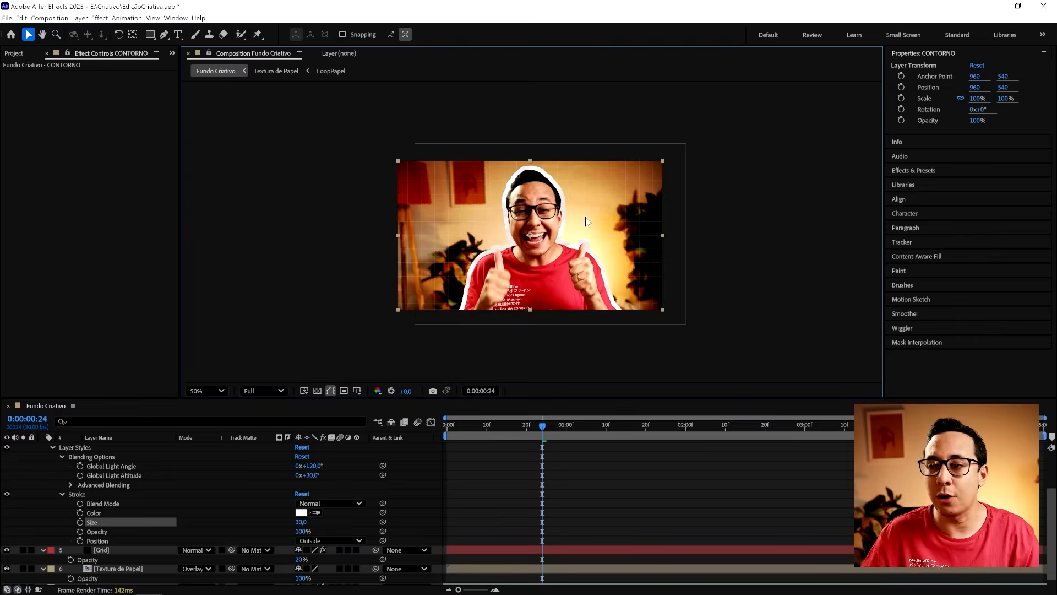
{"action": "scroll", "coordinate": [144, 524], "scroll_direction": "down", "scroll_amount": 1}
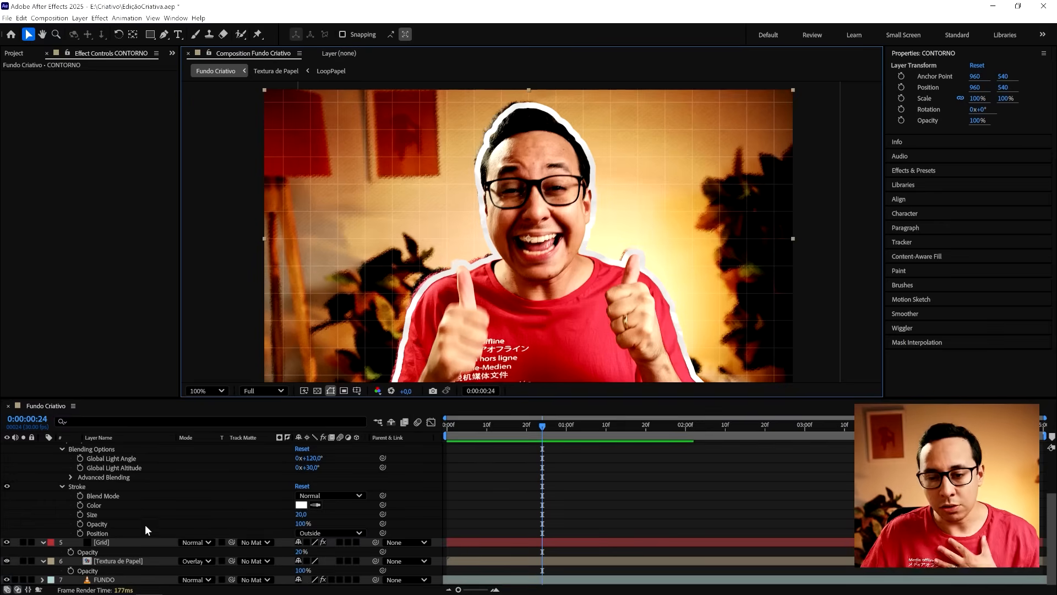
- Reduce FUNDO's maximum displacement to 24 horizontally and 50 vertically, and save the project
{"action": "left_click", "coordinate": [136, 560]}
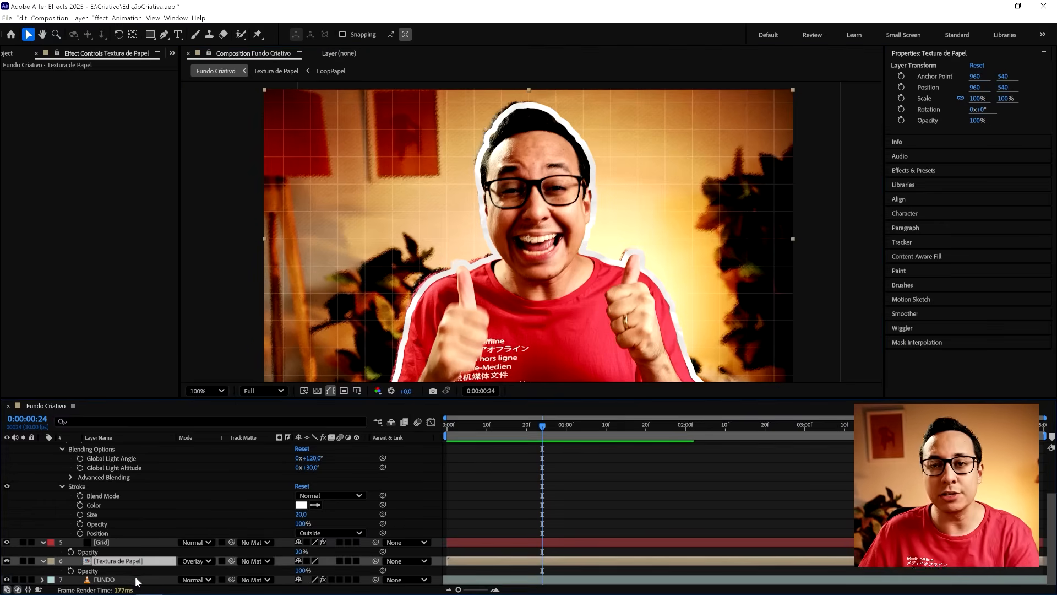
{"action": "left_click", "coordinate": [135, 580]}
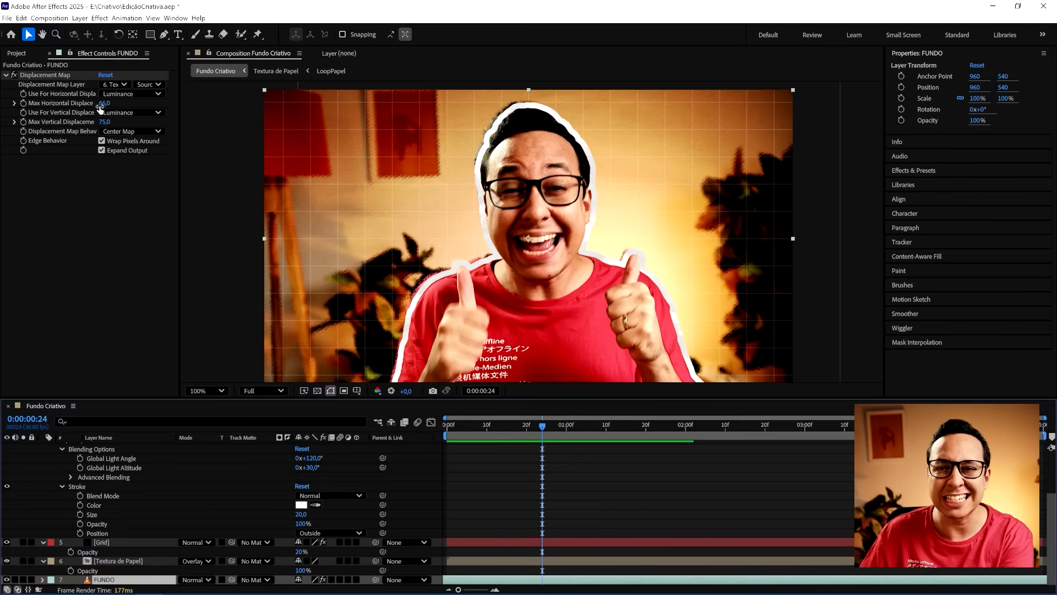
{"action": "left_click_drag", "start_coordinate": [101, 107], "coordinate": [104, 105]}
{"action": "left_click_drag", "start_coordinate": [97, 103], "coordinate": [87, 122]}
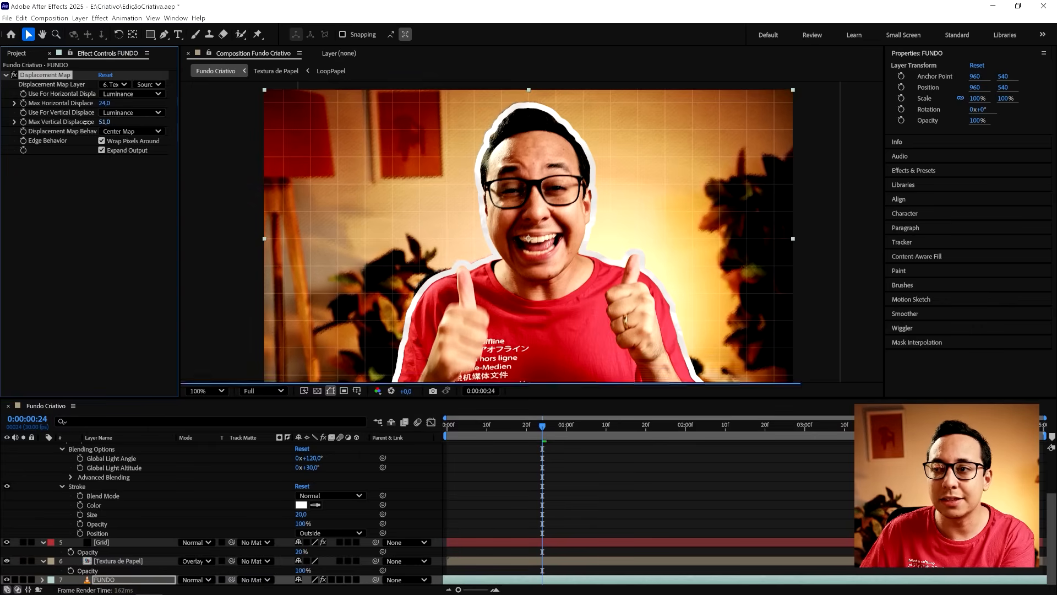
{"action": "left_click", "coordinate": [621, 503]}
{"action": "key", "text": "ctrl+s"}
- Play back Fundo Criativo from the start to check the softer background displacement
{"action": "left_click_drag", "start_coordinate": [528, 428], "coordinate": [570, 429]}
{"action": "key", "text": "space"}
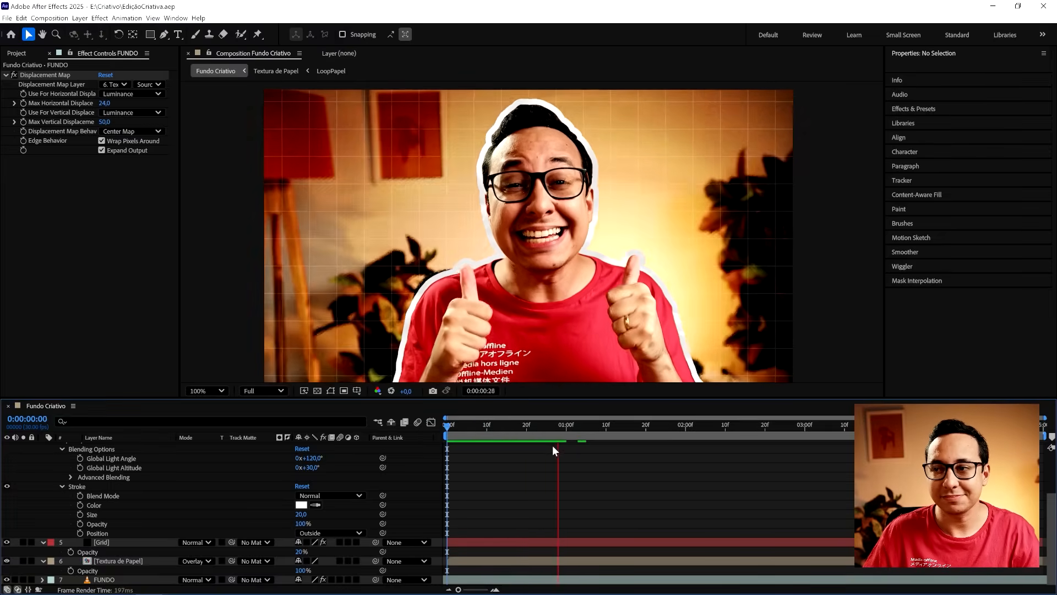
{"action": "key", "text": "space"}
{"action": "key", "text": "space"}
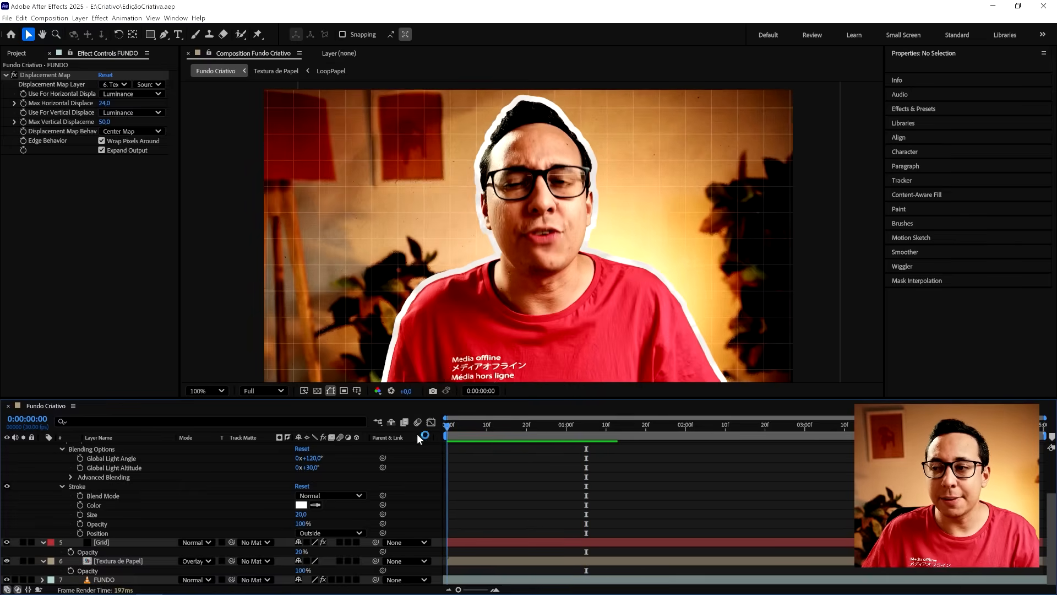
{"action": "key", "text": "space"}
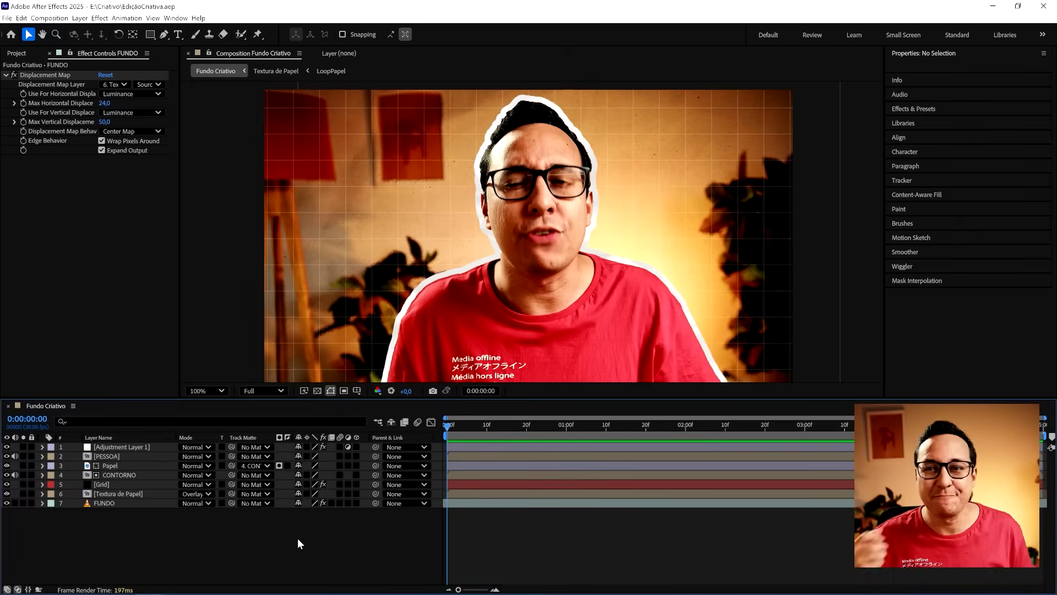
- Add the text CRIATIVO in Montserrat Black at 348 px and move it to about 946, 439 across the person's face
{"action": "left_click", "coordinate": [177, 34]}
{"action": "left_click", "coordinate": [361, 238]}
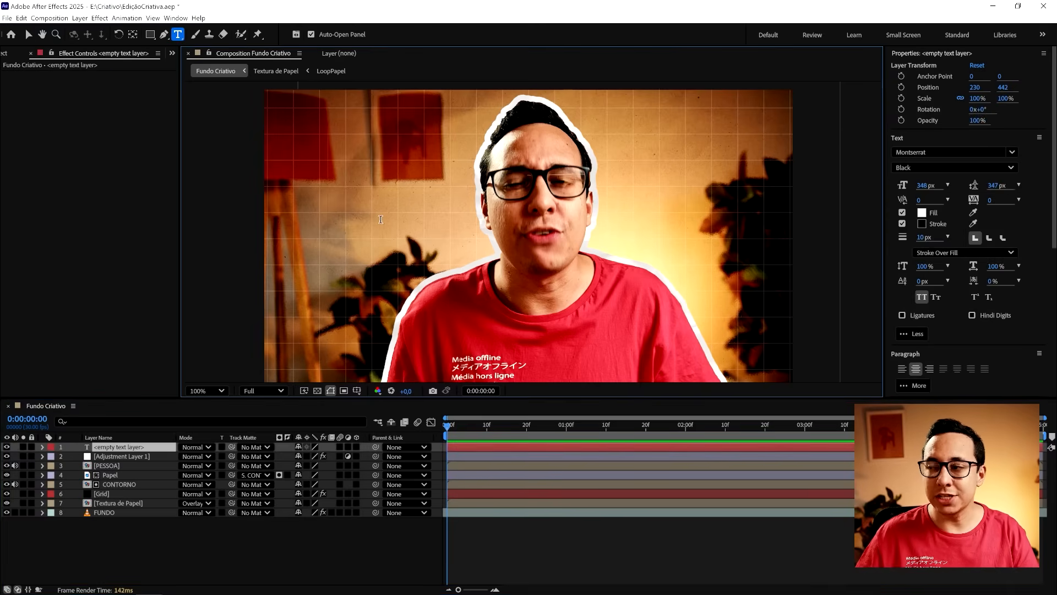
{"action": "type", "text": "CRIATIVO"}
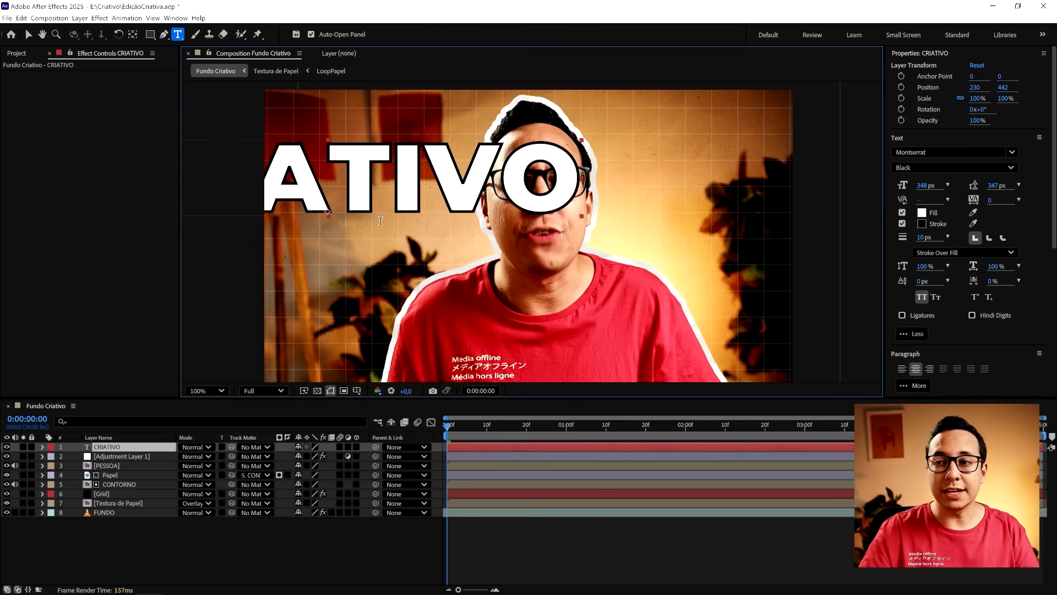
{"action": "key", "text": "Escape"}
{"action": "key", "text": "v"}
{"action": "left_click_drag", "start_coordinate": [433, 178], "coordinate": [618, 176]}
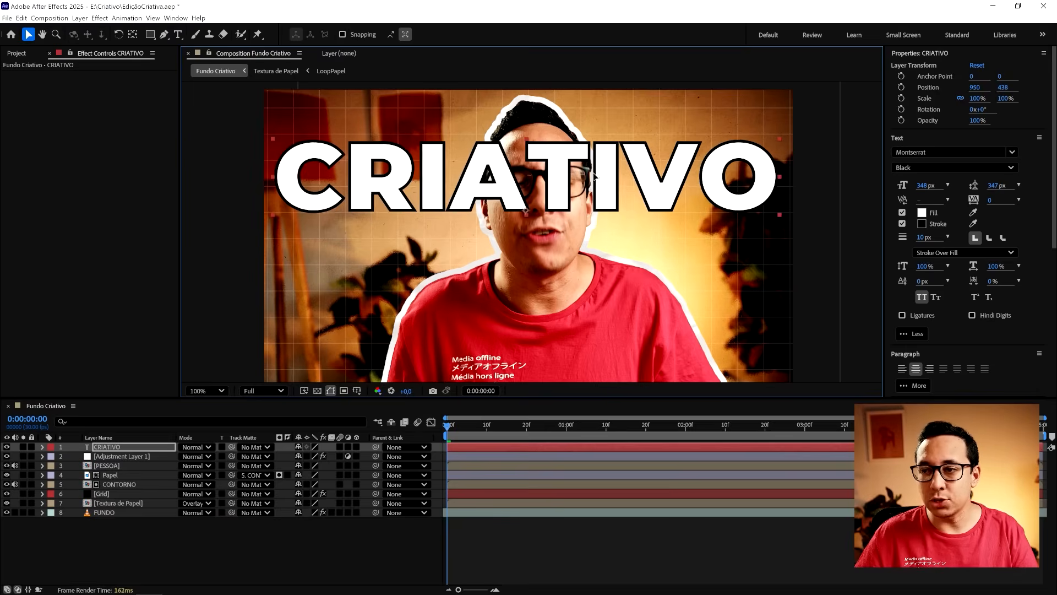
- Remove the stroke from the CRIATIVO text and change its fill to bright yellow
{"action": "double_click", "coordinate": [611, 181]}
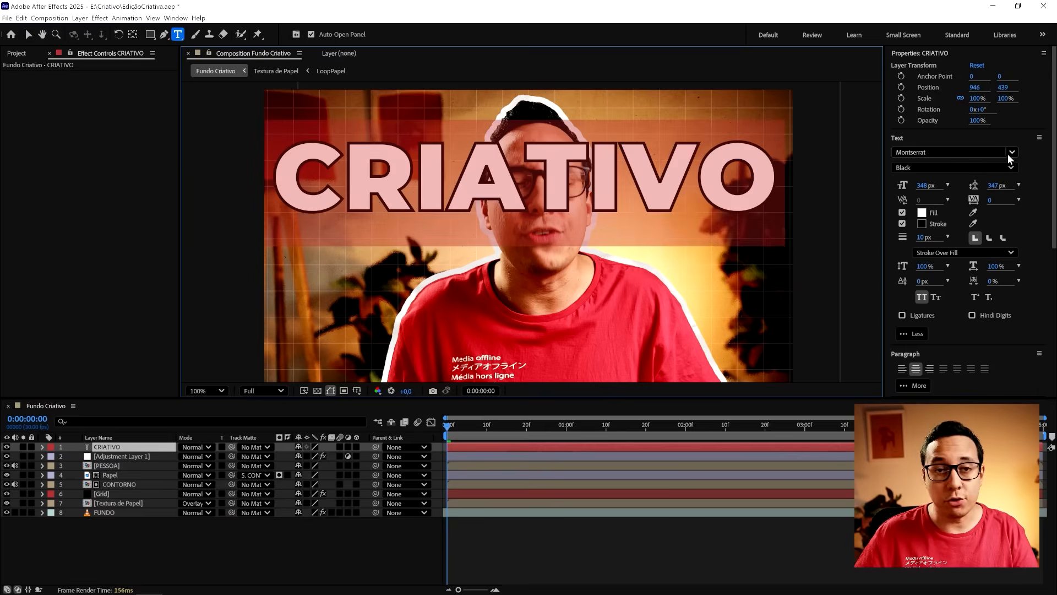
{"action": "left_click", "coordinate": [903, 224]}
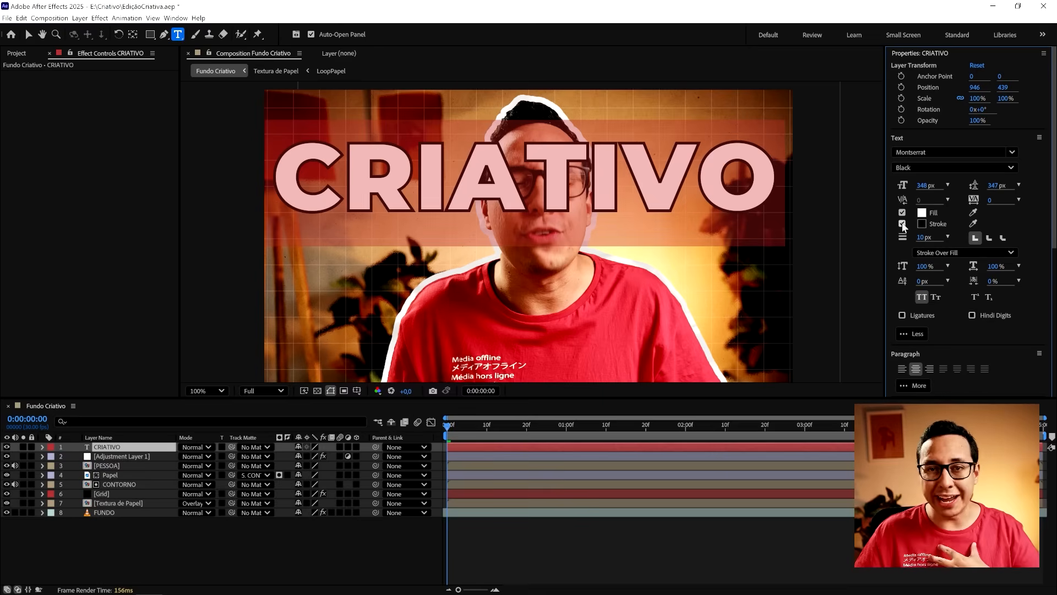
{"action": "left_click", "coordinate": [901, 224]}
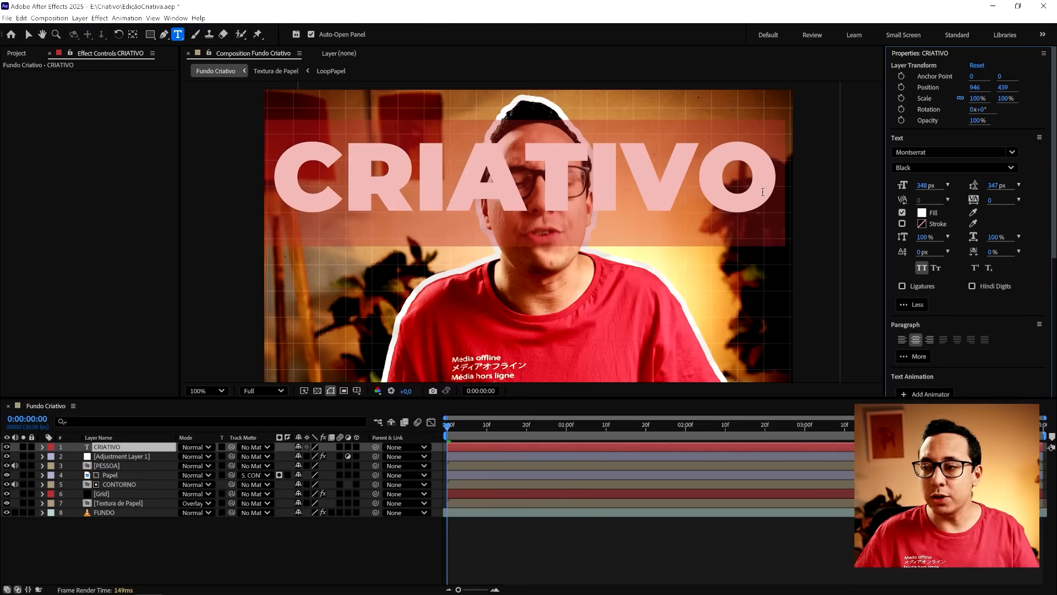
{"action": "left_click", "coordinate": [921, 213]}
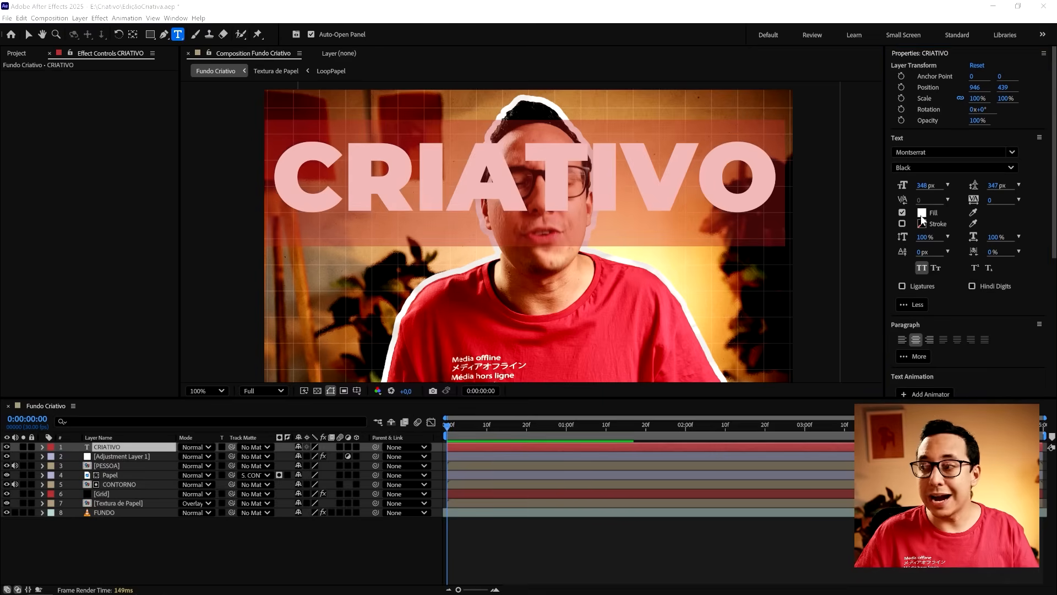
{"action": "left_click", "coordinate": [560, 354]}
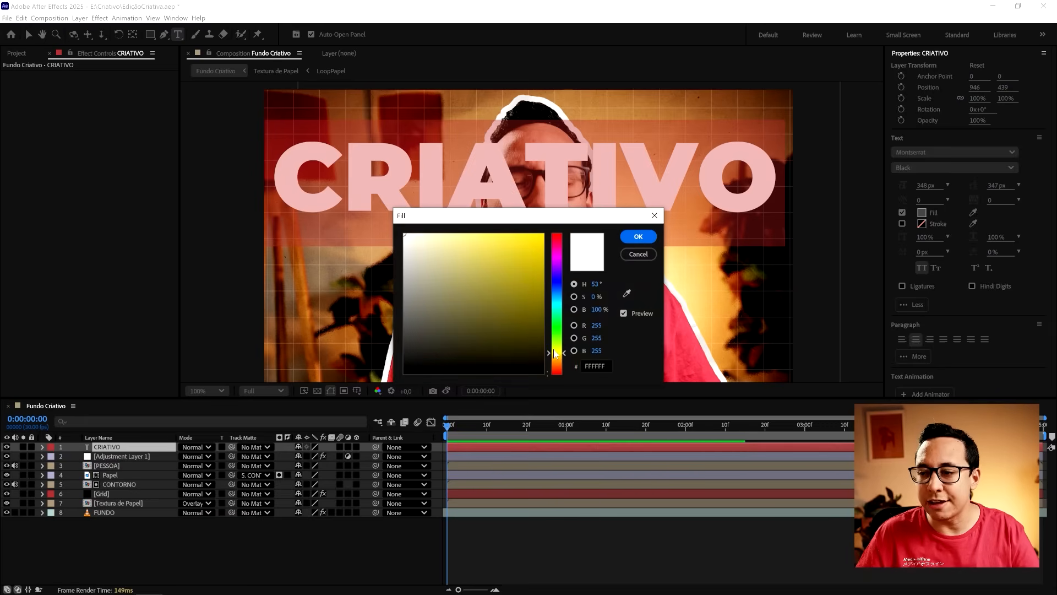
{"action": "left_click_drag", "start_coordinate": [555, 353], "coordinate": [559, 358]}
{"action": "left_click", "coordinate": [529, 236]}
{"action": "key", "text": "Return"}
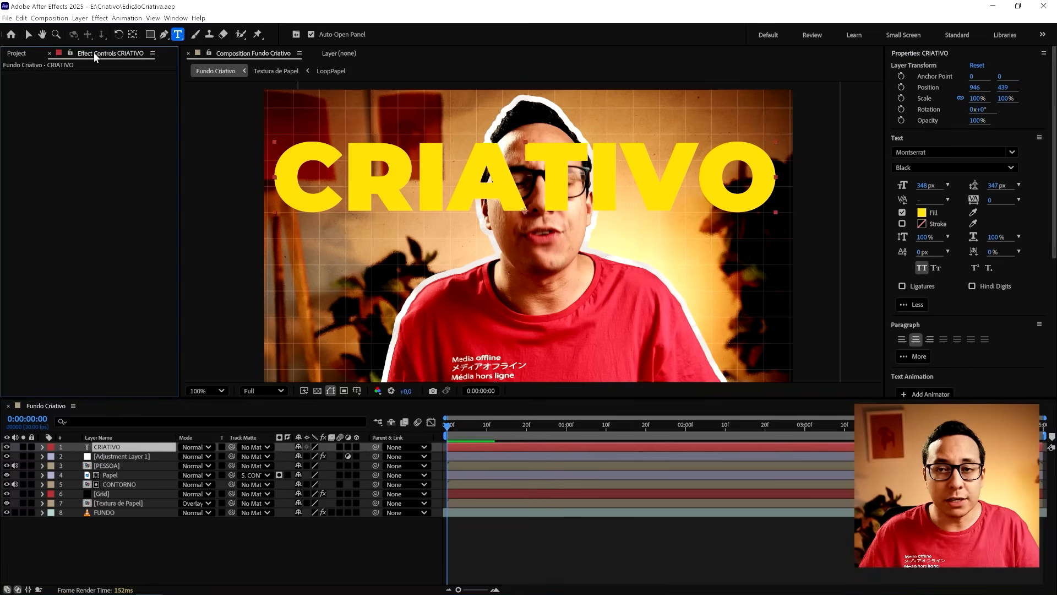
- Add a Drop Shadow to the CRIATIVO text with direction 180°, distance 40 and opacity 100%
{"action": "right_click", "coordinate": [73, 159]}
{"action": "mouse_move", "coordinate": [122, 526]}
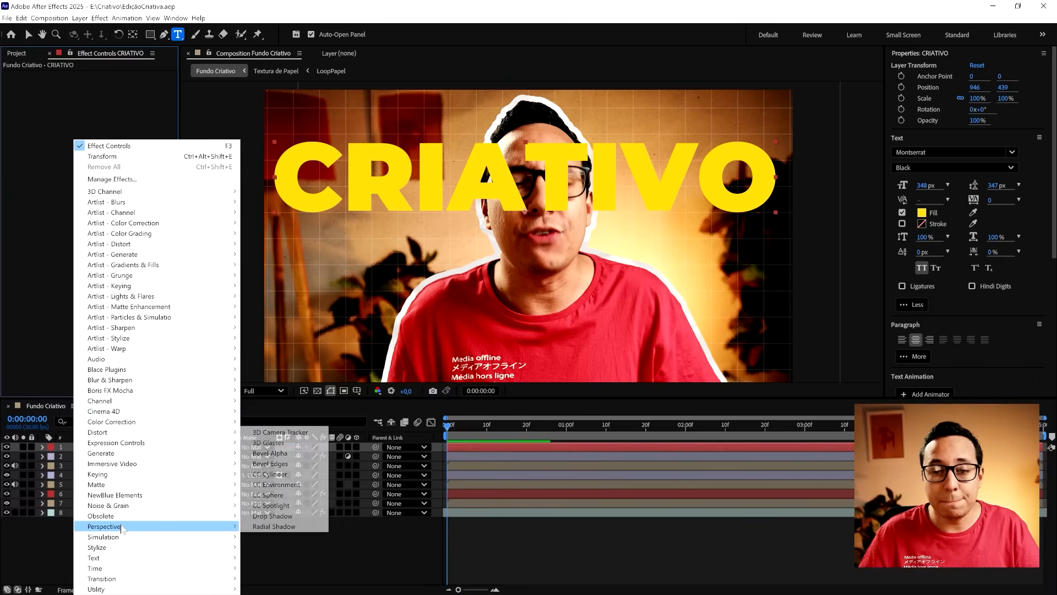
{"action": "left_click", "coordinate": [281, 518]}
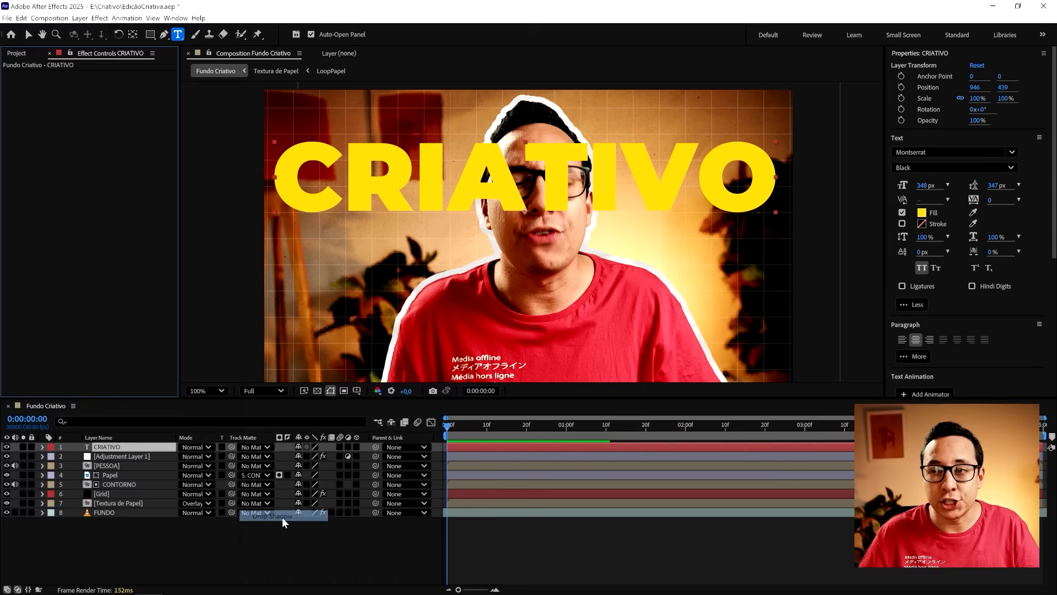
{"action": "left_click", "coordinate": [117, 103]}
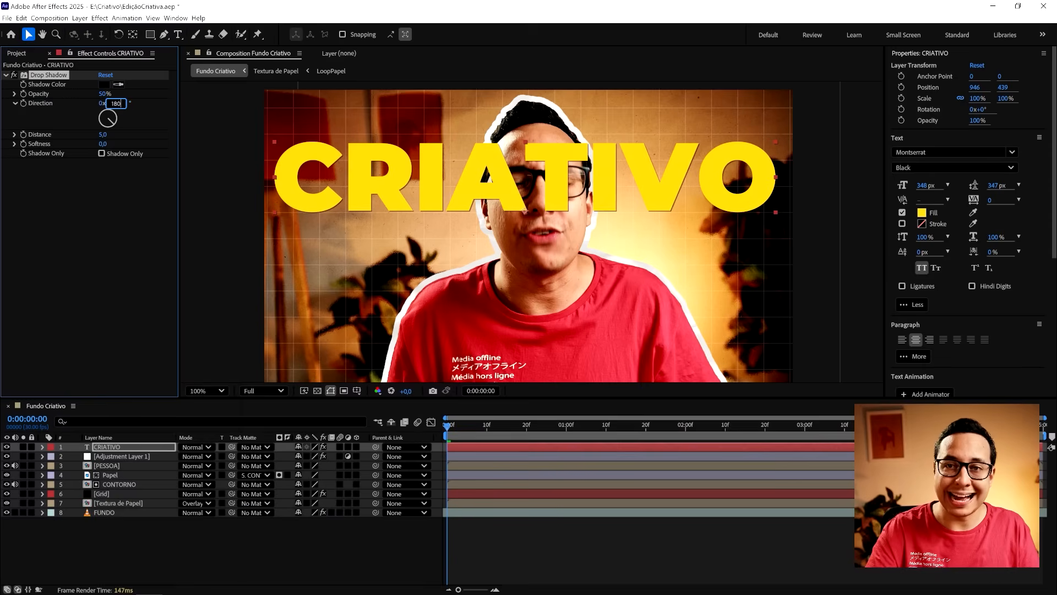
{"action": "type", "text": "180"}
{"action": "key", "text": "Return"}
{"action": "left_click_drag", "start_coordinate": [102, 135], "coordinate": [115, 134]}
{"action": "left_click", "coordinate": [108, 133]}
{"action": "type", "text": "40"}
{"action": "key", "text": "Return"}
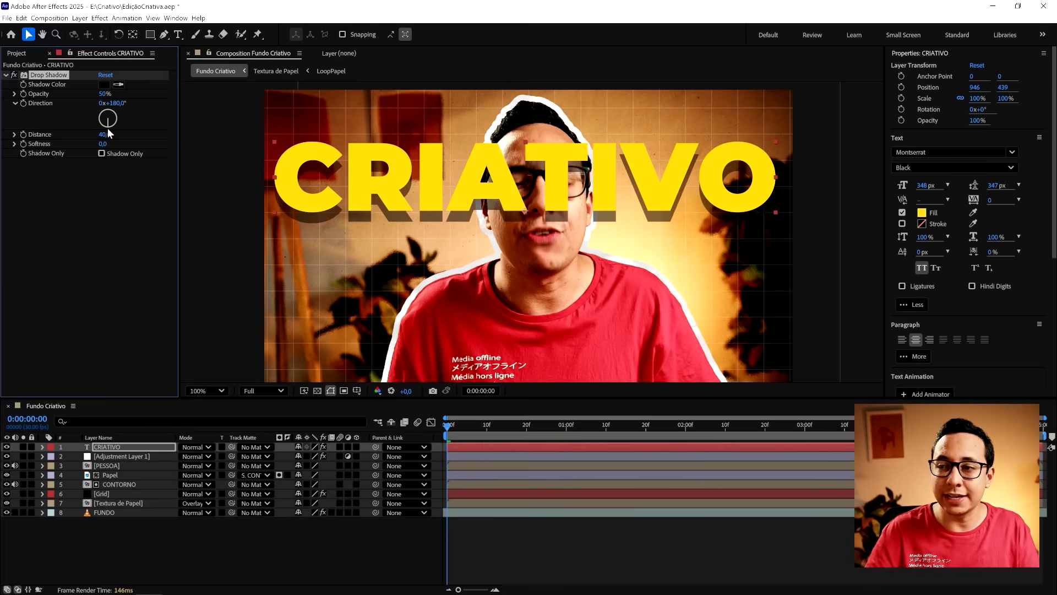
{"action": "left_click_drag", "start_coordinate": [104, 94], "coordinate": [239, 96]}
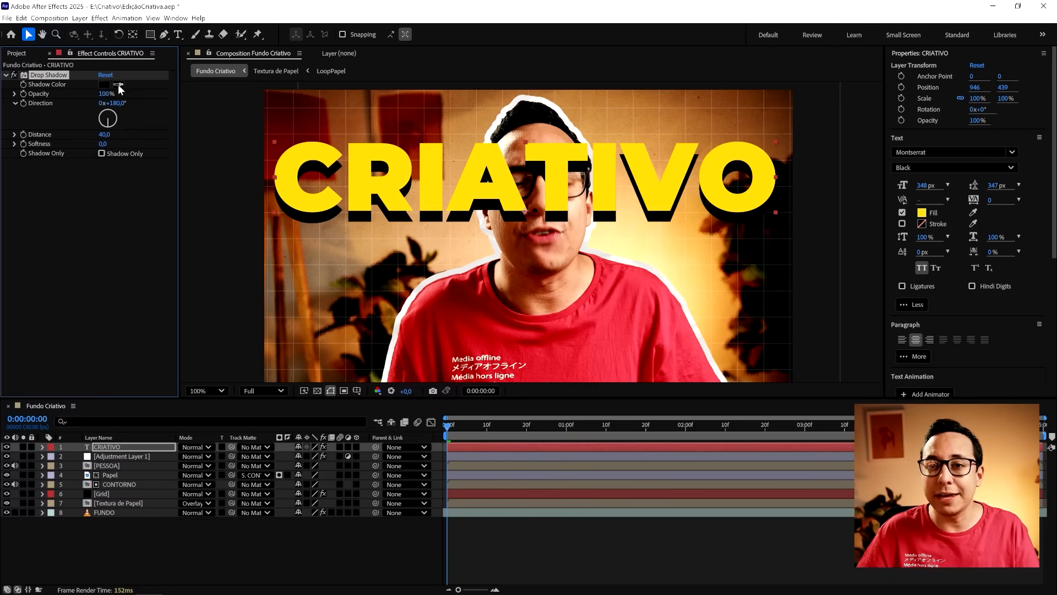
- Change the CRIATIVO drop shadow's color to a dark bluish purple and save the project
{"action": "left_click", "coordinate": [104, 84]}
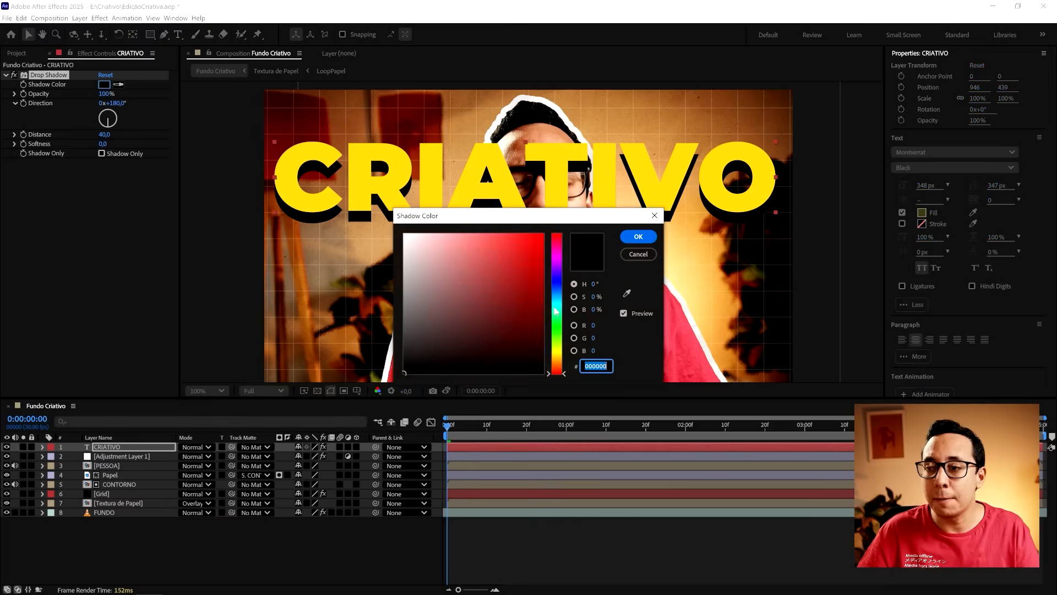
{"action": "mouse_move", "coordinate": [555, 302]}
{"action": "left_mouse_down"}
{"action": "mouse_move", "coordinate": [555, 289]}
{"action": "mouse_move", "coordinate": [545, 319]}
{"action": "left_mouse_up"}
{"action": "left_click", "coordinate": [552, 275]}
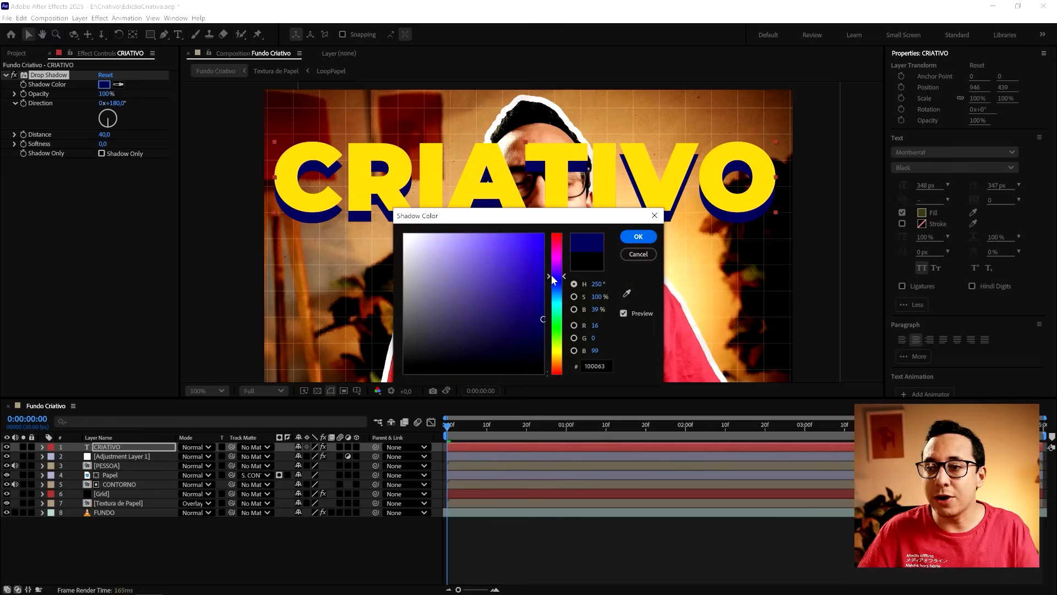
{"action": "left_click_drag", "start_coordinate": [552, 279], "coordinate": [554, 275]}
{"action": "key", "text": "Return"}
{"action": "left_click", "coordinate": [546, 541]}
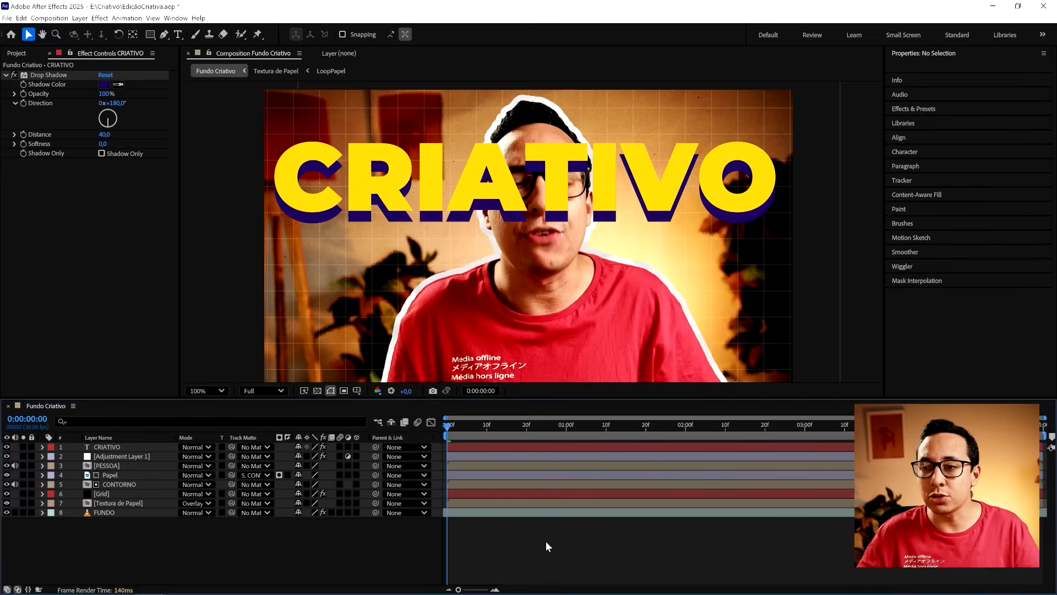
{"action": "key", "text": "ctrl+s"}
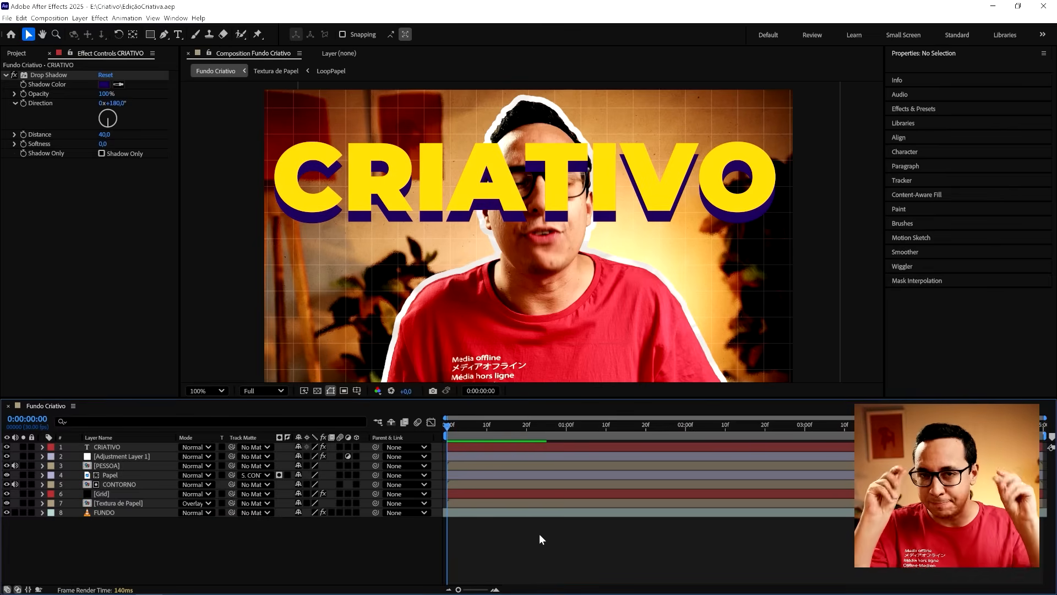
- Apply Roughen Edges to the CRIATIVO text with border 12, edge sharpness 10, scale 150 and complexity 1
{"action": "right_click", "coordinate": [126, 444]}
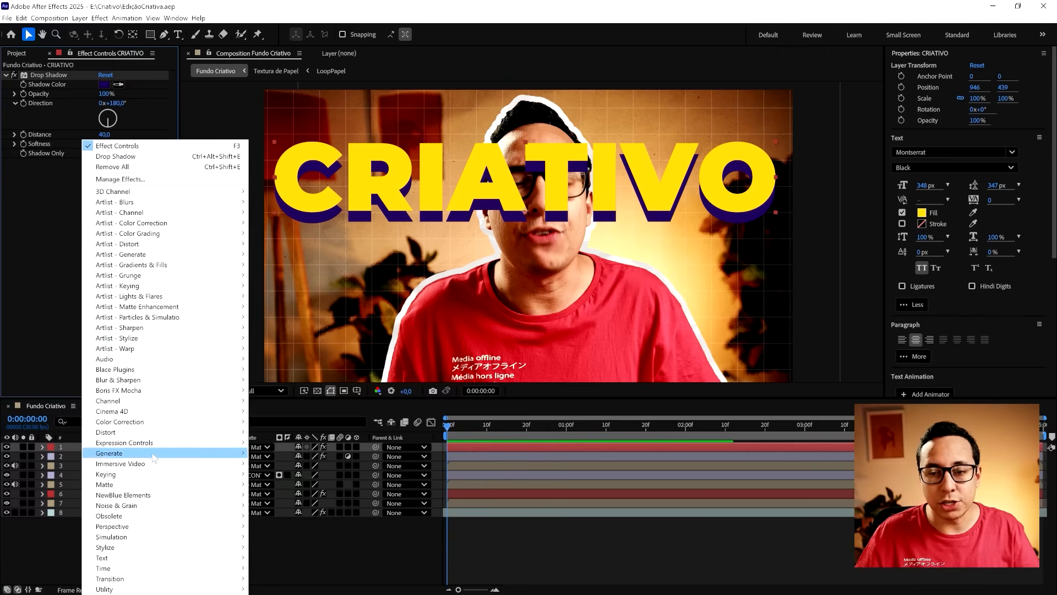
{"action": "mouse_move", "coordinate": [141, 550]}
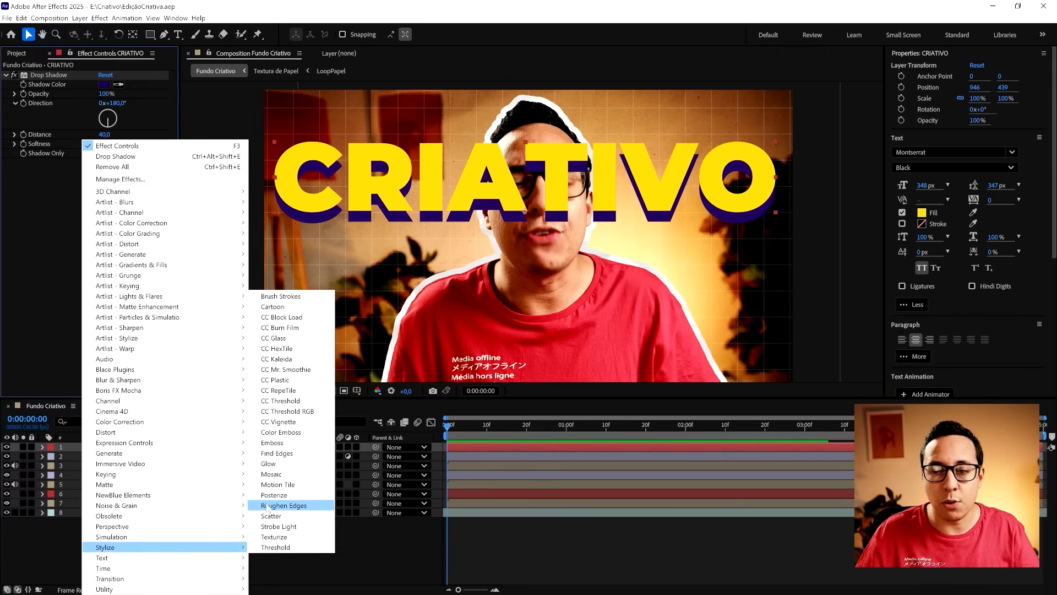
{"action": "left_click", "coordinate": [322, 511]}
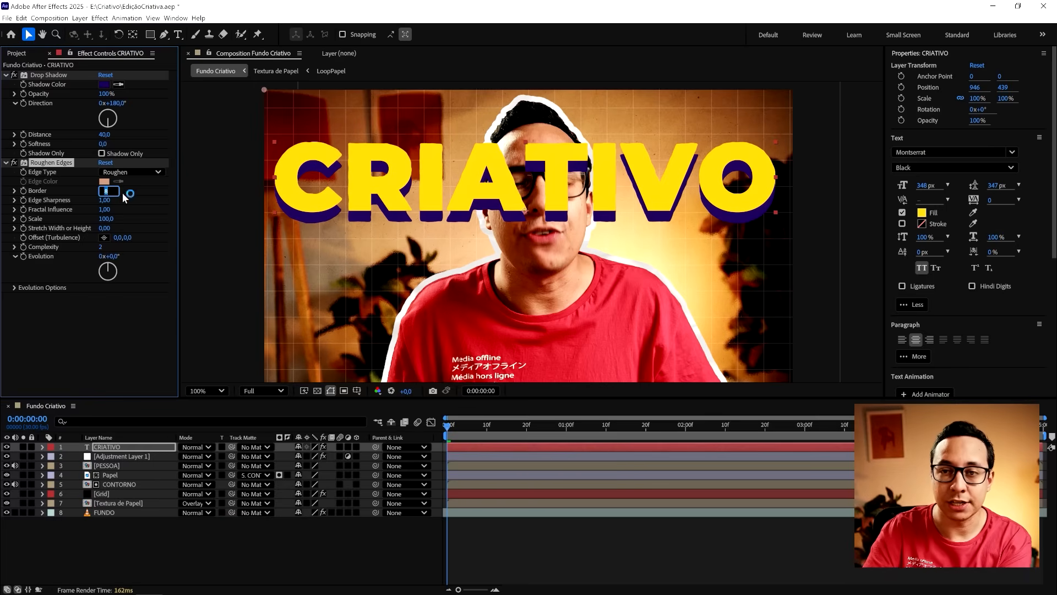
{"action": "left_click", "coordinate": [106, 218]}
{"action": "type", "text": "150"}
{"action": "key", "text": "Return"}
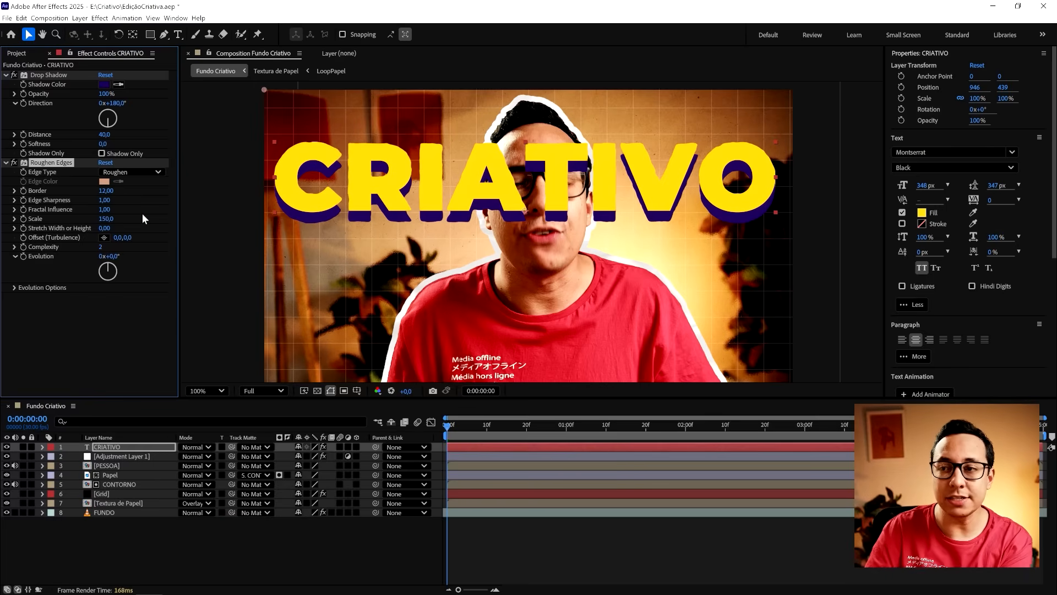
{"action": "left_click", "coordinate": [104, 199]}
{"action": "type", "text": "10"}
{"action": "key", "text": "Return"}
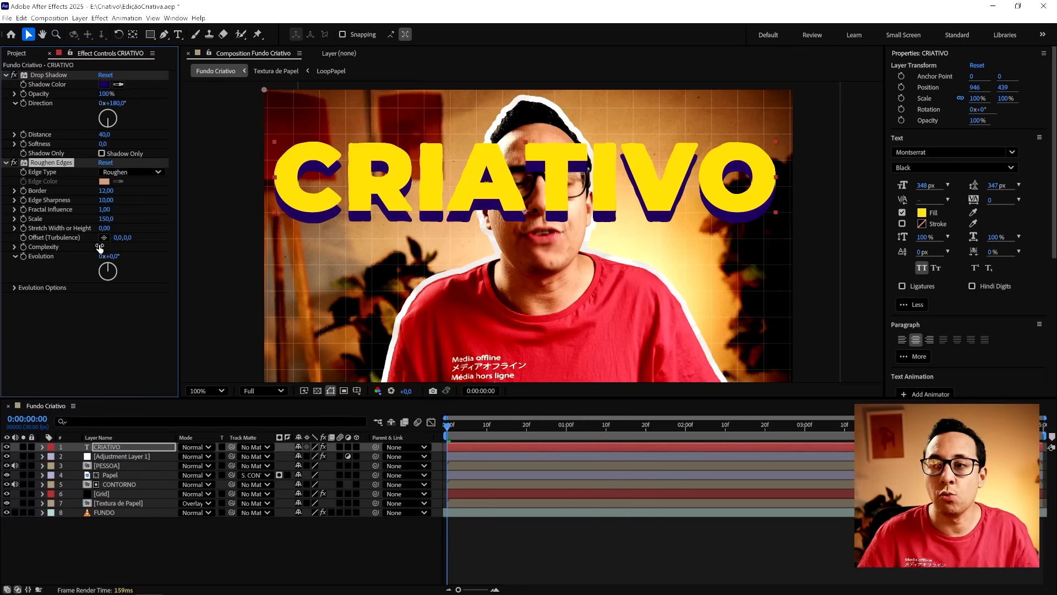
- Drive the Roughen Edges Evolution with the expression time*80, save the project and collapse the CRIATIVO layer
{"action": "left_click", "coordinate": [25, 256], "text": "alt"}
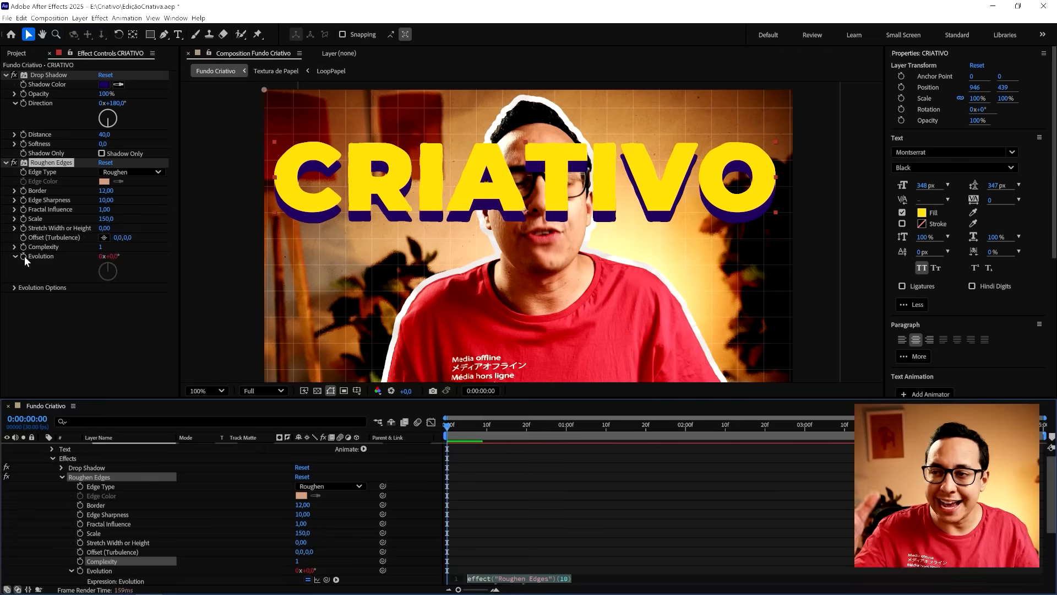
{"action": "type", "text": "time*"}
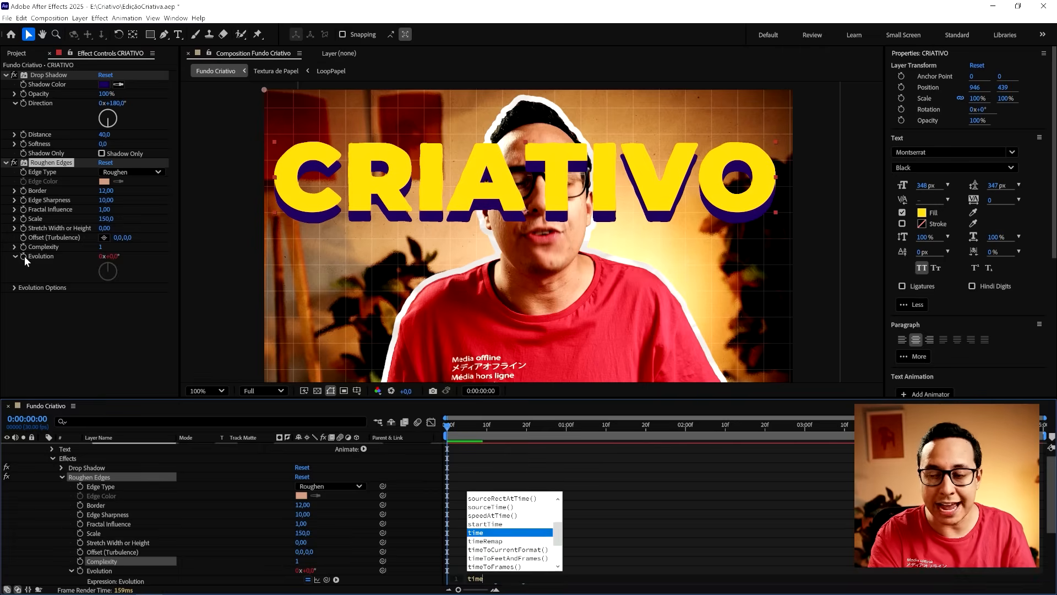
{"action": "type", "text": "80"}
{"action": "key", "text": "KP_Enter"}
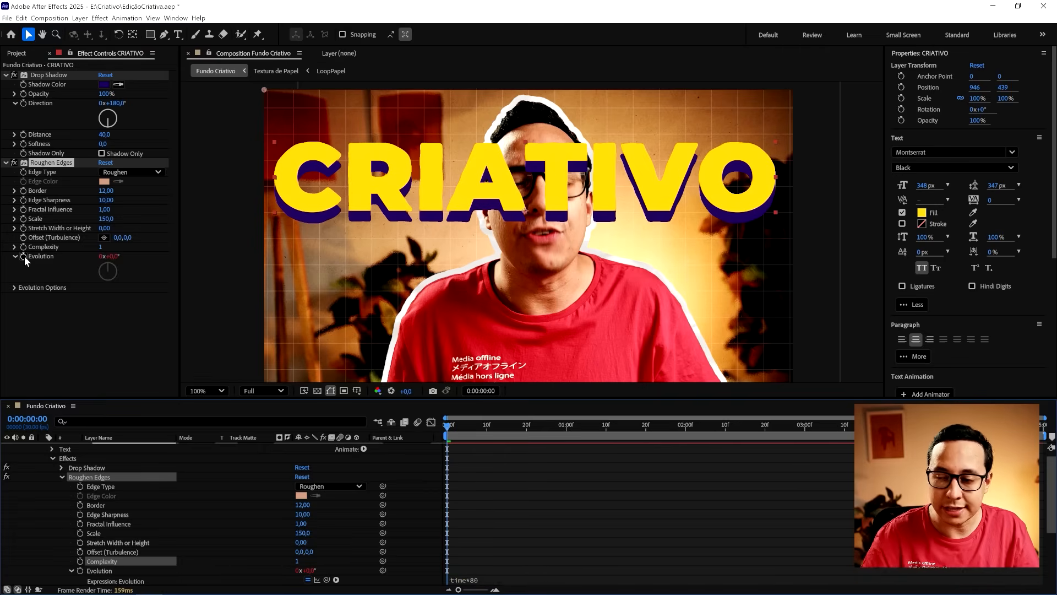
{"action": "left_click", "coordinate": [511, 530]}
{"action": "key", "text": "ctrl+s"}
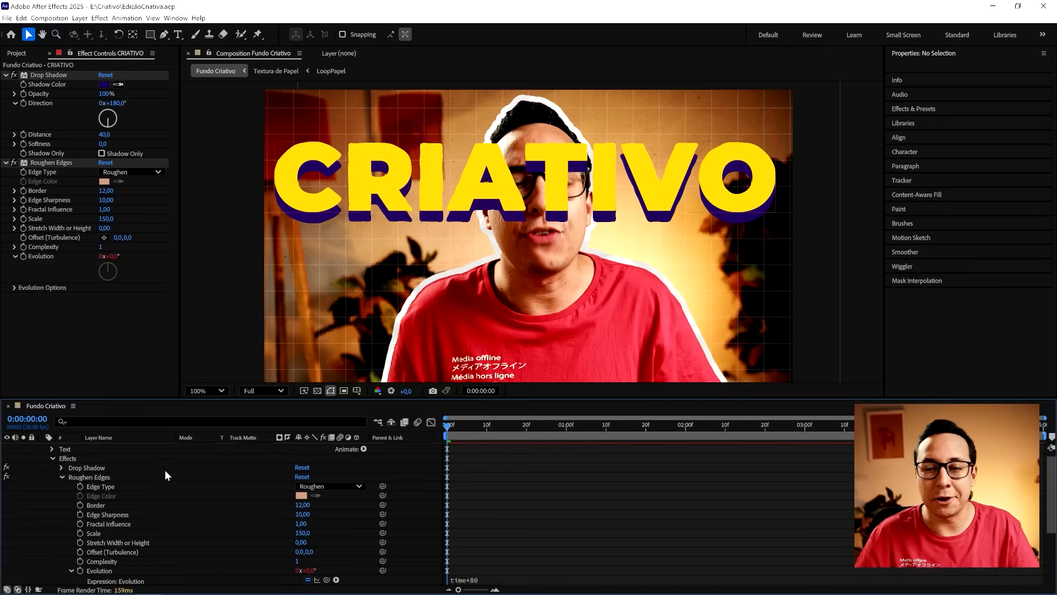
{"action": "scroll", "coordinate": [46, 455], "scroll_direction": "up", "scroll_amount": 1}
{"action": "left_click", "coordinate": [43, 446]}
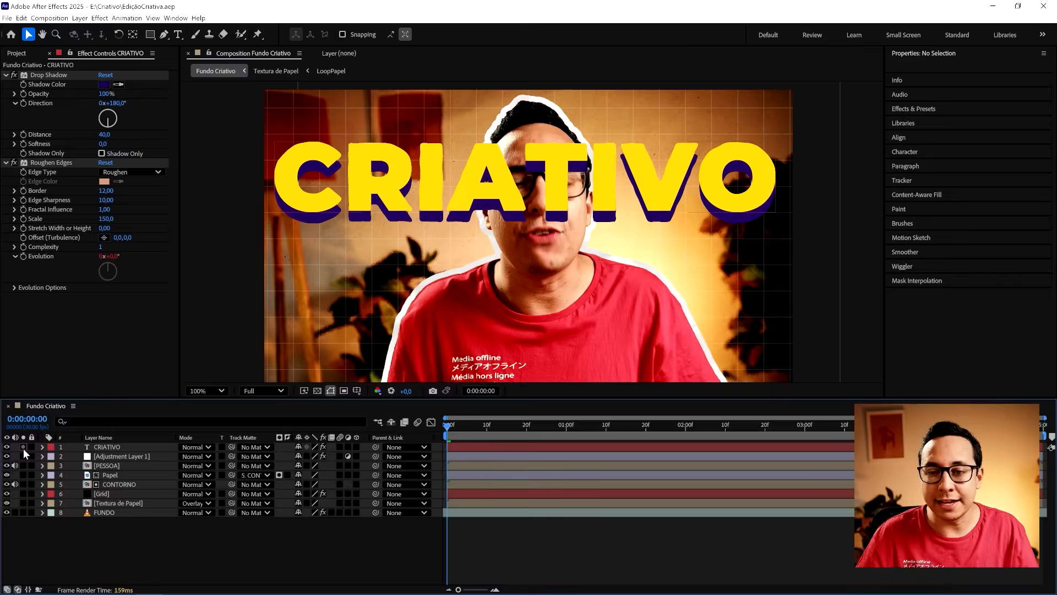
- Solo the CRIATIVO layer, play back its roughened edges and save the project
{"action": "left_click", "coordinate": [23, 447]}
{"action": "key", "text": "space"}
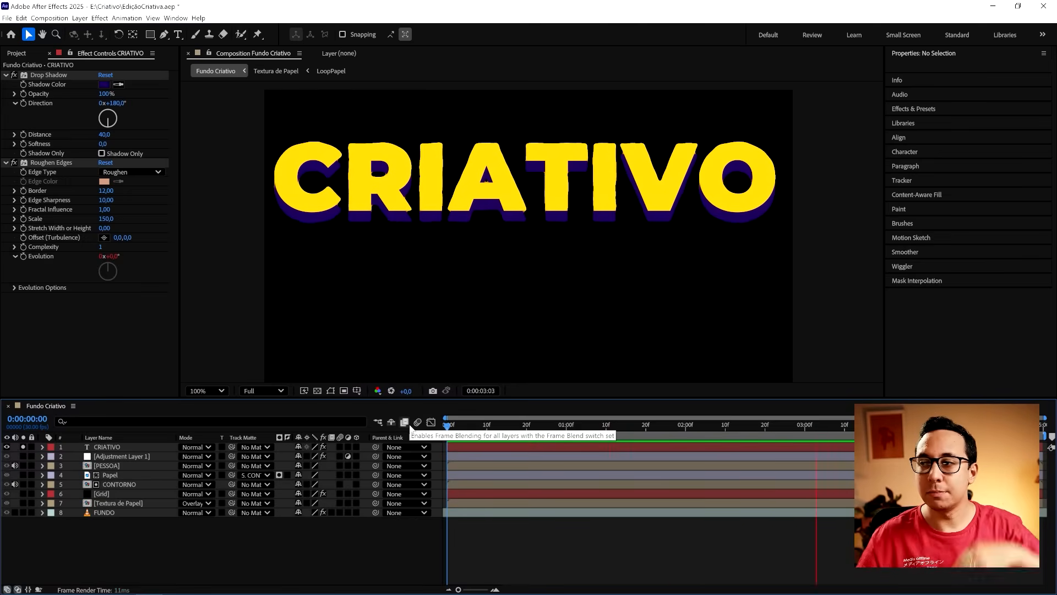
{"action": "key", "text": "space"}
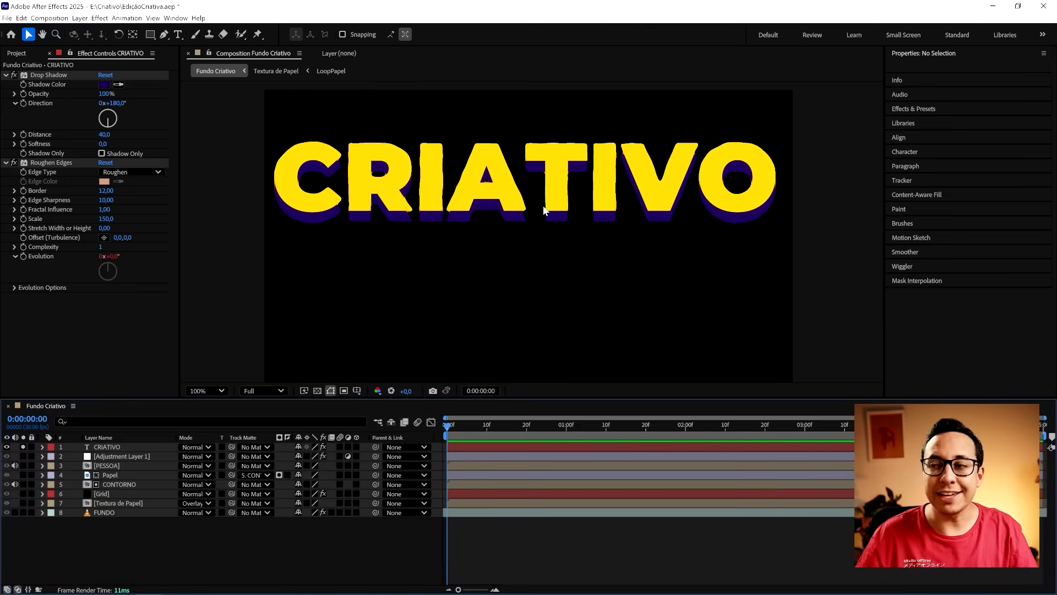
{"action": "key", "text": "ctrl+s"}
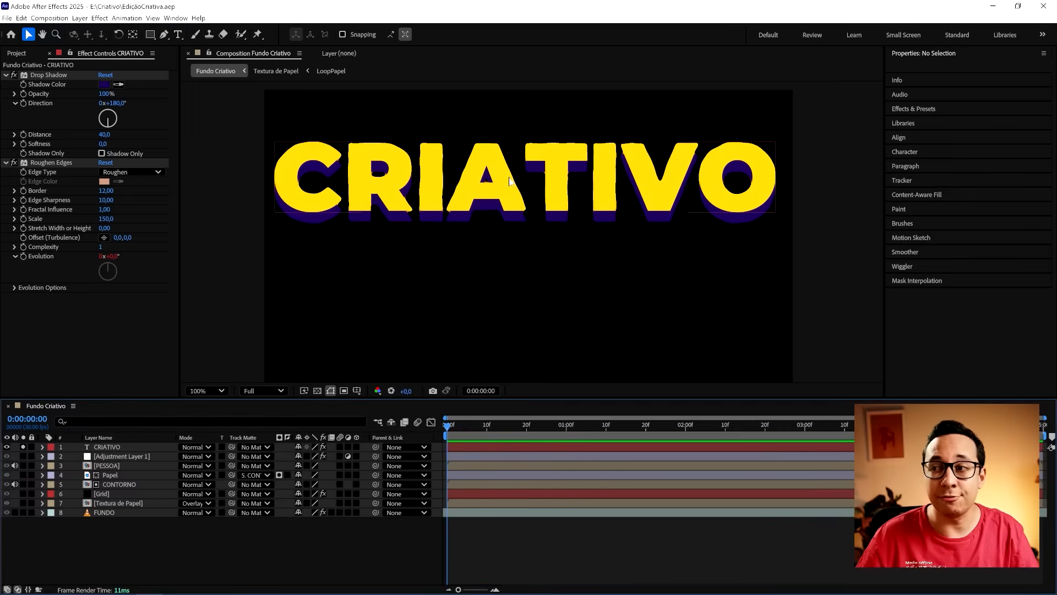
- Add a Scale text animator to the CRIATIVO layer and set its scale to 0%
{"action": "left_click", "coordinate": [137, 447]}
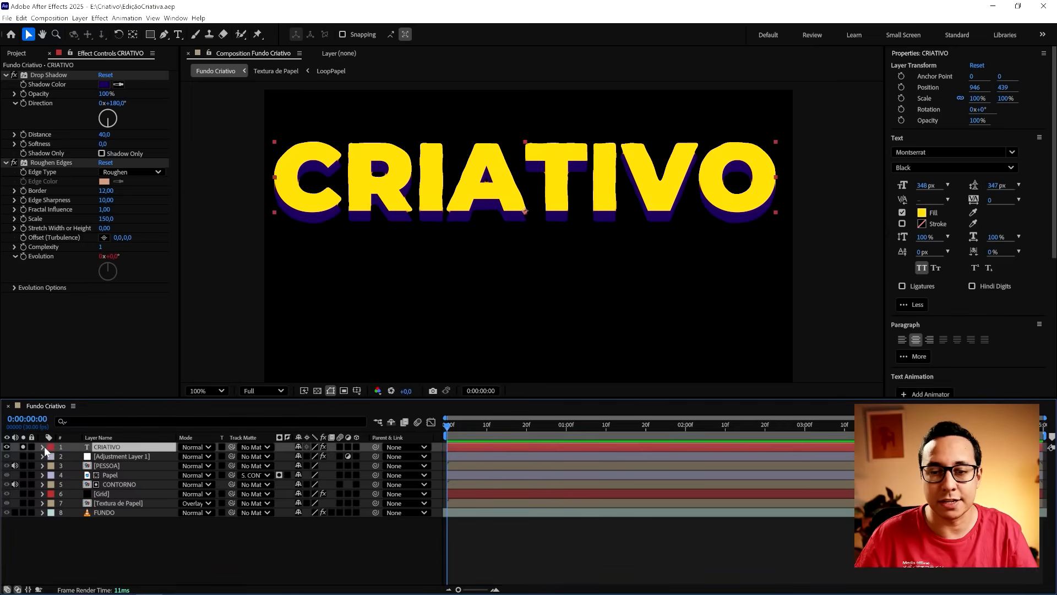
{"action": "left_click", "coordinate": [43, 446]}
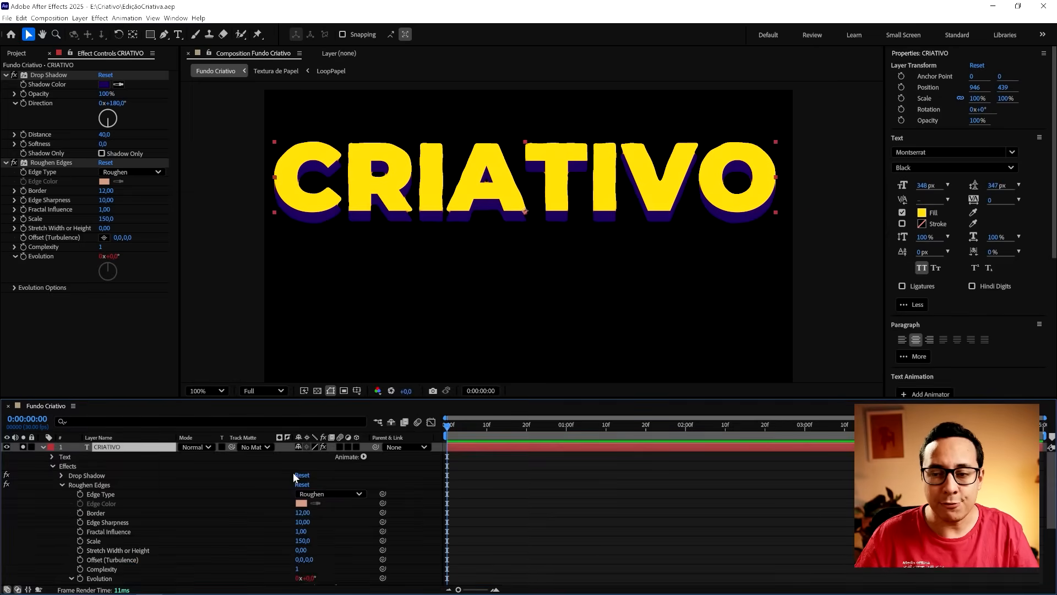
{"action": "left_click", "coordinate": [347, 458]}
{"action": "left_click", "coordinate": [364, 457]}
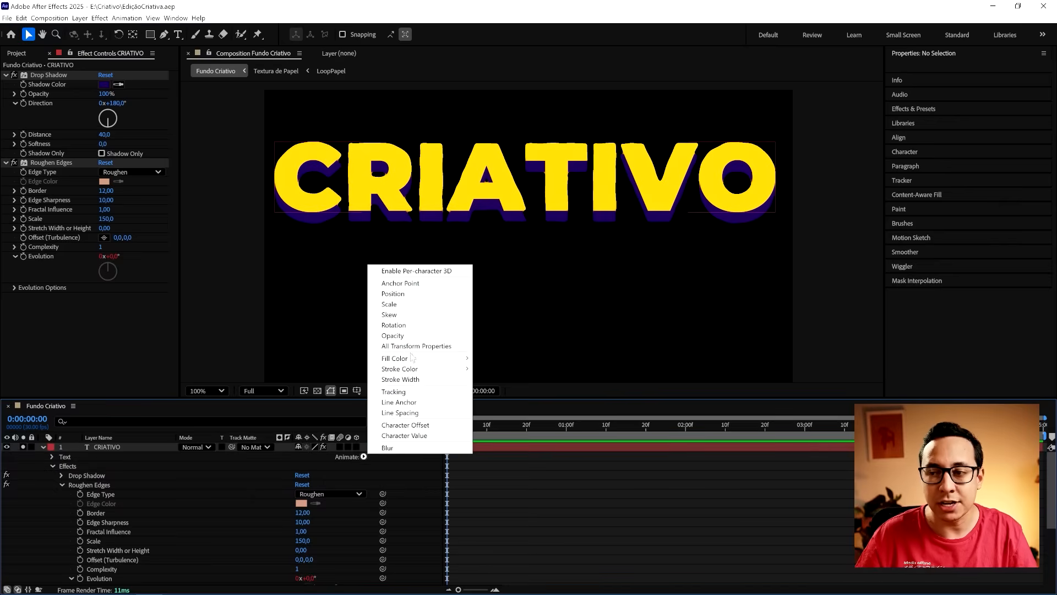
{"action": "left_click", "coordinate": [408, 304]}
{"action": "left_click", "coordinate": [276, 499]}
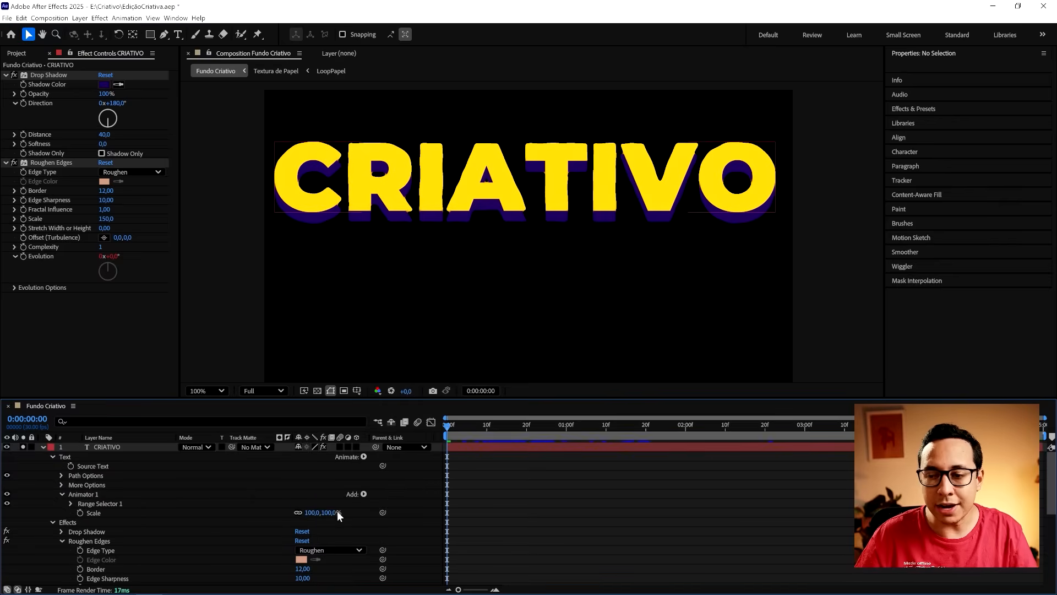
{"action": "left_click", "coordinate": [331, 511]}
{"action": "type", "text": "00"}
{"action": "key", "text": "Return"}
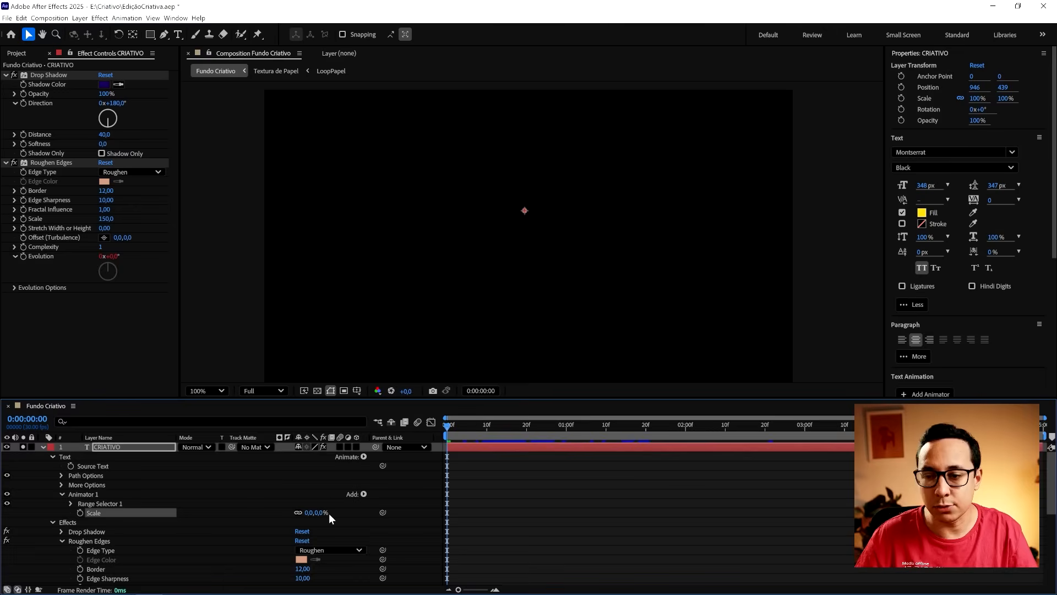
- Keyframe the Range Selector 1 Start value from 0% at the first frame to 100% at 0:00:01:01
{"action": "left_click", "coordinate": [71, 503]}
{"action": "left_click", "coordinate": [128, 504]}
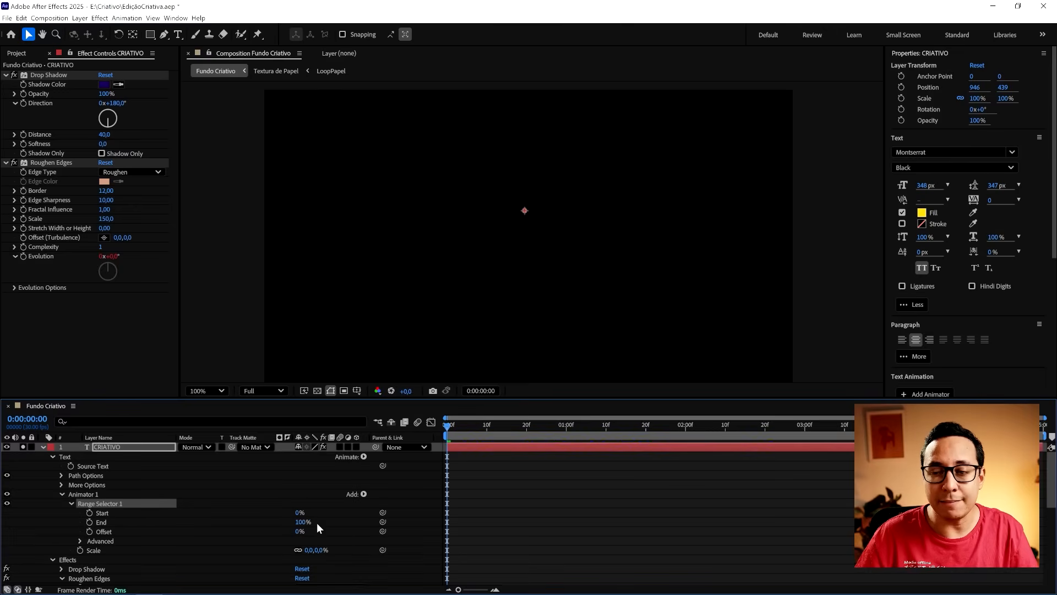
{"action": "left_click", "coordinate": [297, 512]}
{"action": "left_click", "coordinate": [90, 513]}
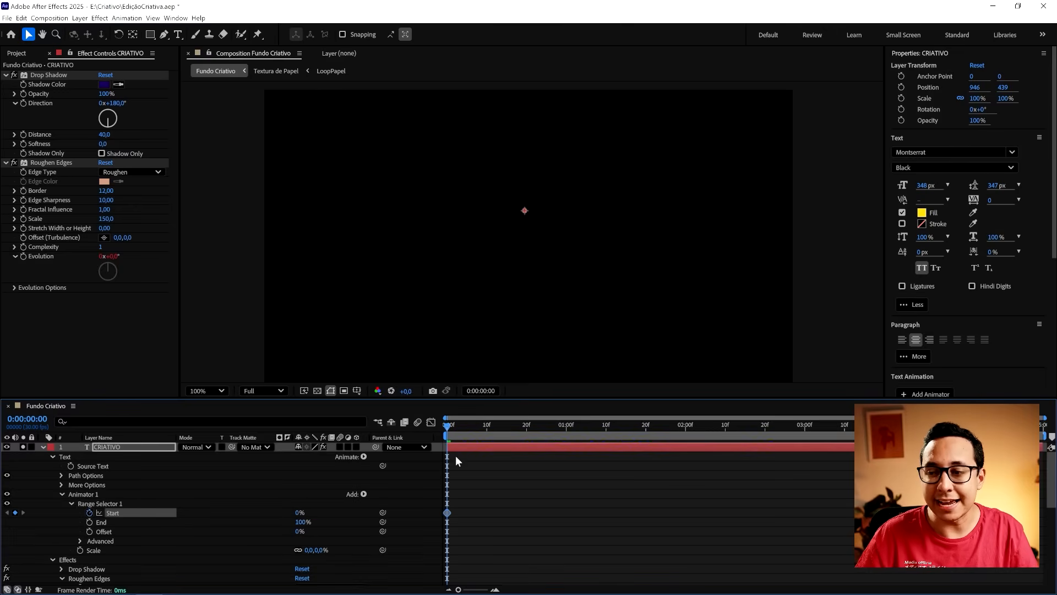
{"action": "left_click_drag", "start_coordinate": [485, 437], "coordinate": [570, 435]}
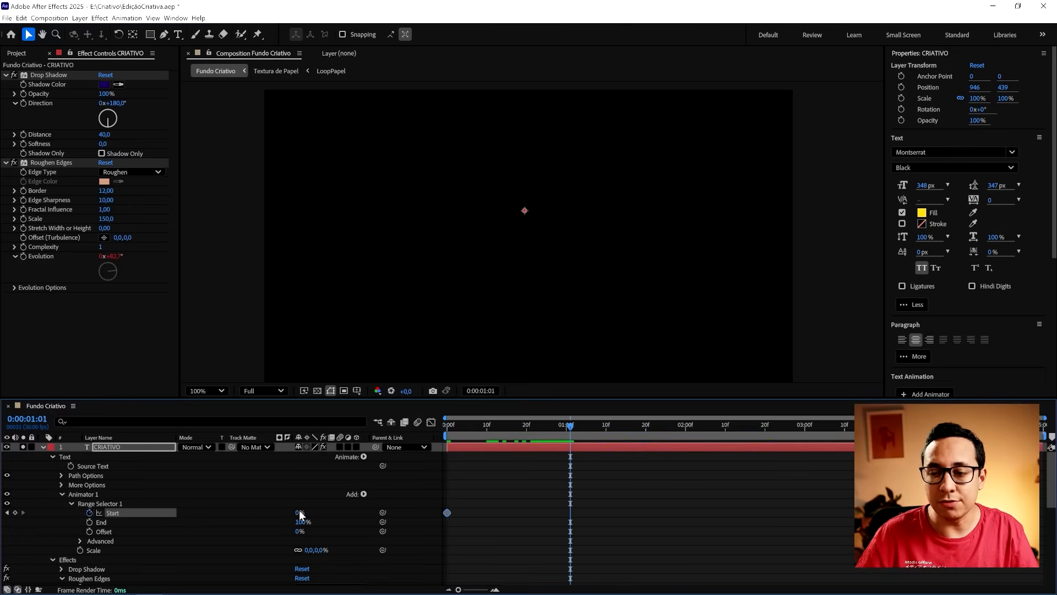
{"action": "left_click_drag", "start_coordinate": [299, 510], "coordinate": [579, 503]}
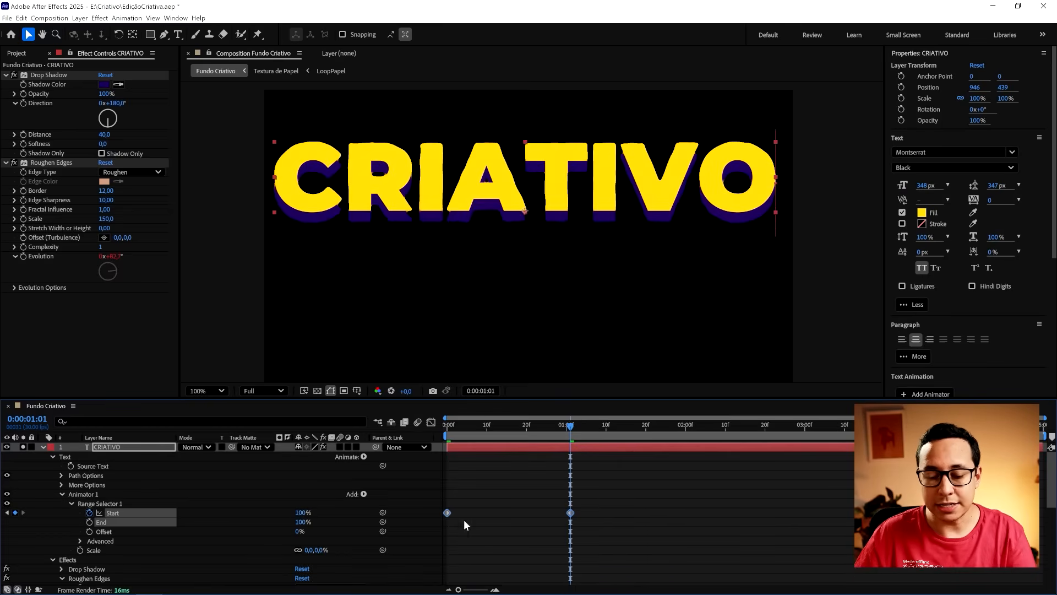
- Ease the two Start keyframes and play back the letter-by-letter CRIATIVO reveal from the beginning
{"action": "left_click", "coordinate": [450, 430]}
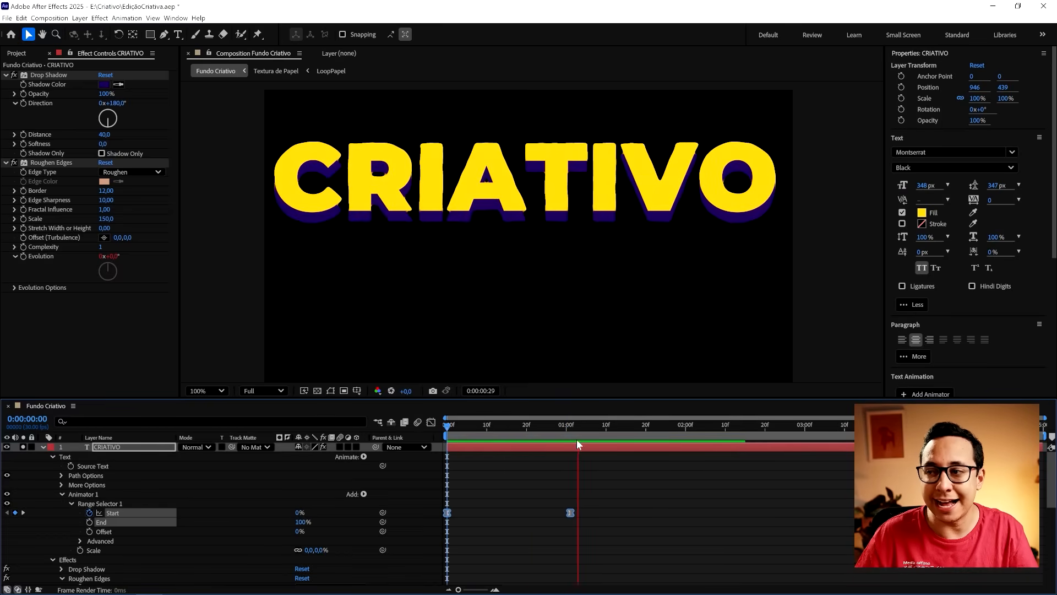
{"action": "key", "text": "space"}
{"action": "left_click_drag", "start_coordinate": [569, 430], "coordinate": [481, 436]}
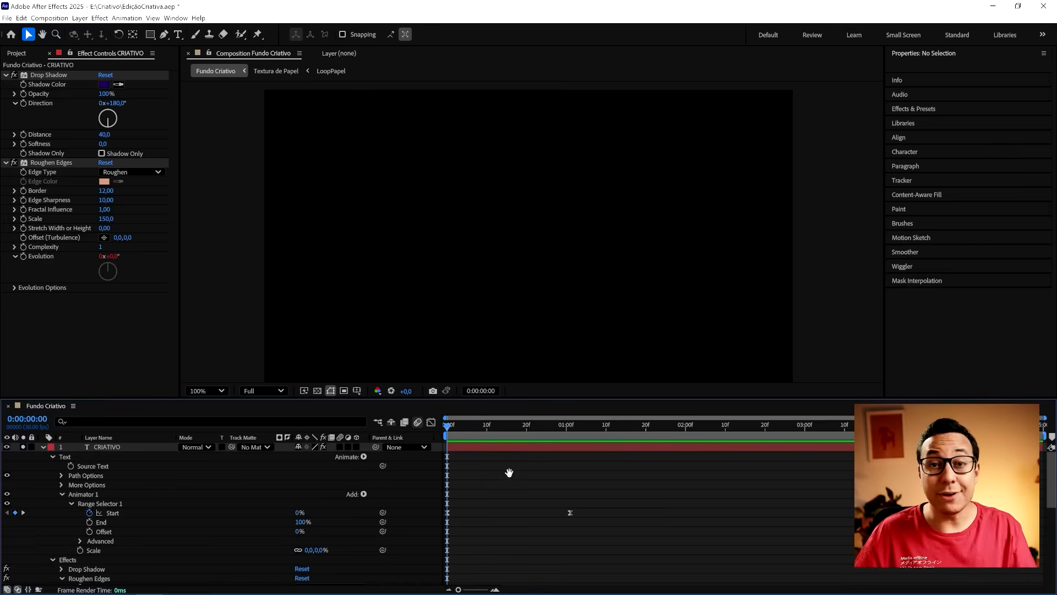
{"action": "key", "text": "space"}
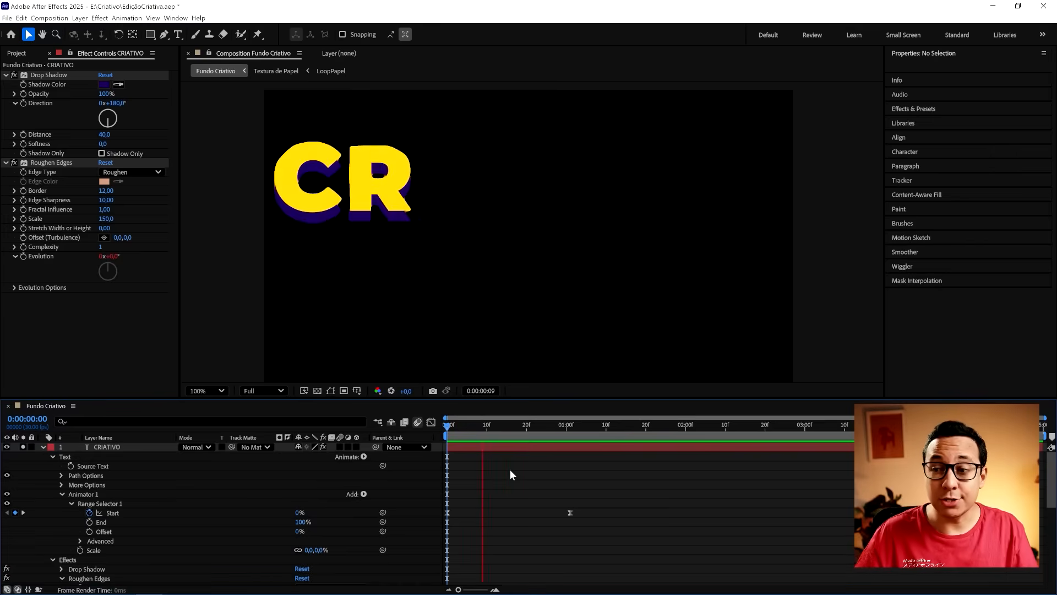
{"action": "key", "text": "space"}
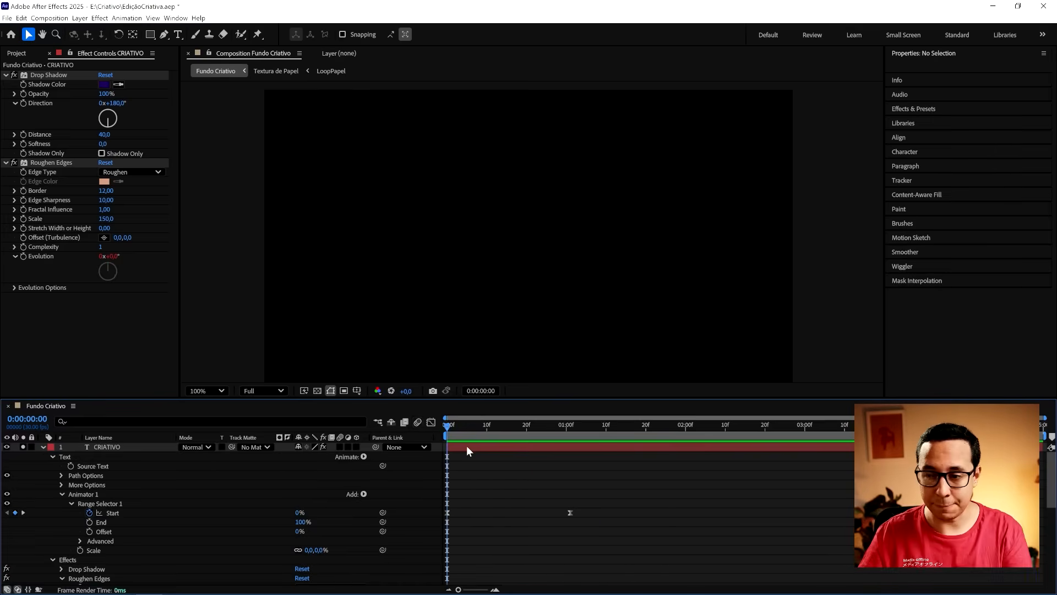
- Keyframe the CRIATIVO layer's Position from 946, 264 at the first frame to 946, 387 at 0:00:01:00
{"action": "left_click", "coordinate": [469, 445]}
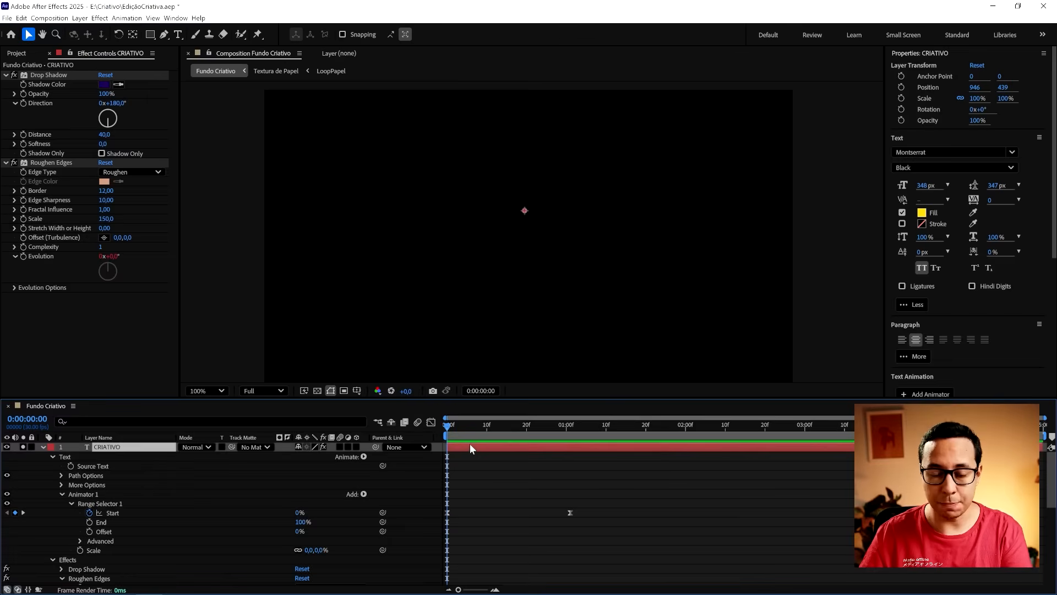
{"action": "key", "text": "p"}
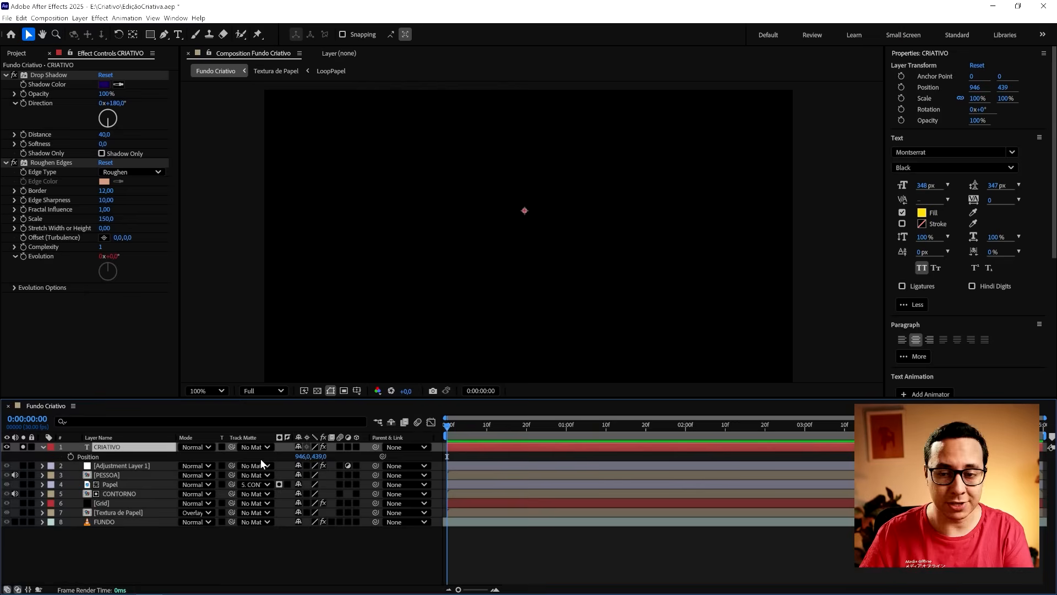
{"action": "left_click", "coordinate": [69, 457]}
{"action": "left_click_drag", "start_coordinate": [323, 457], "coordinate": [236, 457]}
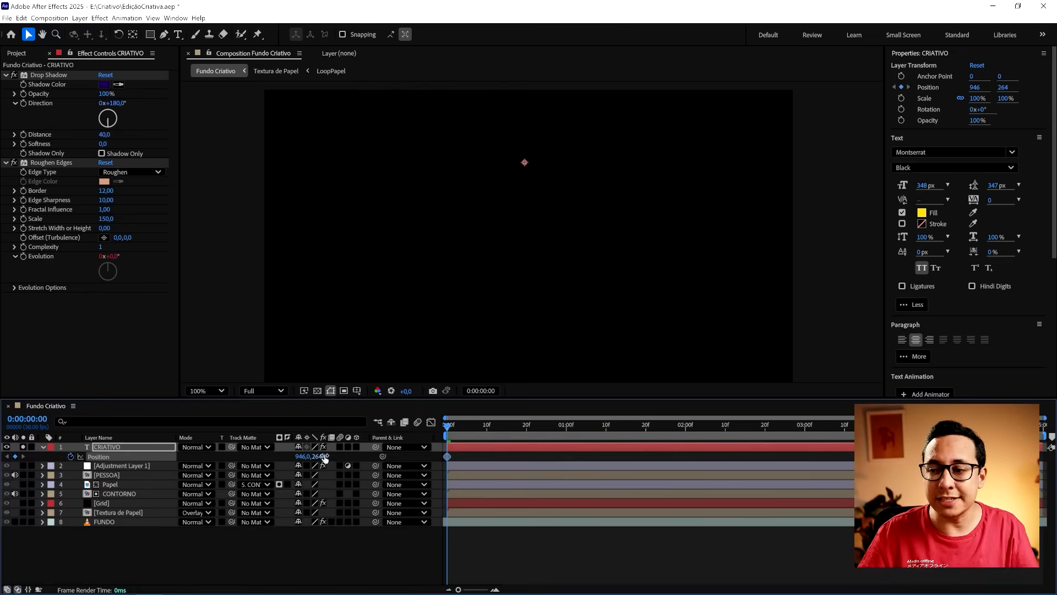
{"action": "left_click_drag", "start_coordinate": [447, 427], "coordinate": [565, 432]}
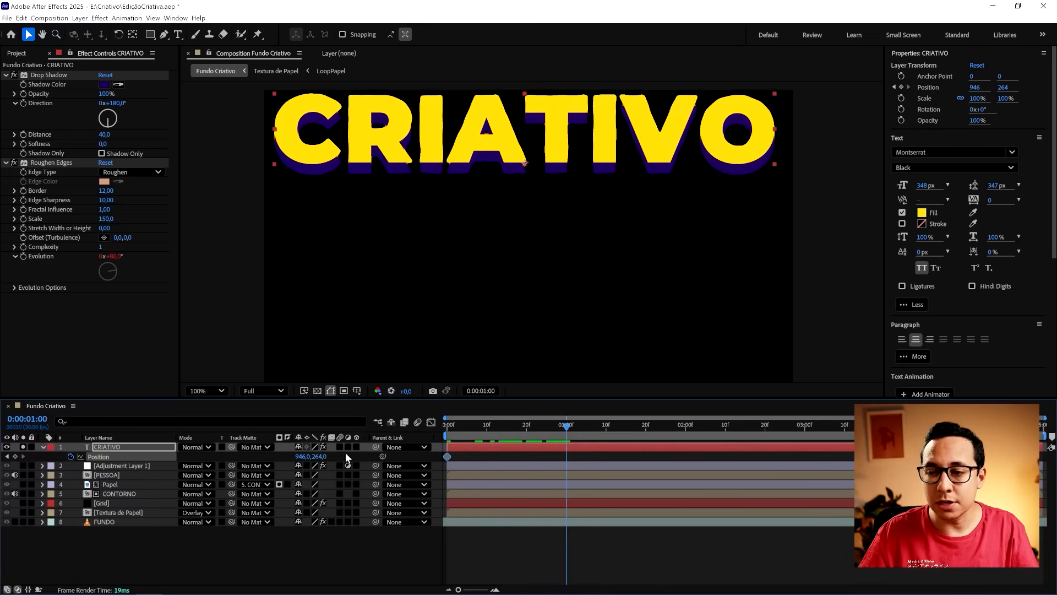
{"action": "left_click_drag", "start_coordinate": [322, 457], "coordinate": [408, 458]}
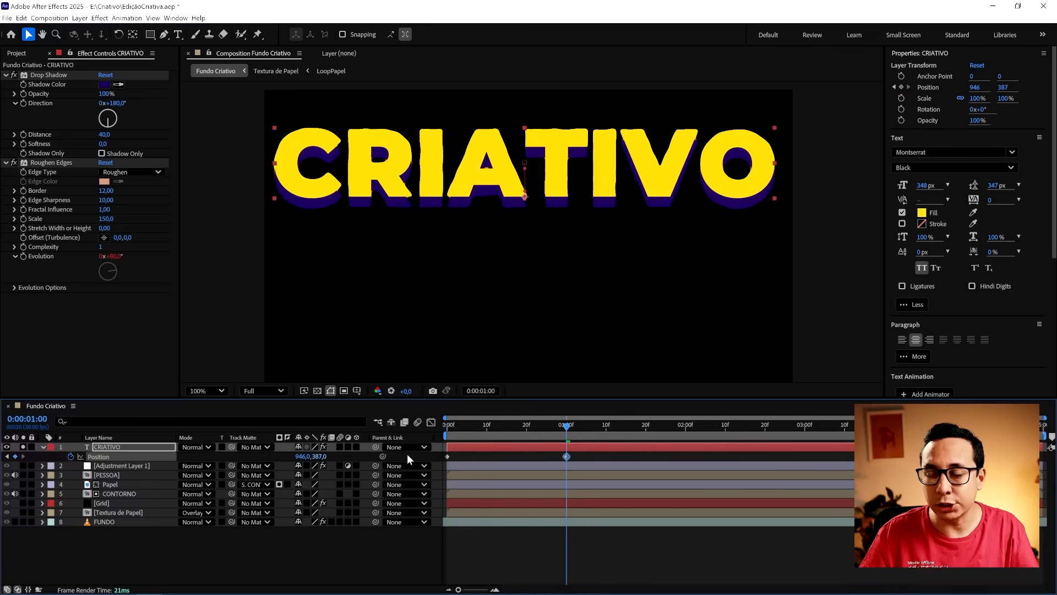
- Apply Easy Ease to both CRIATIVO Position keyframes and play back the downward movement
{"action": "left_click_drag", "start_coordinate": [592, 453], "coordinate": [428, 459]}
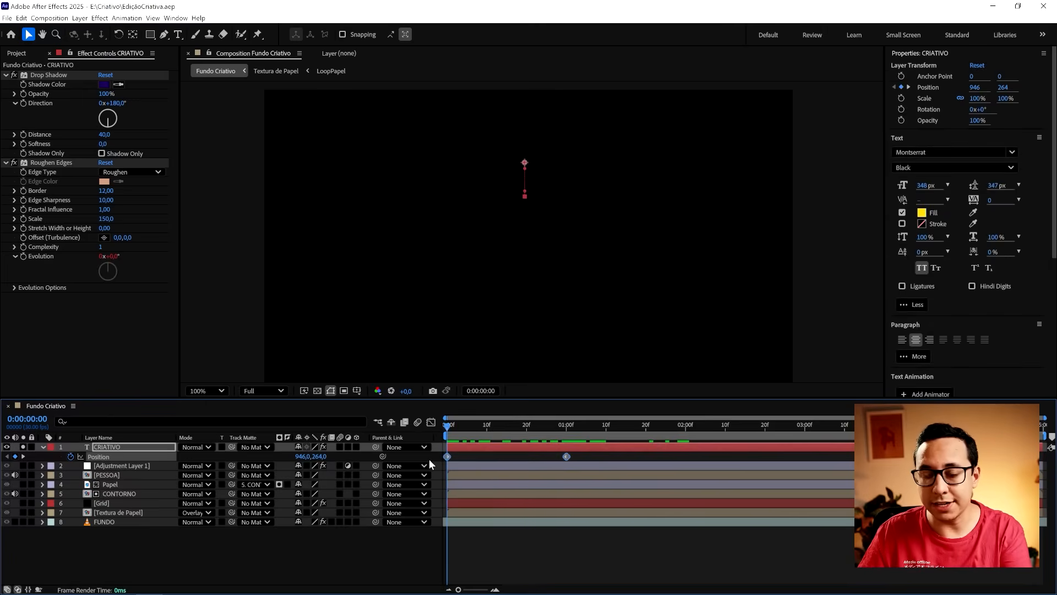
{"action": "key", "text": "F9"}
{"action": "key", "text": "space"}
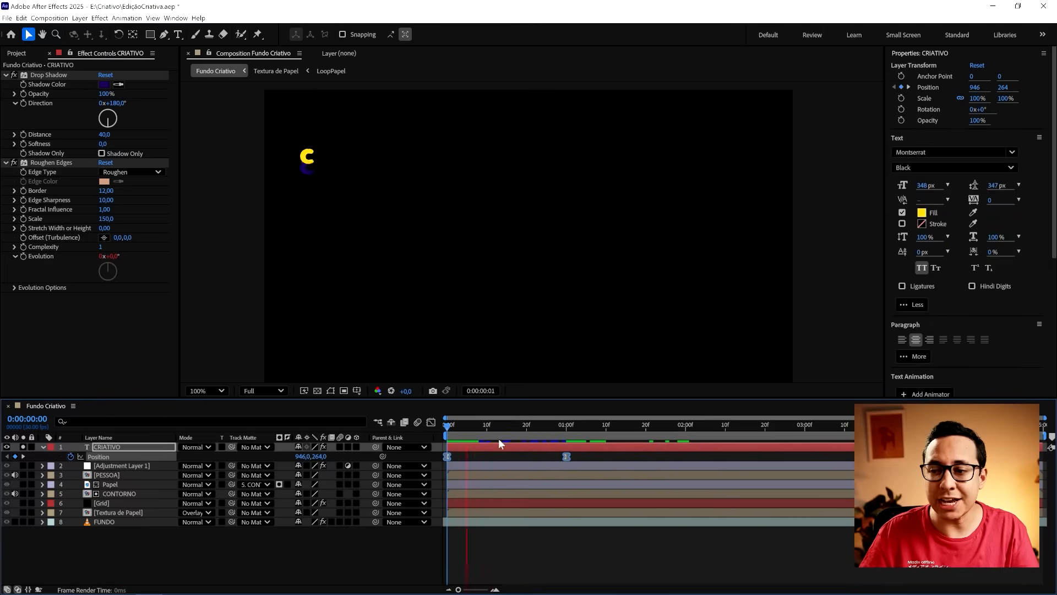
- Lengthen the ease into the last Position keyframe in the speed graph so the title settles gradually, and preview it
{"action": "key", "text": "shift+F3"}
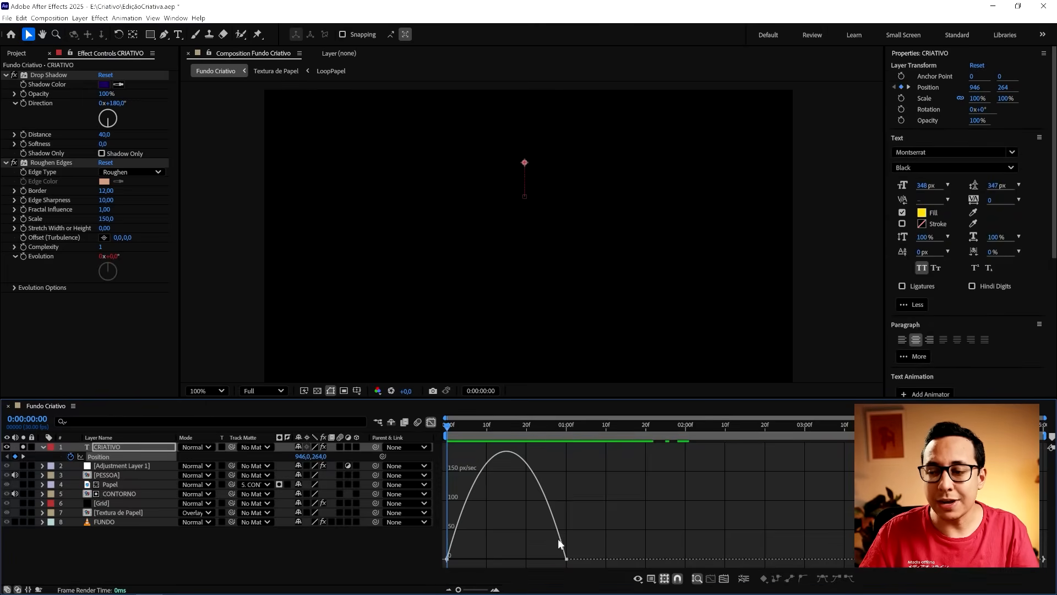
{"action": "left_click", "coordinate": [565, 559]}
{"action": "left_click_drag", "start_coordinate": [547, 559], "coordinate": [491, 559]}
{"action": "key", "text": "space"}
{"action": "key", "text": "shift+F3"}
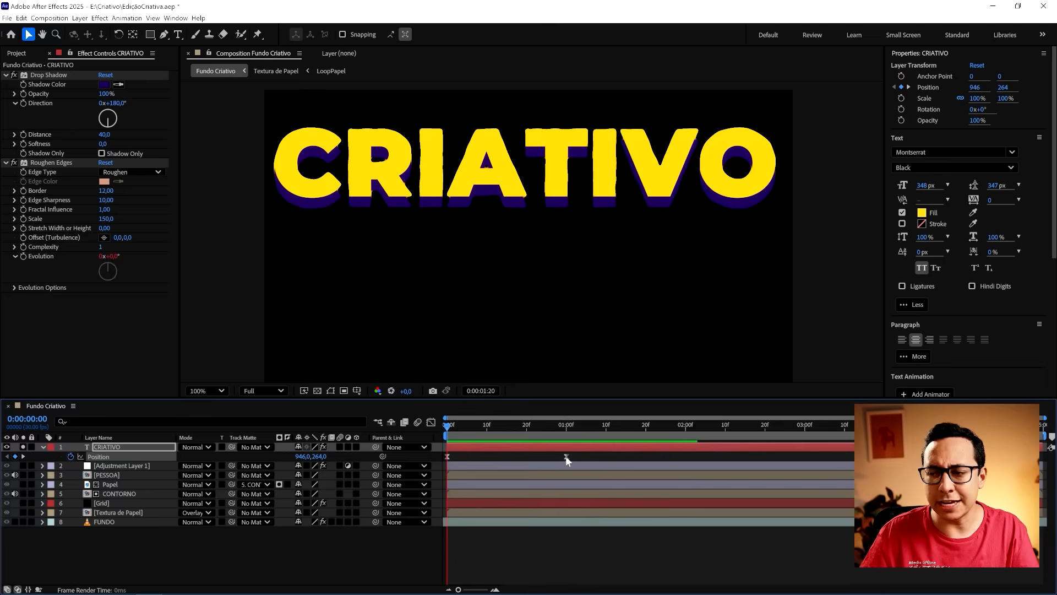
- Move the second Position keyframe to about 0:00:02:01 to slow the title's movement and play it back
{"action": "left_click", "coordinate": [566, 456]}
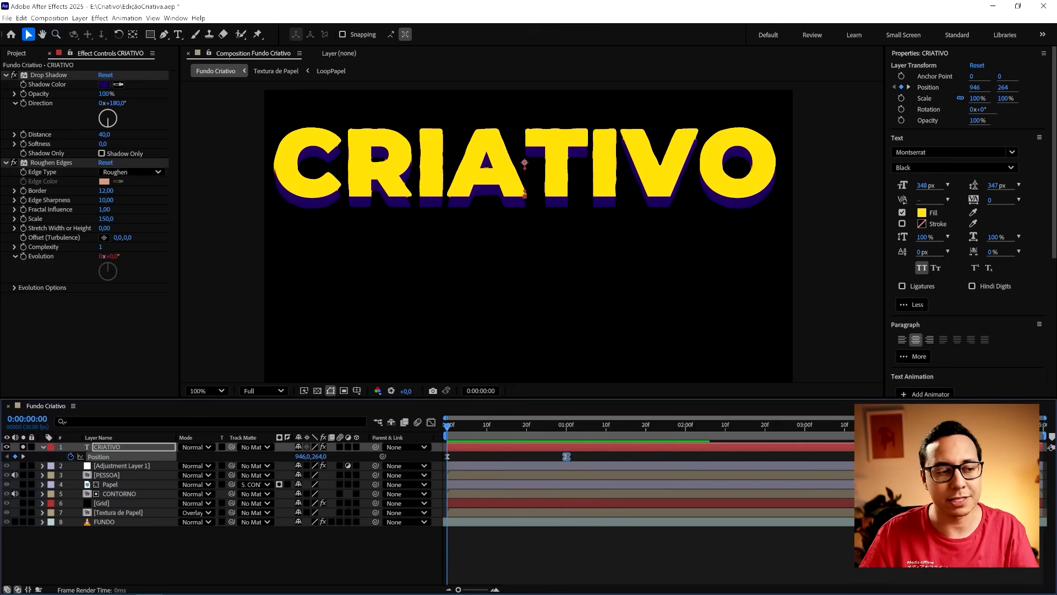
{"action": "left_click_drag", "start_coordinate": [565, 457], "coordinate": [689, 456]}
{"action": "left_click", "coordinate": [724, 453]}
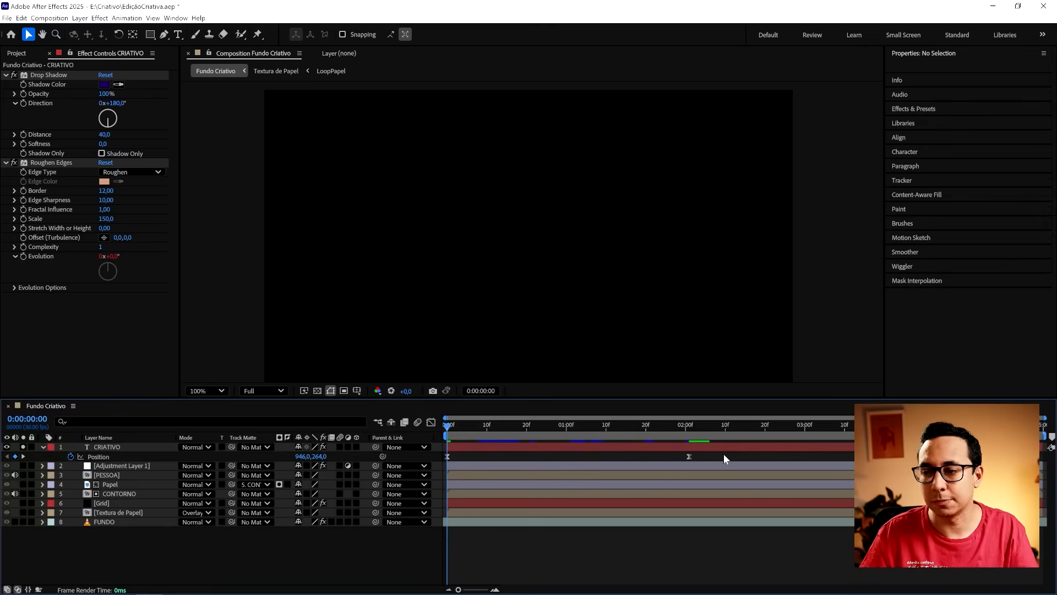
{"action": "key", "text": "space"}
{"action": "key", "text": "space"}
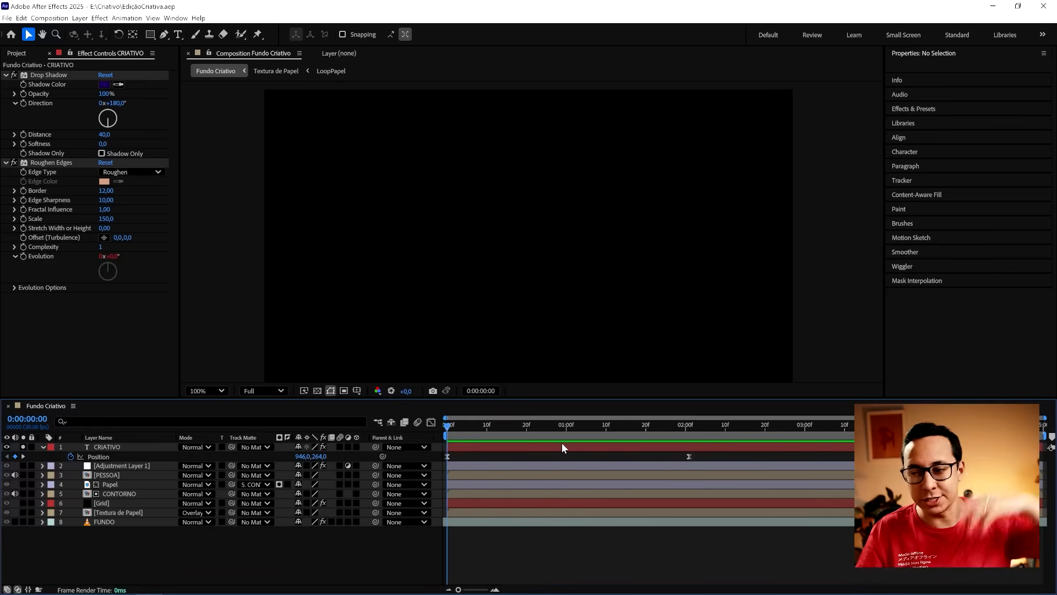
- Add the expression loopOut('pingpong') to the CRIATIVO layer's Position and play back the looping movement
{"action": "left_click", "coordinate": [71, 457], "text": "alt"}
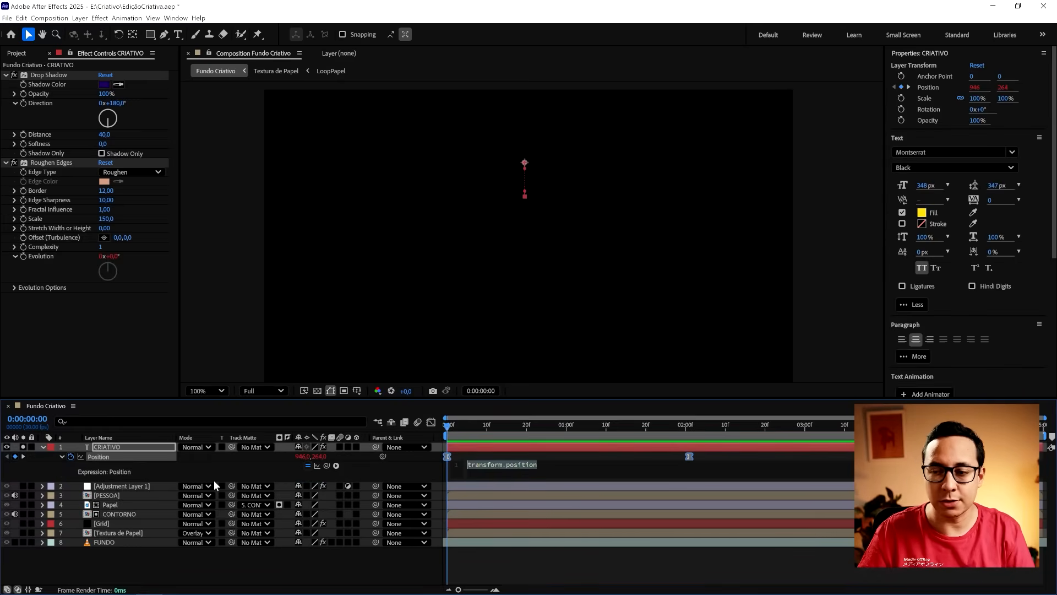
{"action": "type", "text": "loopOut"}
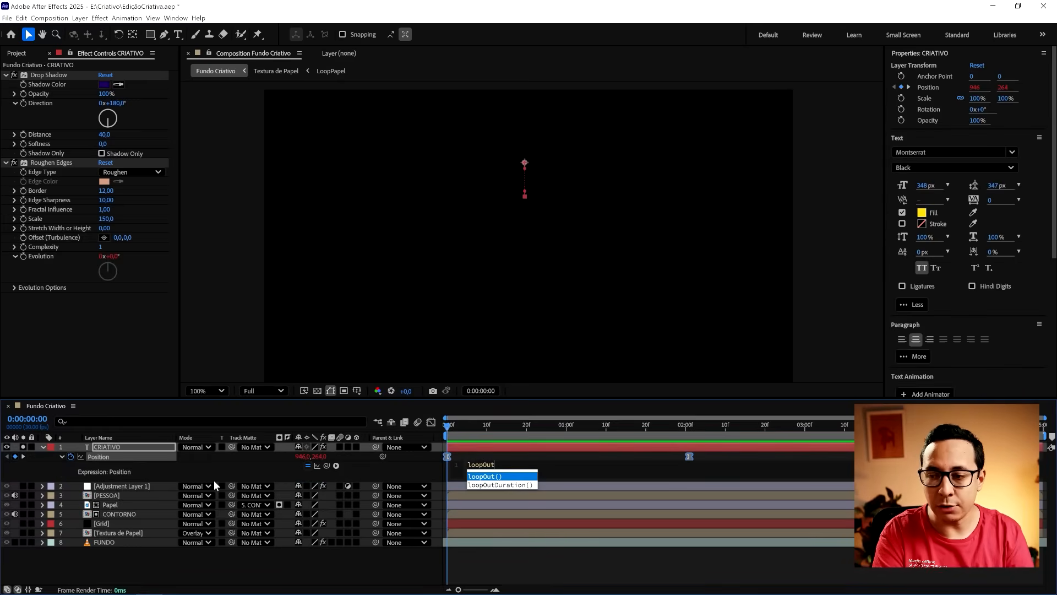
{"action": "type", "text": "('pin"}
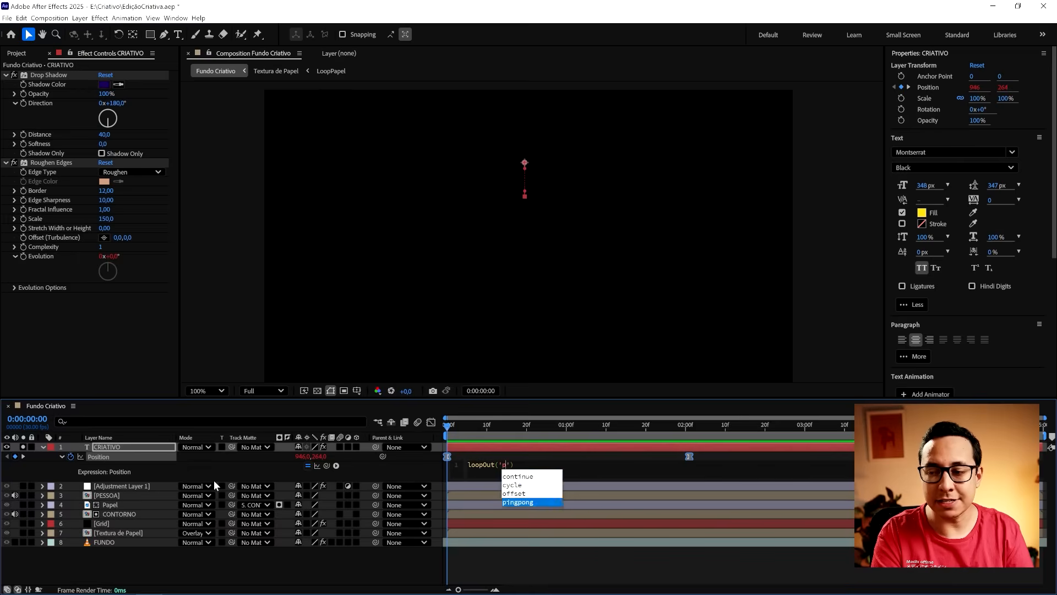
{"action": "key", "text": "Return"}
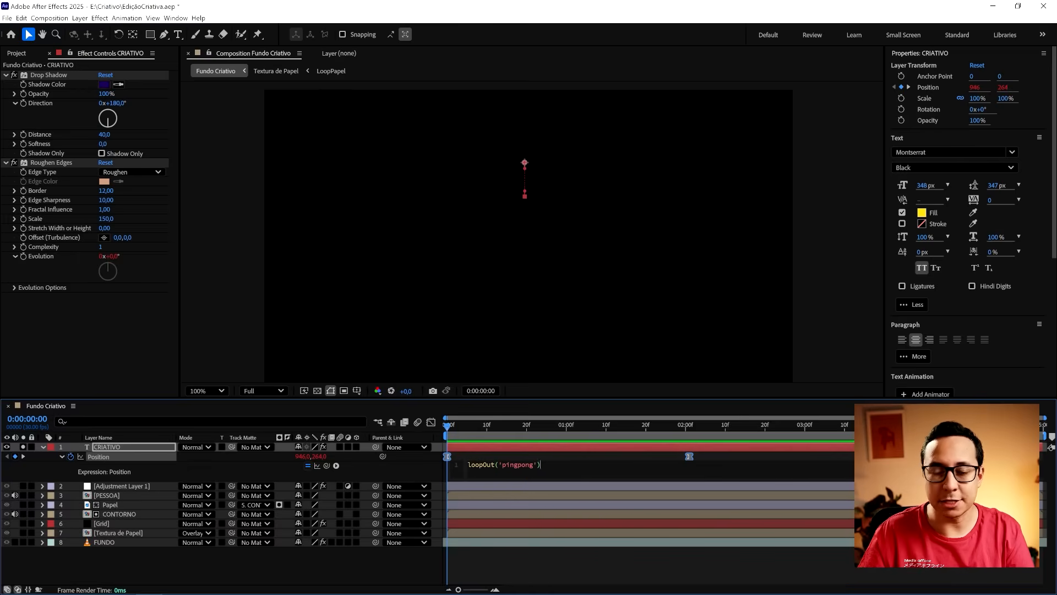
{"action": "key", "text": "ctrl+a"}
{"action": "left_click", "coordinate": [712, 458]}
{"action": "key", "text": "space"}
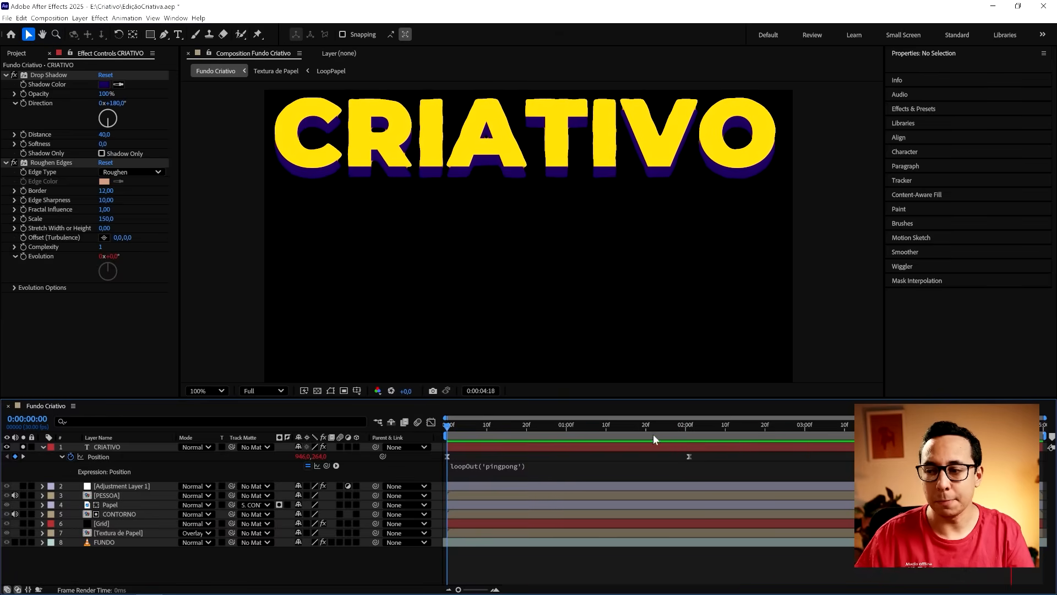
- Lower the CRIATIVO title by setting its Anchor Point Y to -165 and turn off the layer's solo
{"action": "left_click_drag", "start_coordinate": [685, 434], "coordinate": [563, 432]}
{"action": "left_click", "coordinate": [578, 448]}
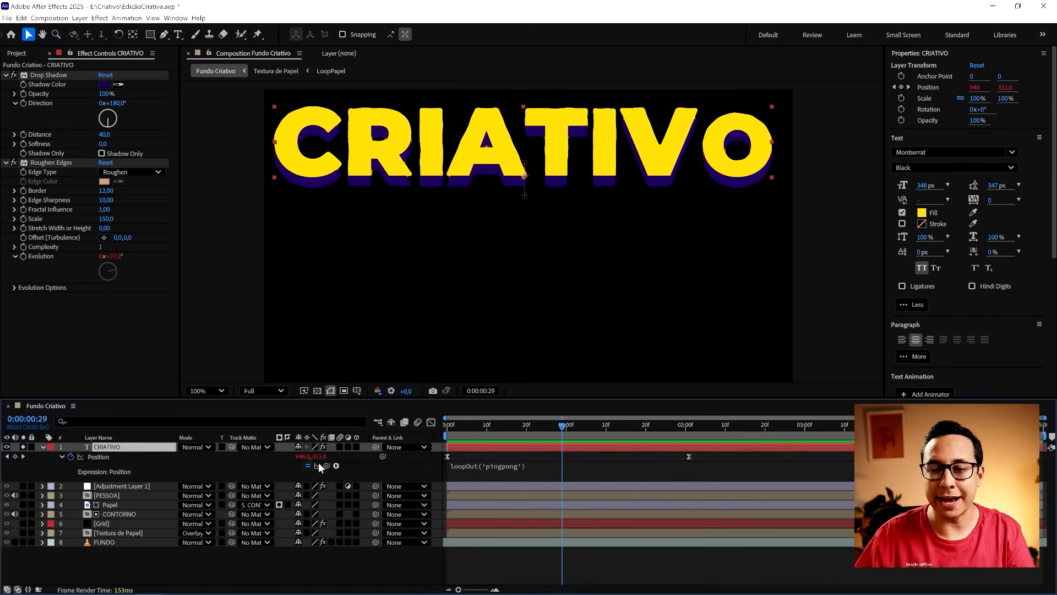
{"action": "key", "text": "a"}
{"action": "left_click_drag", "start_coordinate": [308, 456], "coordinate": [71, 474]}
{"action": "left_click", "coordinate": [23, 447]}
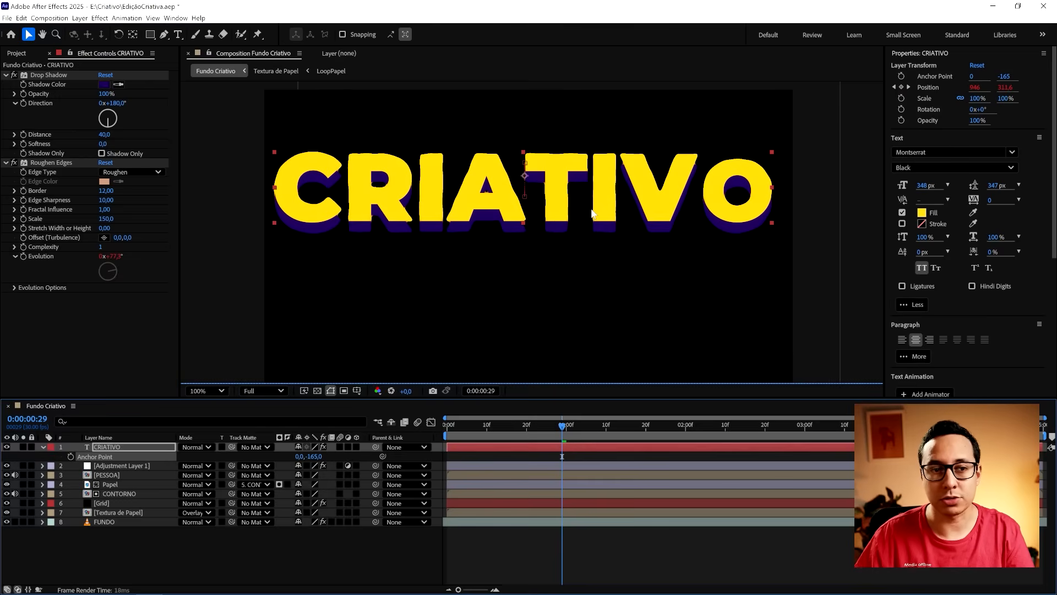
- Adjust the CRIATIVO title's height against the full composition, ending with Anchor Point Y at -160, and scrub to check it
{"action": "left_click_drag", "start_coordinate": [315, 456], "coordinate": [290, 458]}
{"action": "left_click", "coordinate": [596, 454]}
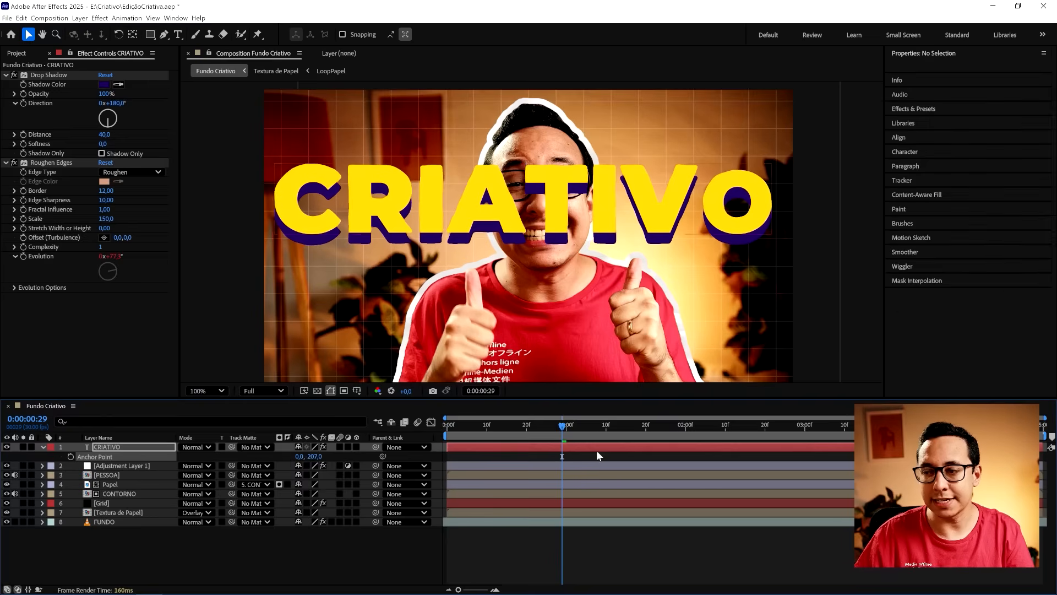
{"action": "mouse_move", "coordinate": [574, 427]}
{"action": "left_mouse_down"}
{"action": "mouse_move", "coordinate": [620, 434]}
{"action": "mouse_move", "coordinate": [590, 435]}
{"action": "left_mouse_up"}
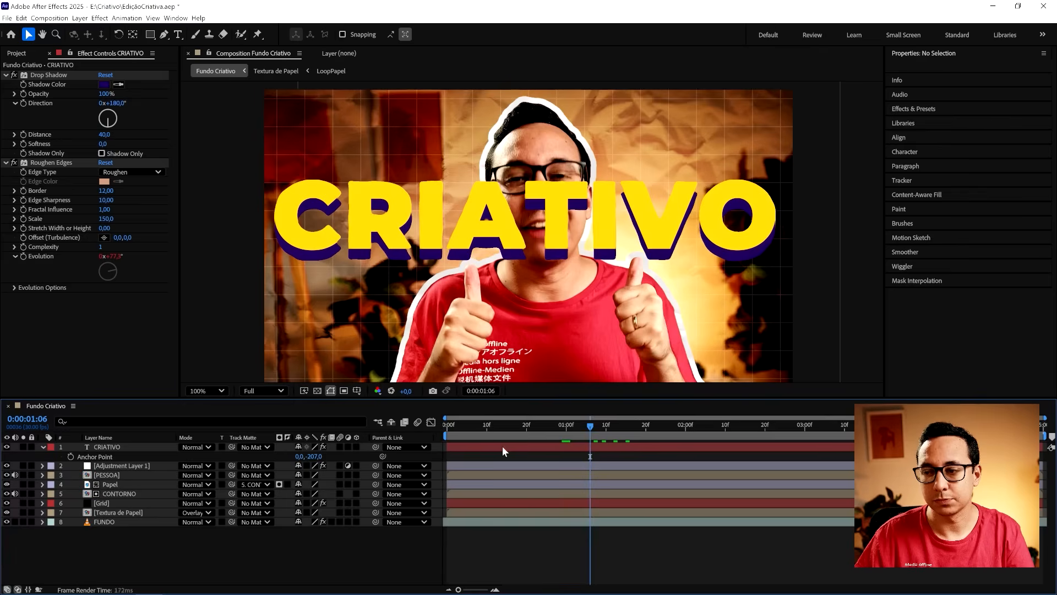
{"action": "left_click_drag", "start_coordinate": [319, 456], "coordinate": [346, 451]}
{"action": "left_click", "coordinate": [577, 430]}
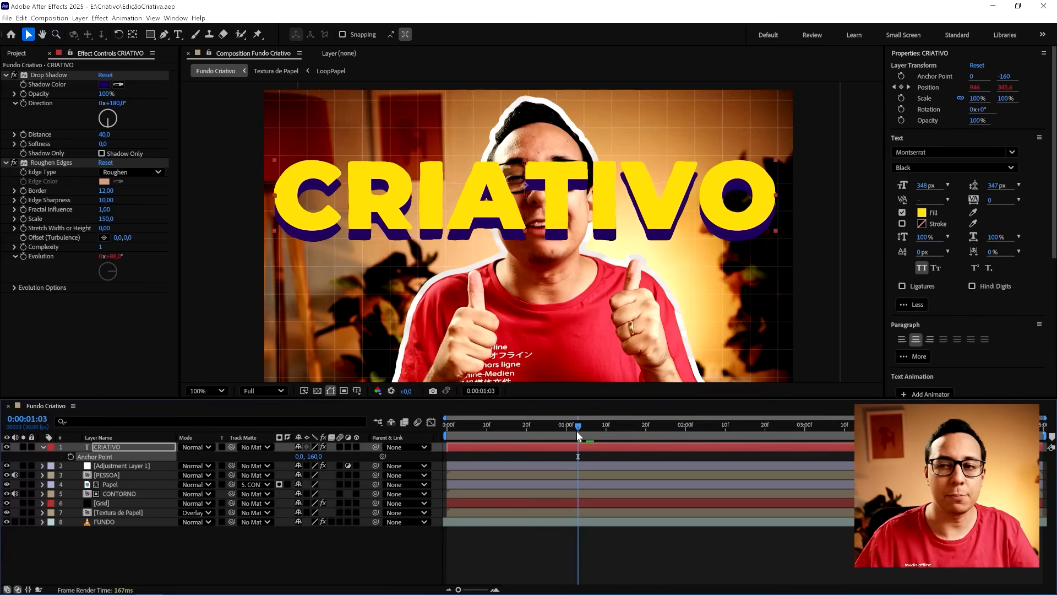
{"action": "left_click_drag", "start_coordinate": [578, 426], "coordinate": [445, 435]}
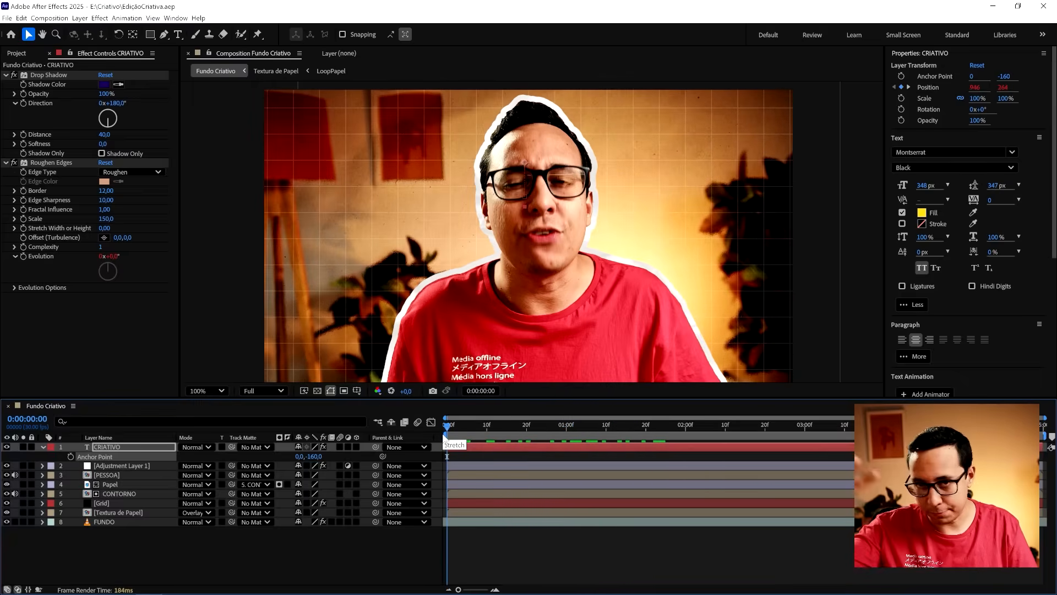
- Collapse the CRIATIVO layer and move it directly below CONTORNO so the title sits behind the person
{"action": "left_click", "coordinate": [500, 456]}
{"action": "left_click", "coordinate": [43, 447]}
{"action": "left_click", "coordinate": [518, 428]}
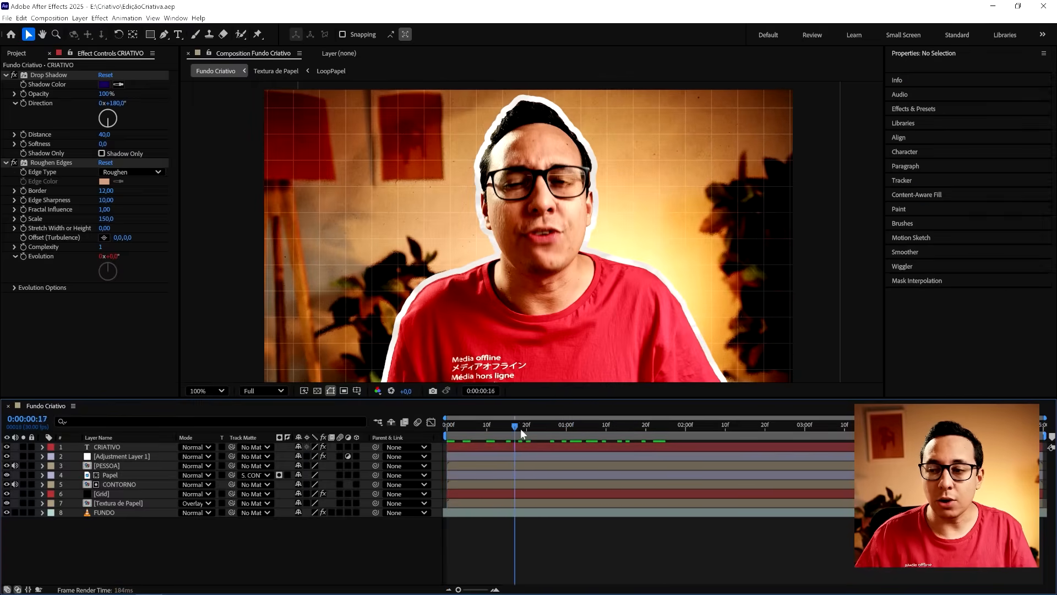
{"action": "key", "text": "space"}
{"action": "left_click_drag", "start_coordinate": [128, 443], "coordinate": [136, 484]}
{"action": "left_click", "coordinate": [658, 557]}
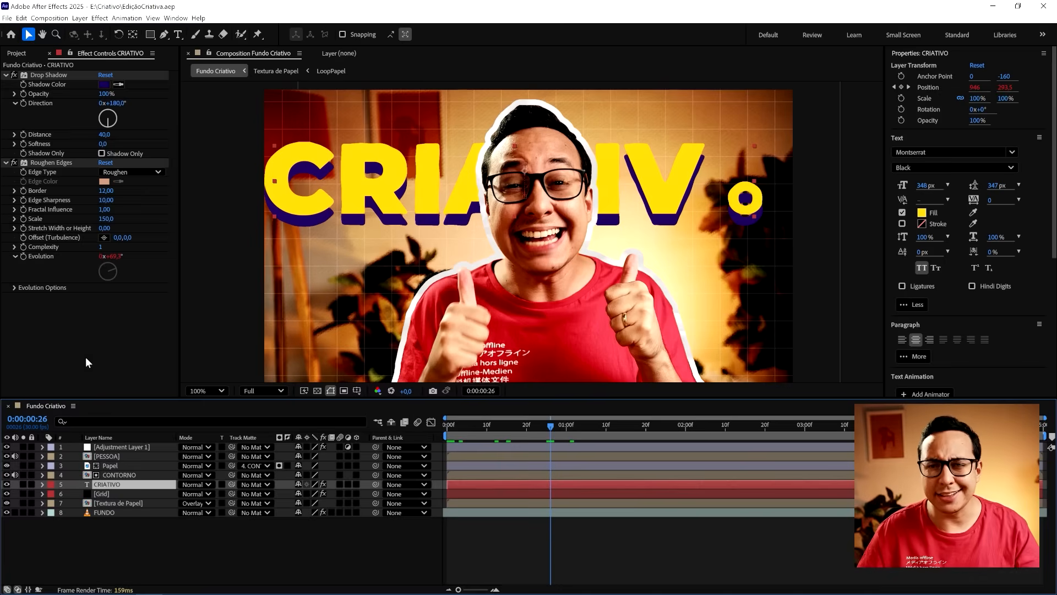
- Apply the Noise effect to the CRIATIVO layer with an Amount of Noise of 20% and save the project
{"action": "right_click", "coordinate": [85, 356]}
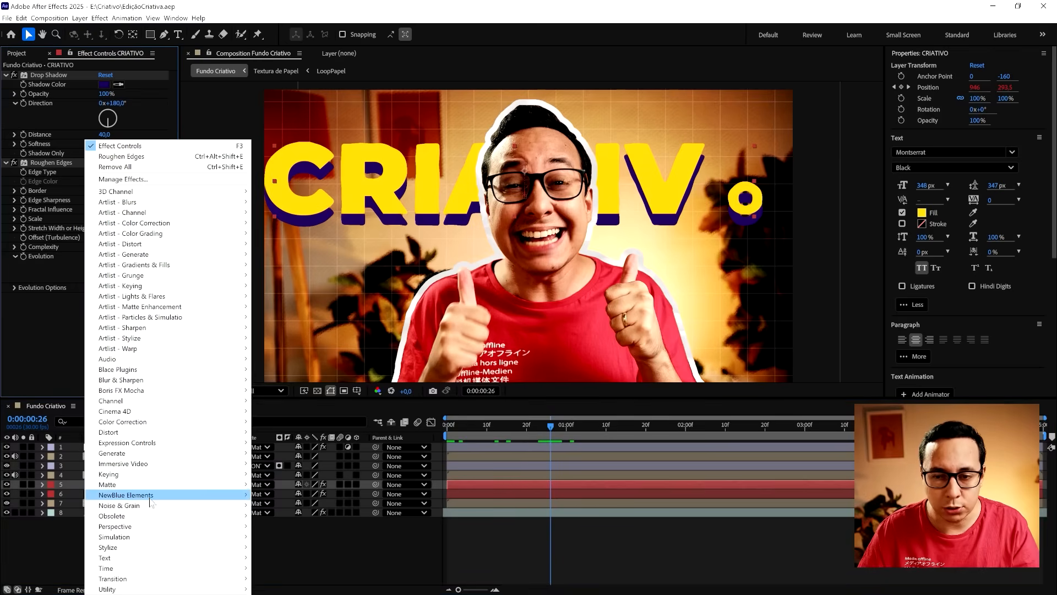
{"action": "mouse_move", "coordinate": [199, 507]}
{"action": "left_click", "coordinate": [283, 454]}
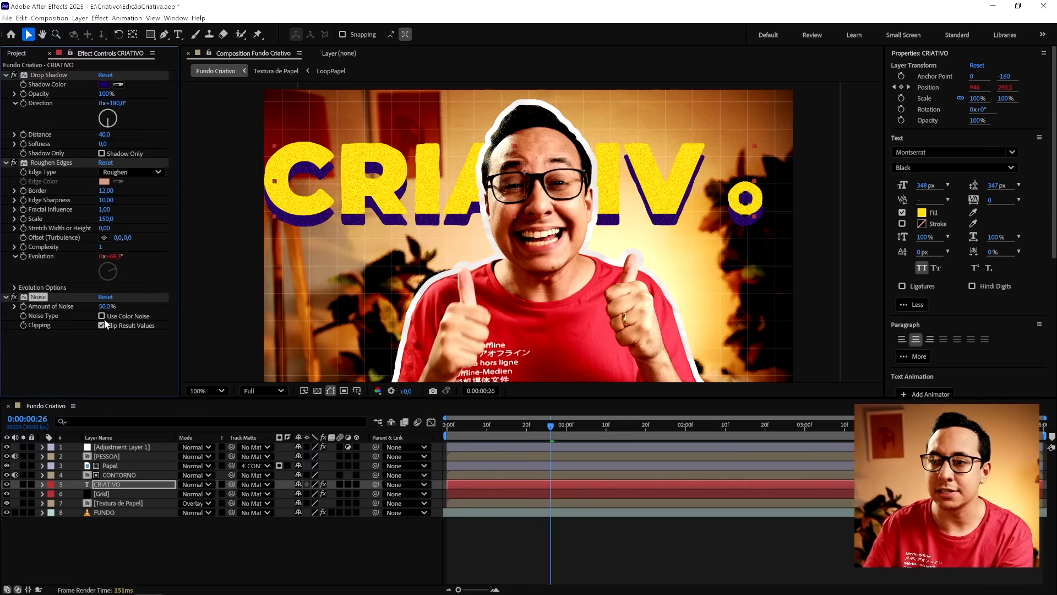
{"action": "left_click", "coordinate": [106, 306]}
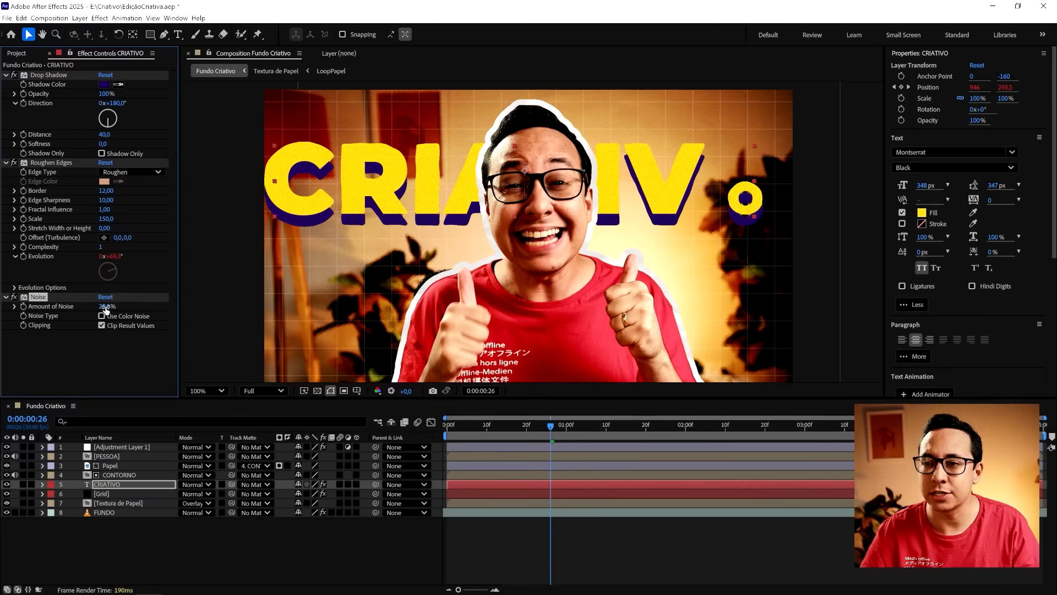
{"action": "key", "text": "ctrl+s"}
{"action": "left_click", "coordinate": [520, 537]}
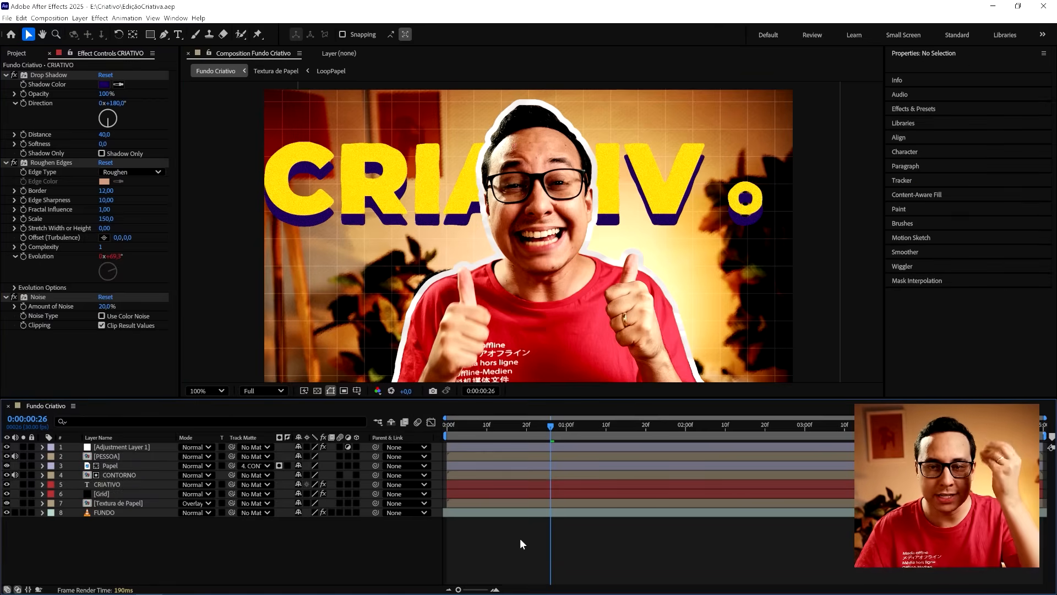
- Return to the first frame and create a black 1920 × 1080 solid named FOCO
{"action": "left_click_drag", "start_coordinate": [523, 429], "coordinate": [408, 432]}
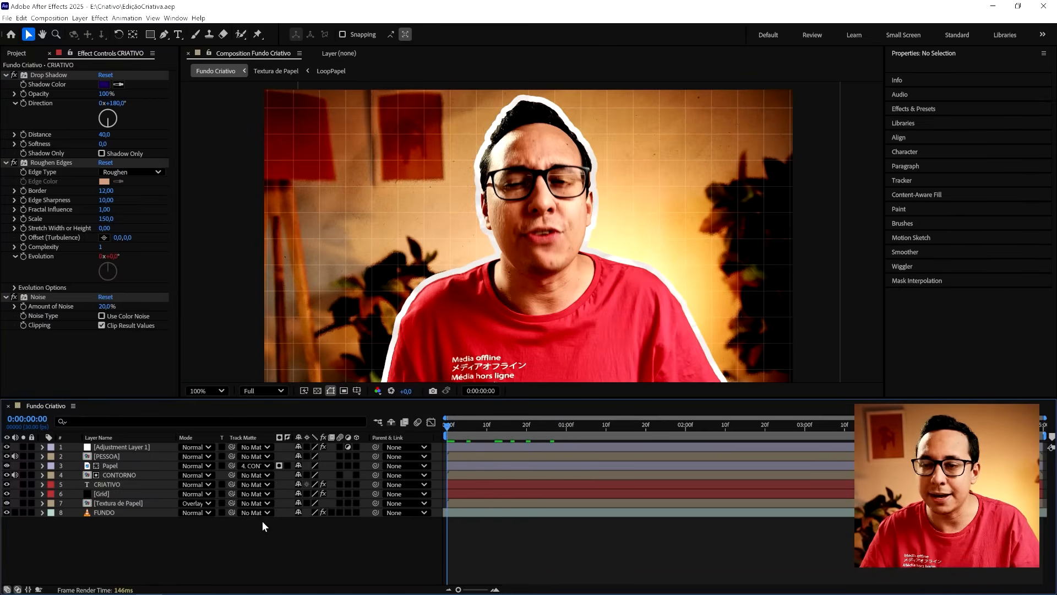
{"action": "right_click", "coordinate": [153, 539]}
{"action": "mouse_move", "coordinate": [187, 433]}
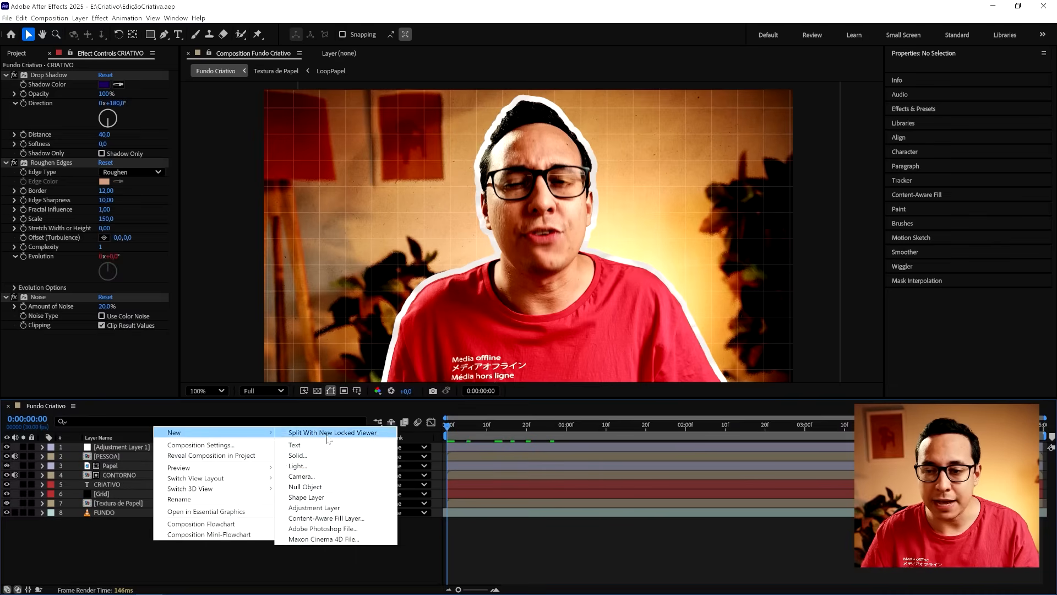
{"action": "left_click", "coordinate": [333, 455]}
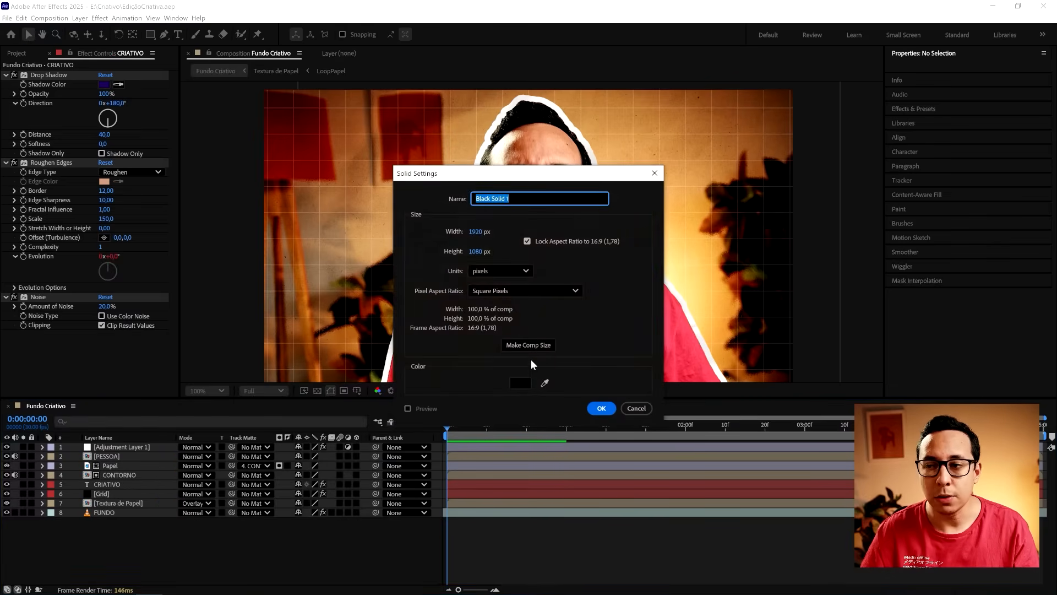
{"action": "type", "text": "Borda"}
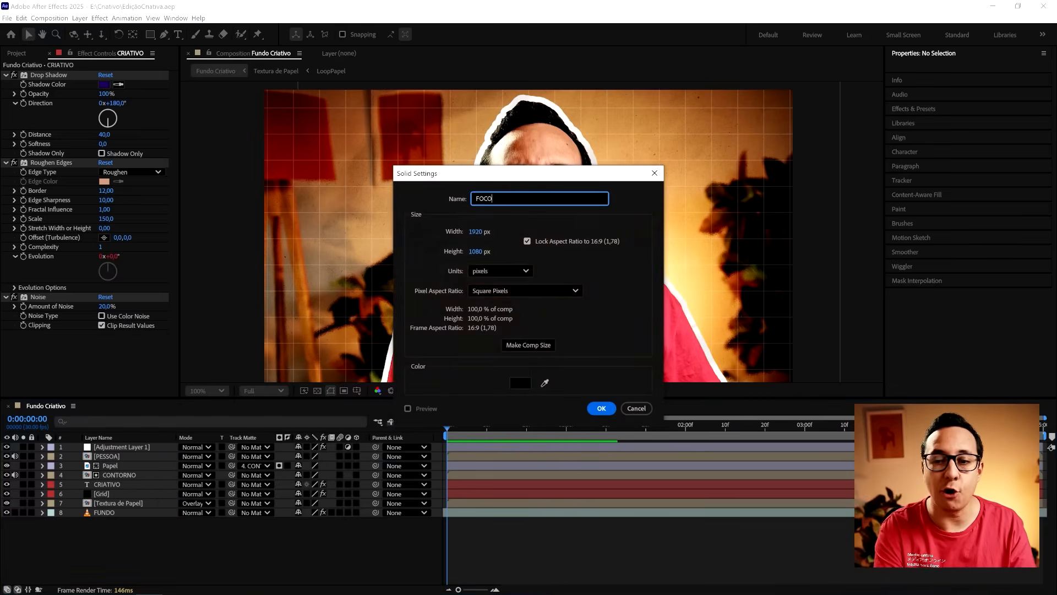
{"action": "key", "text": "Return"}
- Apply Gradient Ramp to the FOCO solid and set its Ramp Shape to Radial Ramp
{"action": "right_click", "coordinate": [81, 176]}
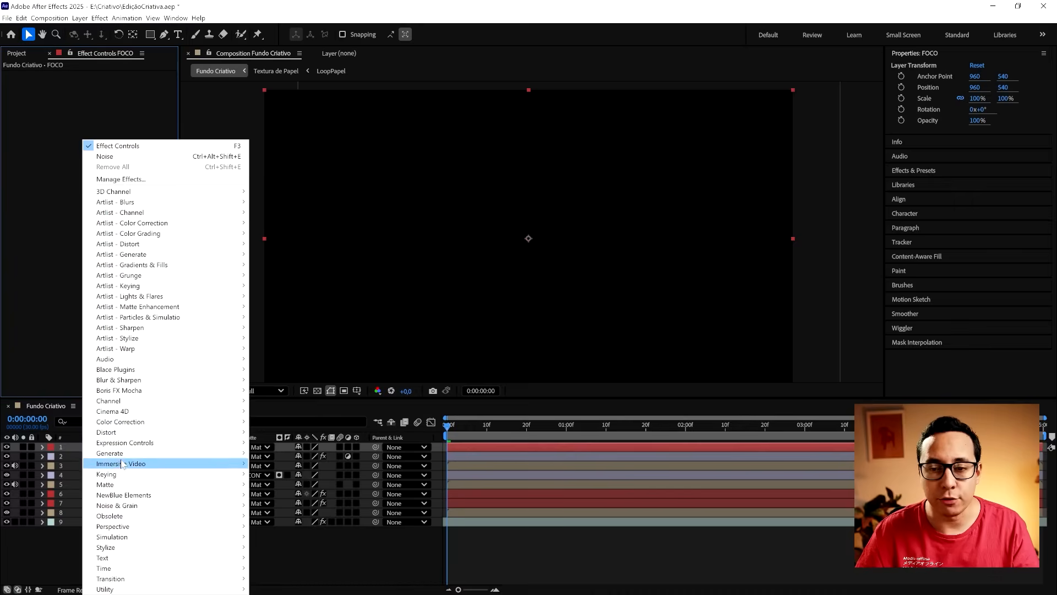
{"action": "mouse_move", "coordinate": [125, 452]}
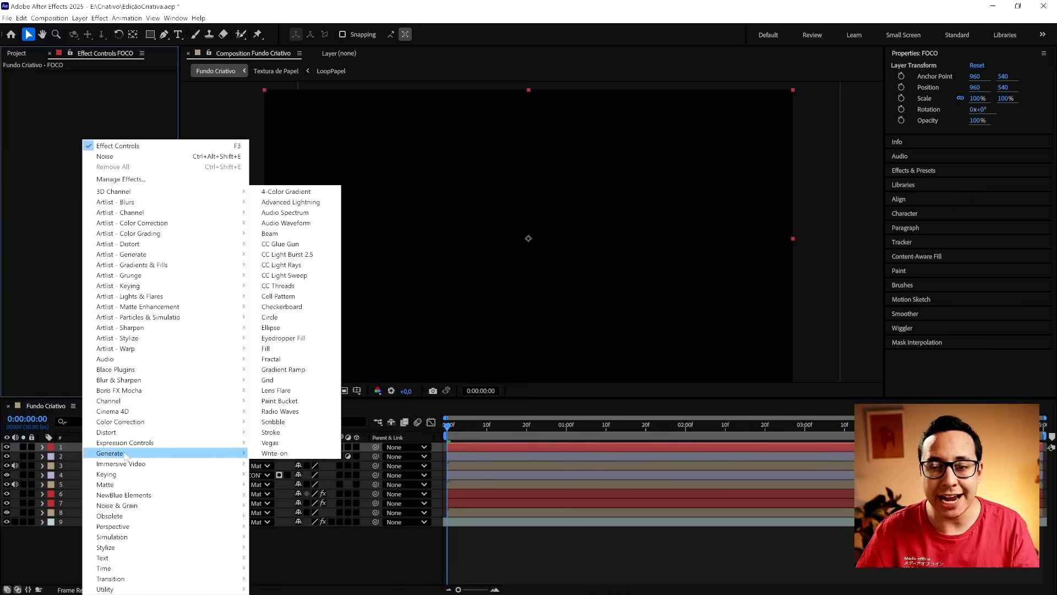
{"action": "left_click", "coordinate": [308, 370]}
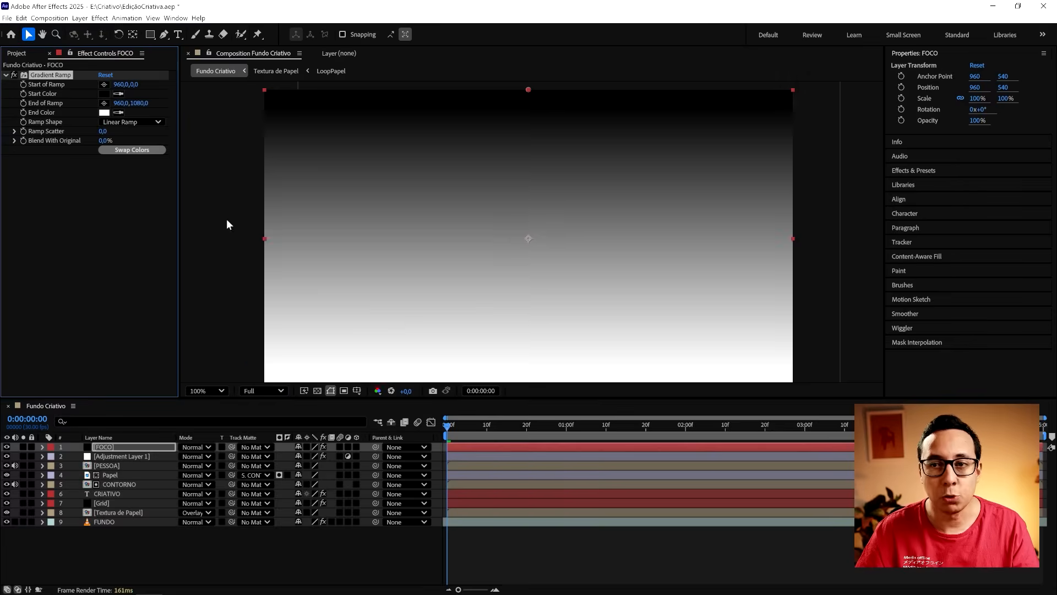
{"action": "left_click", "coordinate": [134, 121]}
{"action": "left_click", "coordinate": [137, 140]}
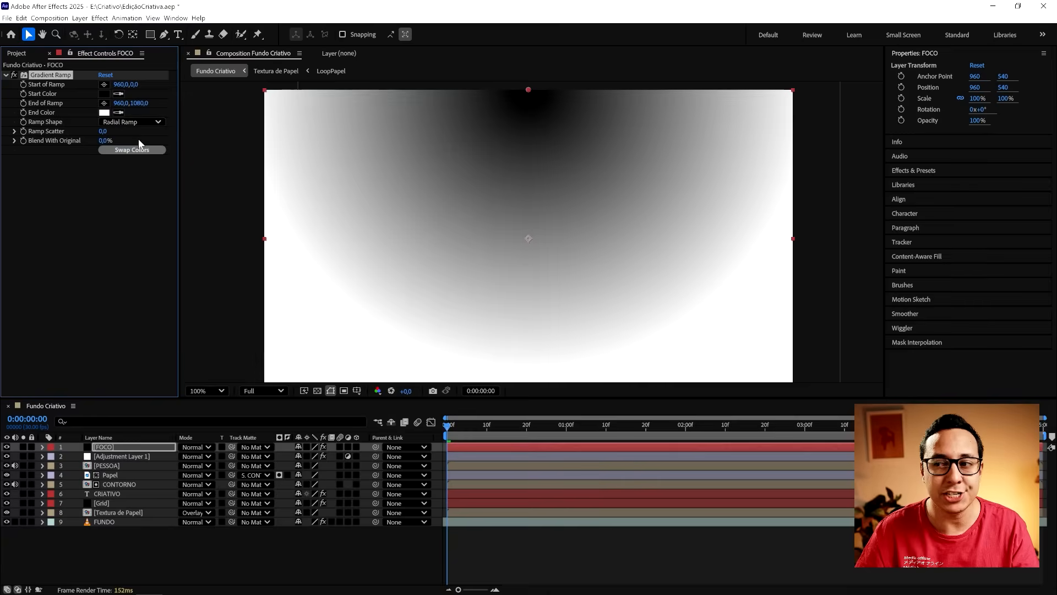
- Centre the radial ramp's start at about 964, 537, move its end to about 1948, 1371, and save the project
{"action": "left_click_drag", "start_coordinate": [528, 90], "coordinate": [527, 237]}
{"action": "scroll", "coordinate": [550, 263], "scroll_direction": "down", "scroll_amount": 2}
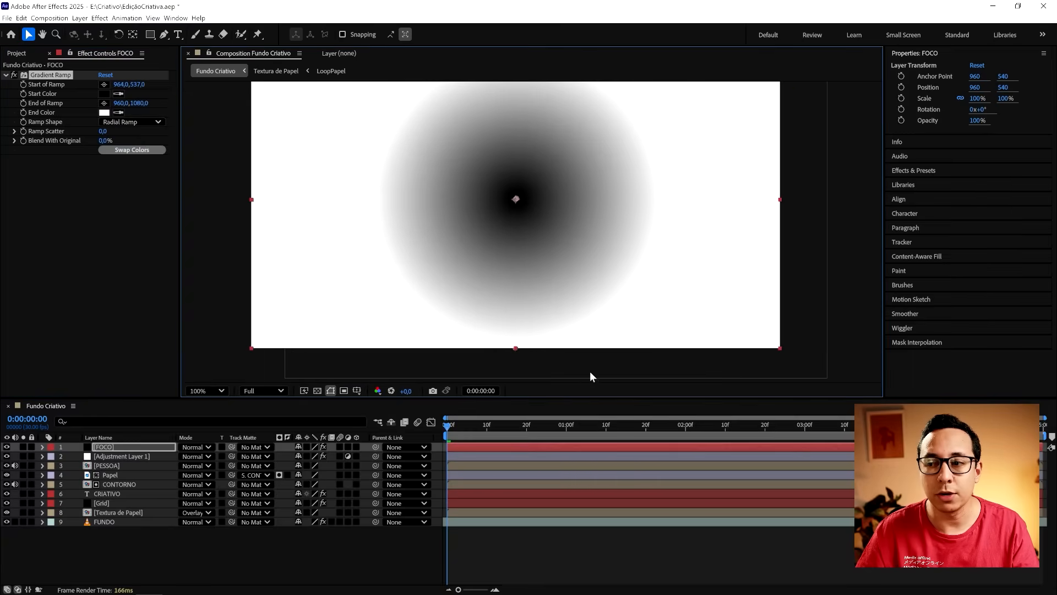
{"action": "left_click_drag", "start_coordinate": [592, 373], "coordinate": [765, 409]}
{"action": "scroll", "coordinate": [514, 262], "scroll_direction": "up", "scroll_amount": 1}
{"action": "key", "text": "ctrl+s"}
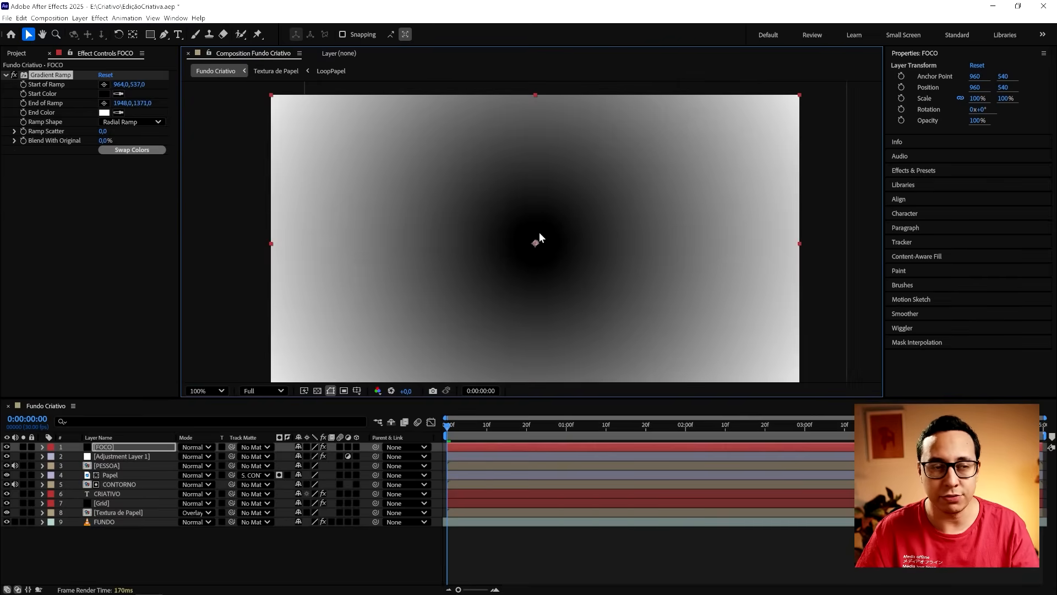
- Hide the FOCO layer, move to 0:00:01:25, and apply the Compound Blur effect to the CRIATIVO layer
{"action": "left_click", "coordinate": [6, 446]}
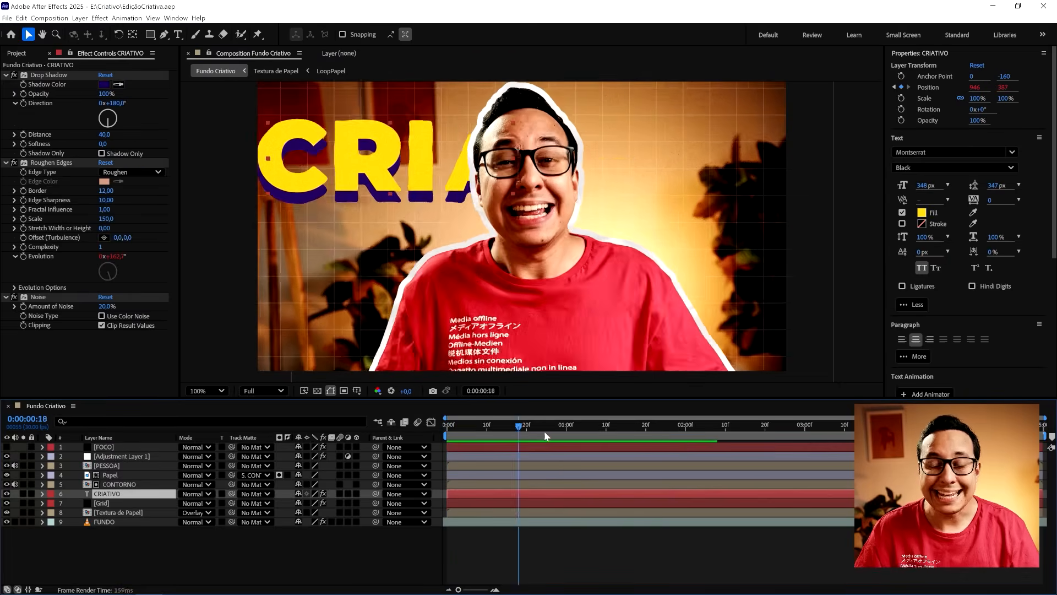
{"action": "left_click_drag", "start_coordinate": [544, 430], "coordinate": [663, 441]}
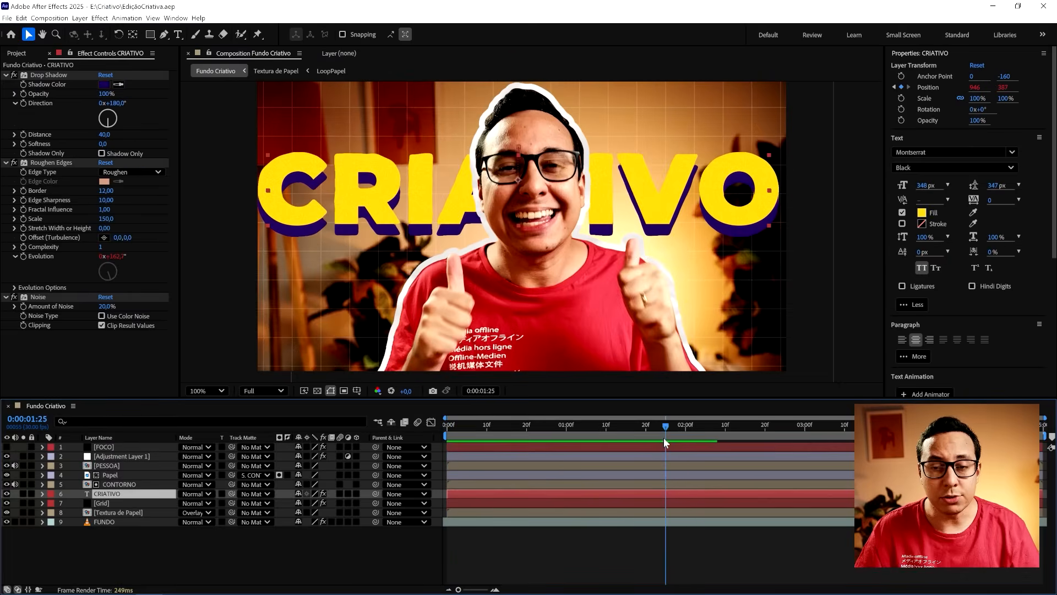
{"action": "right_click", "coordinate": [64, 374]}
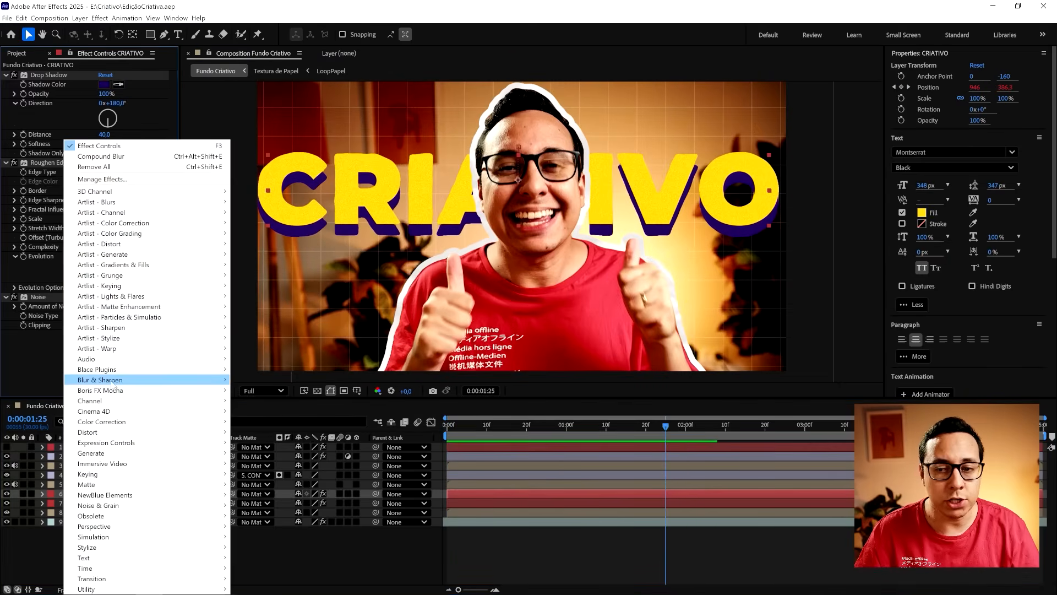
{"action": "mouse_move", "coordinate": [98, 382]}
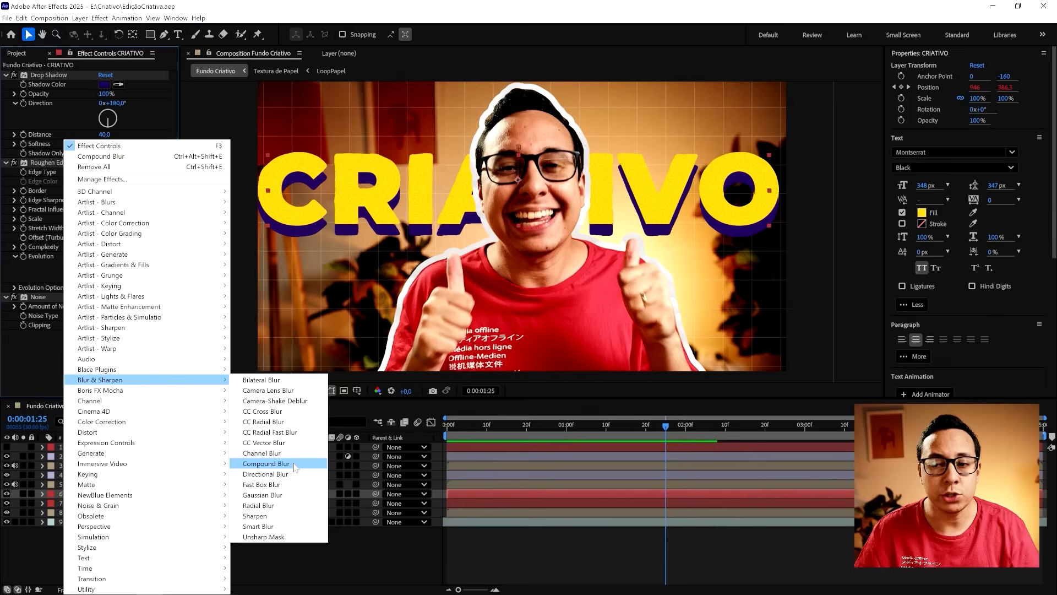
{"action": "left_click", "coordinate": [293, 463]}
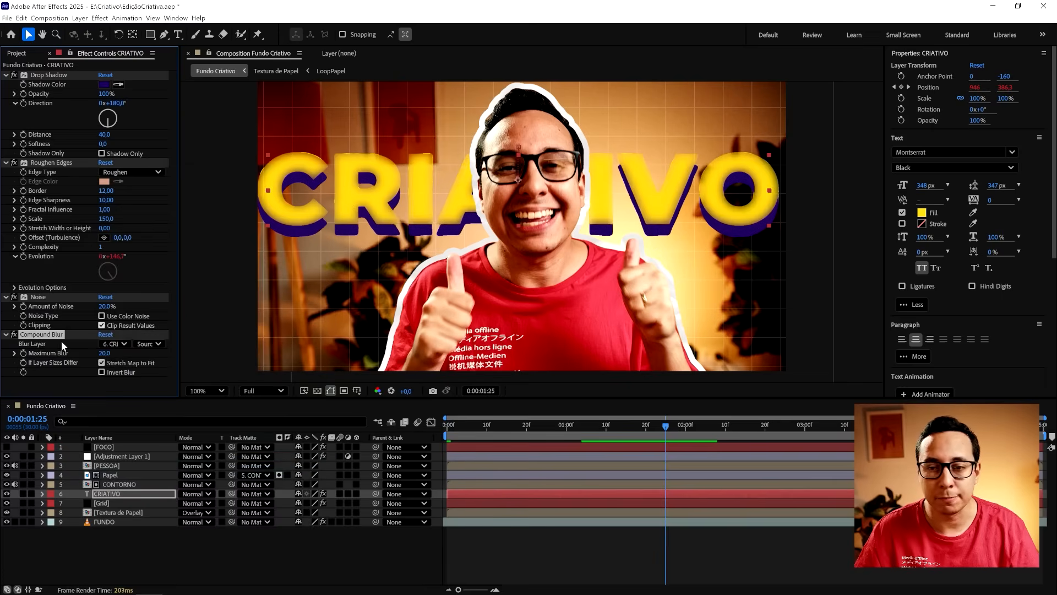
- Set the Compound Blur's Blur Layer to FOCO with Effects & Masks as its source, and raise Maximum Blur to 33
{"action": "left_click", "coordinate": [115, 343]}
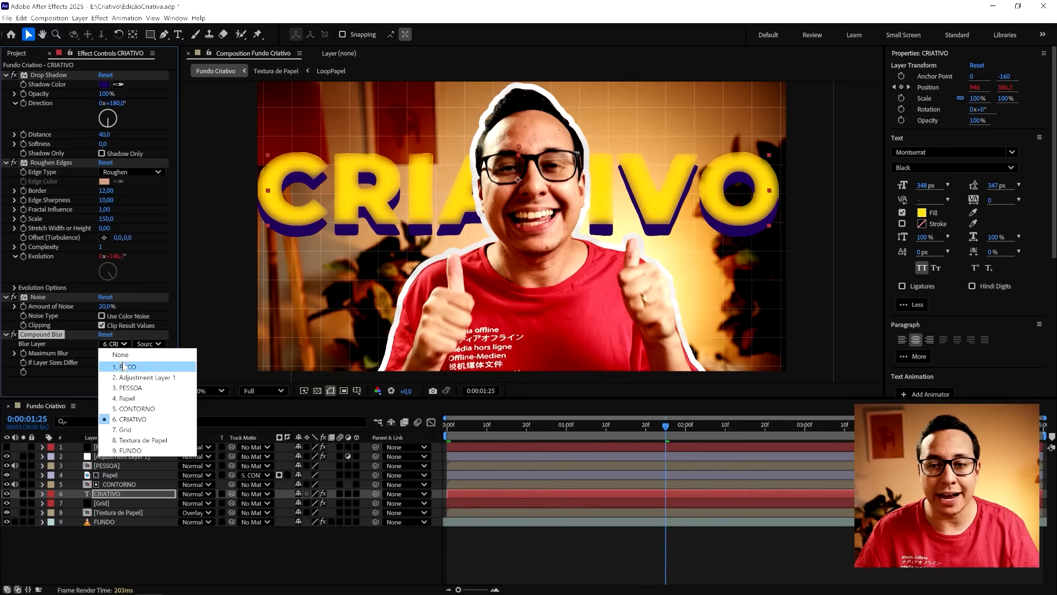
{"action": "left_click", "coordinate": [125, 367]}
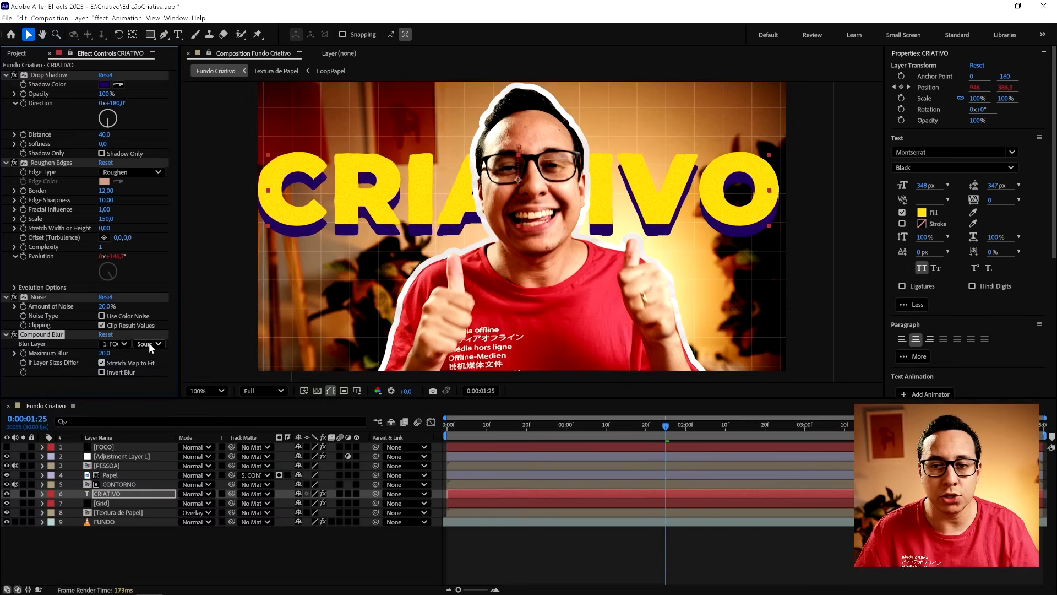
{"action": "left_click", "coordinate": [149, 343]}
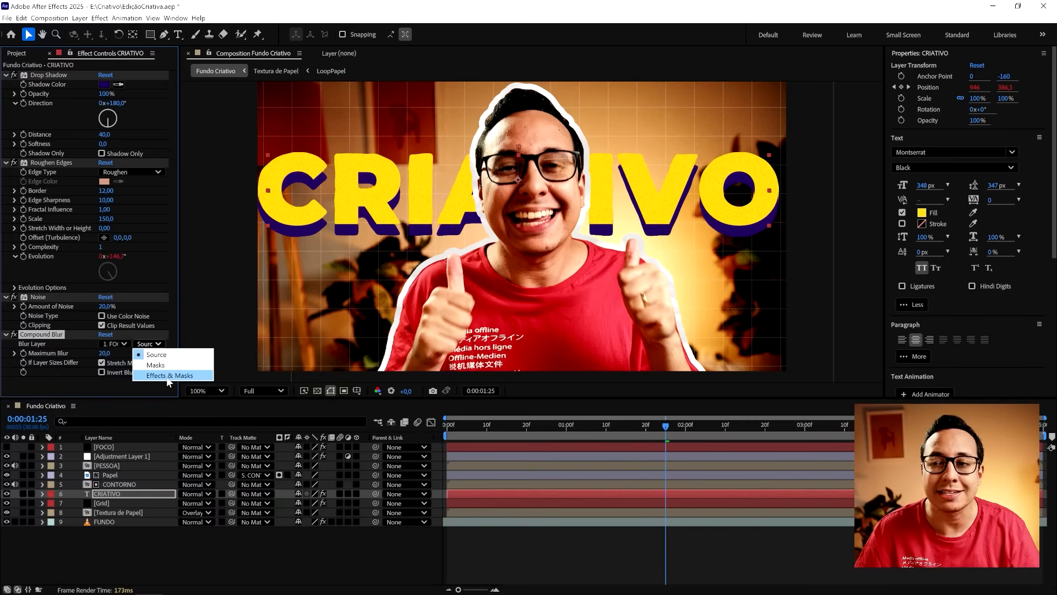
{"action": "left_click", "coordinate": [167, 377]}
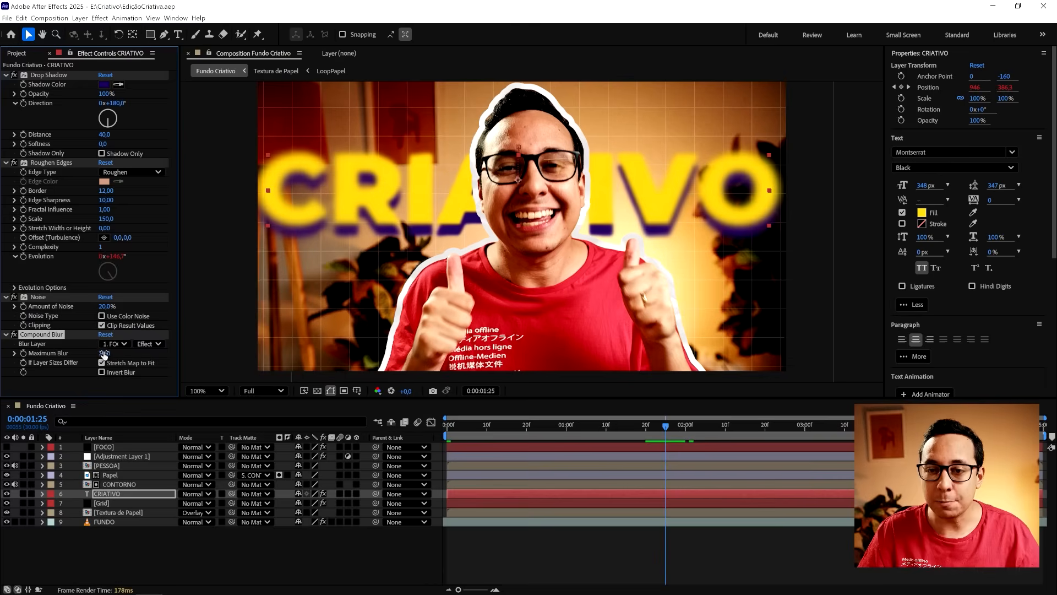
{"action": "left_click_drag", "start_coordinate": [104, 353], "coordinate": [115, 354]}
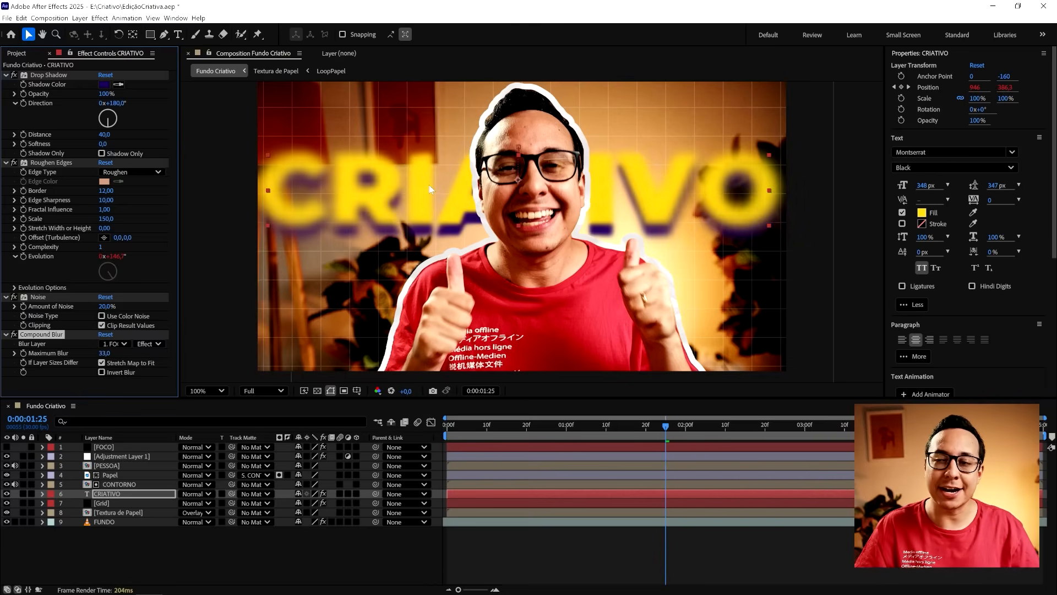
- Show the FOCO layer, try its ramp end far outside and then at about 1108, 587, and hide it to check the title blur
{"action": "left_click", "coordinate": [104, 449]}
{"action": "left_click", "coordinate": [23, 447]}
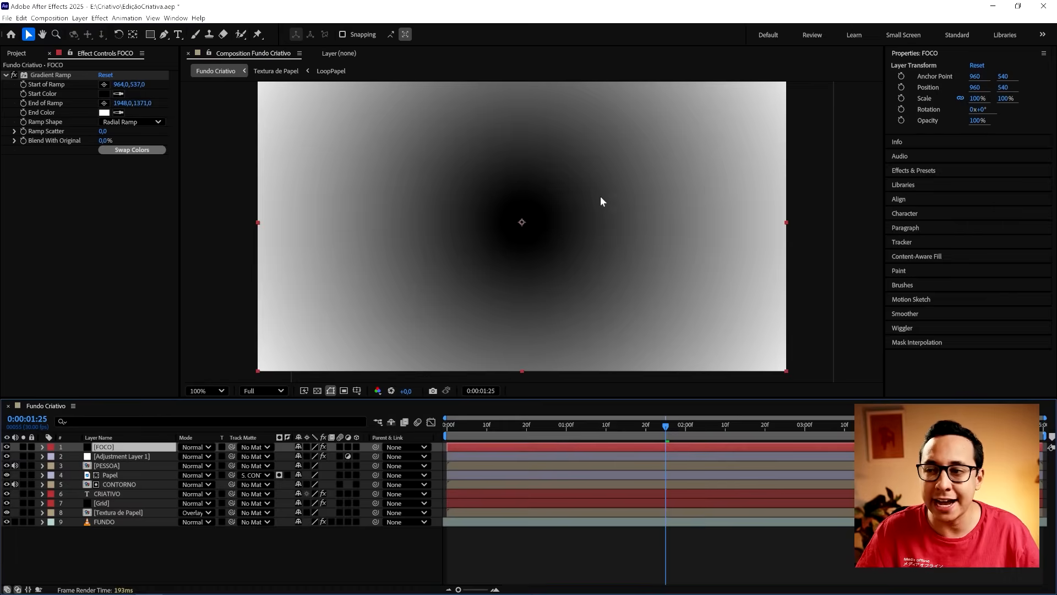
{"action": "key", "text": "comma"}
{"action": "left_click", "coordinate": [49, 74]}
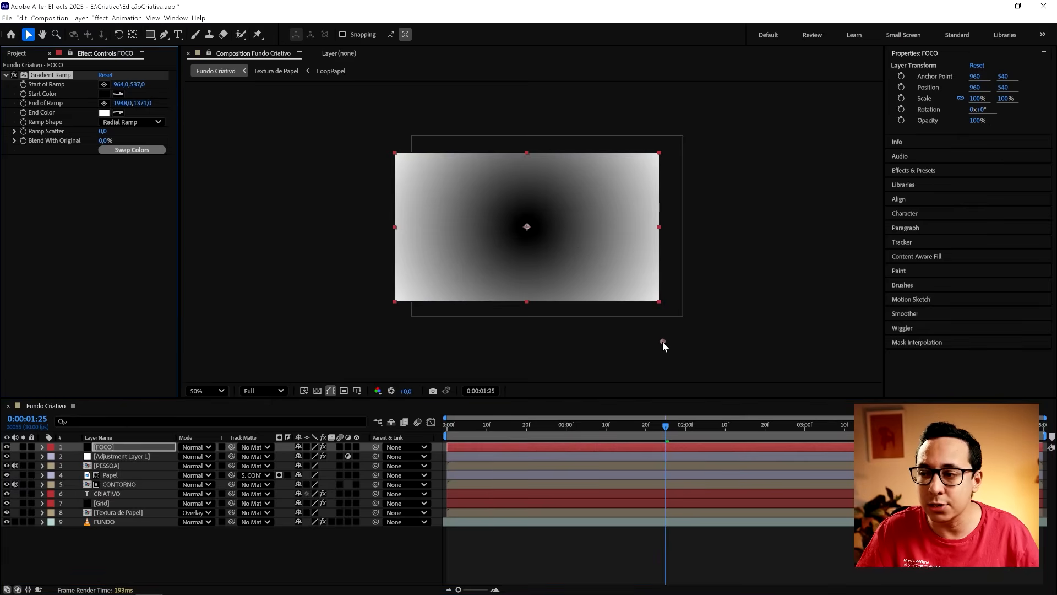
{"action": "left_click_drag", "start_coordinate": [662, 342], "coordinate": [796, 355]}
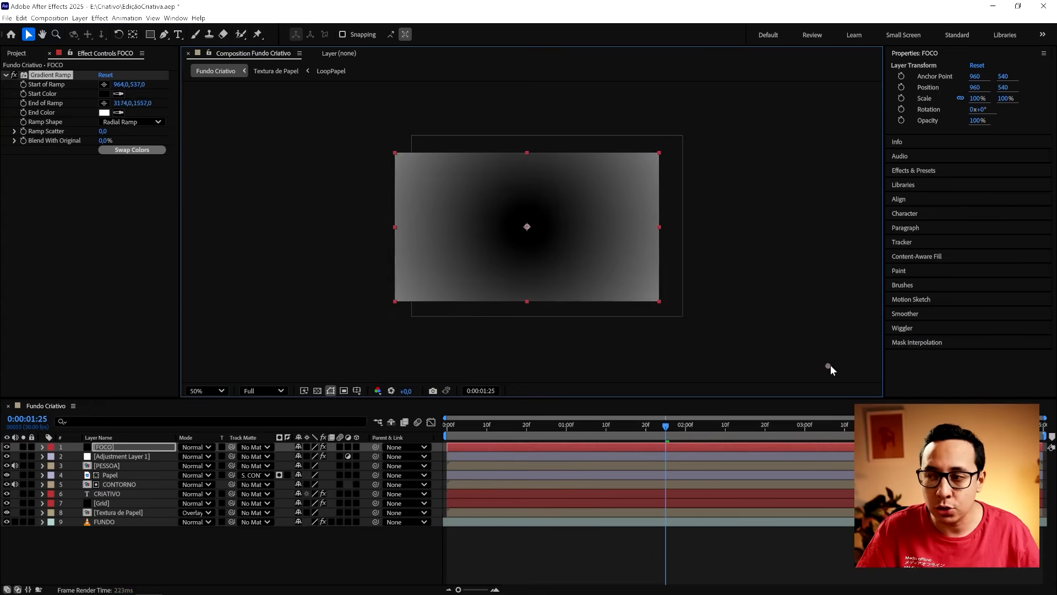
{"action": "left_click_drag", "start_coordinate": [842, 367], "coordinate": [546, 232]}
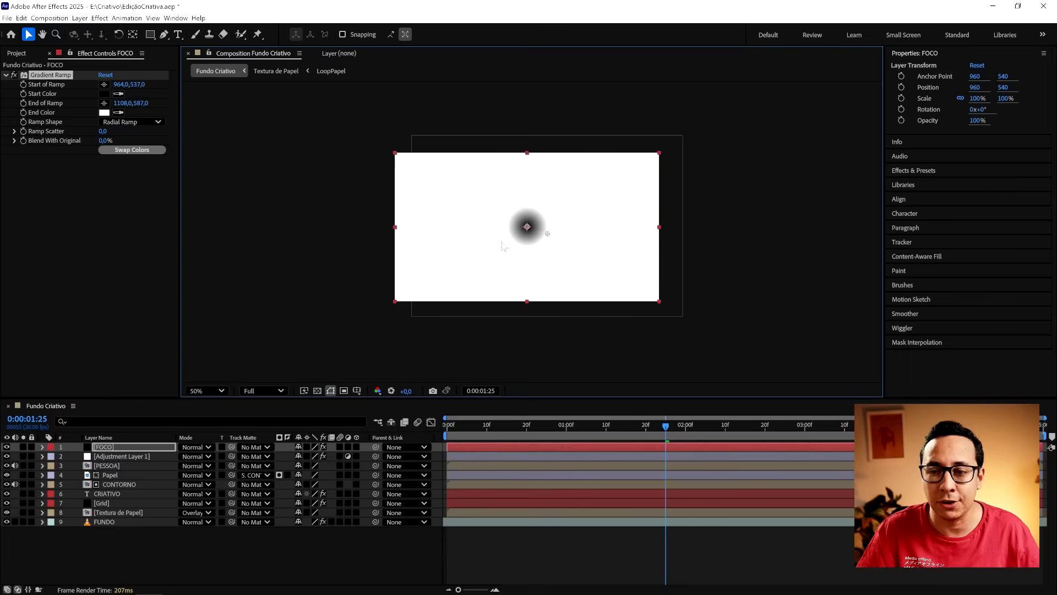
{"action": "left_click", "coordinate": [7, 448]}
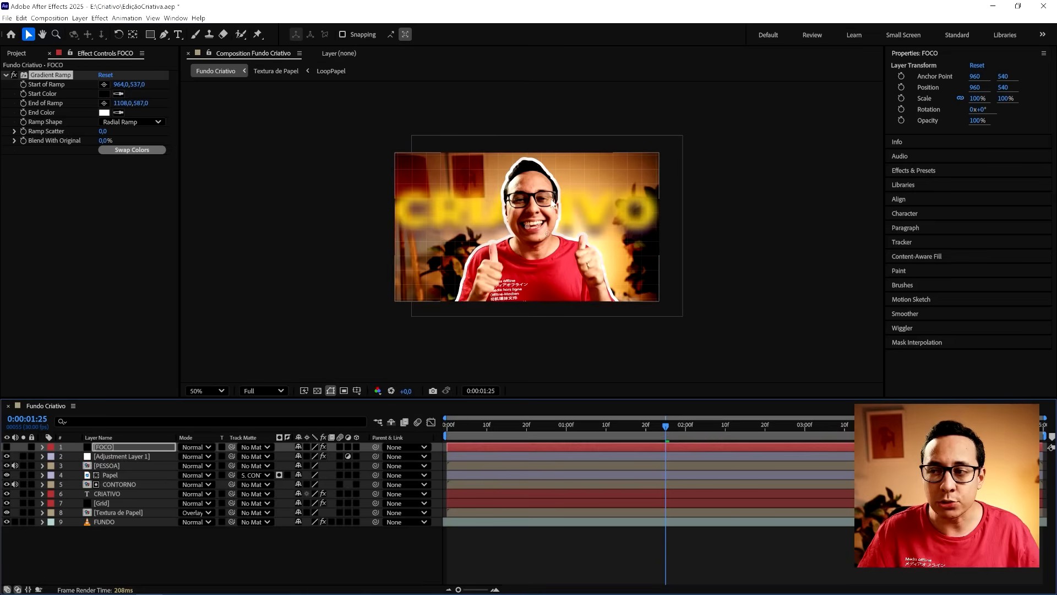
- Show the FOCO layer, extend its ramp end to about 3408, 1233, and hide the layer again to check the title
{"action": "left_click", "coordinate": [7, 447]}
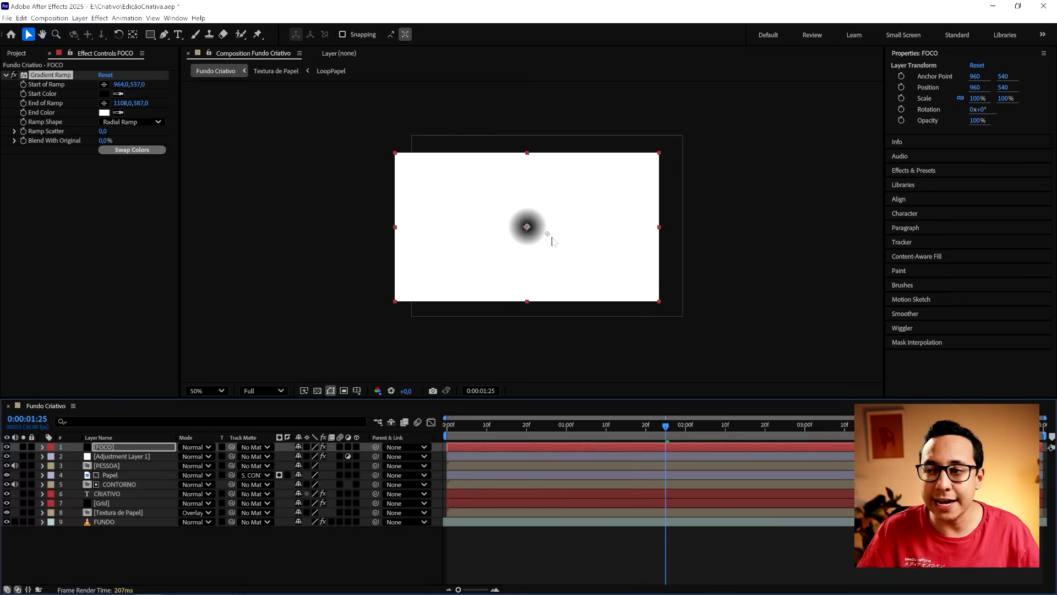
{"action": "left_click_drag", "start_coordinate": [547, 234], "coordinate": [863, 321]}
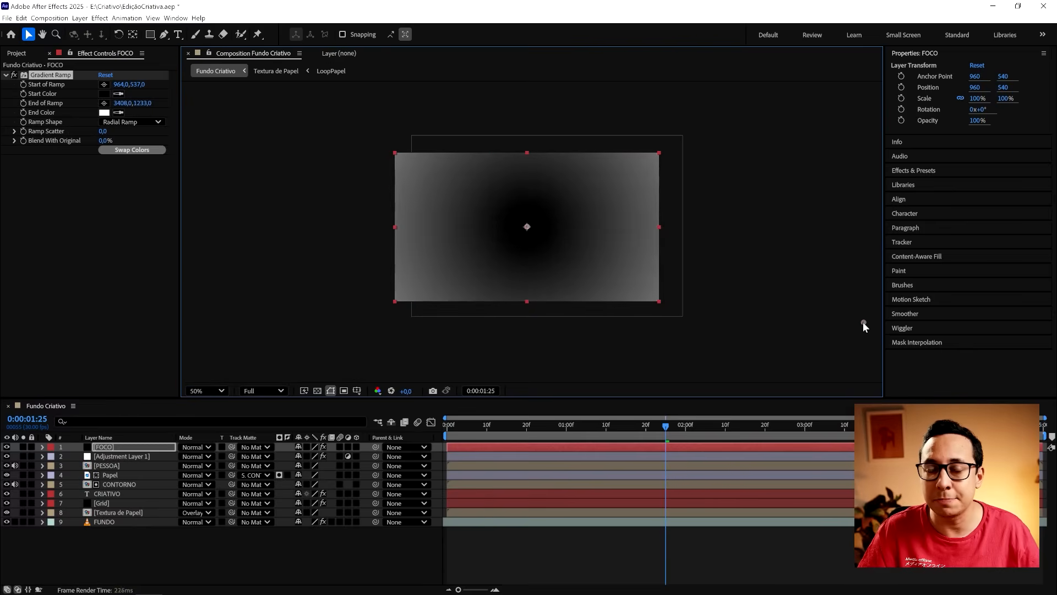
{"action": "left_click", "coordinate": [7, 447]}
{"action": "key", "text": "period"}
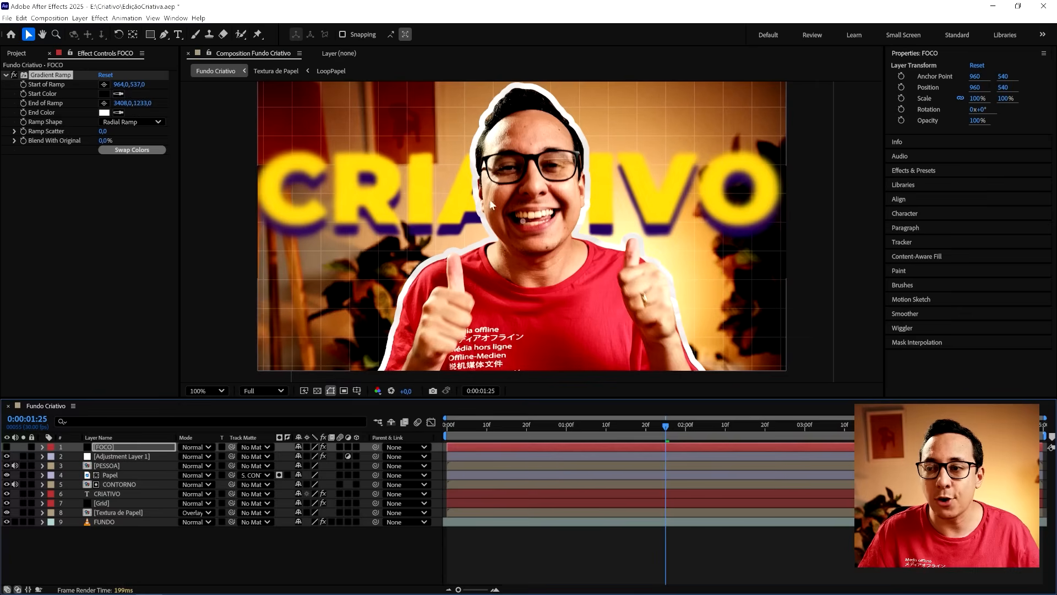
- Change the End Color of FOCO's Gradient Ramp to dark grey 5D5D5D
{"action": "left_click", "coordinate": [7, 447]}
{"action": "left_click", "coordinate": [103, 112]}
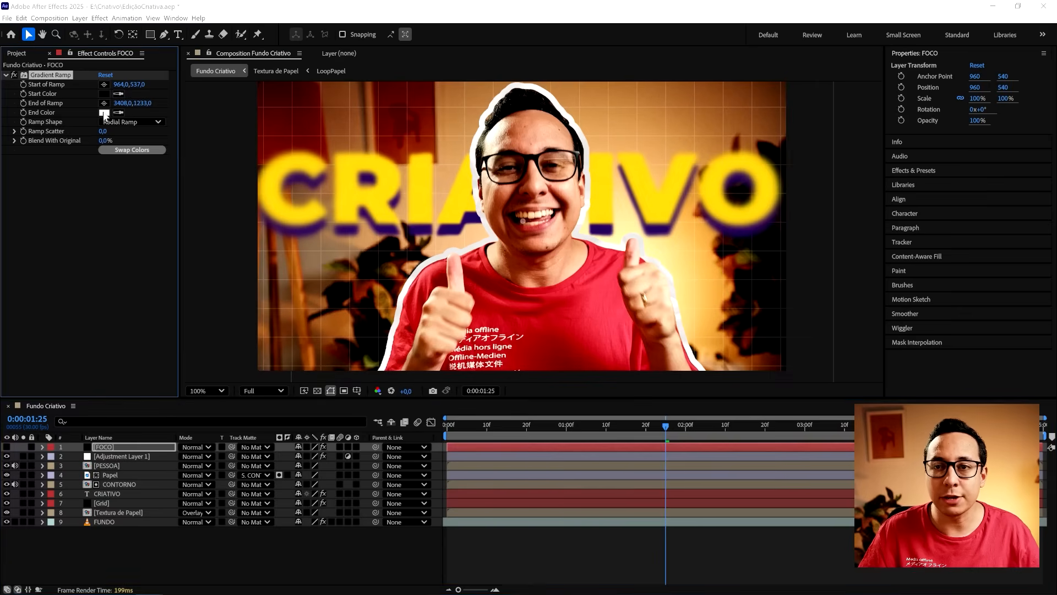
{"action": "mouse_move", "coordinate": [429, 262]}
{"action": "left_mouse_down"}
{"action": "mouse_move", "coordinate": [405, 250]}
{"action": "mouse_move", "coordinate": [392, 259]}
{"action": "mouse_move", "coordinate": [366, 322]}
{"action": "left_mouse_up"}
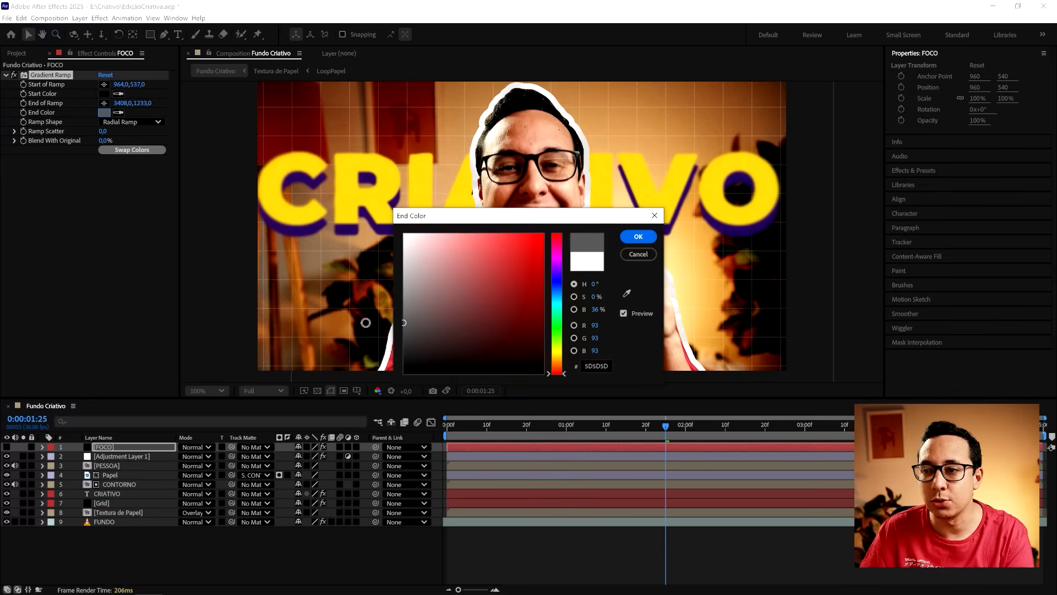
{"action": "key", "text": "Return"}
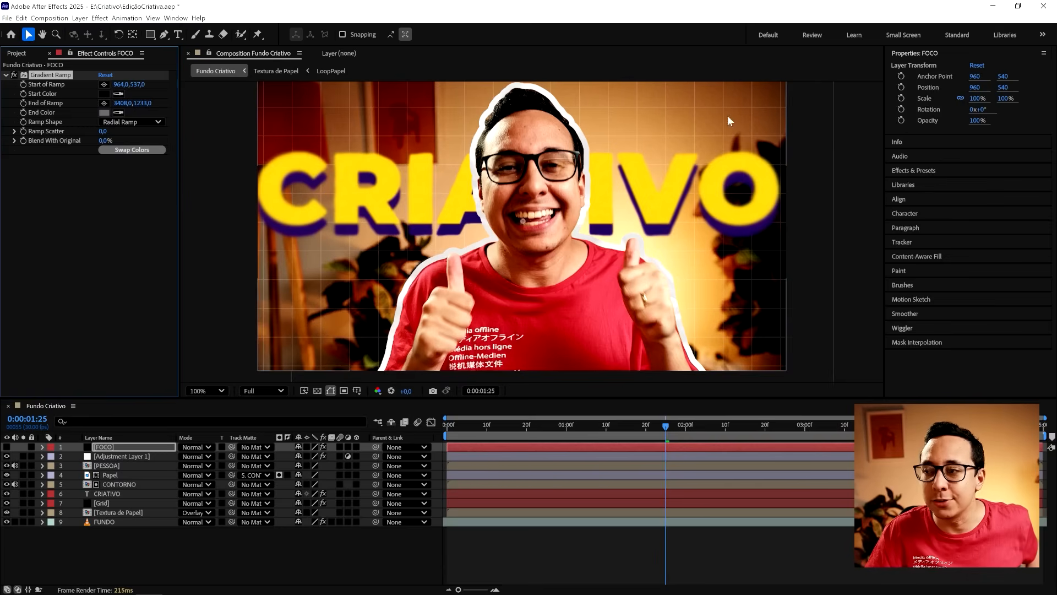
- Place the End of Ramp of FOCO's gradient at about 2263, 430, deselect the layer, and check the frame
{"action": "left_click", "coordinate": [107, 103]}
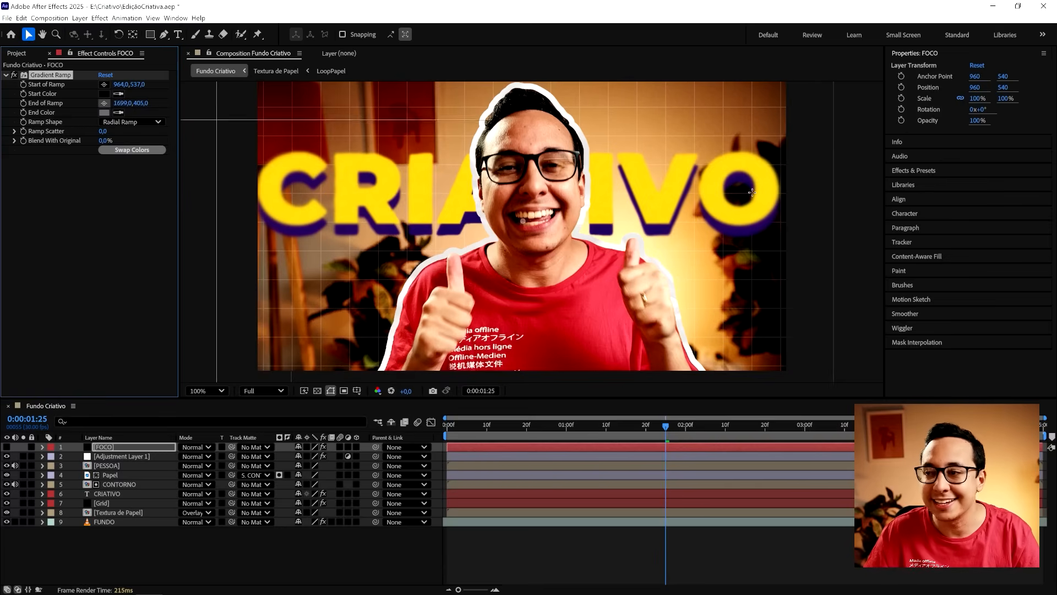
{"action": "left_click", "coordinate": [880, 191]}
{"action": "left_click", "coordinate": [524, 538]}
{"action": "scroll", "coordinate": [527, 197], "scroll_direction": "down", "scroll_amount": 2}
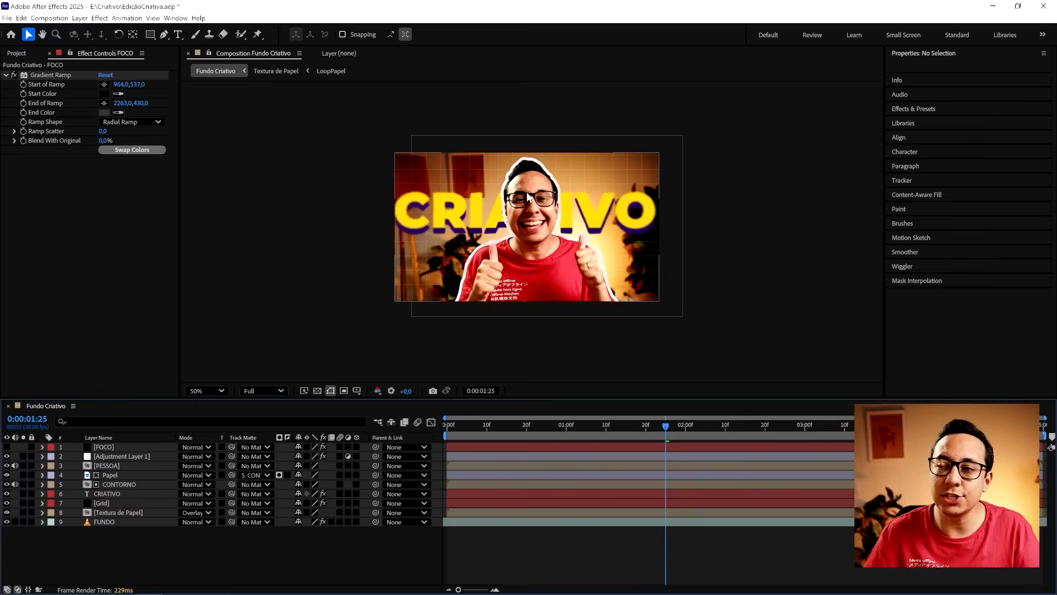
{"action": "scroll", "coordinate": [533, 209], "scroll_direction": "up", "scroll_amount": 2}
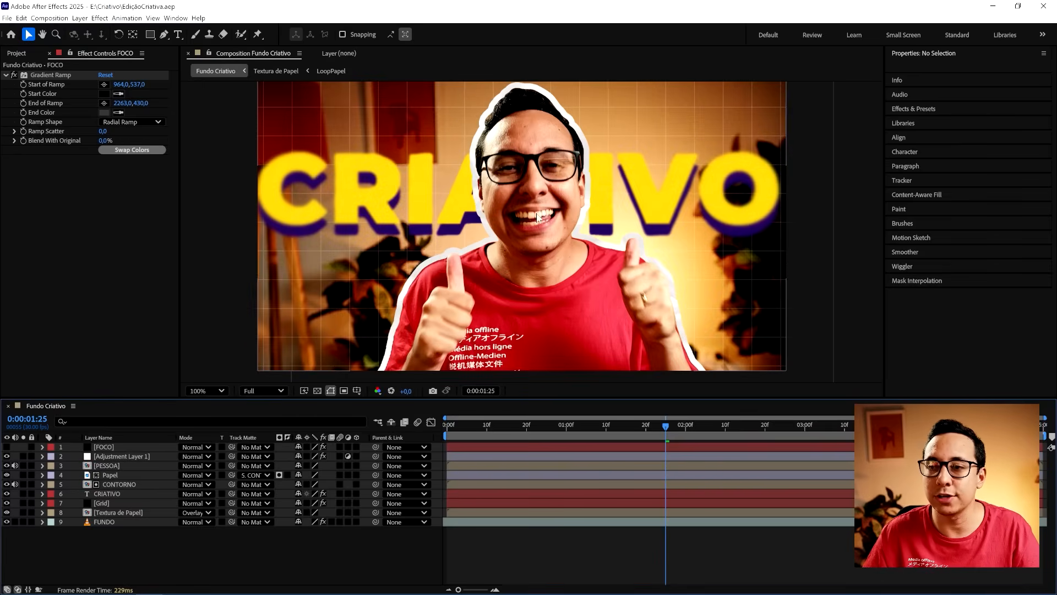
- Apply the CC Lens effect to the CRIATIVO layer and set its Size to 300
{"action": "left_click", "coordinate": [107, 493]}
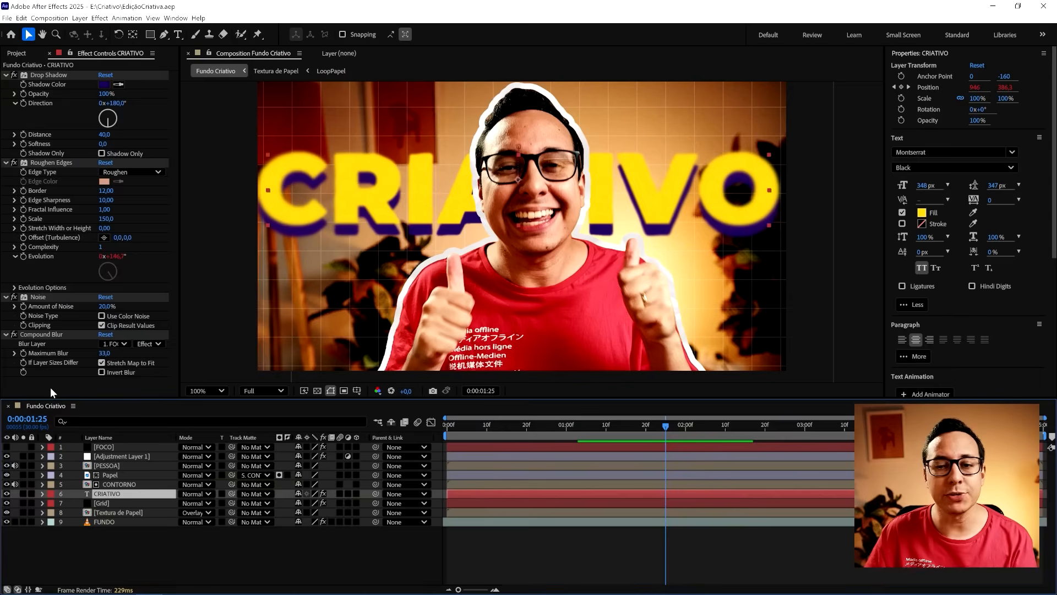
{"action": "right_click", "coordinate": [53, 389]}
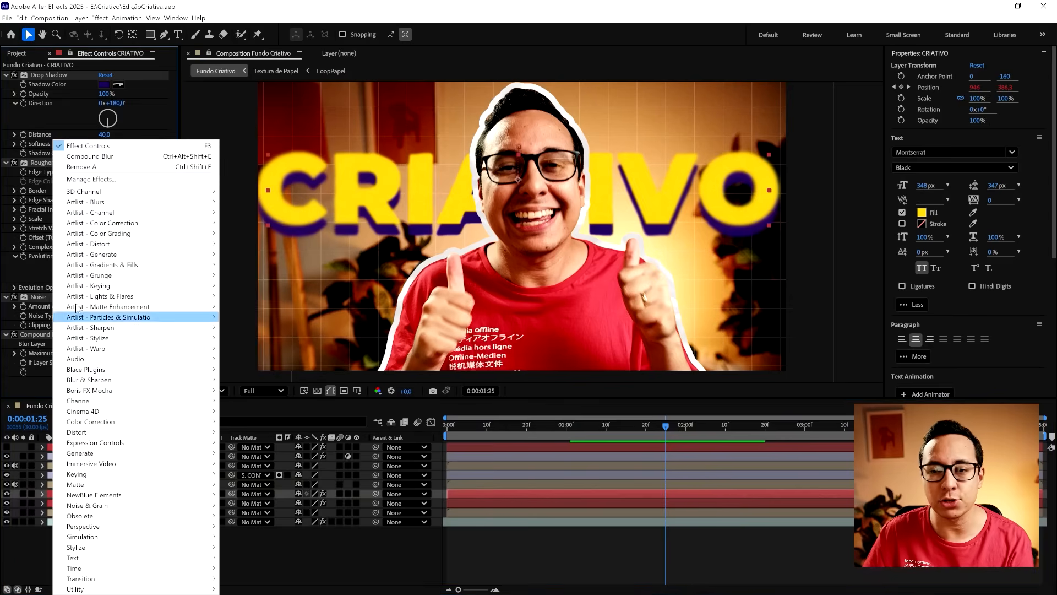
{"action": "mouse_move", "coordinate": [115, 432]}
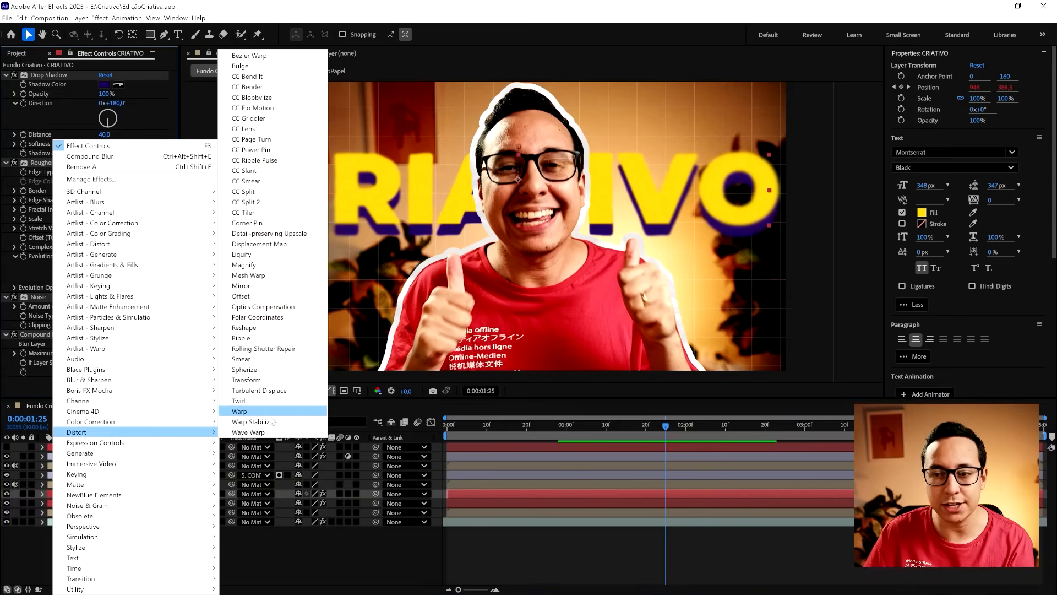
{"action": "left_click", "coordinate": [244, 128]}
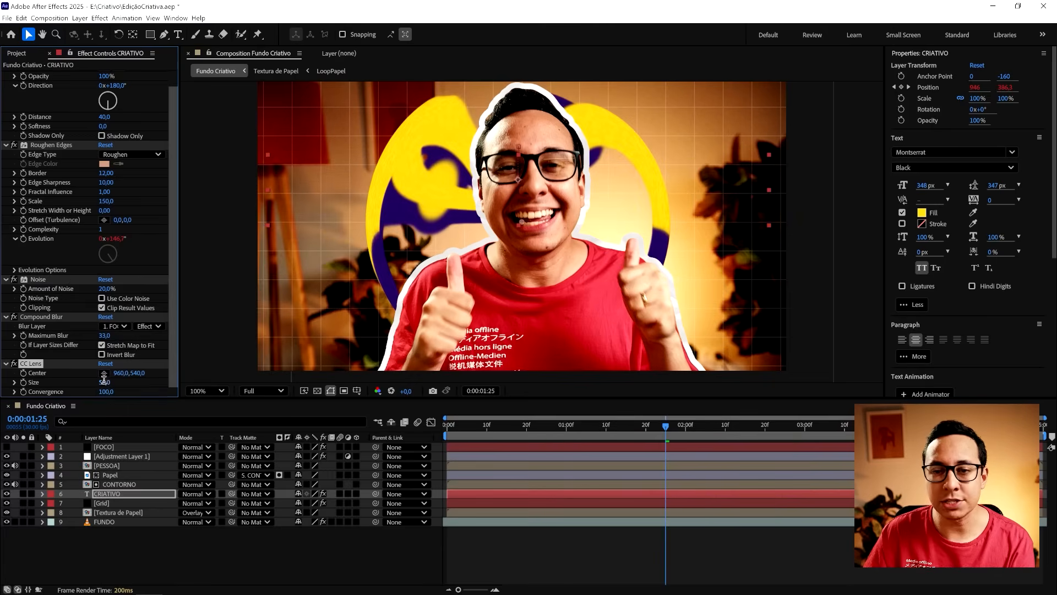
{"action": "left_click", "coordinate": [108, 382]}
{"action": "type", "text": "300"}
{"action": "key", "text": "Return"}
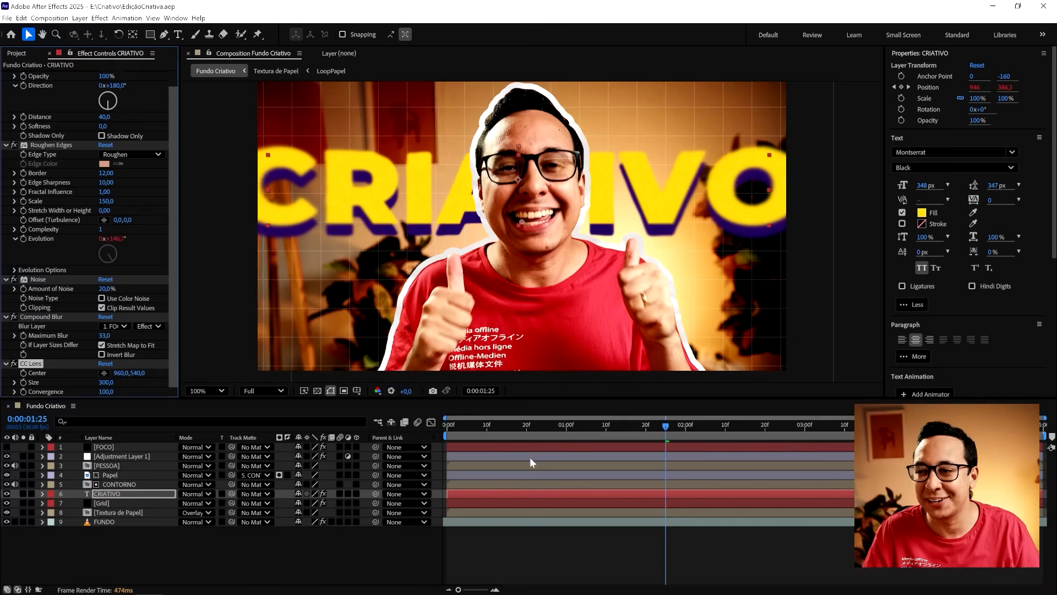
- Collapse the Transform effect on Adjustment Layer 1 and compare the frame with the layer hidden and shown
{"action": "left_click", "coordinate": [145, 536]}
{"action": "left_click", "coordinate": [175, 457]}
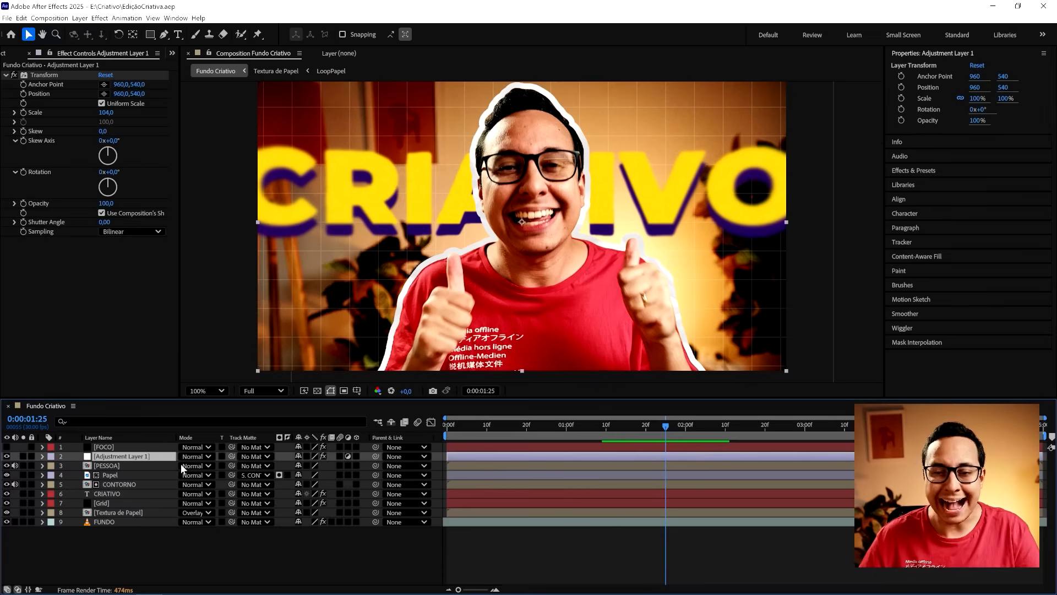
{"action": "left_click", "coordinate": [5, 75]}
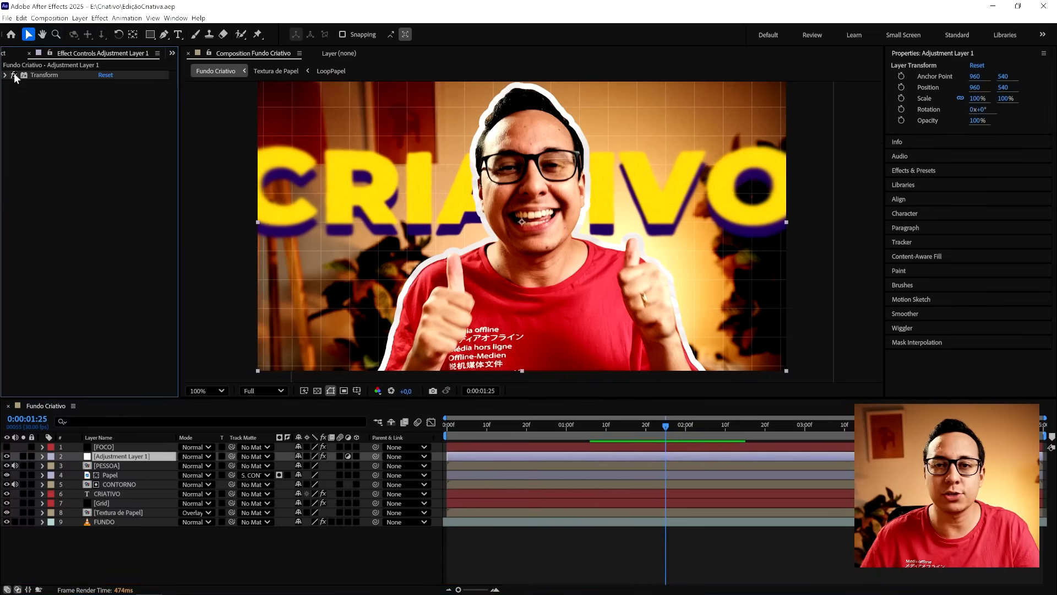
{"action": "left_click", "coordinate": [7, 456]}
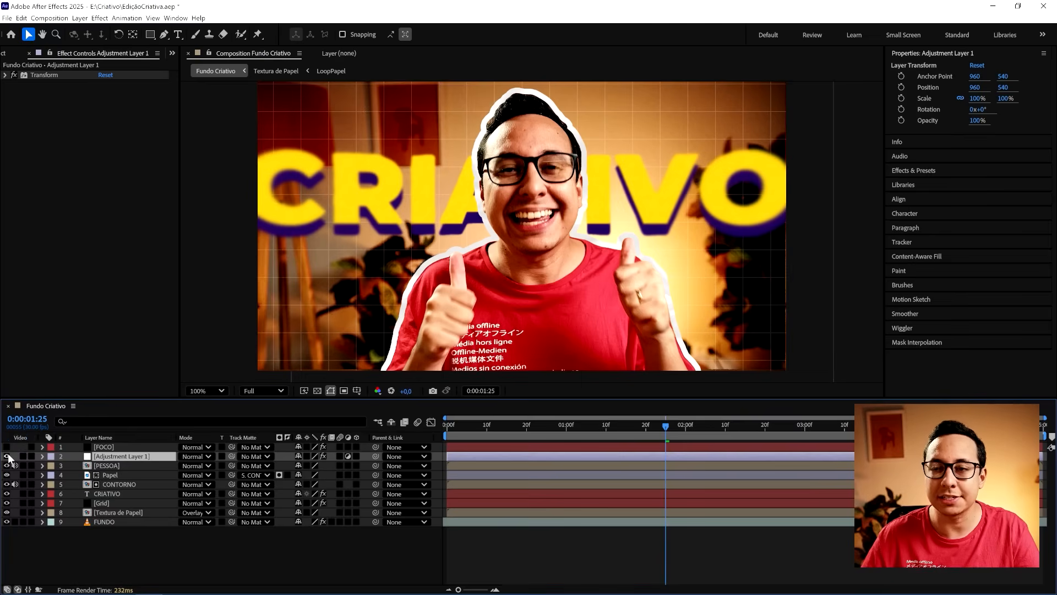
{"action": "left_click", "coordinate": [7, 457]}
- Apply the Posterize Time effect to Adjustment Layer 1, set its Frame Rate to 15, and deselect the layer
{"action": "right_click", "coordinate": [92, 141]}
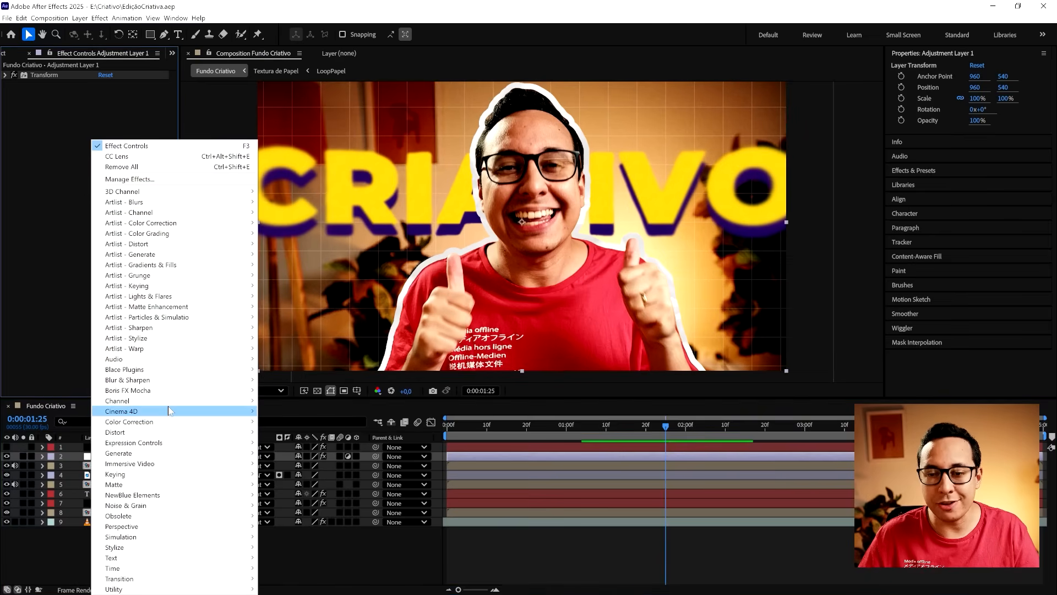
{"action": "mouse_move", "coordinate": [165, 568]}
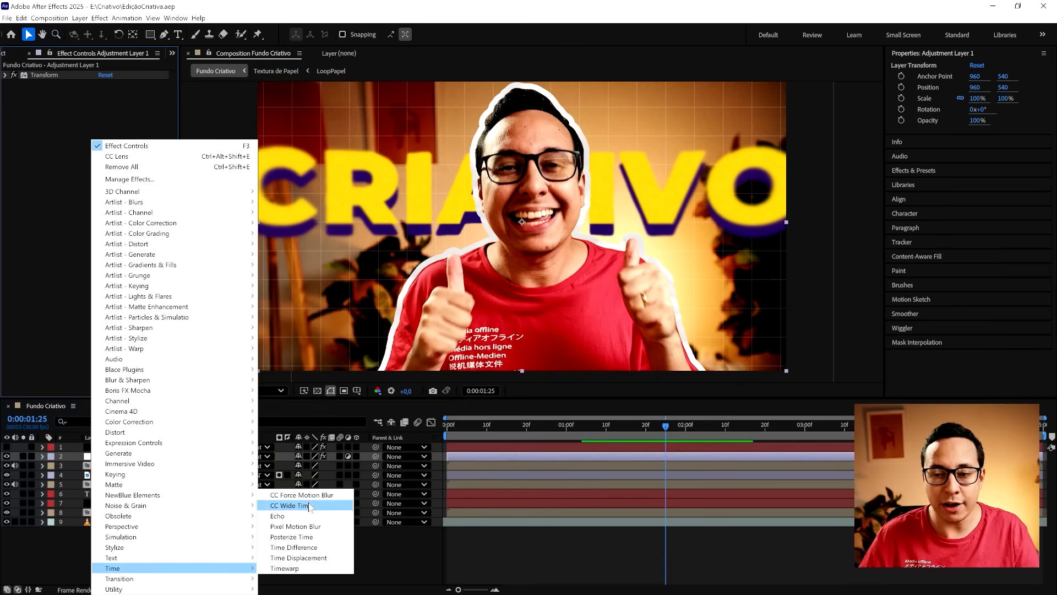
{"action": "left_click", "coordinate": [310, 539]}
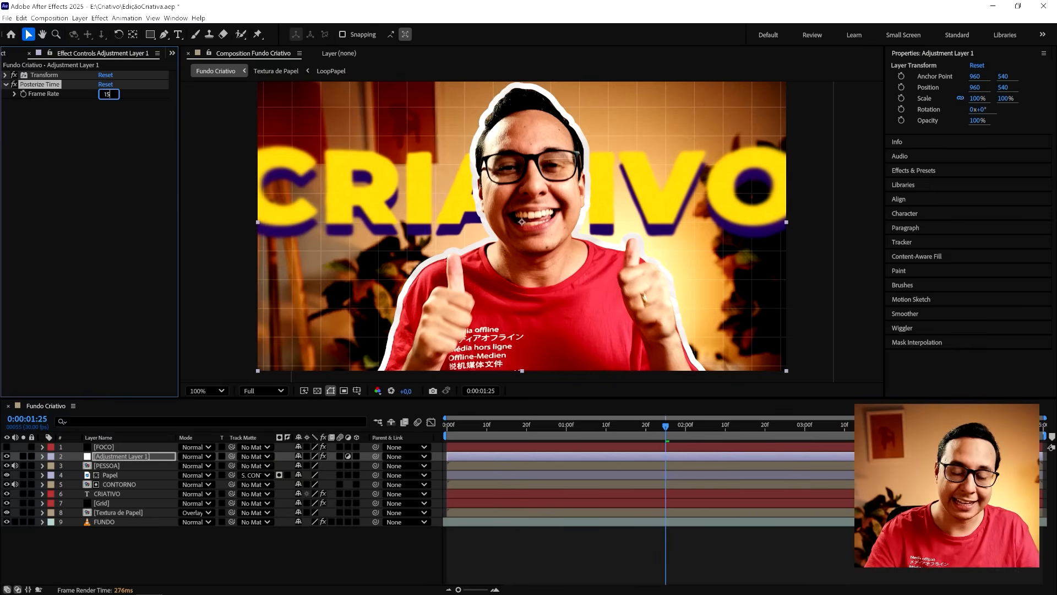
{"action": "type", "text": "15"}
{"action": "key", "text": "Return"}
{"action": "left_click", "coordinate": [581, 537]}
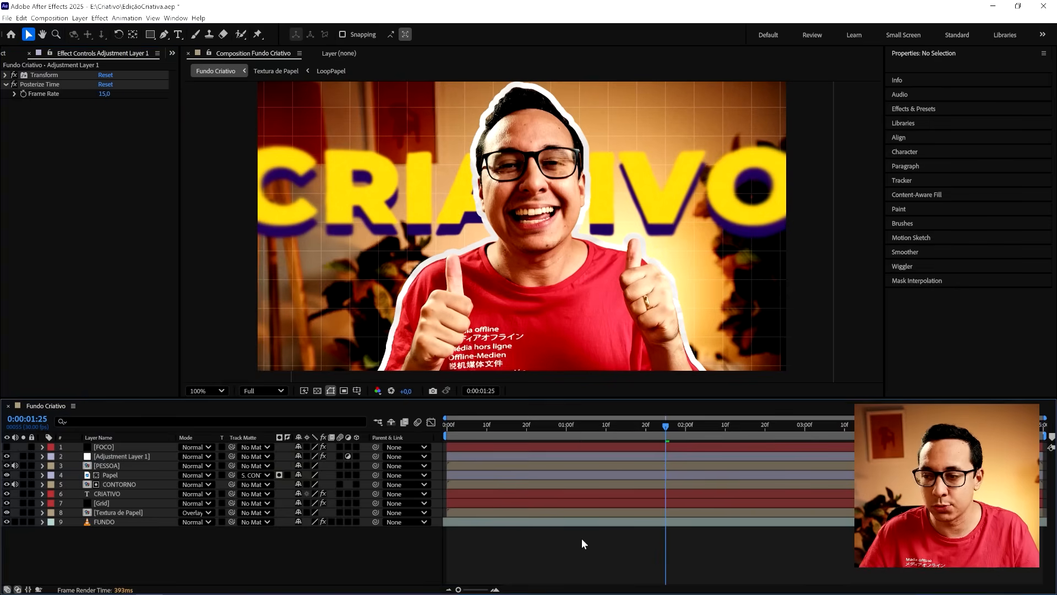
- Play back the Fundo Criativo composition from its beginning several times to check the stepped motion
{"action": "key", "text": "Home"}
{"action": "key", "text": "space"}
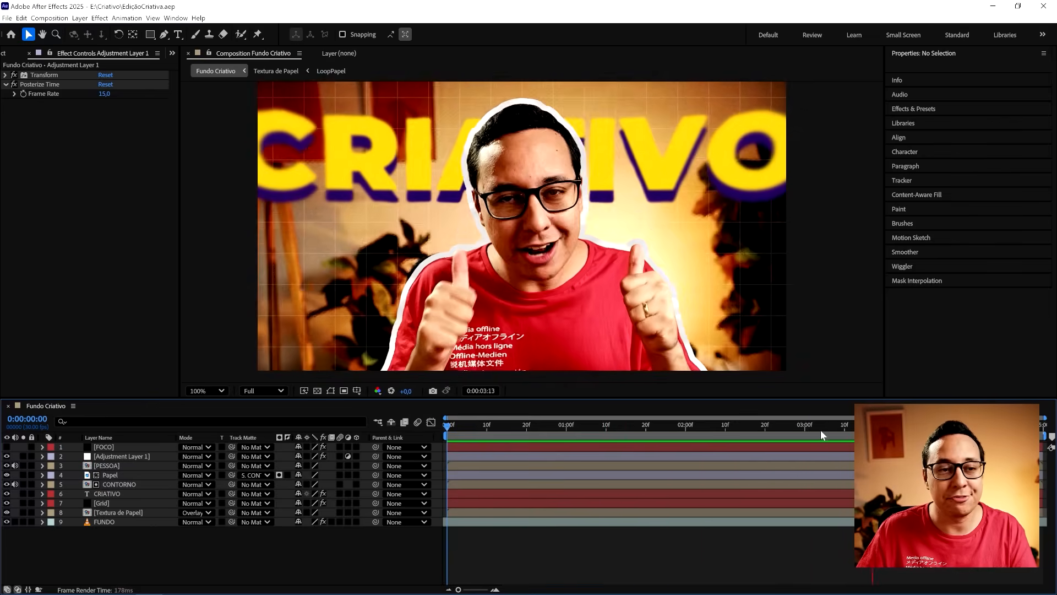
{"action": "left_click_drag", "start_coordinate": [820, 430], "coordinate": [459, 427]}
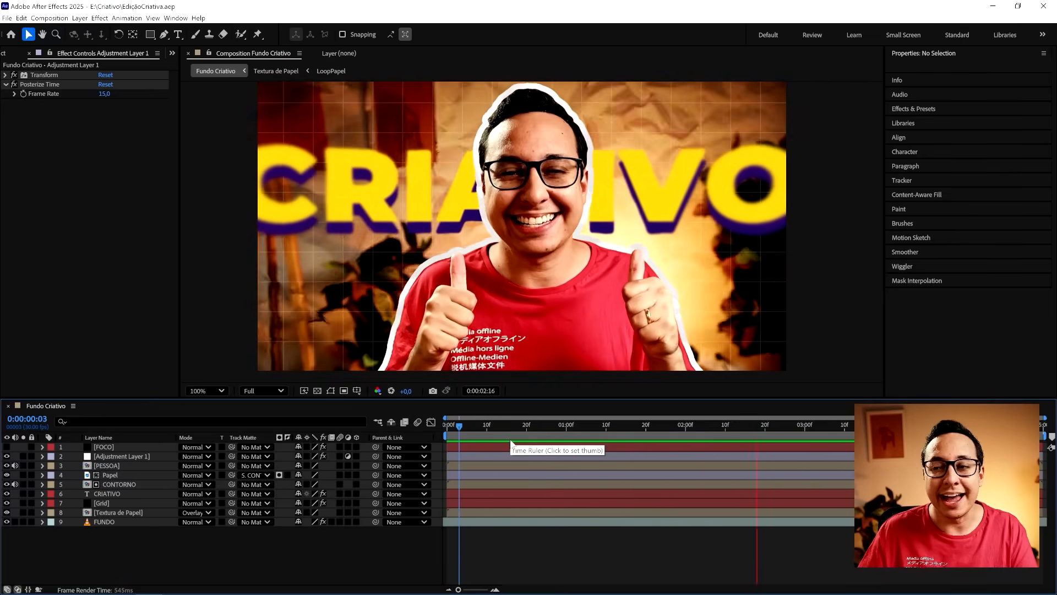
{"action": "key", "text": "space"}
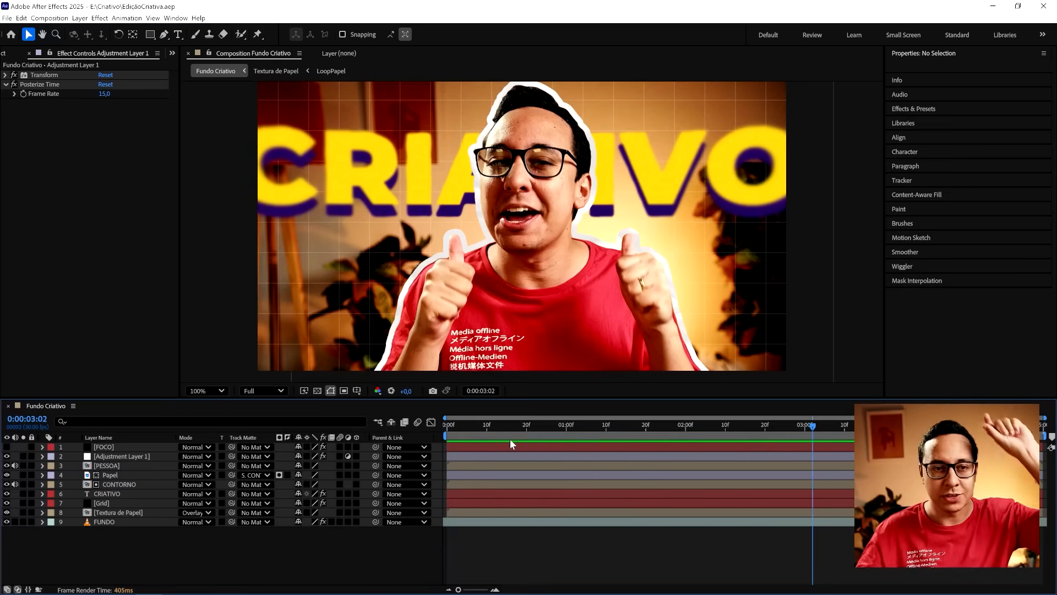
{"action": "left_click_drag", "start_coordinate": [493, 425], "coordinate": [450, 429]}
{"action": "key", "text": "space"}
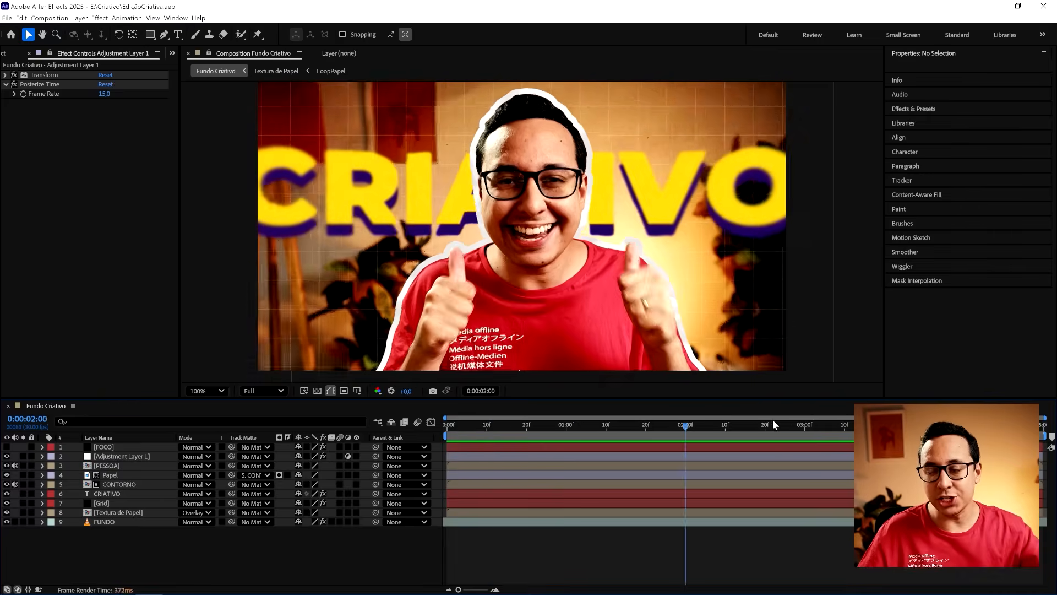